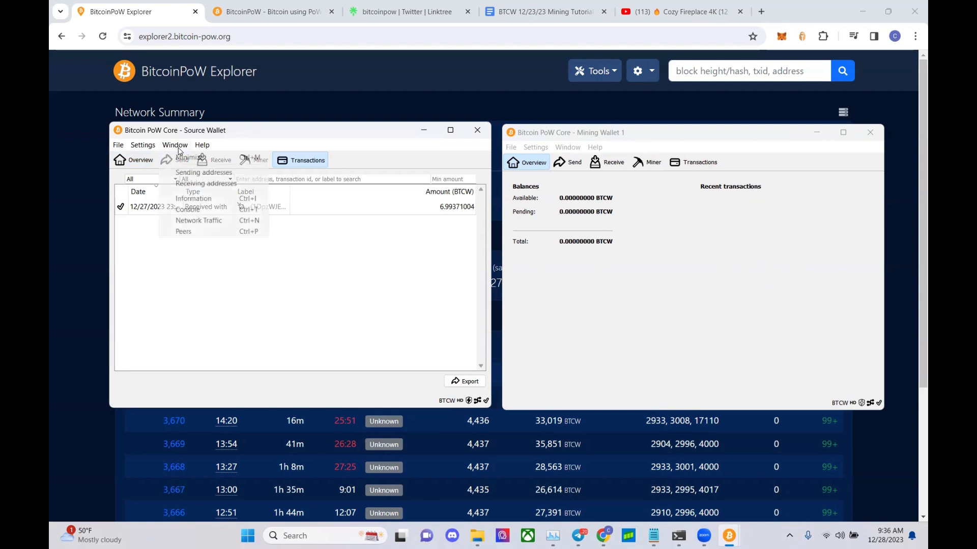
# - In the Source Wallet console, run tx "<Mining Wallet 1 address>" 0.00001 3000 1000, then bring Mining Wallet 1 forward
pyautogui.click(195, 203)
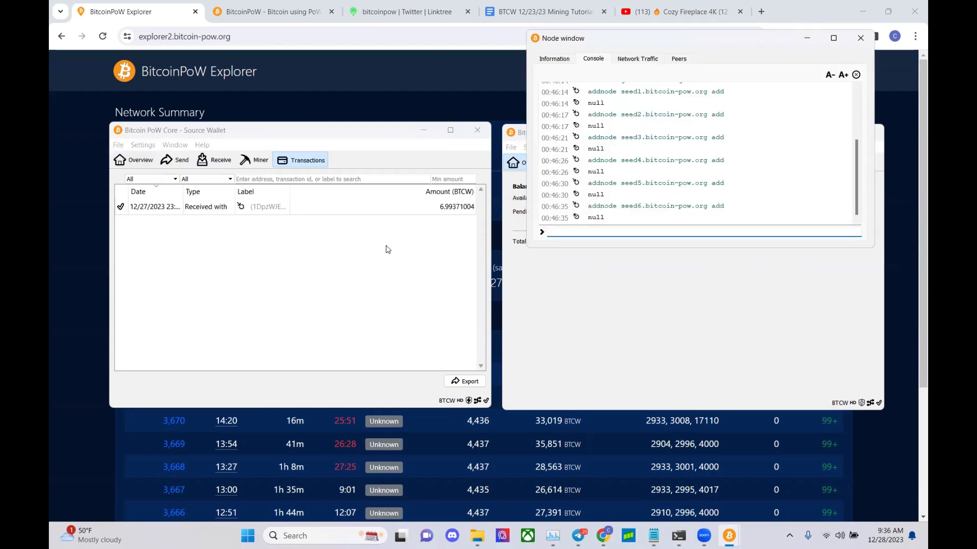
pyautogui.write('tx "')
pyautogui.write('16Ju1ivcJRUVssoT5ZKz6JxHMsx3BgPvAT')
pyautogui.write('" ')
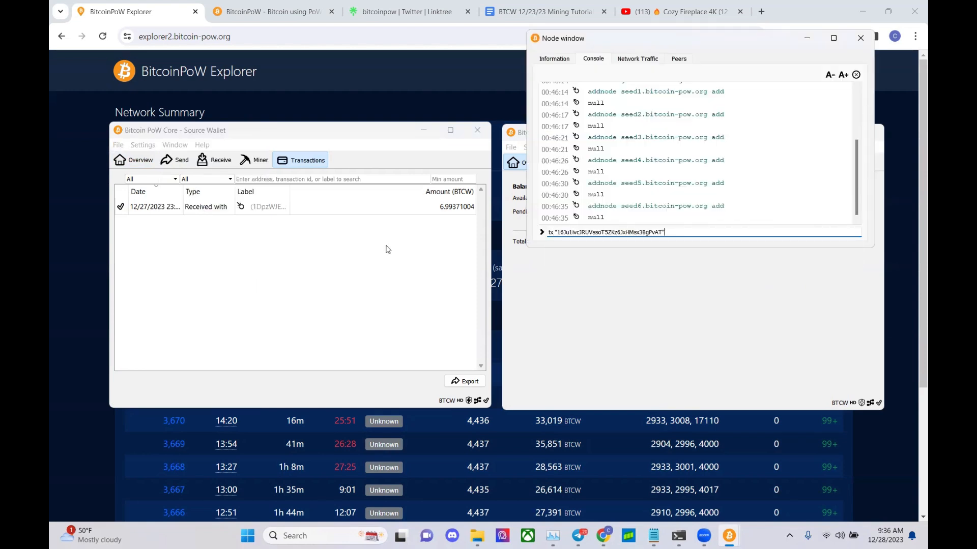
pyautogui.write('0.00001 3000 1000')
pyautogui.press('Return')
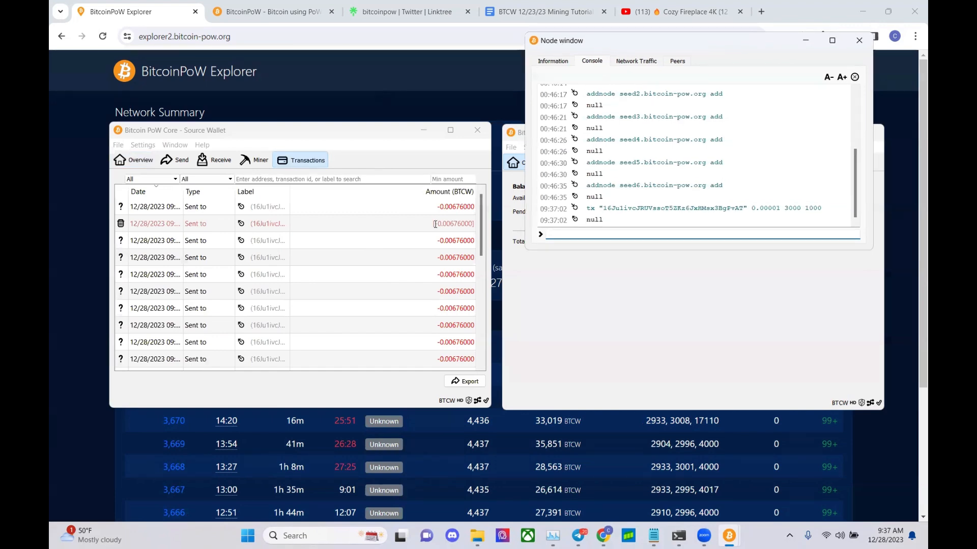
pyautogui.moveTo(616, 44); pyautogui.dragTo(370, 71)
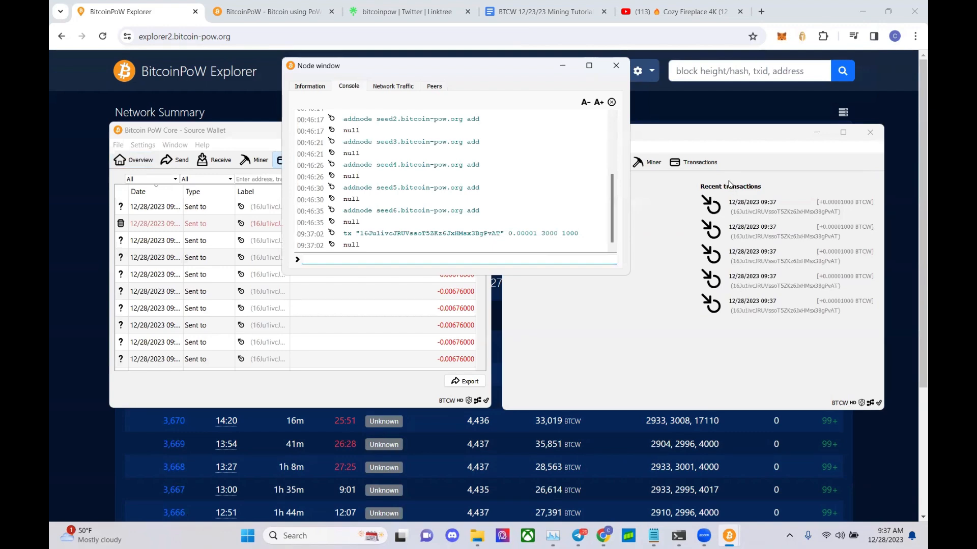
pyautogui.click(670, 201)
# - Show Mining Wallet 1's Transactions list to check its incoming payments
pyautogui.click(682, 168)
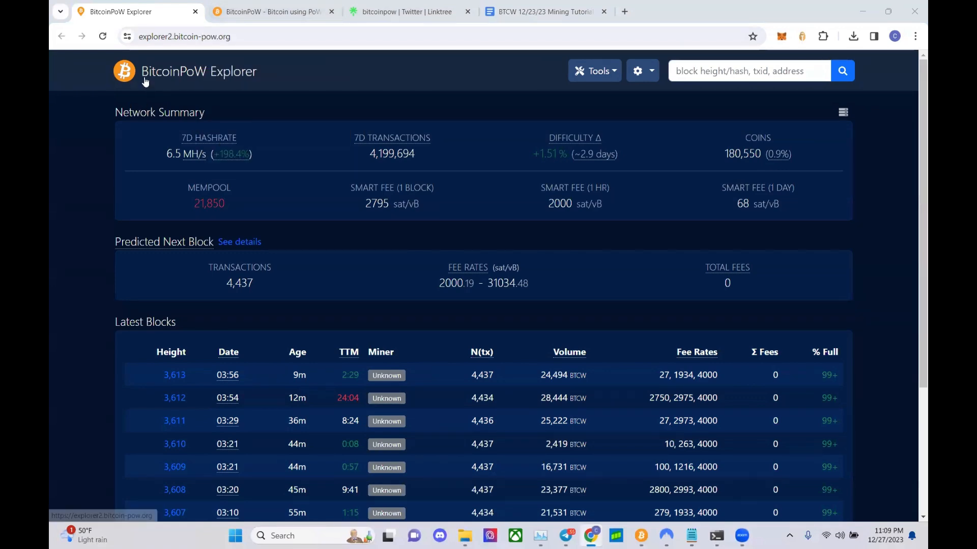
# - Switch the browser to the 'BitcoinPoW - Bitcoin using PoW' bitcoin-pow.org home page
pyautogui.click(270, 11)
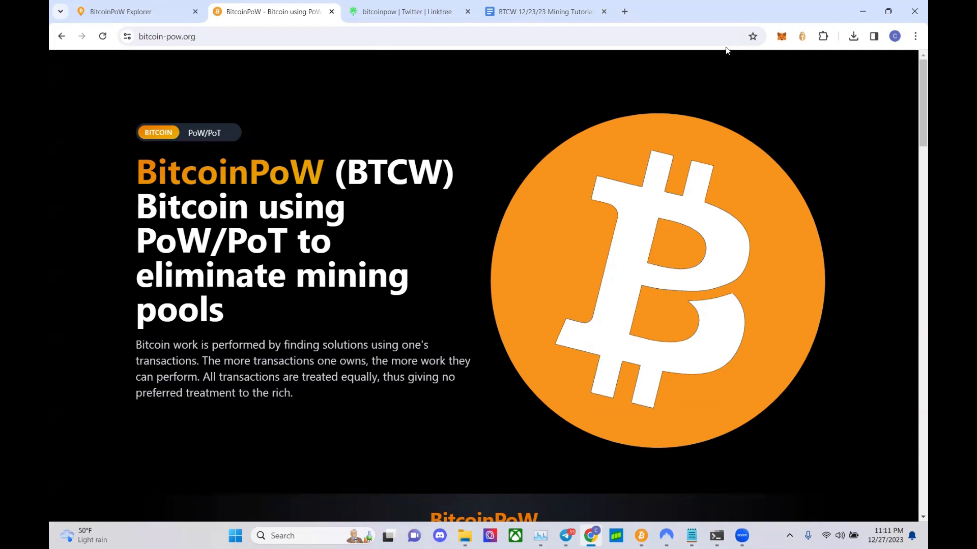
# - Restore and re-maximize Chrome, then bring up the 'BTCW 12/23/23 Mining Tutorial' document
pyautogui.click(888, 11)
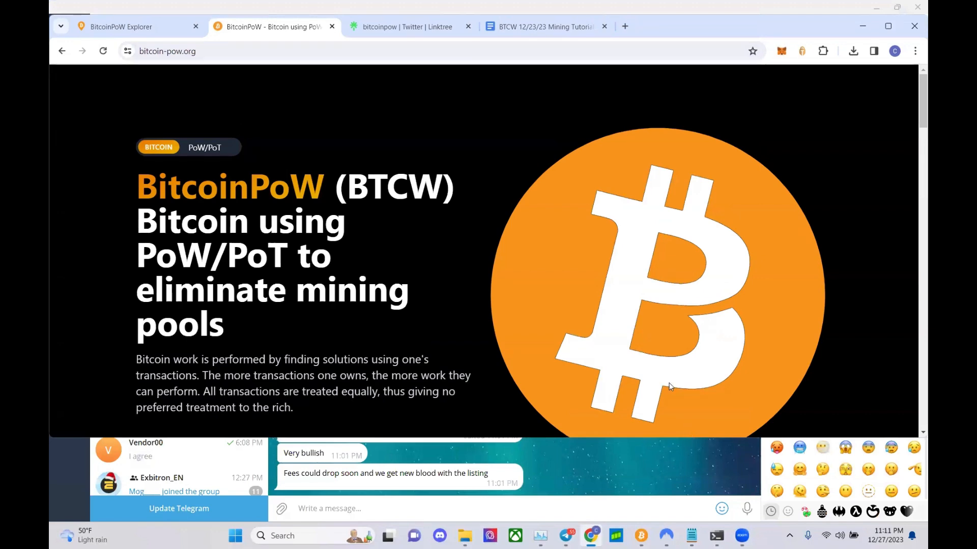
pyautogui.doubleClick(615, 23)
pyautogui.click(595, 20)
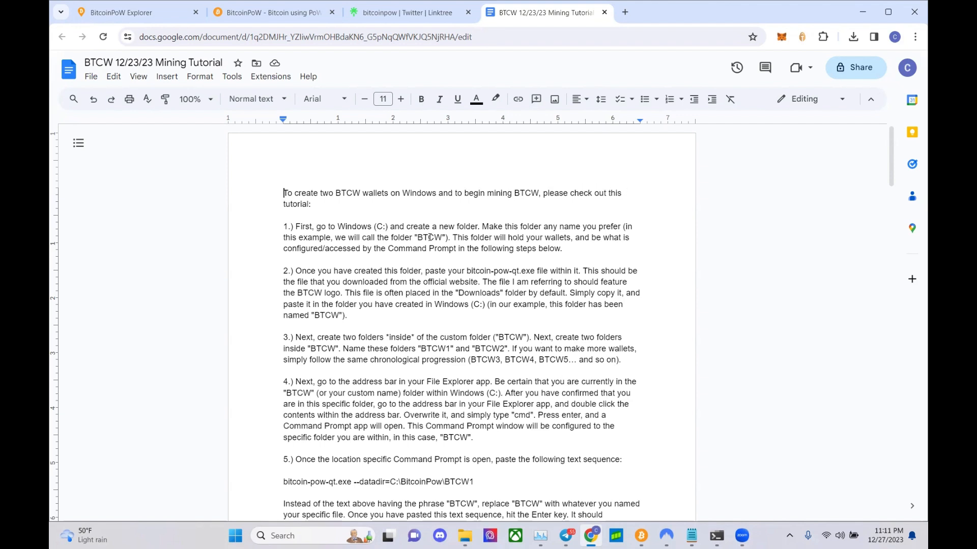
# - Create an empty folder named BitcoinPoW at the root of Windows (C:) and open it
pyautogui.click(465, 535)
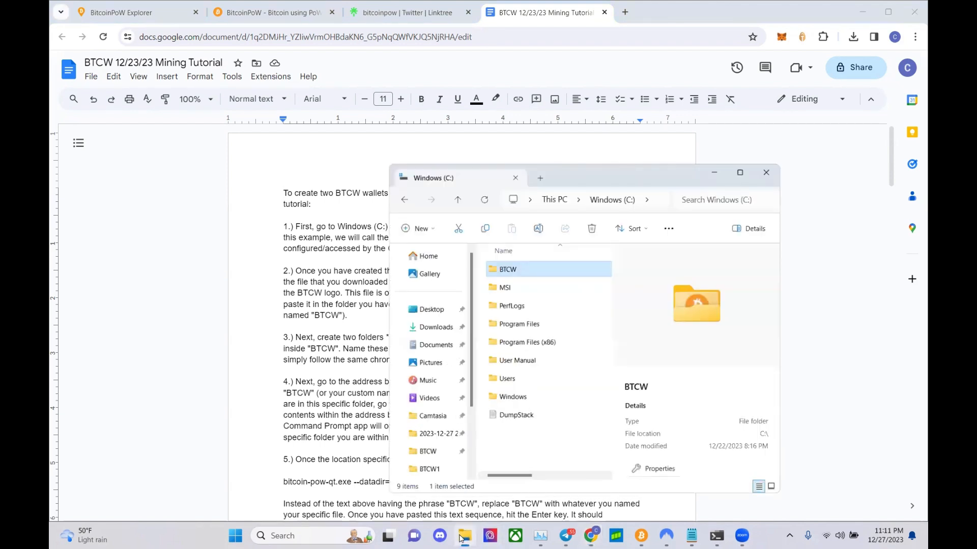
pyautogui.scroll(-3, 444, 437)
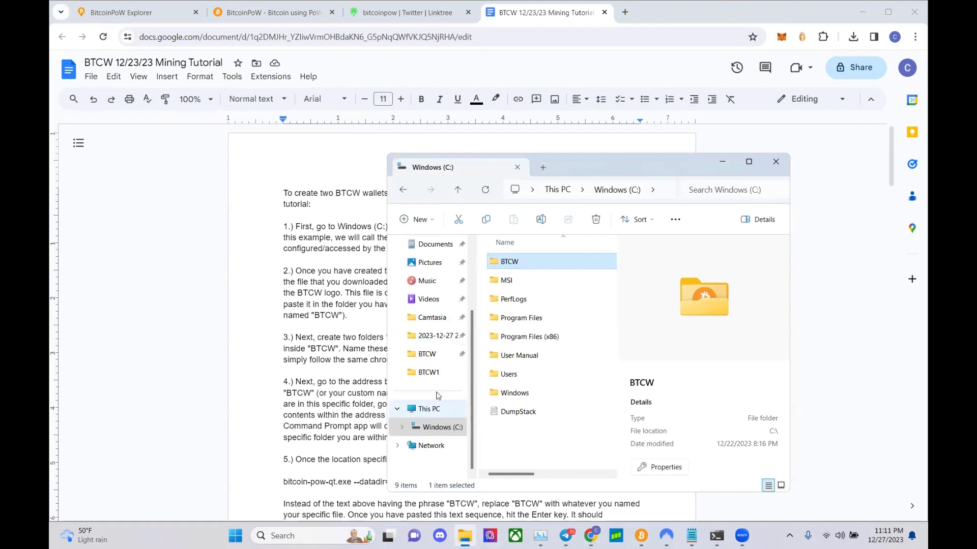
pyautogui.click(443, 428)
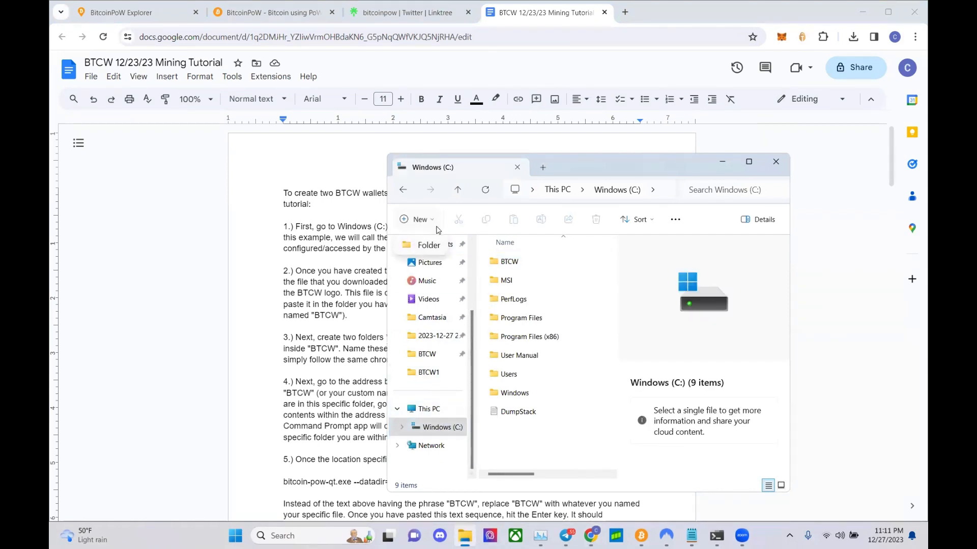
pyautogui.hotkey('ctrl', 'shift', 'n')
pyautogui.write('Bit')
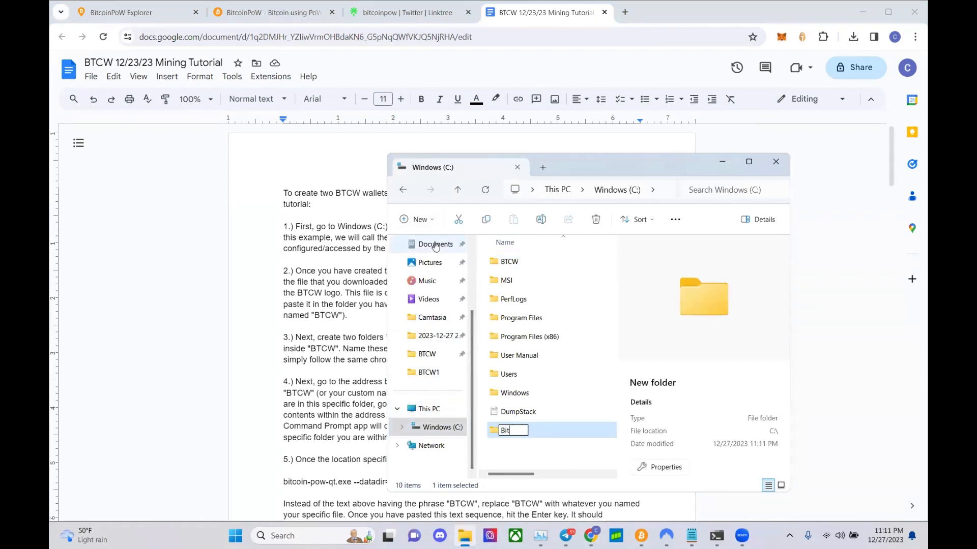
pyautogui.write('coinPoW')
pyautogui.press('Return')
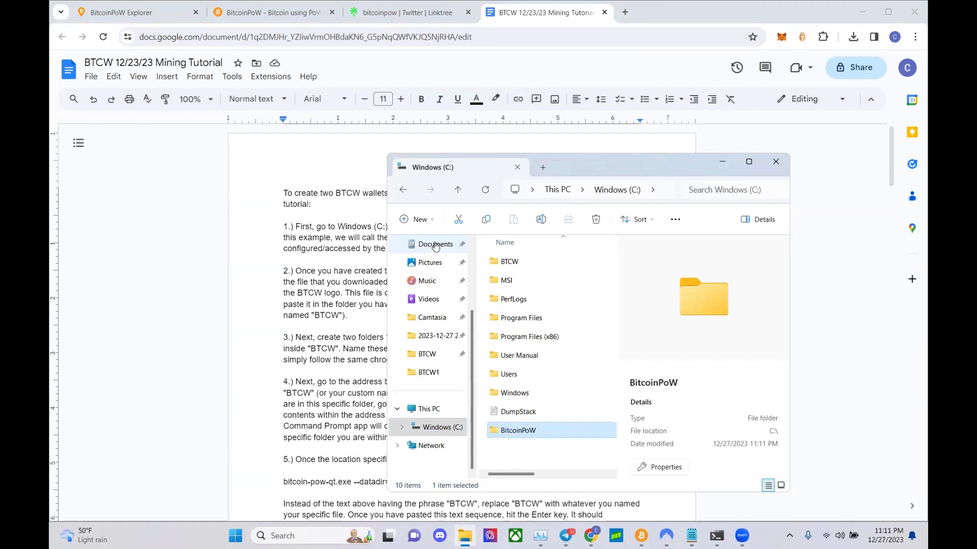
pyautogui.click(517, 261)
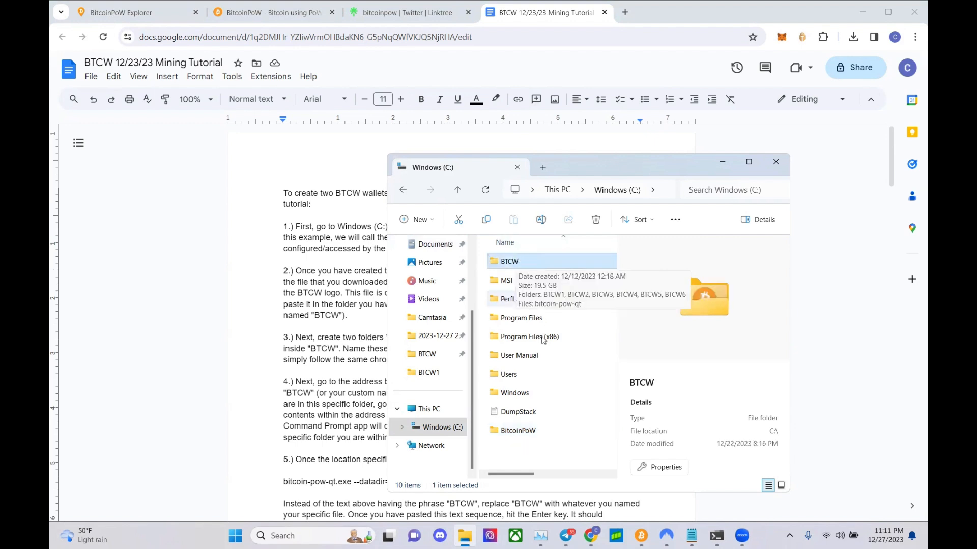
pyautogui.click(543, 432)
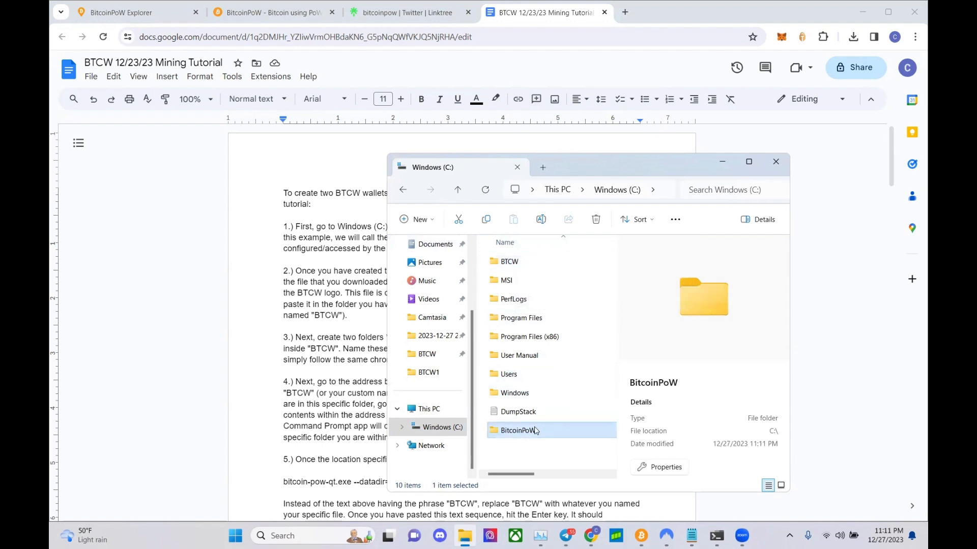
pyautogui.doubleClick(538, 433)
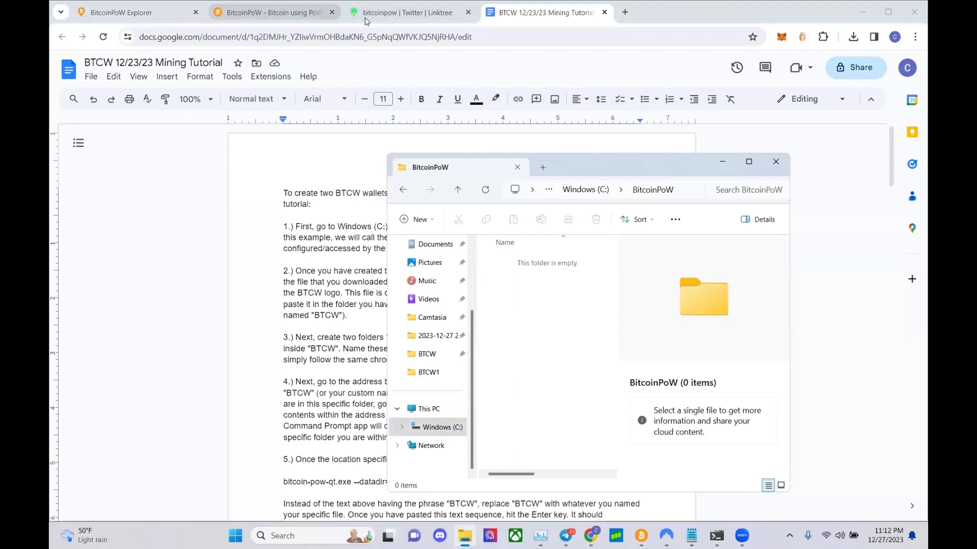
pyautogui.click(269, 13)
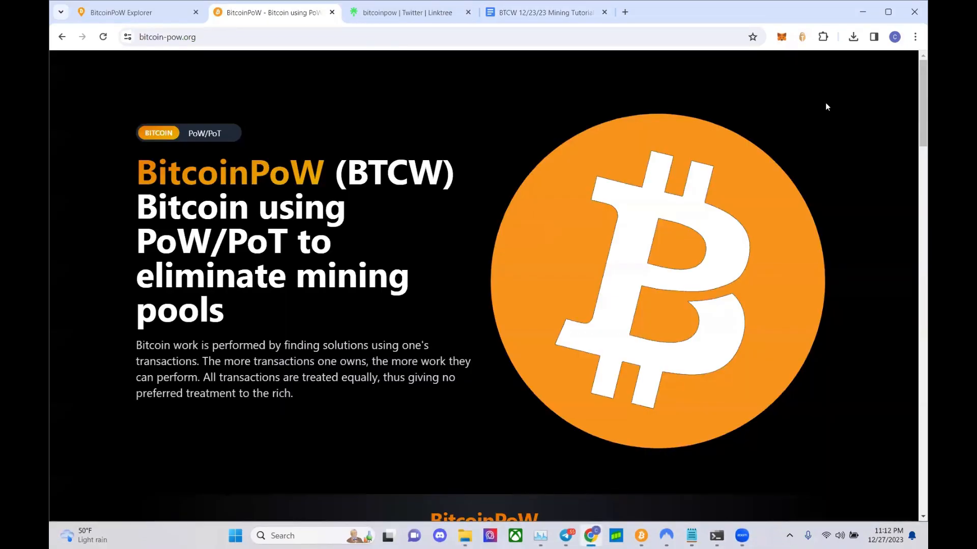
# - Download the Windows wallet bitcoin-pow-qt (2).exe (42.9 MB) from the site's Wallets section
pyautogui.scroll(-20, 730, 292)
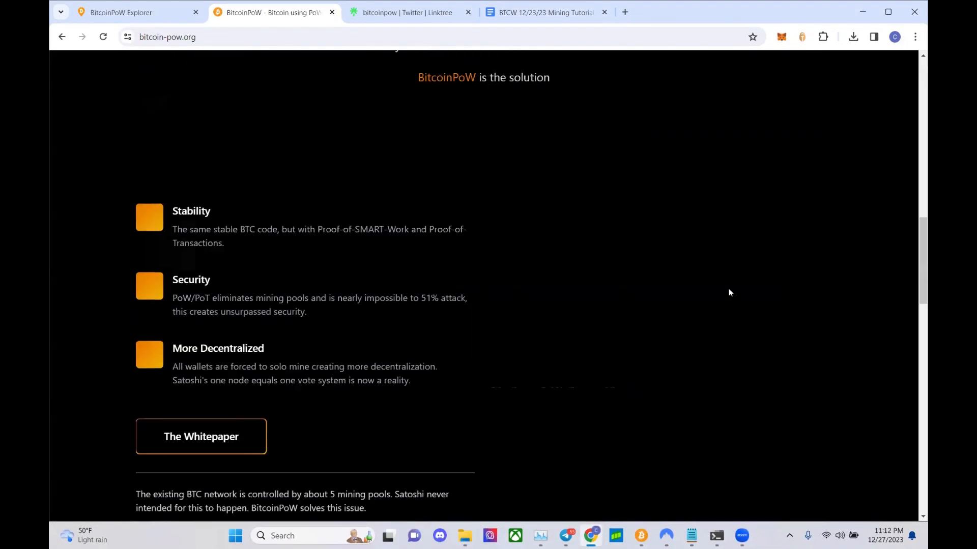
pyautogui.scroll(1, 729, 289)
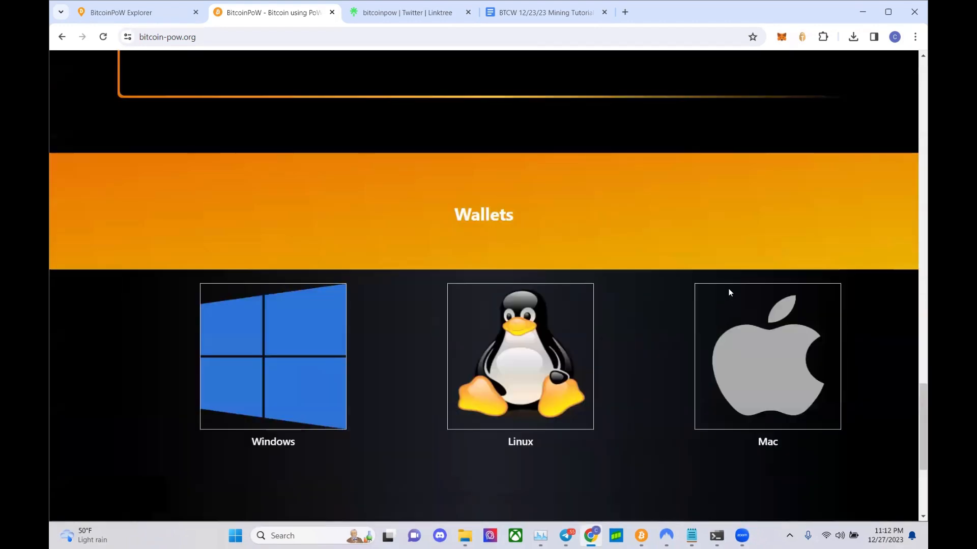
pyautogui.click(277, 366)
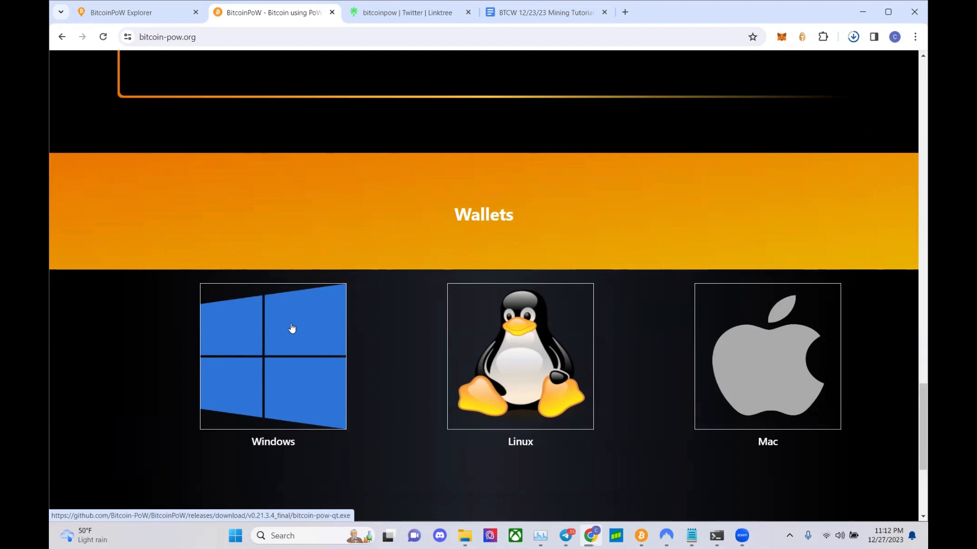
pyautogui.click(853, 36)
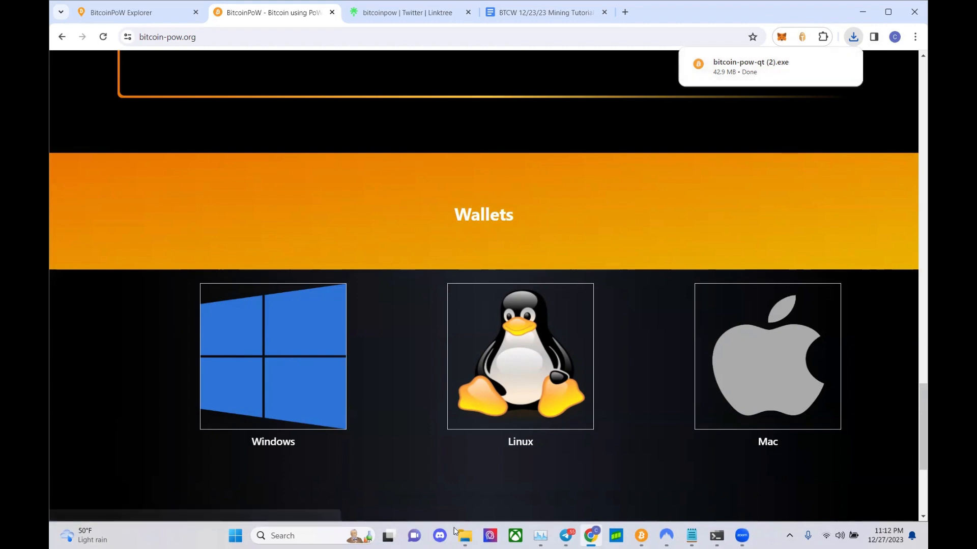
# - Copy the downloaded bitcoin-pow-qt (2) file from the Downloads folder
pyautogui.click(468, 534)
pyautogui.click(422, 324)
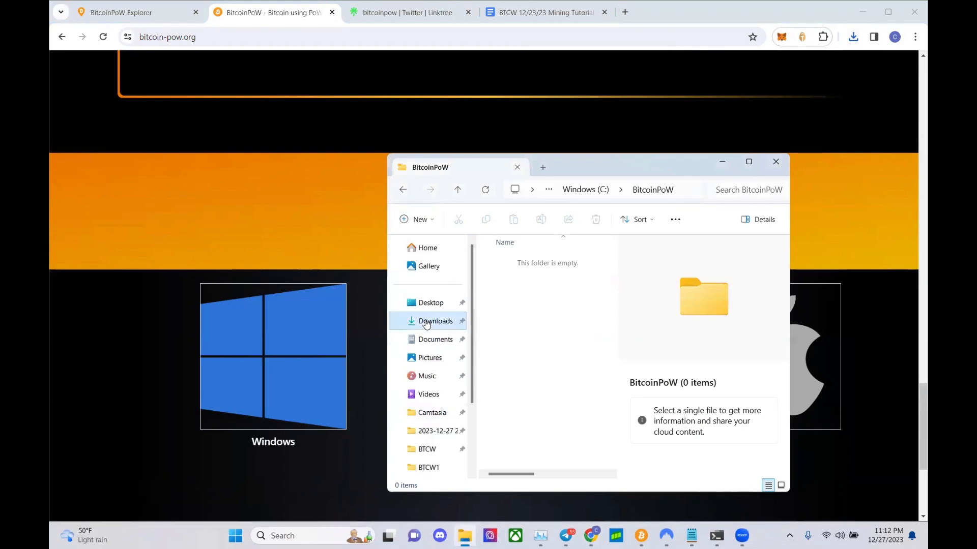
pyautogui.click(515, 319)
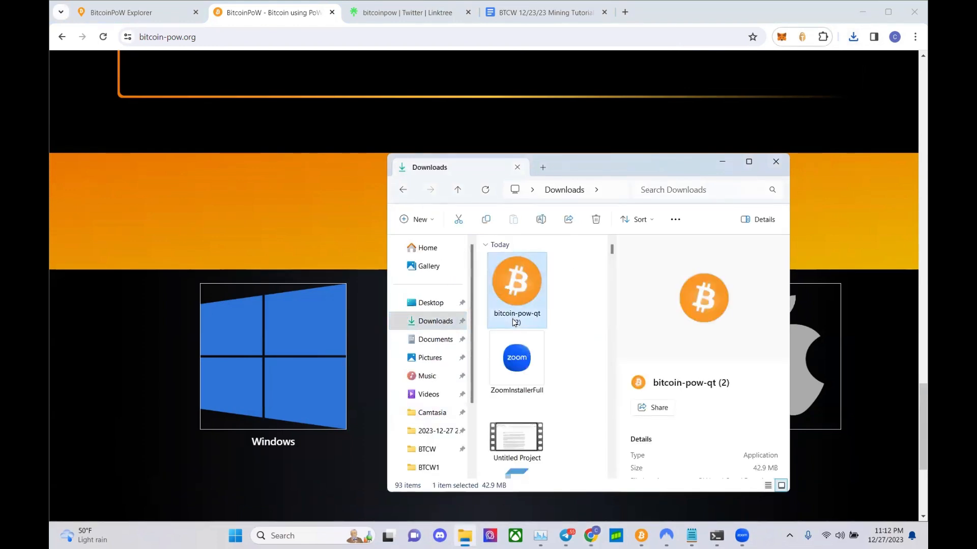
pyautogui.click(518, 323)
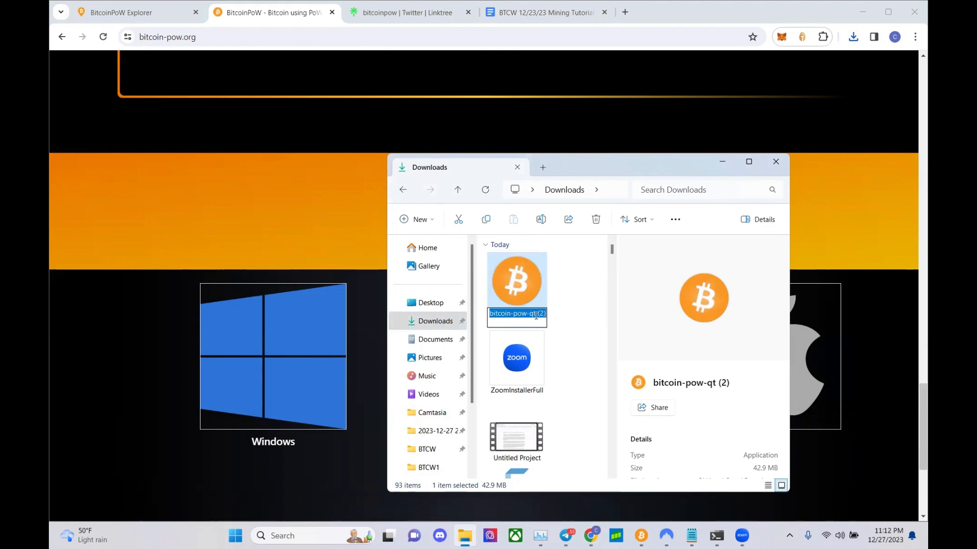
pyautogui.click(538, 314)
pyautogui.click(526, 294)
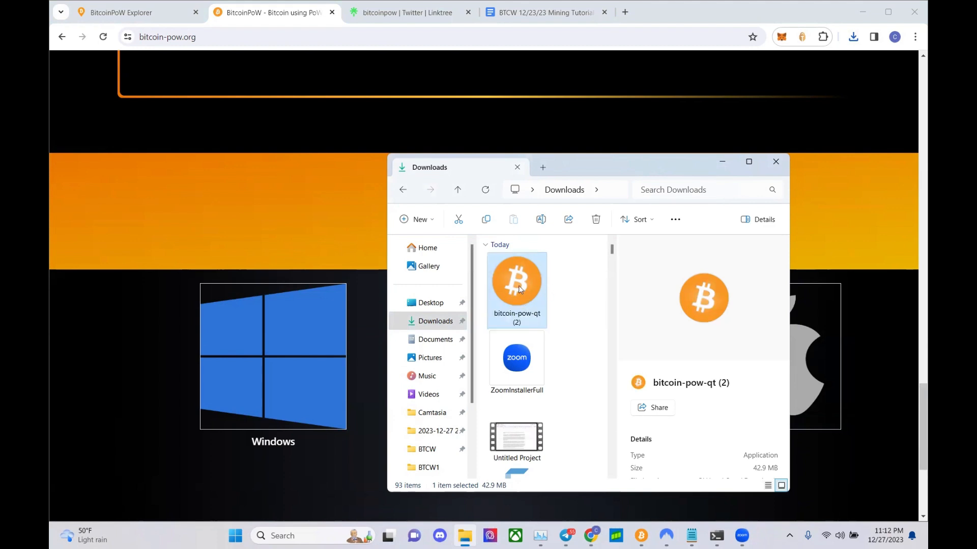
pyautogui.rightClick(518, 286)
pyautogui.click(556, 301)
# - Paste the wallet file into the C:\BitcoinPoW folder
pyautogui.scroll(-3, 433, 387)
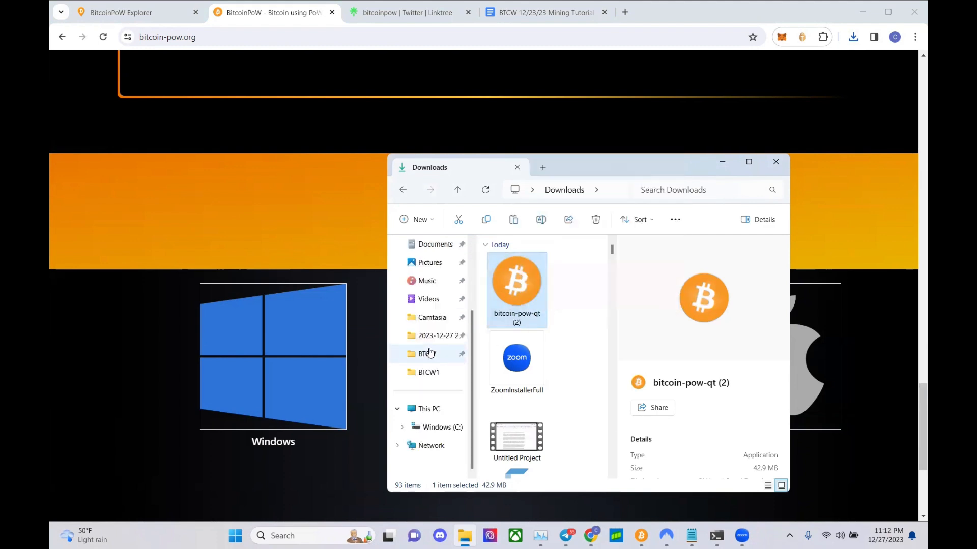
pyautogui.click(438, 429)
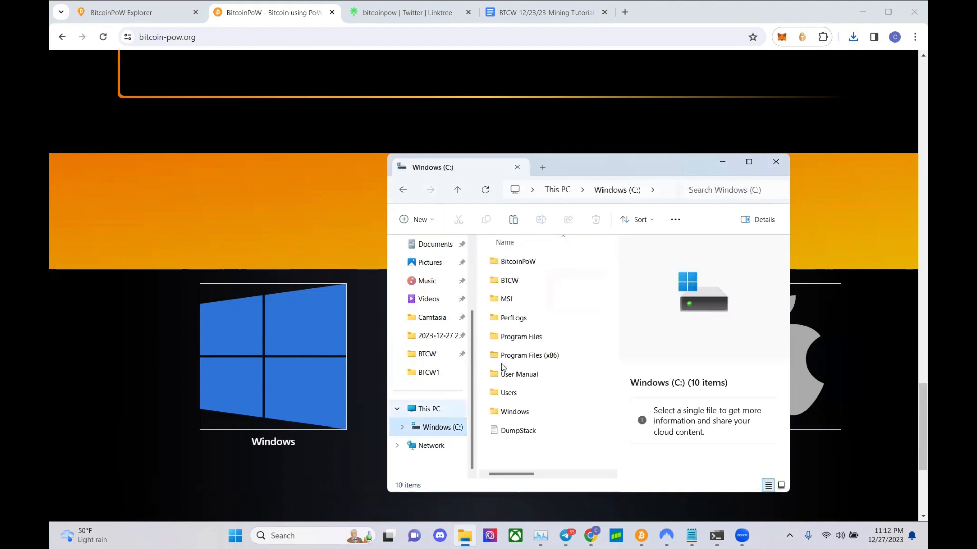
pyautogui.doubleClick(520, 266)
pyautogui.rightClick(529, 303)
pyautogui.click(538, 308)
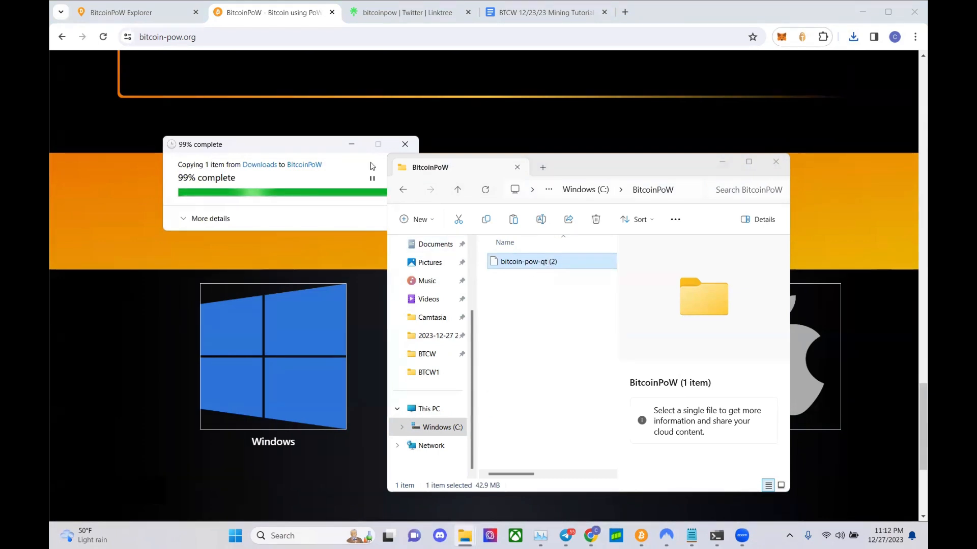
pyautogui.moveTo(324, 146); pyautogui.dragTo(282, 170)
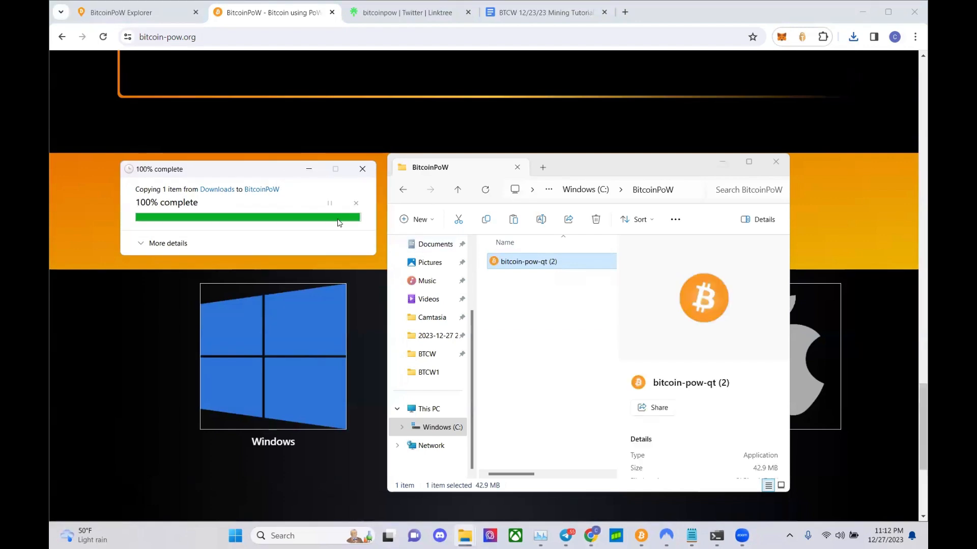
# - Rename the copied wallet file to bitcoin-pow-qt, dropping the (2)
pyautogui.click(554, 263)
pyautogui.press('End')
pyautogui.press('BackSpace')
pyautogui.press('BackSpace')
pyautogui.press('BackSpace')
pyautogui.press('BackSpace')
pyautogui.press('Return')
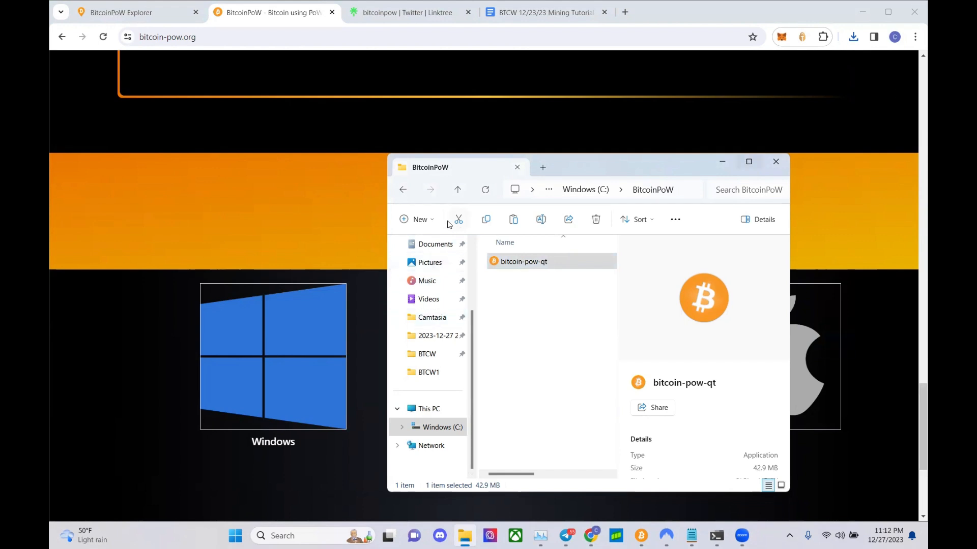
# - Create two new folders, BTCW1 and BTCW2, inside C:\BitcoinPoW beside the wallet
pyautogui.click(432, 222)
pyautogui.click(435, 247)
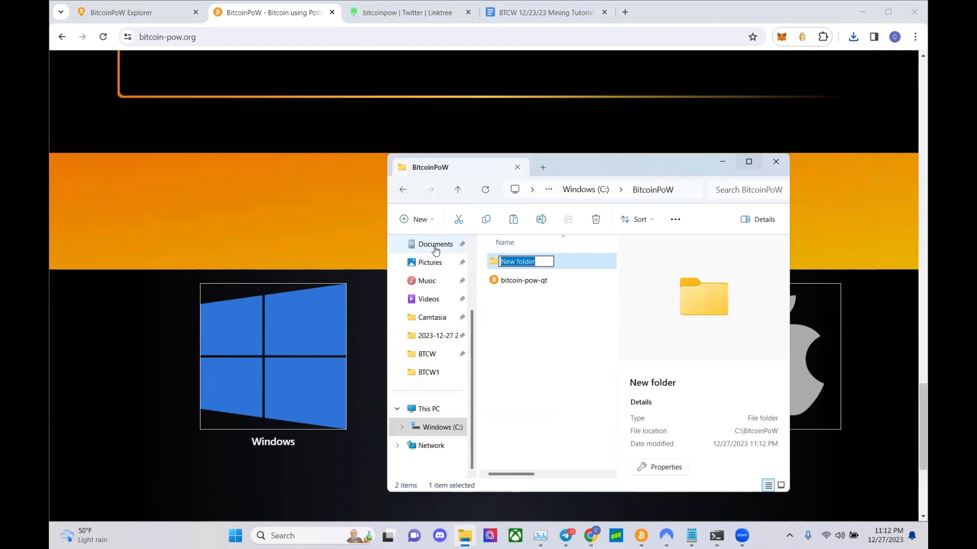
pyautogui.write('BTCW1')
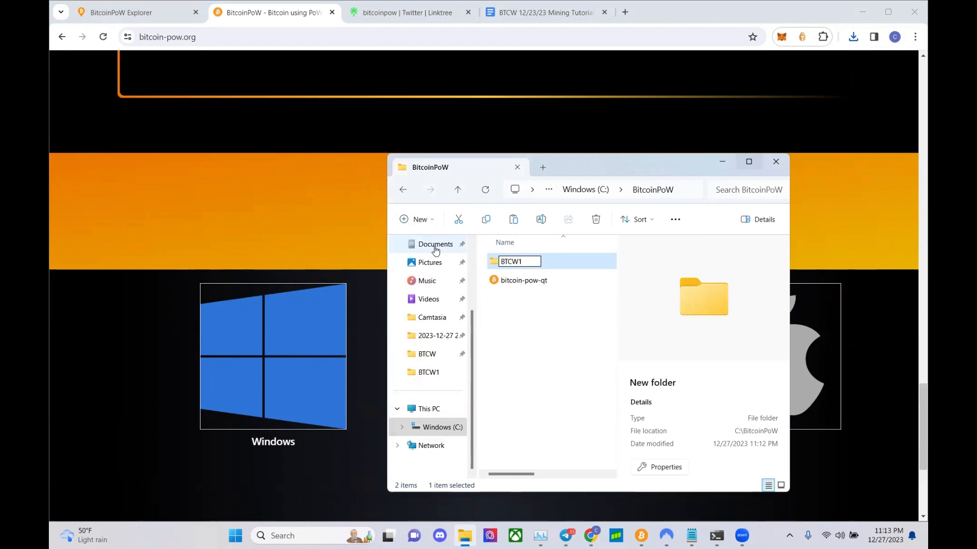
pyautogui.press('Return')
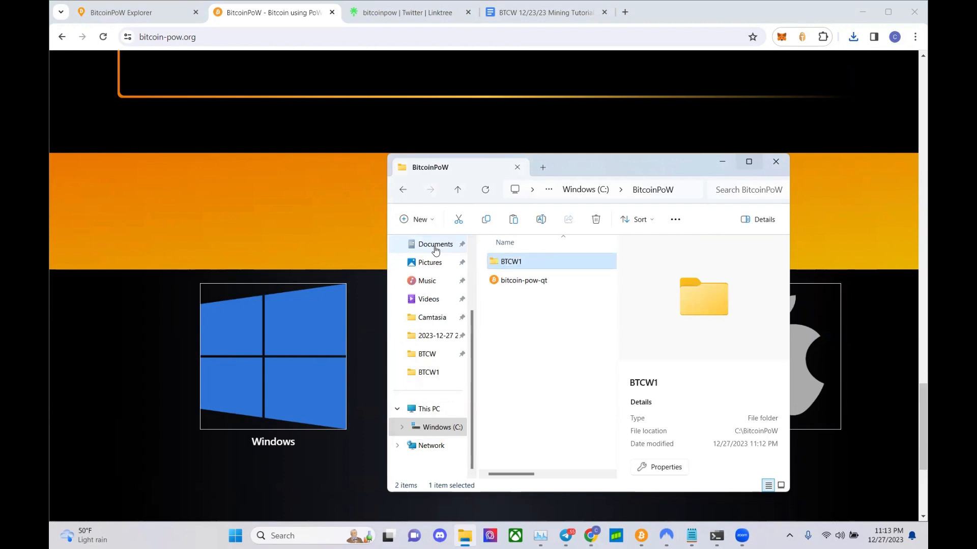
pyautogui.click(432, 221)
pyautogui.click(426, 247)
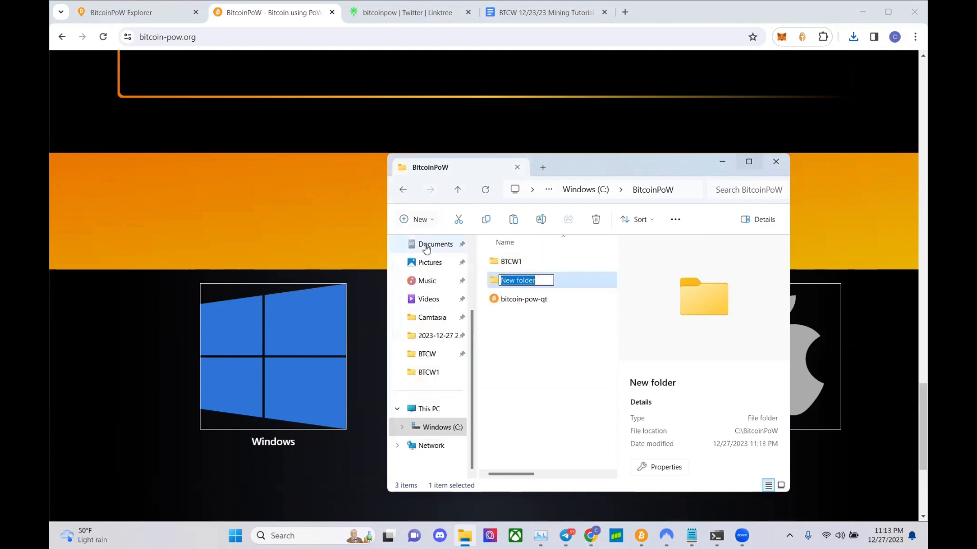
pyautogui.write('BTCW2')
pyautogui.press('Return')
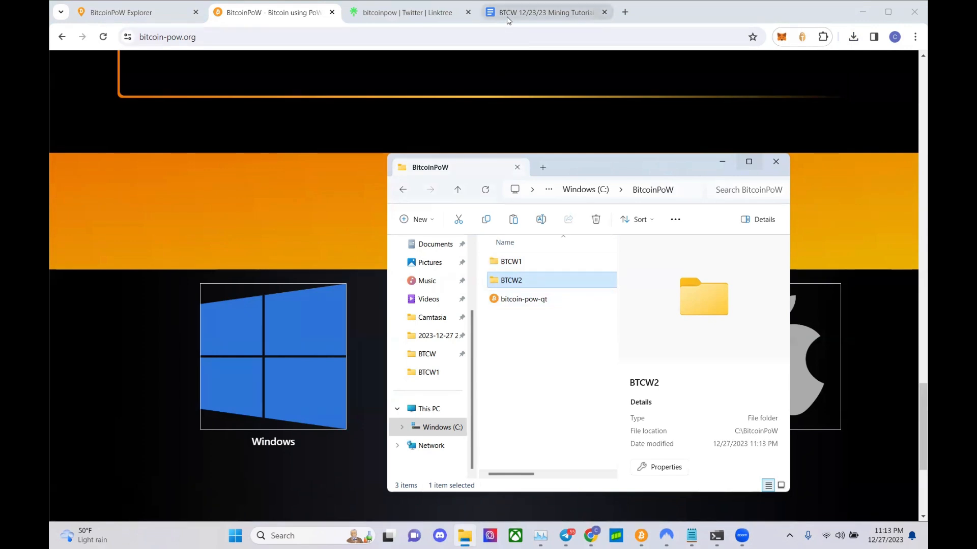
pyautogui.click(831, 14)
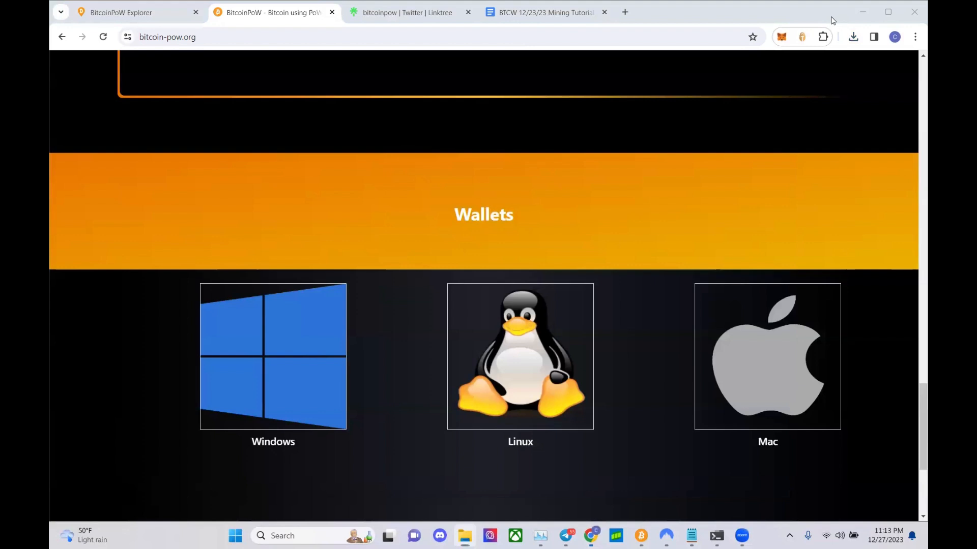
# - Resize the browser window and switch to the Mining Tutorial document
pyautogui.moveTo(831, 16); pyautogui.dragTo(832, 23)
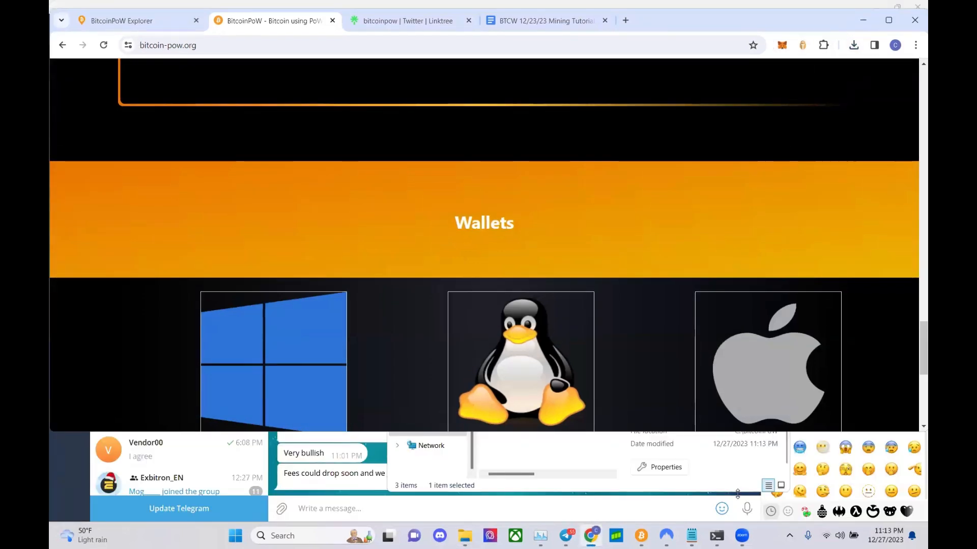
pyautogui.moveTo(728, 432); pyautogui.dragTo(728, 521)
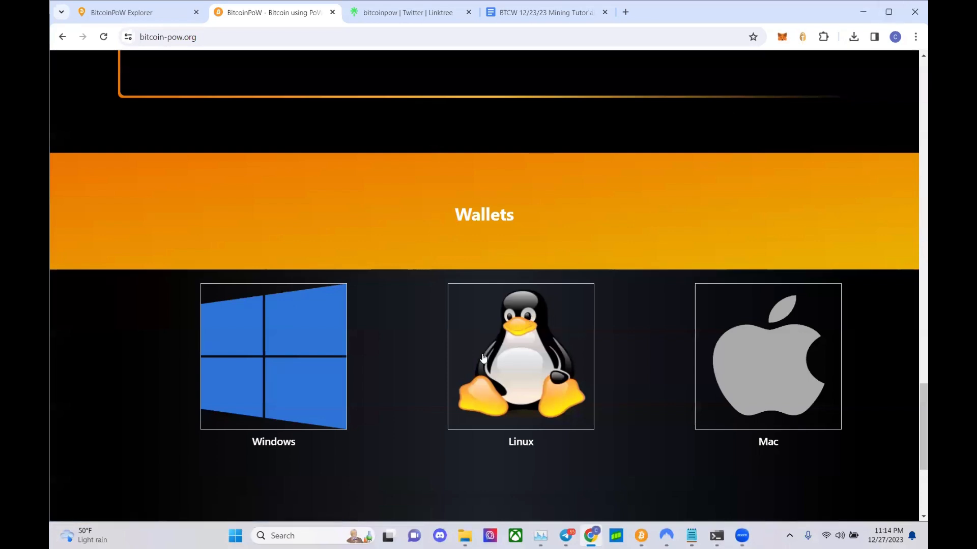
pyautogui.click(527, 11)
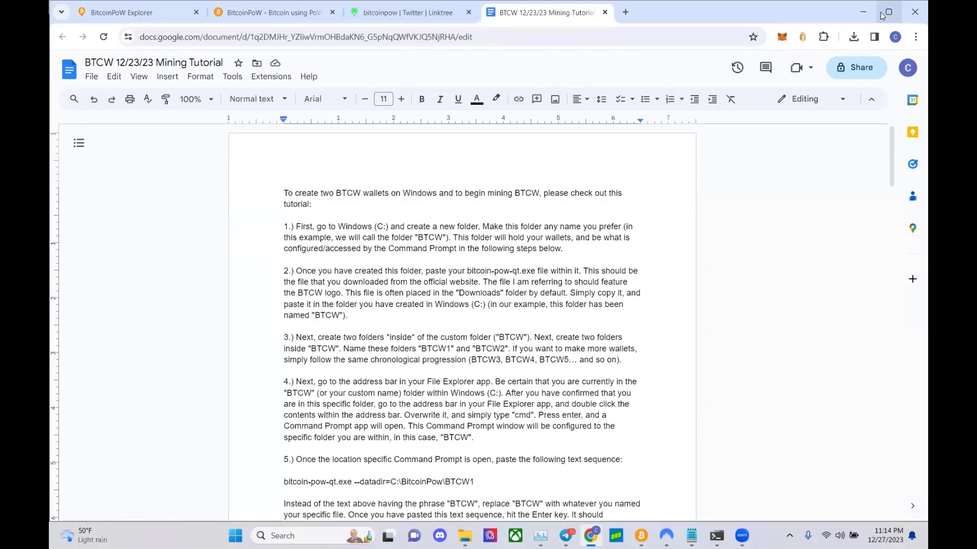
pyautogui.moveTo(747, 17); pyautogui.dragTo(748, 30)
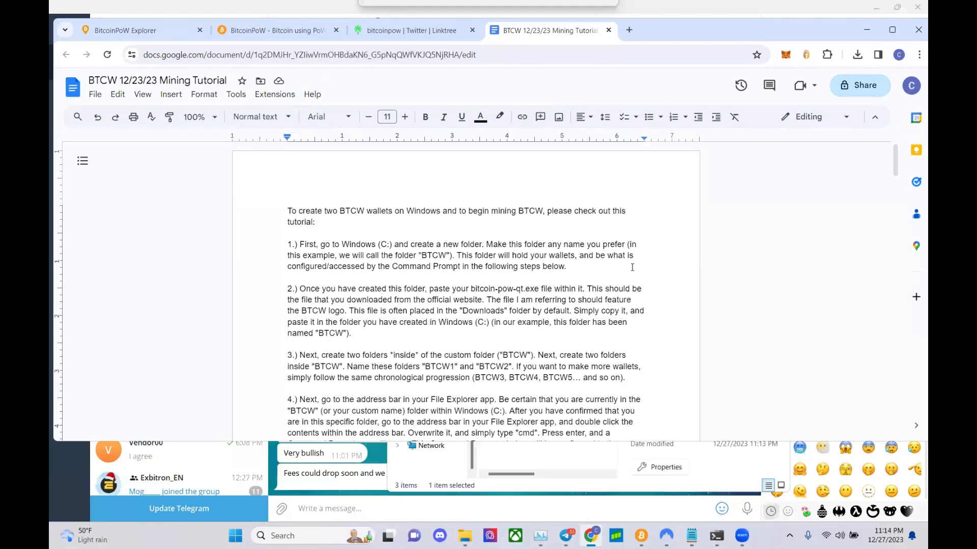
pyautogui.moveTo(605, 438); pyautogui.dragTo(603, 523)
pyautogui.click(479, 273)
pyautogui.scroll(3, 480, 273)
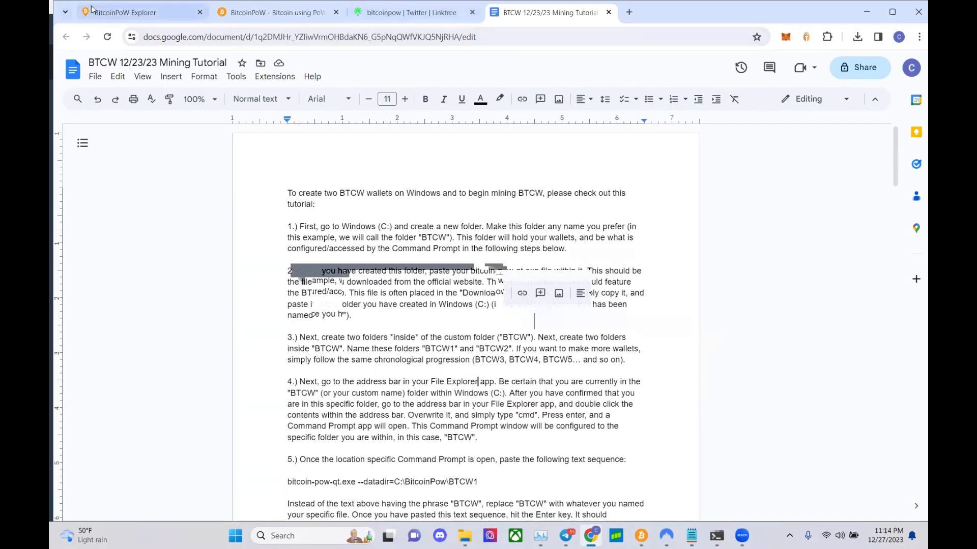
pyautogui.moveTo(767, 13); pyautogui.dragTo(767, 37)
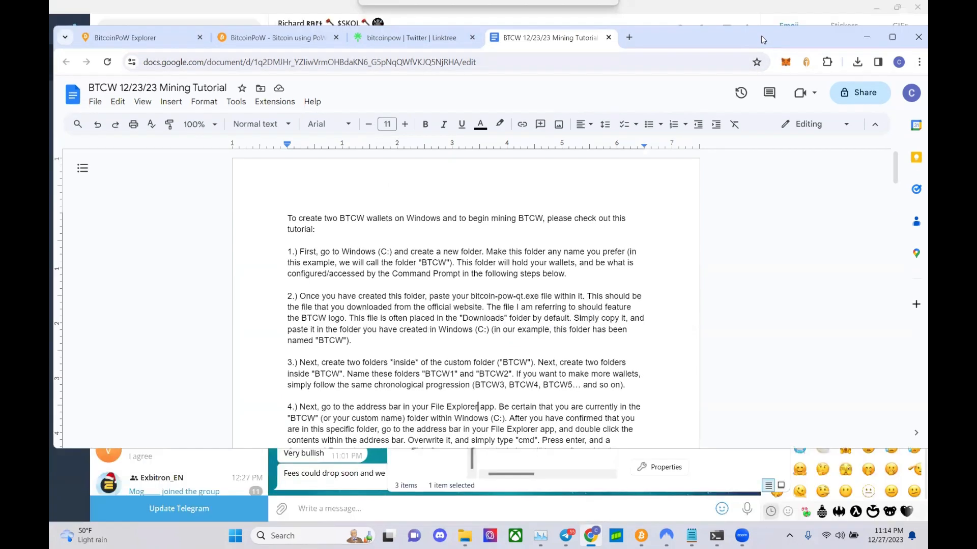
pyautogui.moveTo(697, 449); pyautogui.dragTo(695, 509)
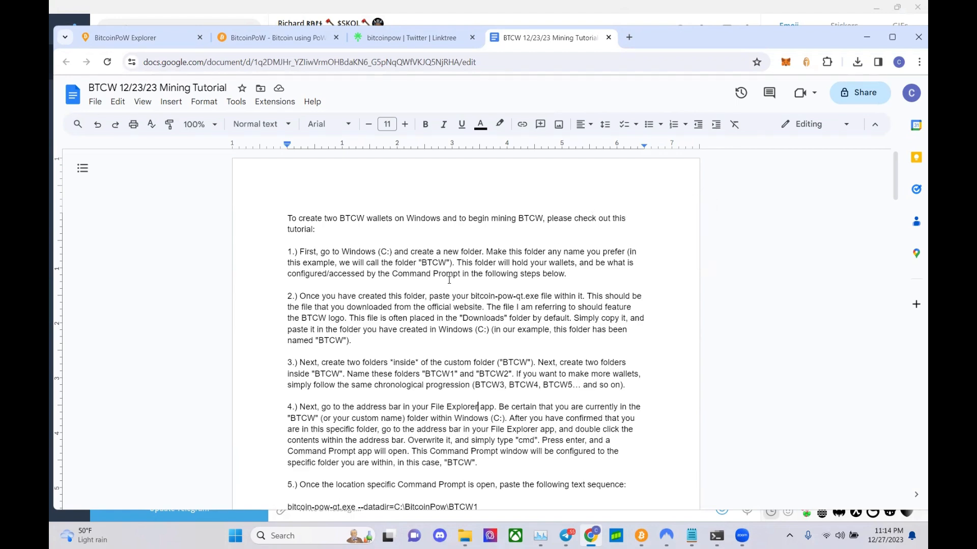
# - Scroll the tutorial to step 5's command bitcoin-pow-qt.exe --datadir=C:\BitcoinPow\BTCW1
pyautogui.scroll(-2, 459, 273)
pyautogui.scroll(-3, 439, 286)
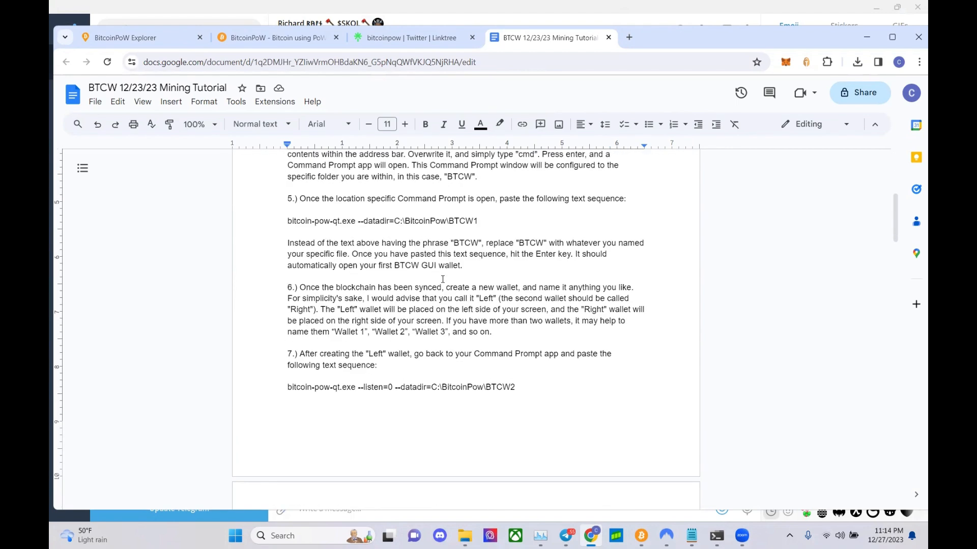
pyautogui.click(476, 222)
pyautogui.click(718, 538)
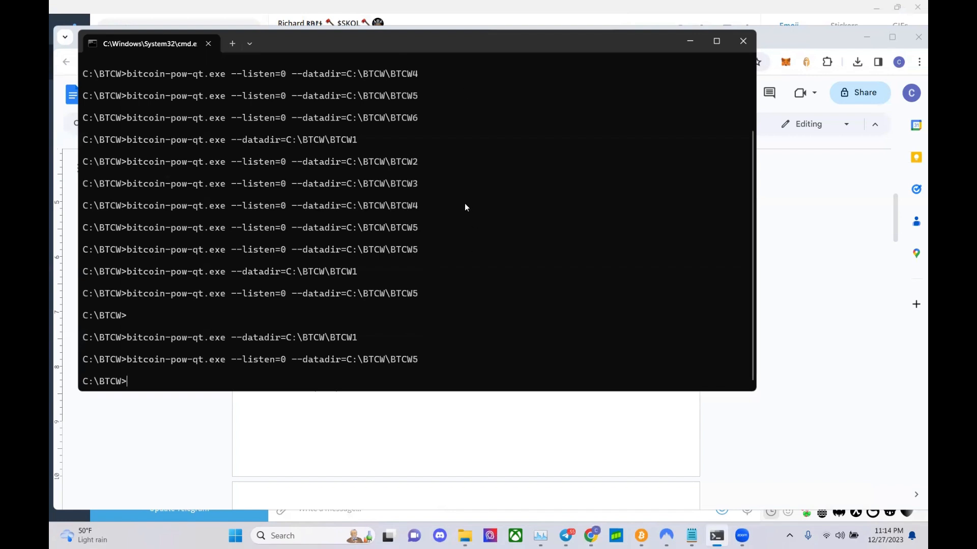
pyautogui.click(689, 41)
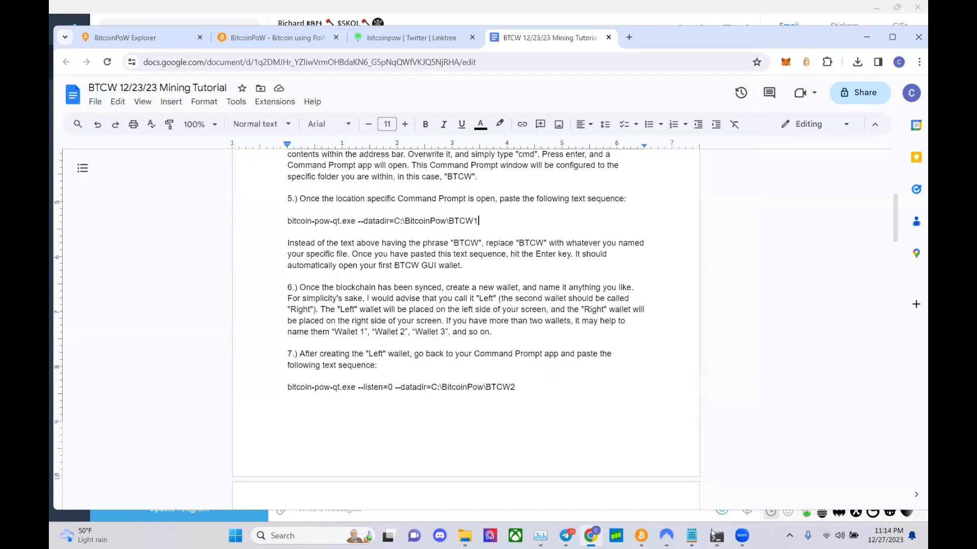
# - Open a Command Prompt at C:\BitcoinPoW by entering cmd in the Explorer address bar
pyautogui.click(471, 538)
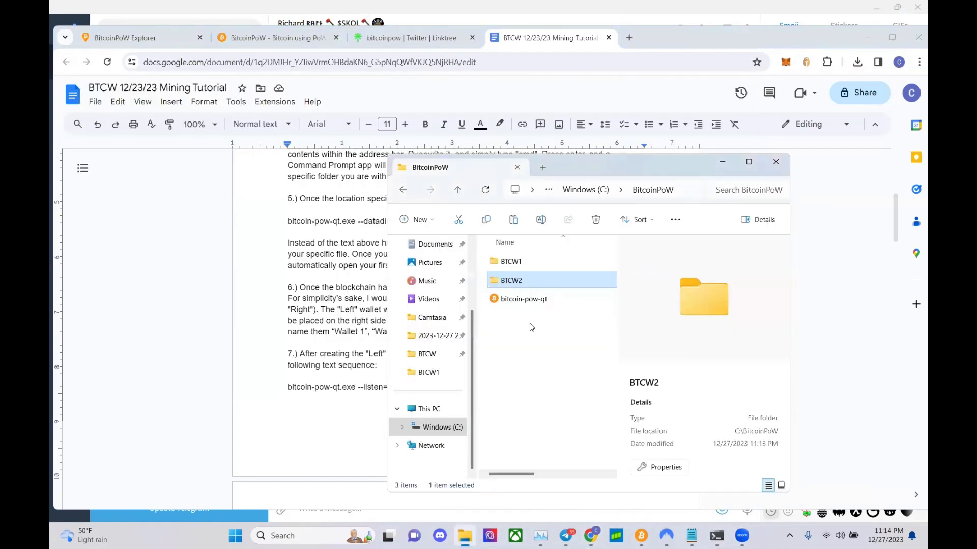
pyautogui.click(689, 188)
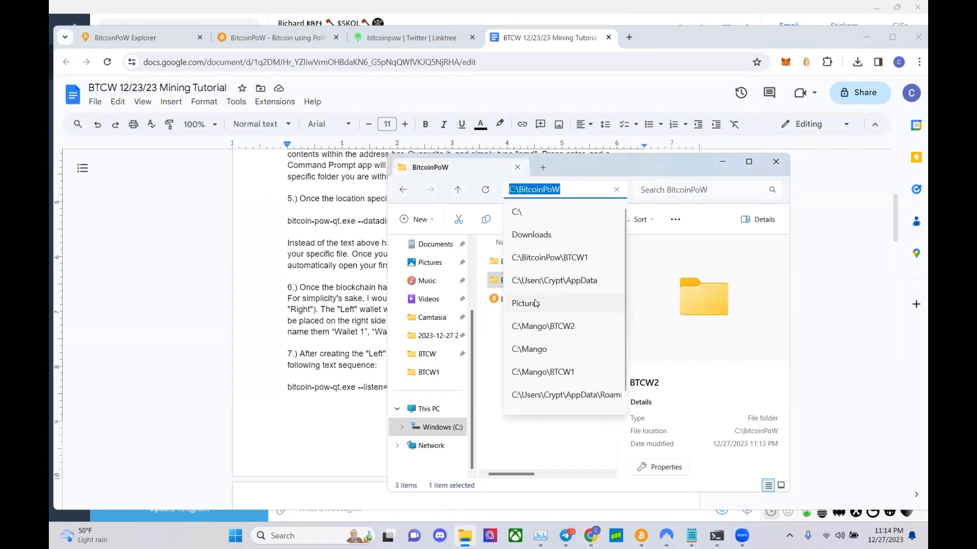
pyautogui.click(490, 319)
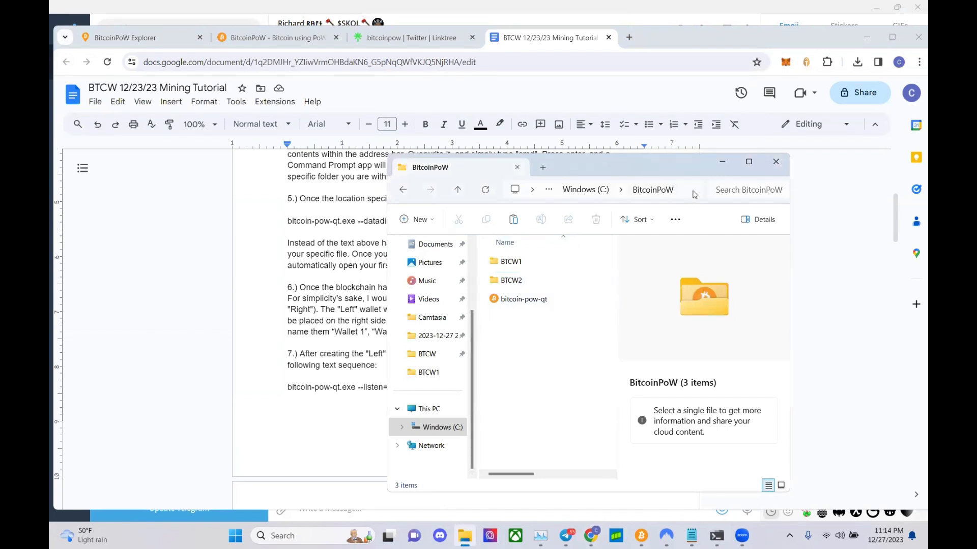
pyautogui.click(695, 193)
pyautogui.write('cmd')
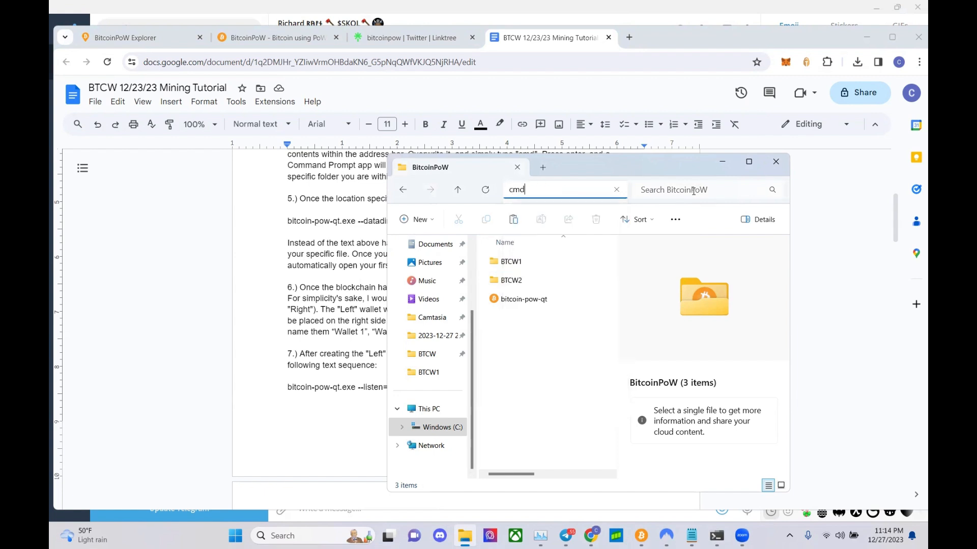
pyautogui.press('Return')
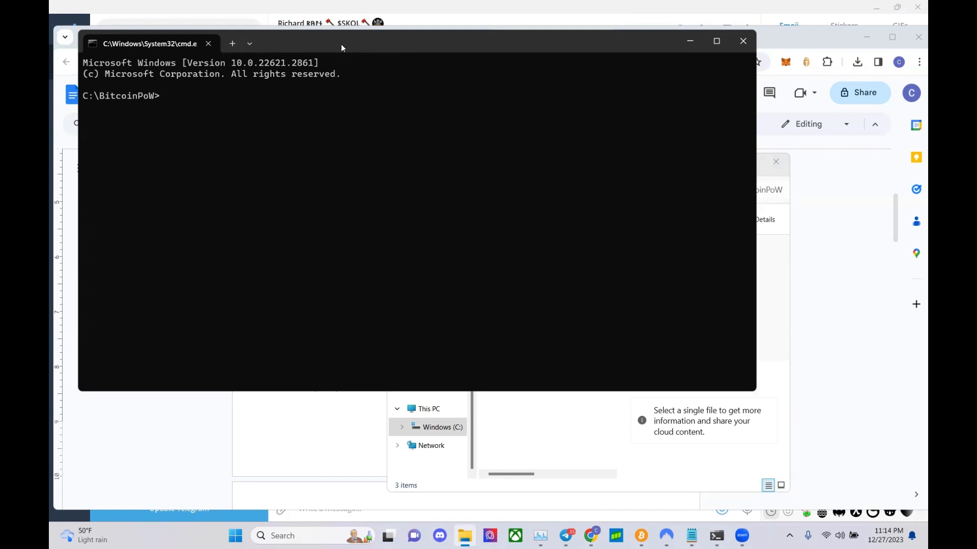
# - Resize the Command Prompt, then paste and run bitcoin-pow-qt.exe --datadir=C:\BitcoinPow\BTCW1 from the tutorial
pyautogui.moveTo(341, 44); pyautogui.dragTo(464, 113)
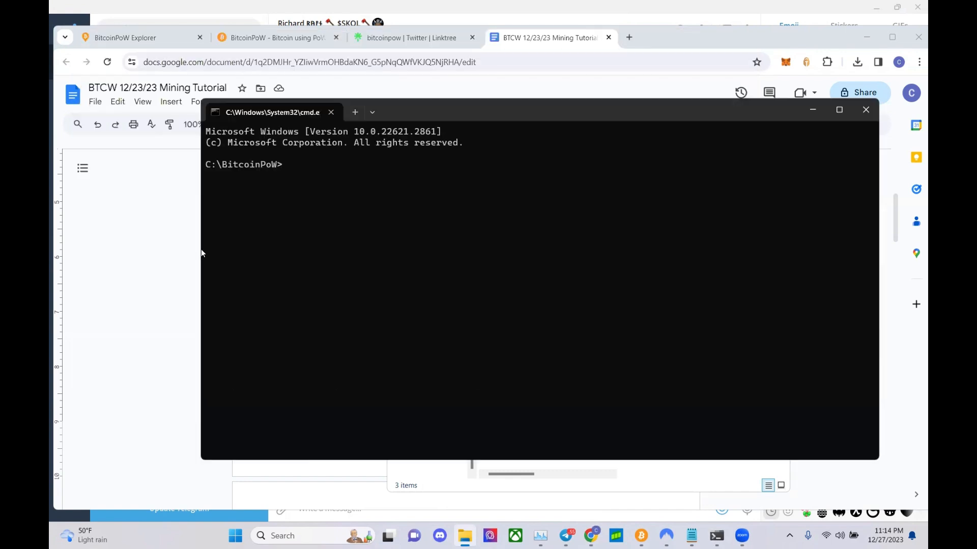
pyautogui.moveTo(279, 255); pyautogui.dragTo(282, 256)
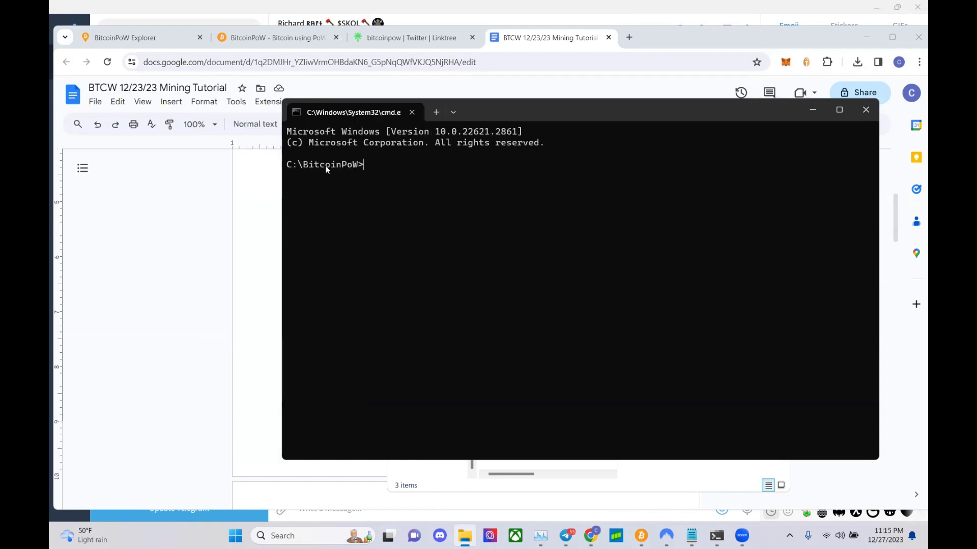
pyautogui.click(257, 210)
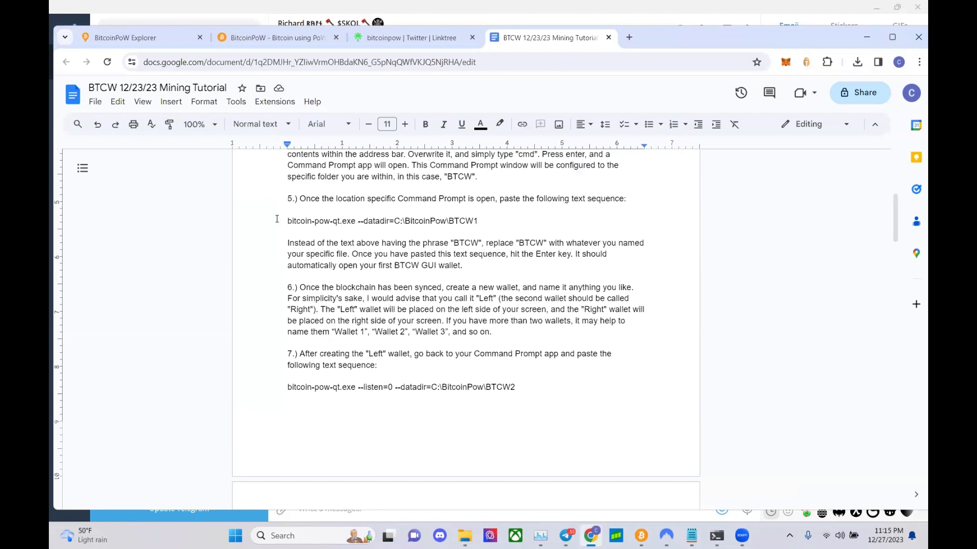
pyautogui.moveTo(285, 221); pyautogui.dragTo(477, 218)
pyautogui.hotkey('ctrl', 'c')
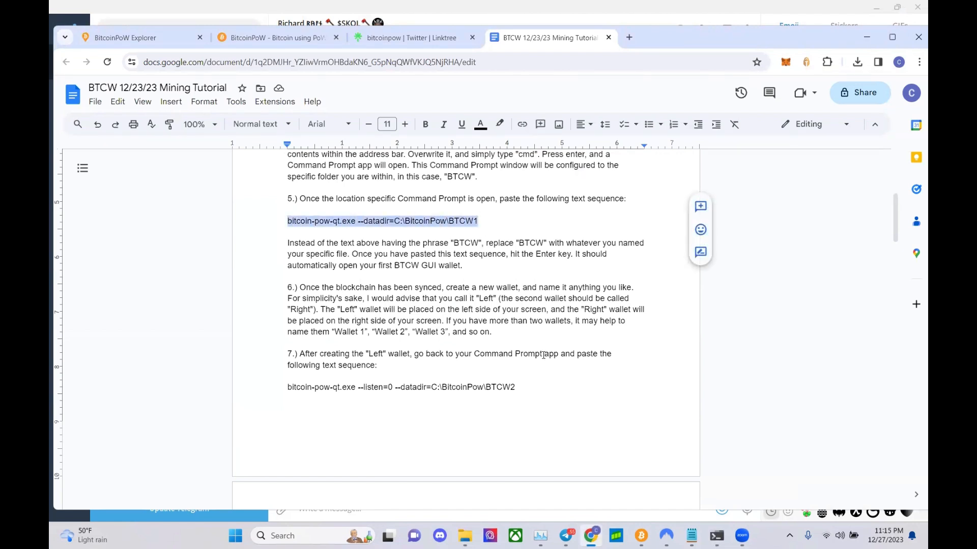
pyautogui.moveTo(716, 536)
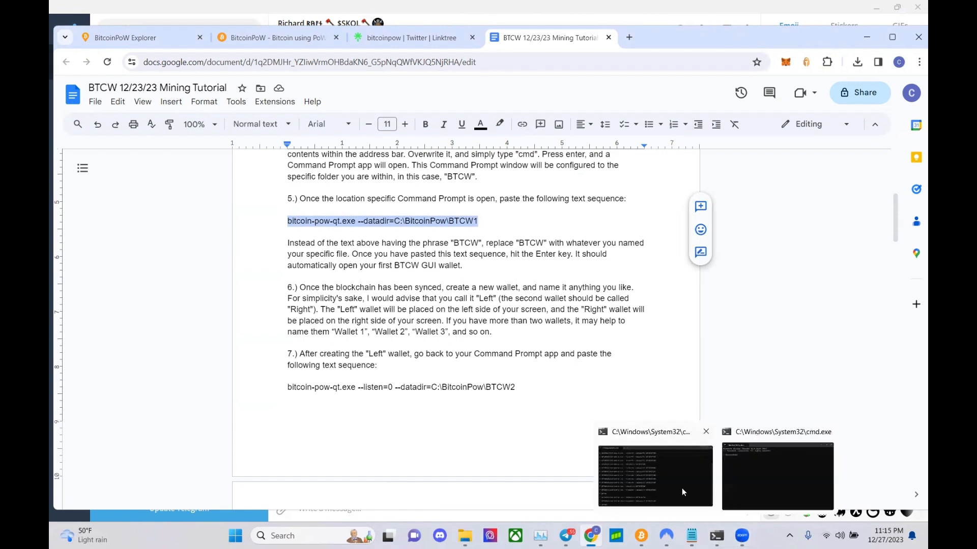
pyautogui.click(763, 479)
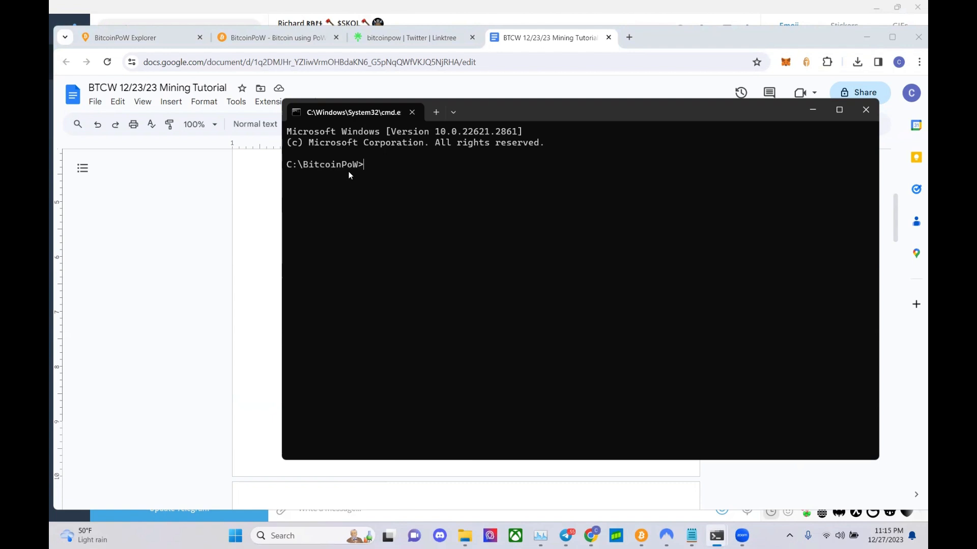
pyautogui.hotkey('ctrl', 'v')
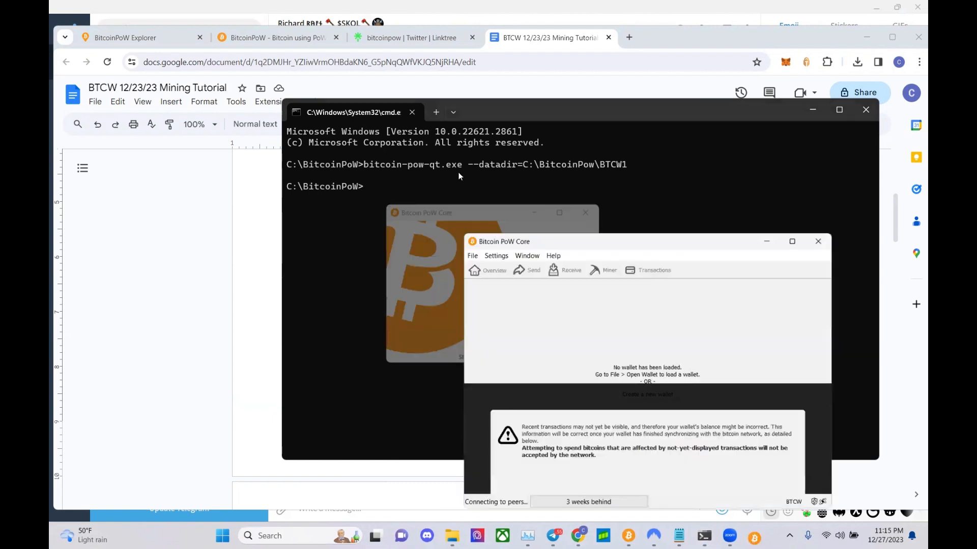
pyautogui.click(163, 217)
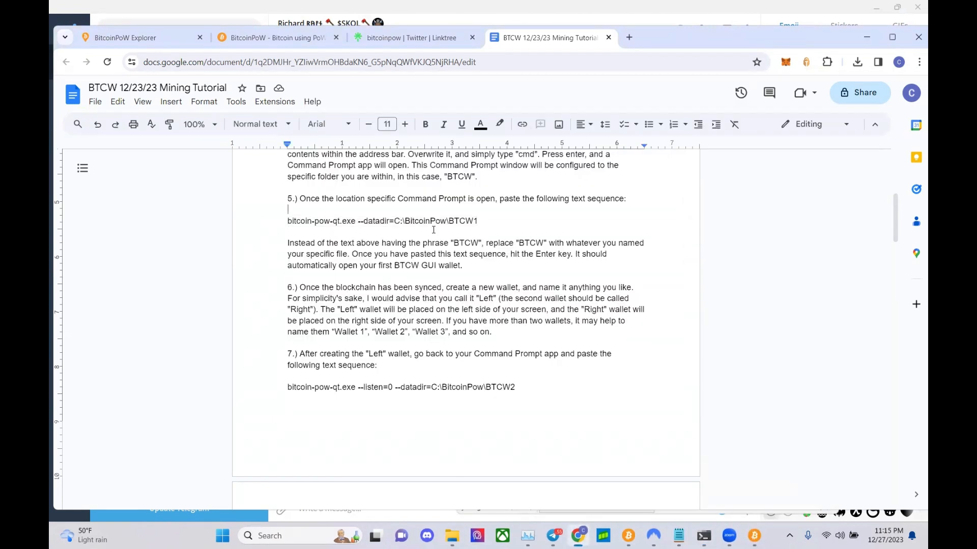
# - Paste and run the --listen=0 --datadir=C:\BitcoinPow\BTCW2 launch command in Command Prompt
pyautogui.moveTo(287, 387); pyautogui.dragTo(516, 387)
pyautogui.hotkey('ctrl', 'c')
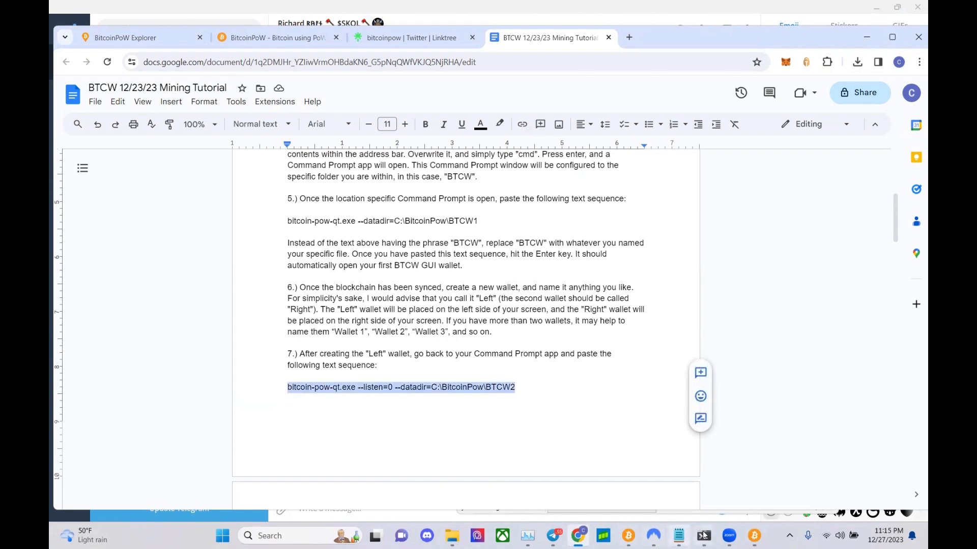
pyautogui.moveTo(704, 536)
pyautogui.click(734, 481)
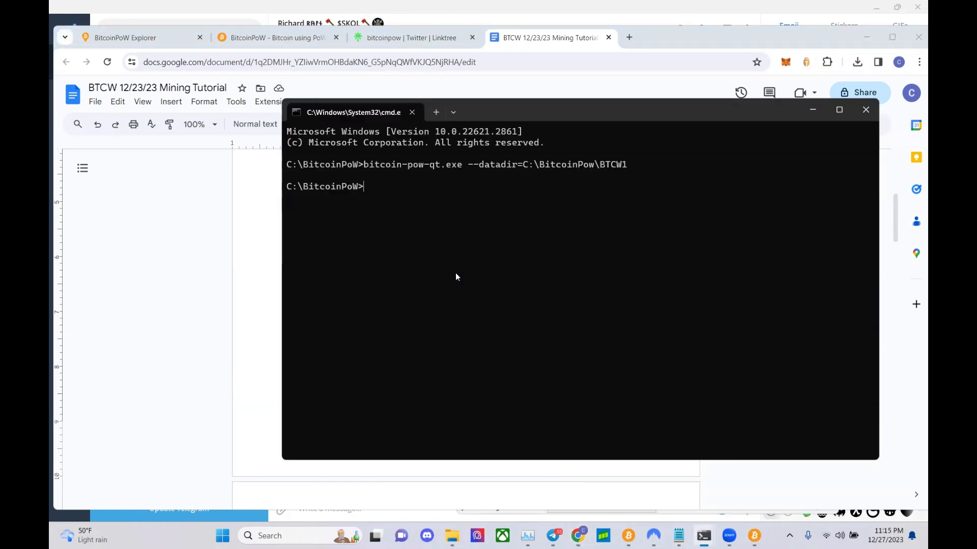
pyautogui.hotkey('ctrl', 'v')
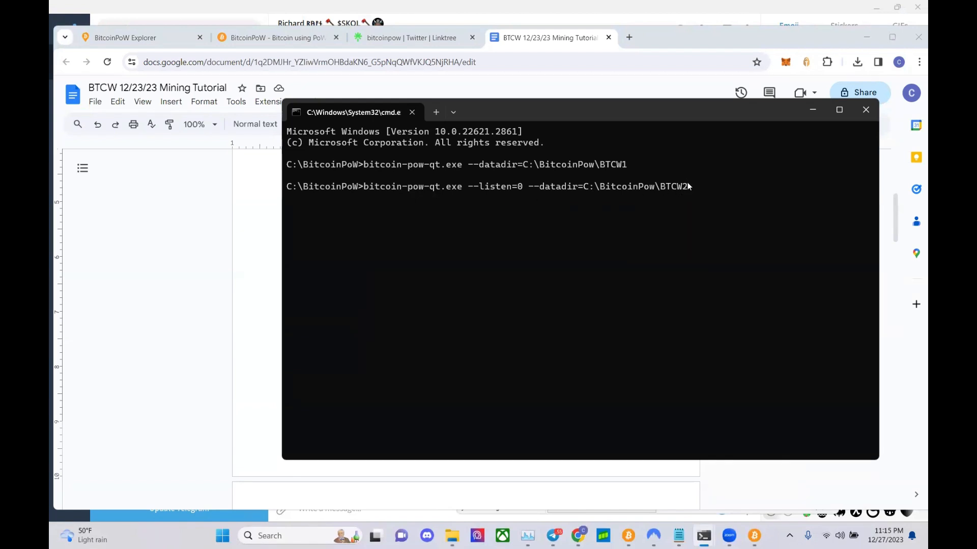
pyautogui.press('Return')
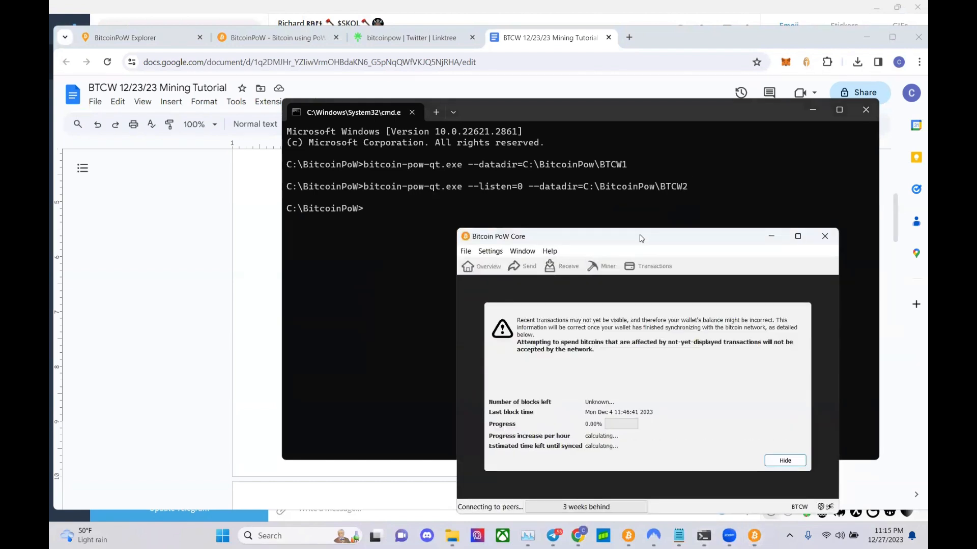
# - Arrange the two syncing Bitcoin PoW Core windows side by side, left and right
pyautogui.moveTo(641, 239); pyautogui.dragTo(676, 229)
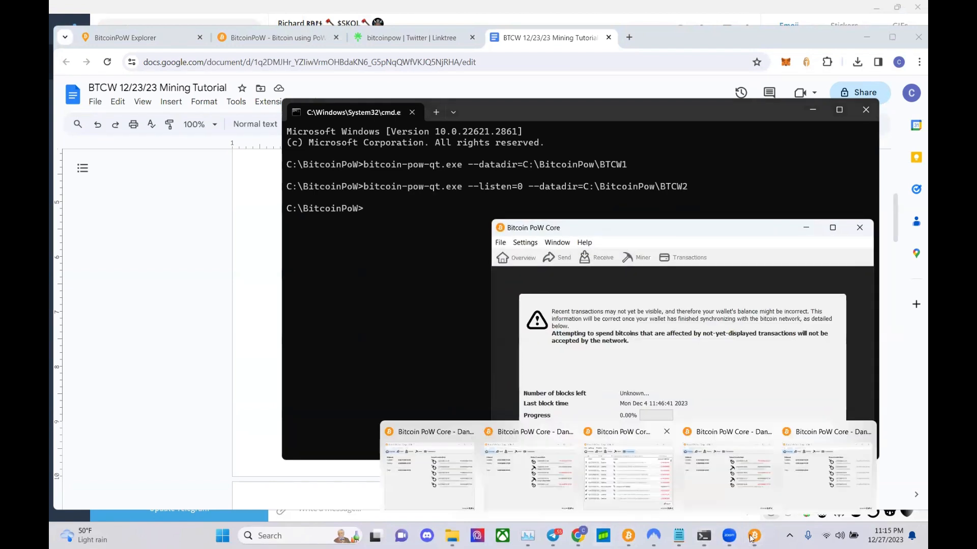
pyautogui.moveTo(755, 538)
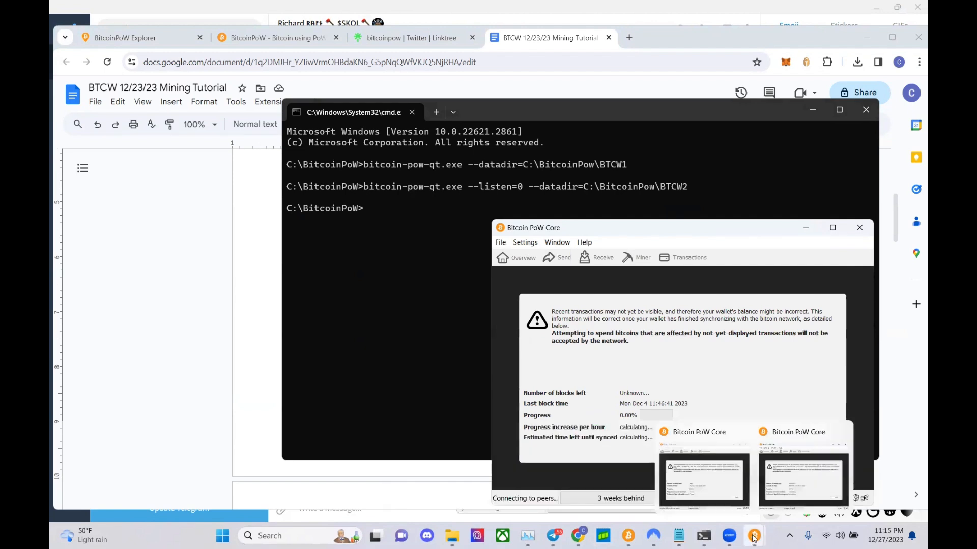
pyautogui.click(756, 468)
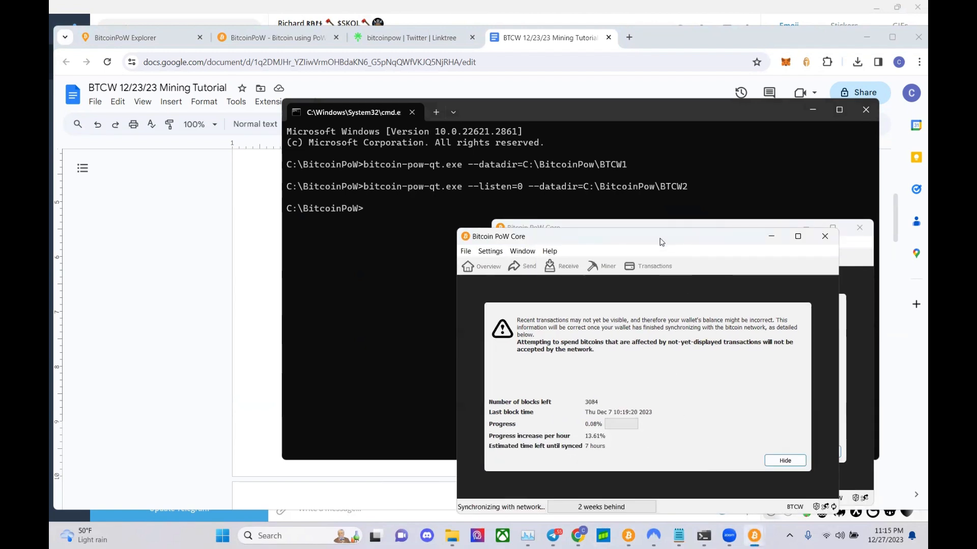
pyautogui.moveTo(661, 243); pyautogui.dragTo(297, 231)
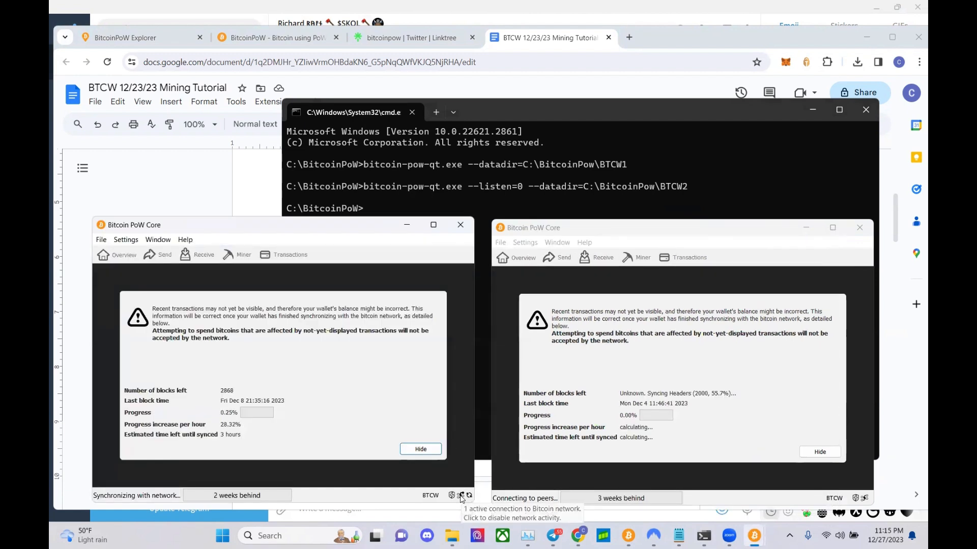
pyautogui.click(813, 480)
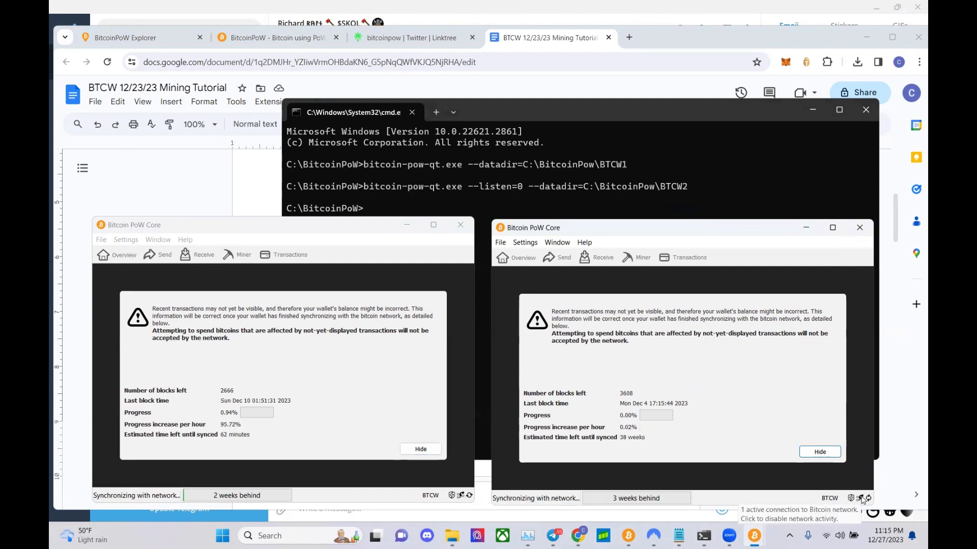
# - Scroll the tutorial down through steps 7a–9, then switch to the bitcoinpow Linktree tab
pyautogui.click(183, 175)
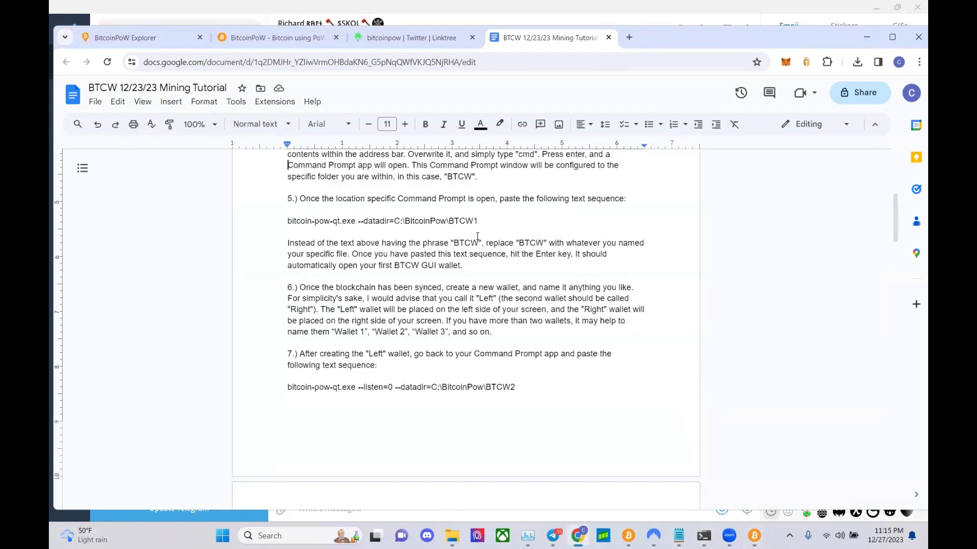
pyautogui.scroll(-3, 402, 267)
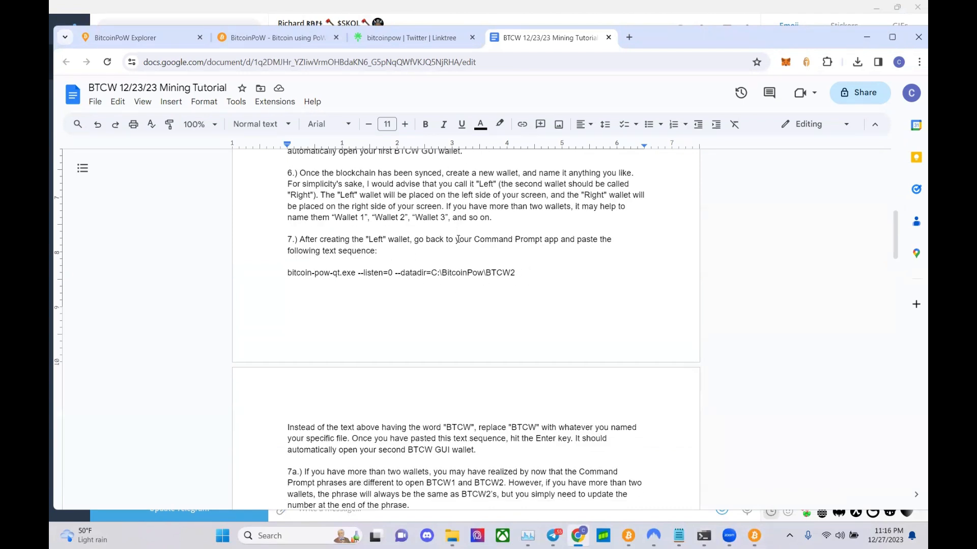
pyautogui.scroll(-3, 450, 254)
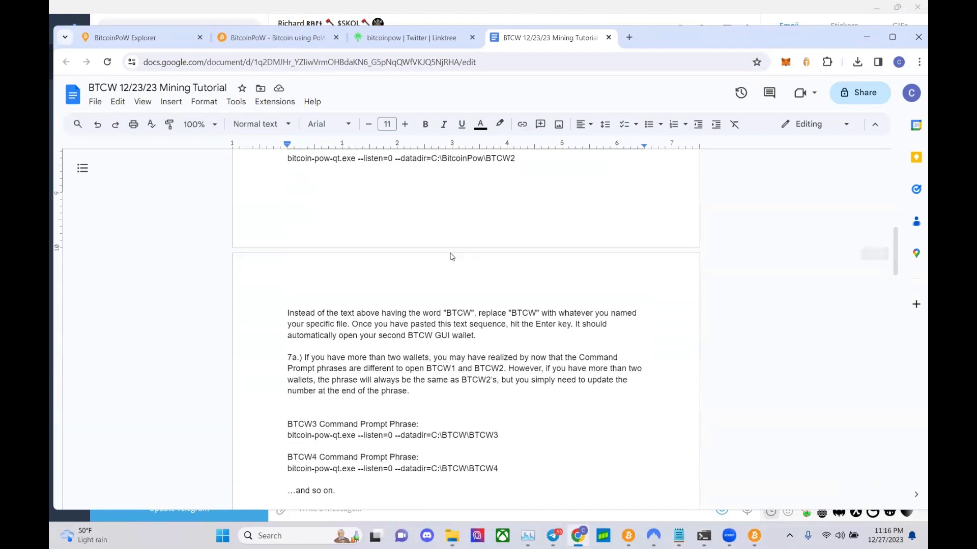
pyautogui.scroll(-2, 452, 257)
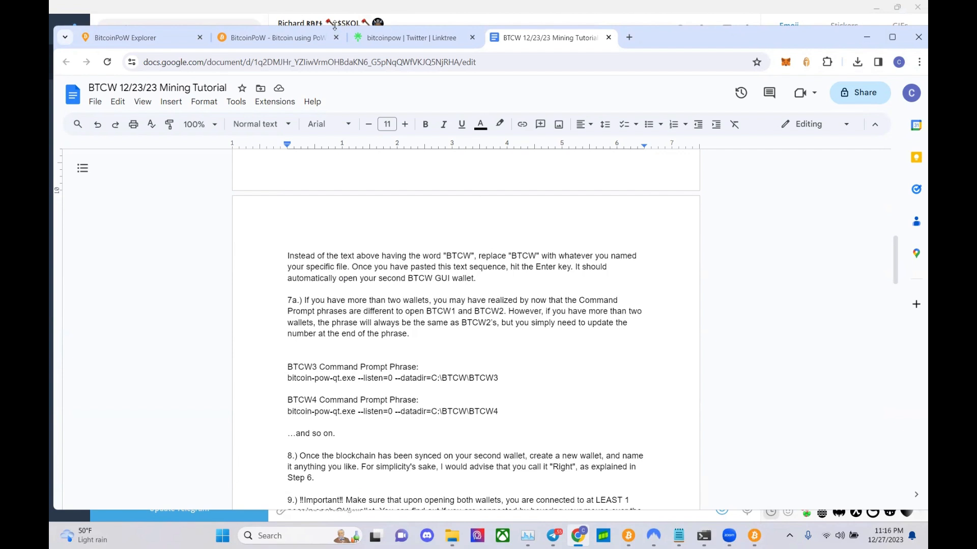
pyautogui.moveTo(335, 25); pyautogui.dragTo(337, 9)
pyautogui.click(379, 26)
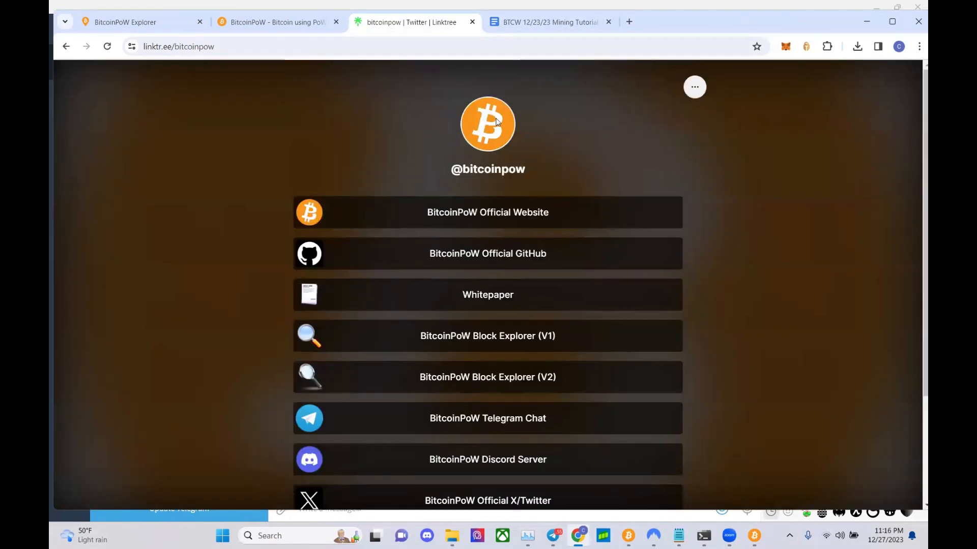
# - Review the BitcoinPoW Explorer network summary and blocks up to height 3,613, then return to the tutorial
pyautogui.scroll(-2, 483, 192)
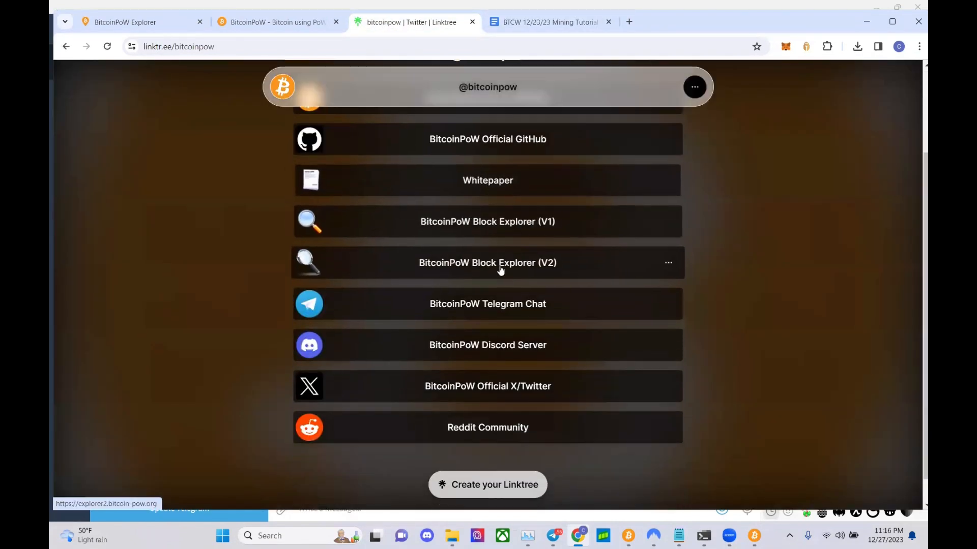
pyautogui.click(144, 22)
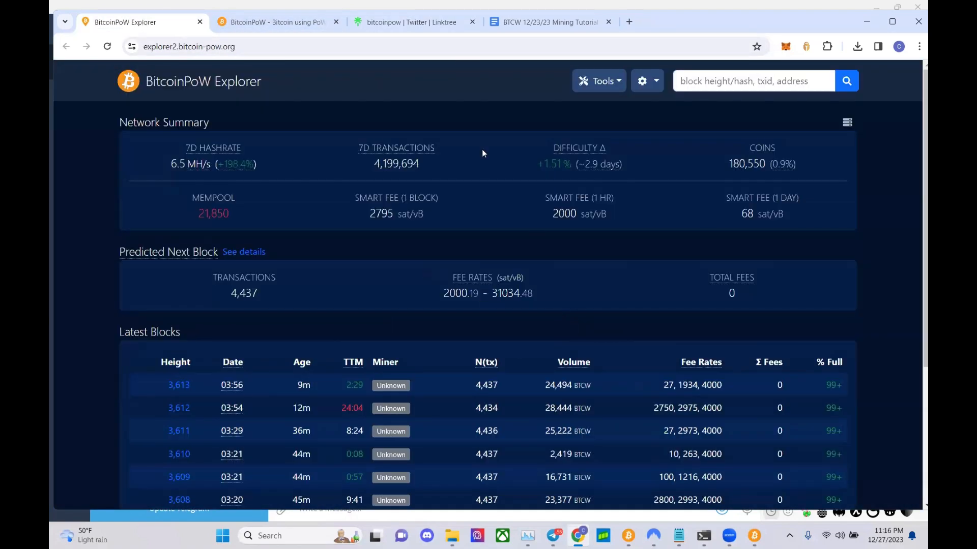
pyautogui.click(438, 21)
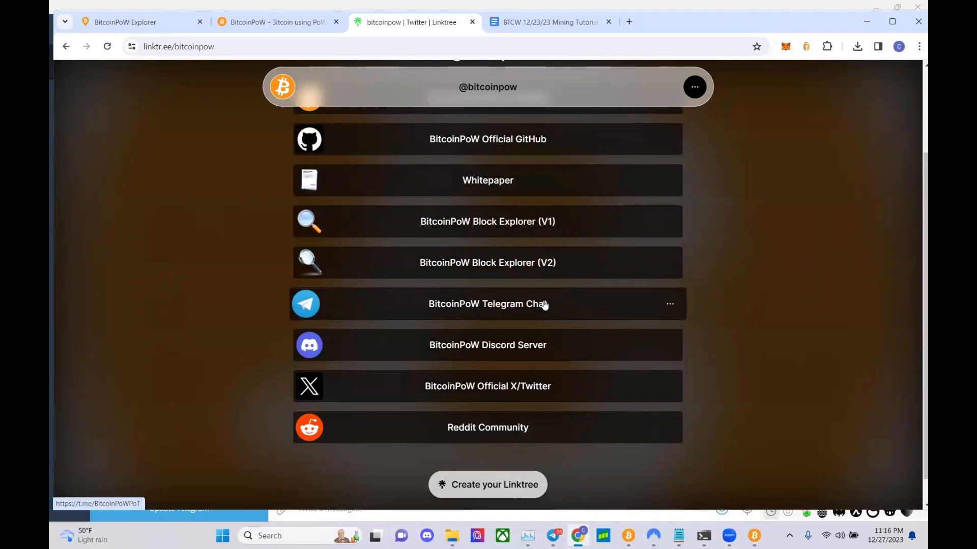
pyautogui.click(528, 28)
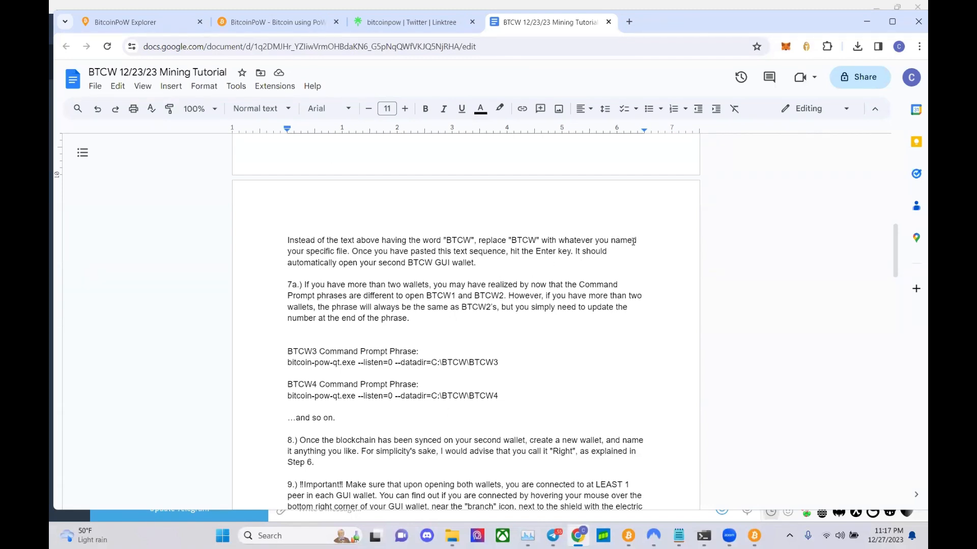
pyautogui.scroll(15, 608, 263)
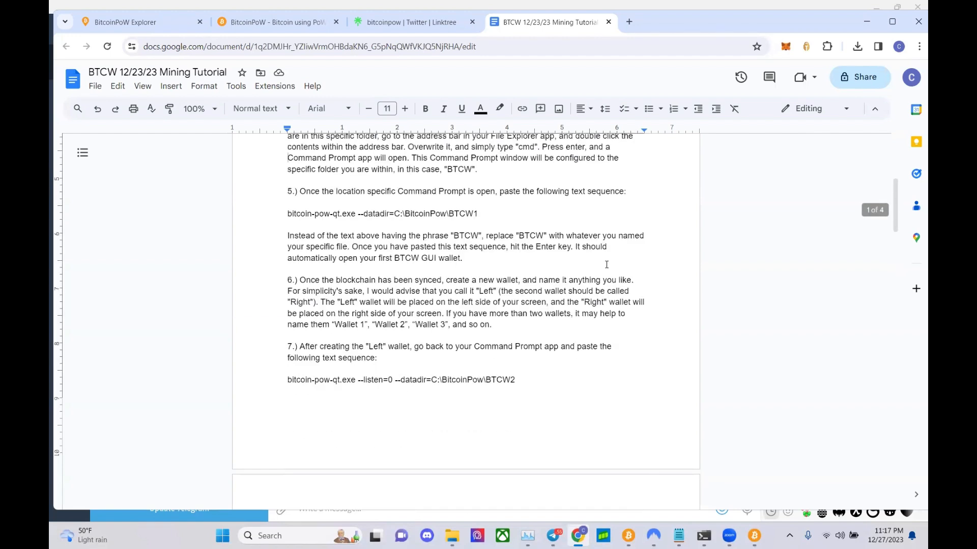
pyautogui.scroll(-15, 607, 266)
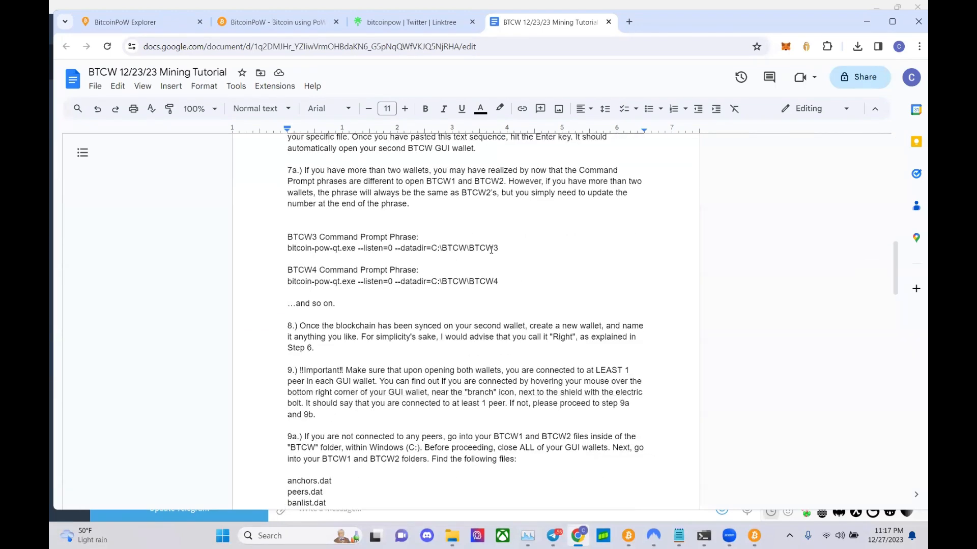
pyautogui.scroll(3, 492, 254)
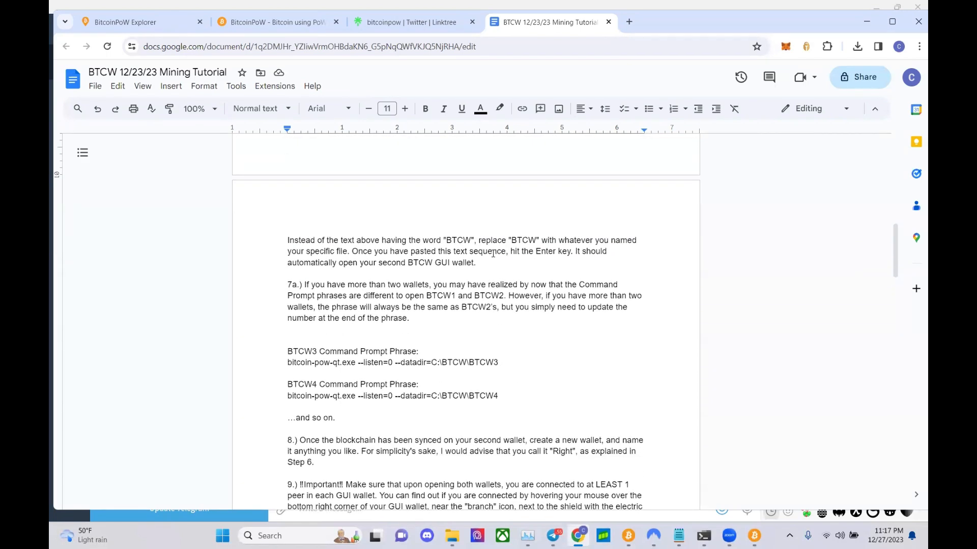
pyautogui.scroll(3, 492, 253)
pyautogui.scroll(-2, 493, 253)
pyautogui.scroll(-1, 492, 254)
pyautogui.moveTo(284, 365); pyautogui.dragTo(495, 367)
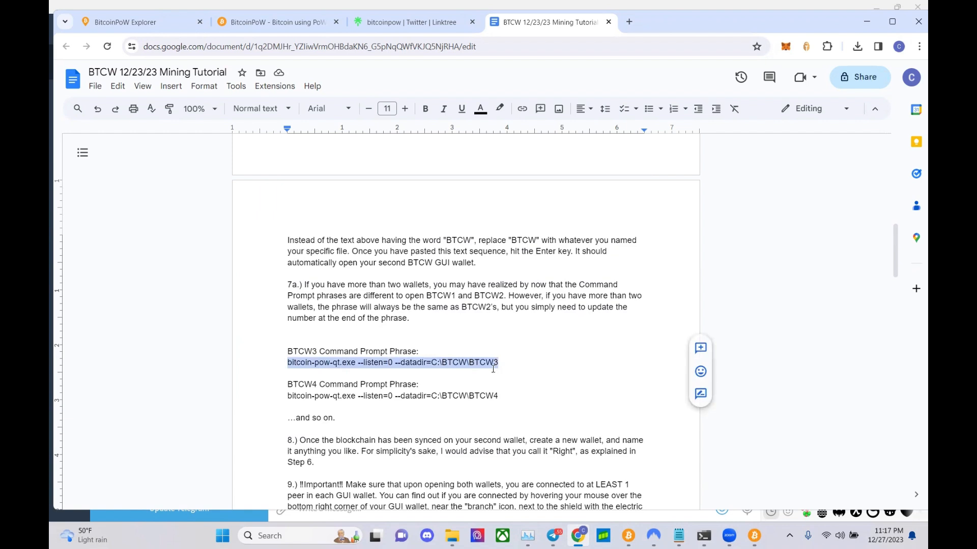
pyautogui.click(494, 363)
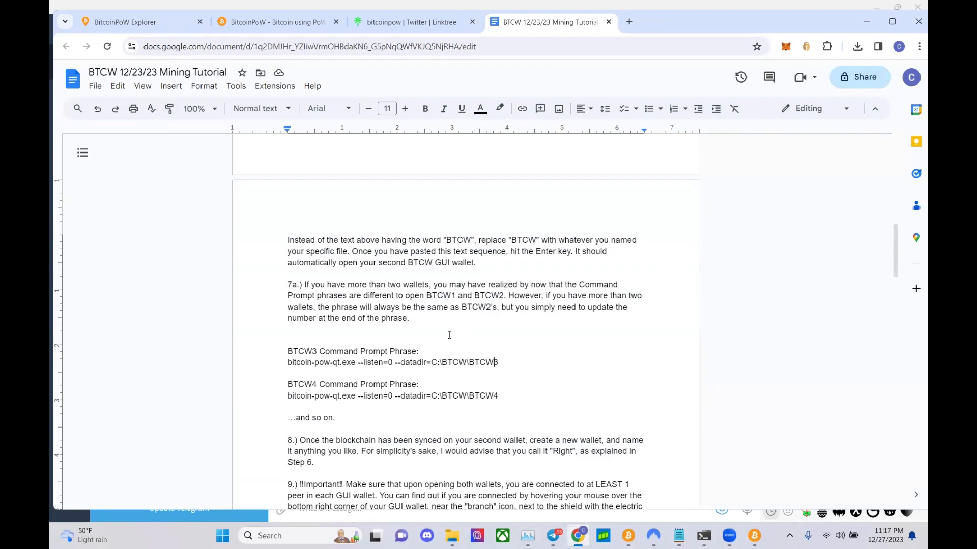
pyautogui.moveTo(754, 535)
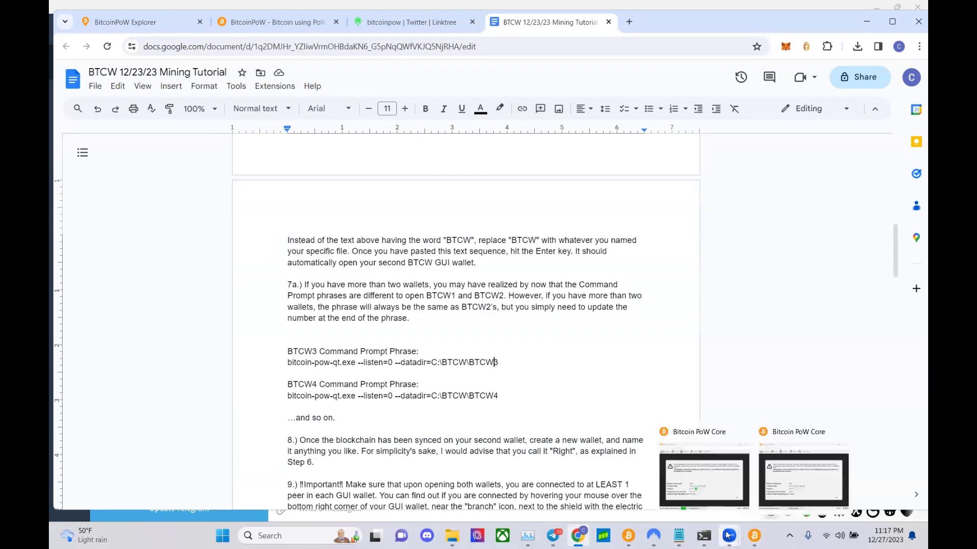
# - Bring up both wallet windows briefly, then return to and scroll the tutorial
pyautogui.click(717, 478)
pyautogui.click(804, 478)
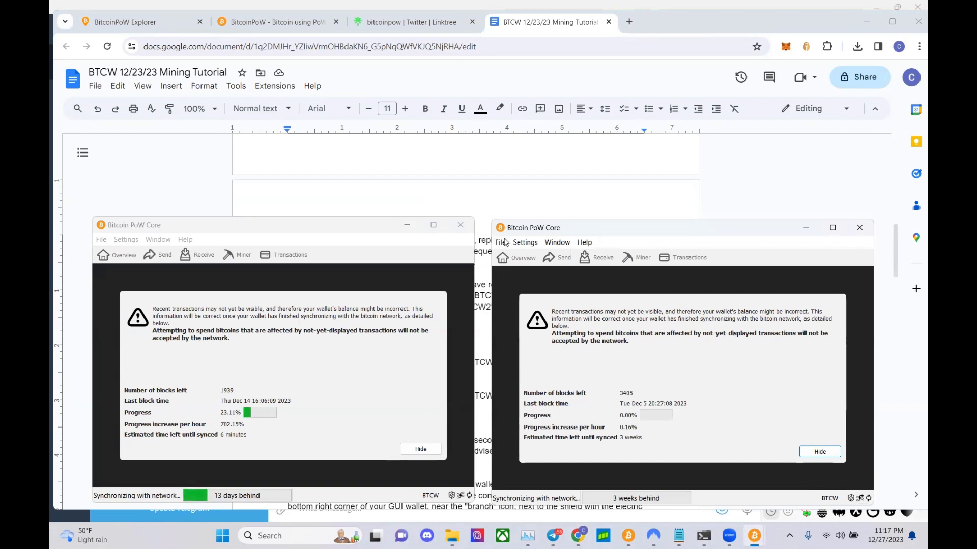
pyautogui.click(470, 239)
pyautogui.scroll(10, 469, 237)
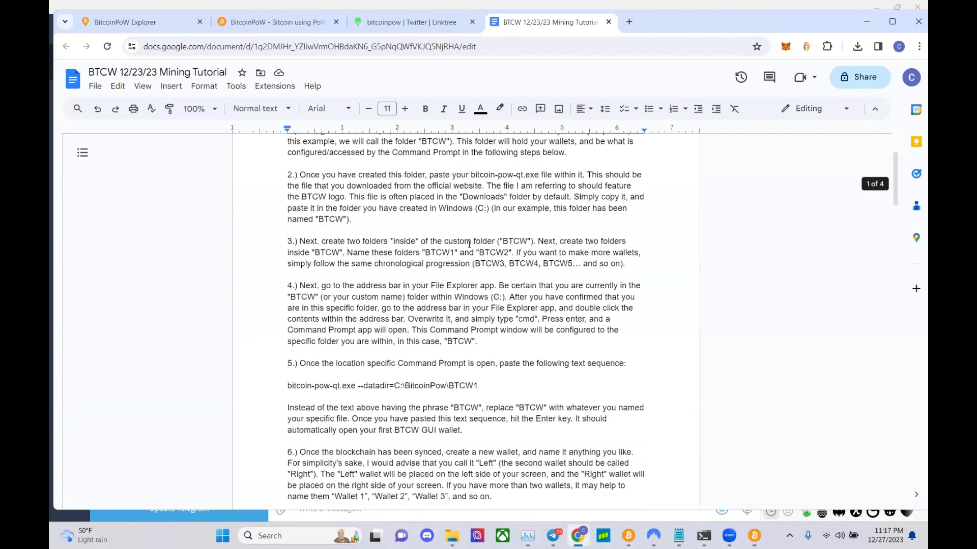
pyautogui.scroll(-2, 469, 244)
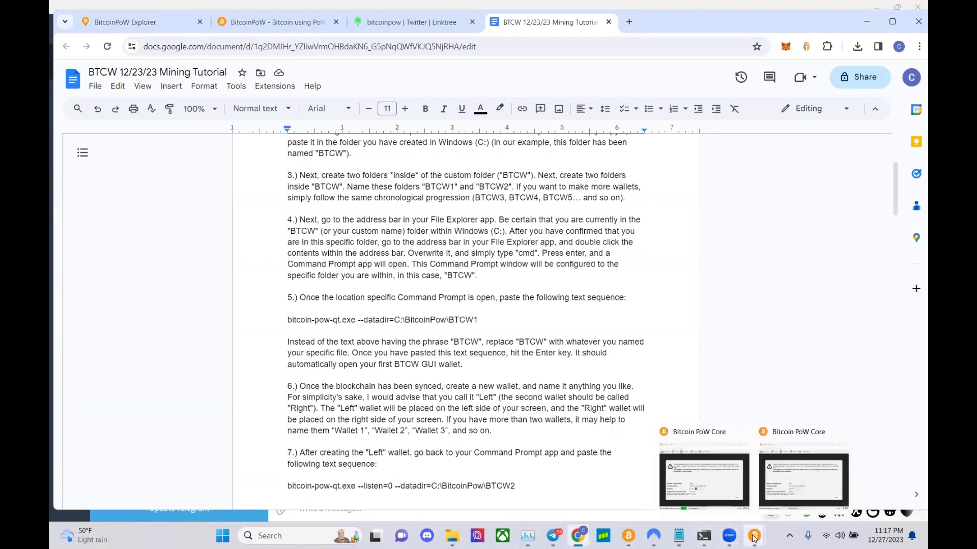
# - Close the old wallet windows from the taskbar preview
pyautogui.moveTo(628, 536)
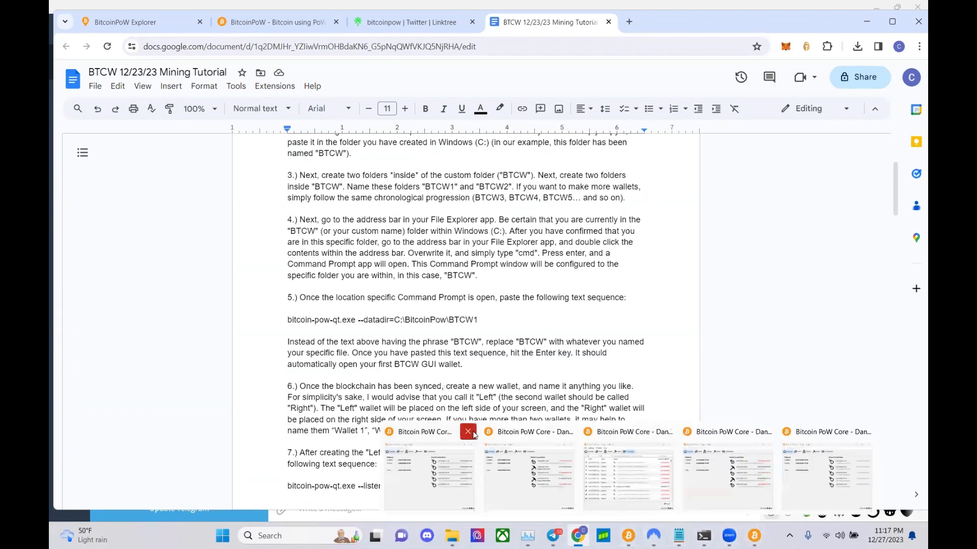
pyautogui.click(554, 432)
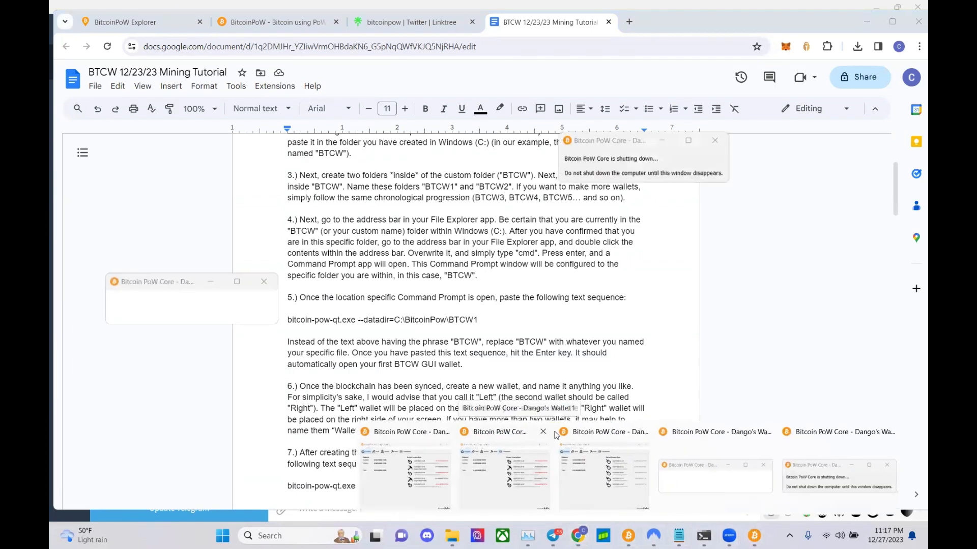
pyautogui.click(543, 432)
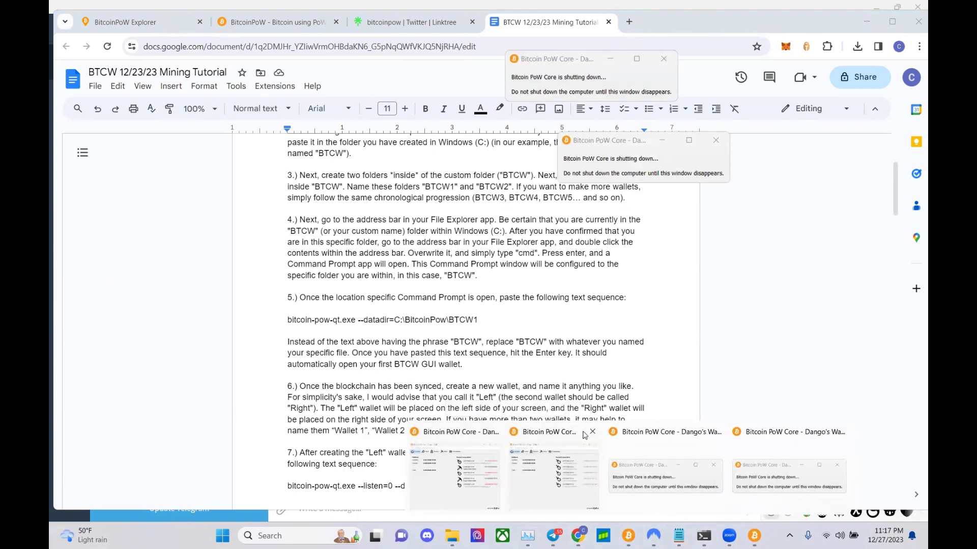
pyautogui.click(591, 432)
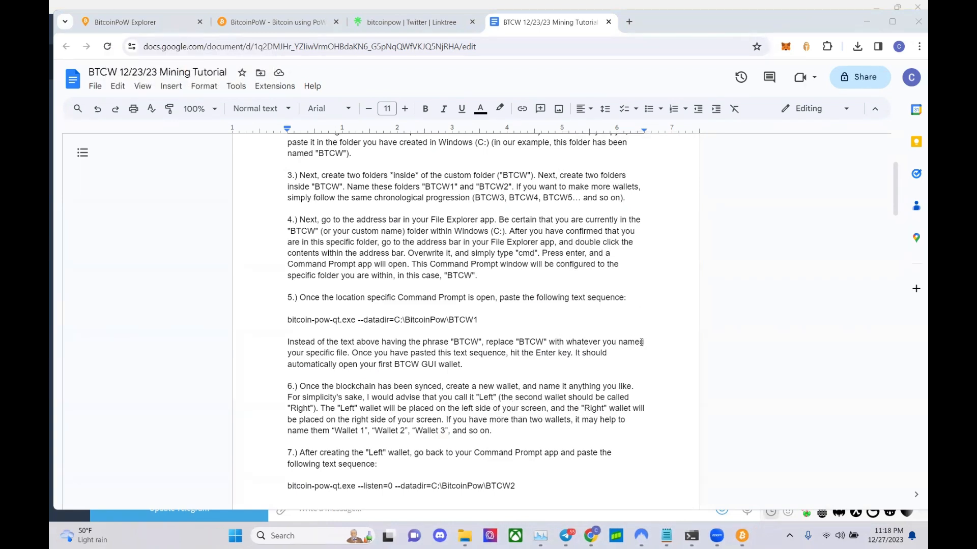
# - Bring both running wallet windows forward, then return to the tutorial document
pyautogui.moveTo(750, 539)
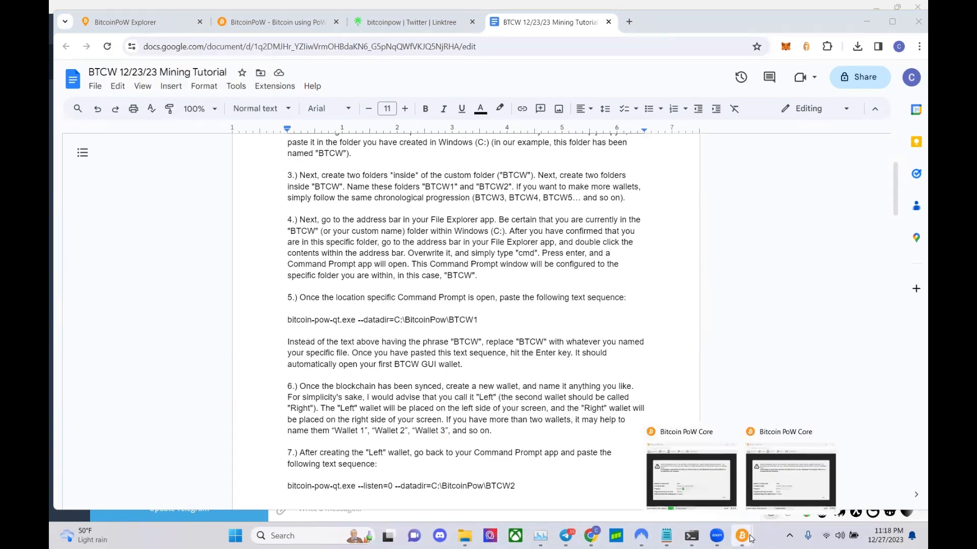
pyautogui.click(769, 493)
pyautogui.click(692, 491)
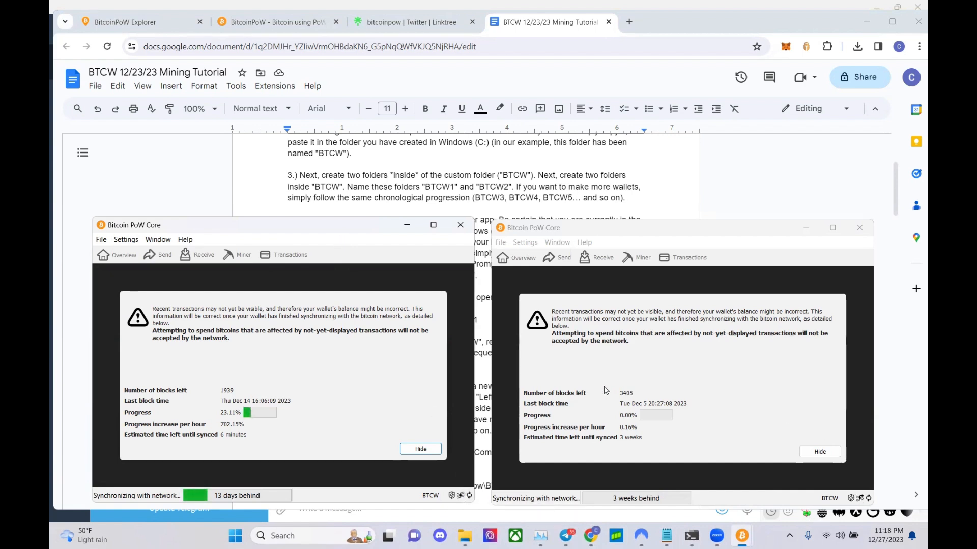
pyautogui.click(531, 184)
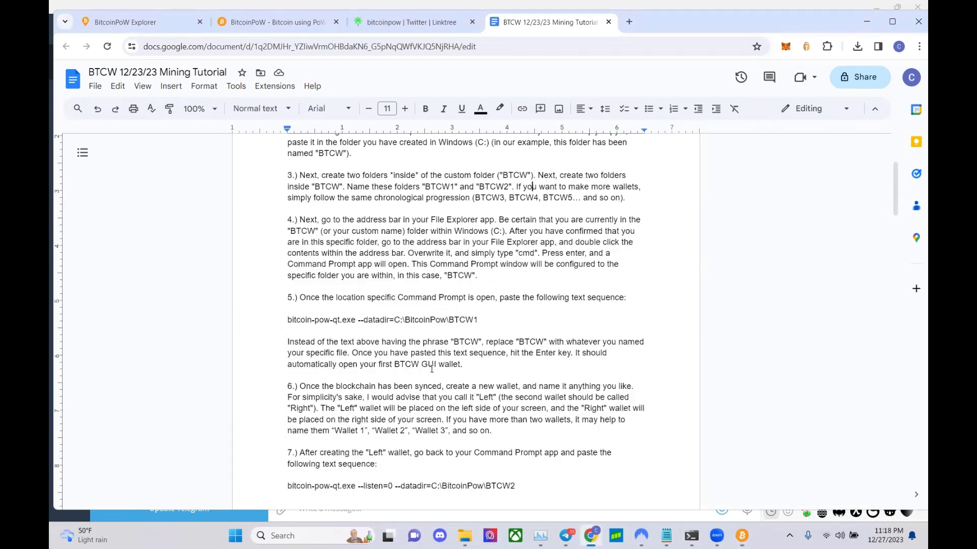
# - Scroll the tutorial to step 9a and open the C:\BitcoinPoW\BTCW1 folder in File Explorer
pyautogui.scroll(-10, 430, 377)
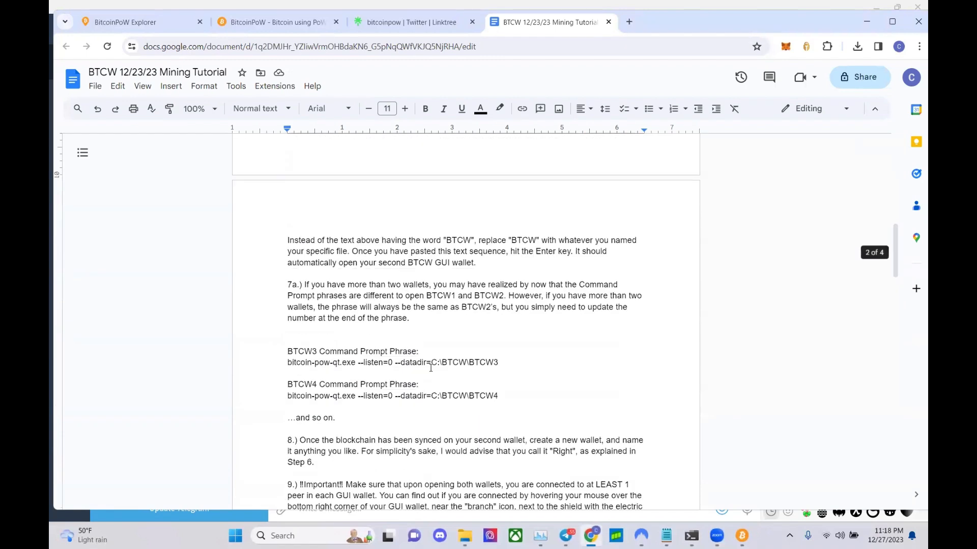
pyautogui.scroll(-2, 431, 368)
pyautogui.scroll(-2, 430, 367)
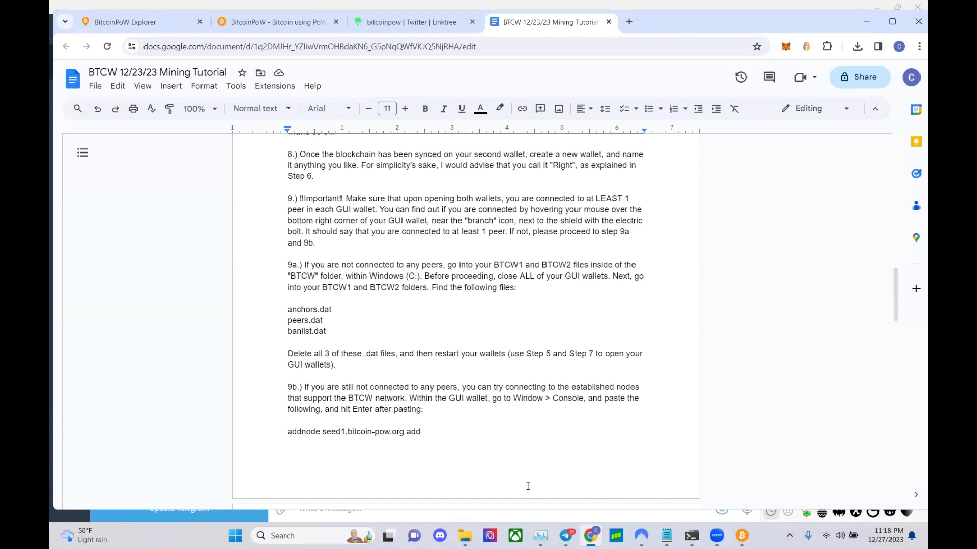
pyautogui.click(465, 536)
pyautogui.click(511, 268)
pyautogui.doubleClick(512, 268)
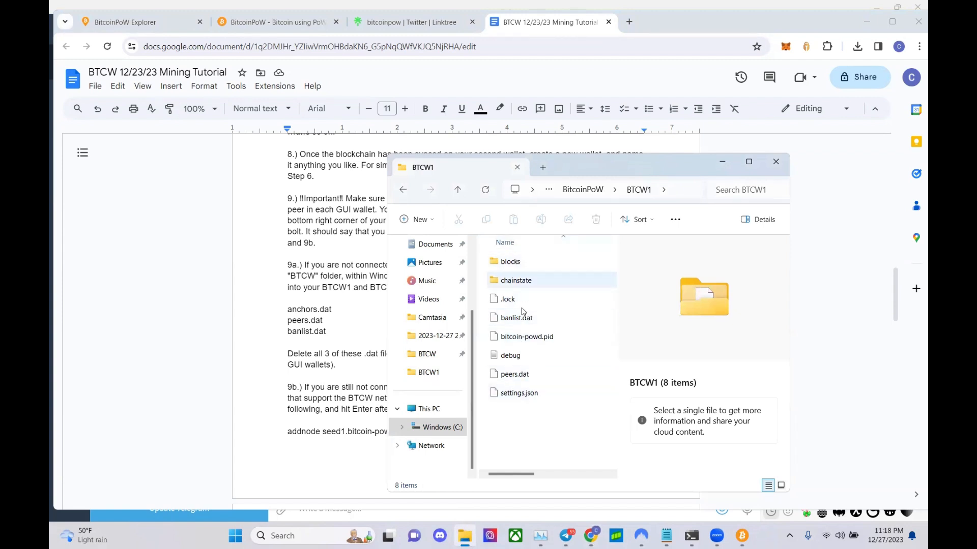
# - Shut down both running wallets from the taskbar preview
pyautogui.click(742, 537)
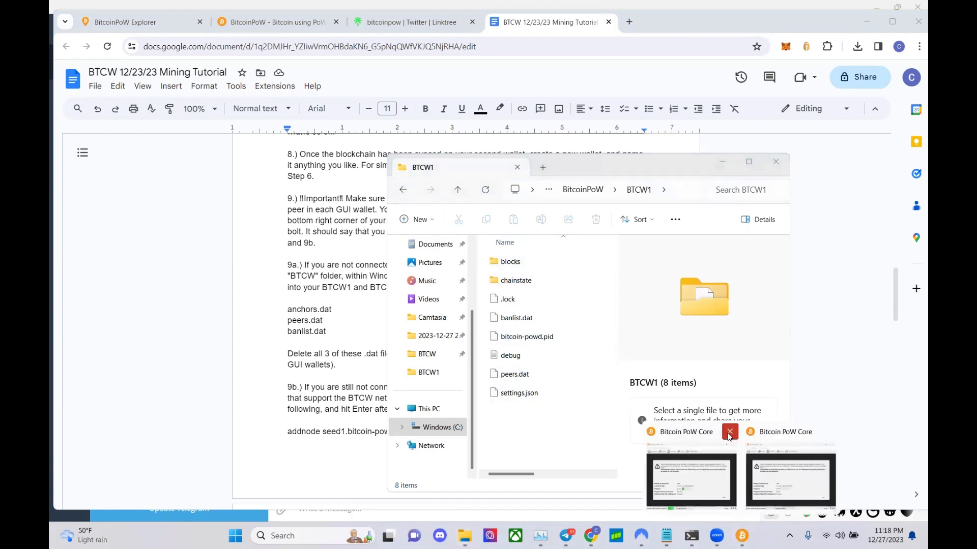
pyautogui.click(729, 432)
pyautogui.click(718, 432)
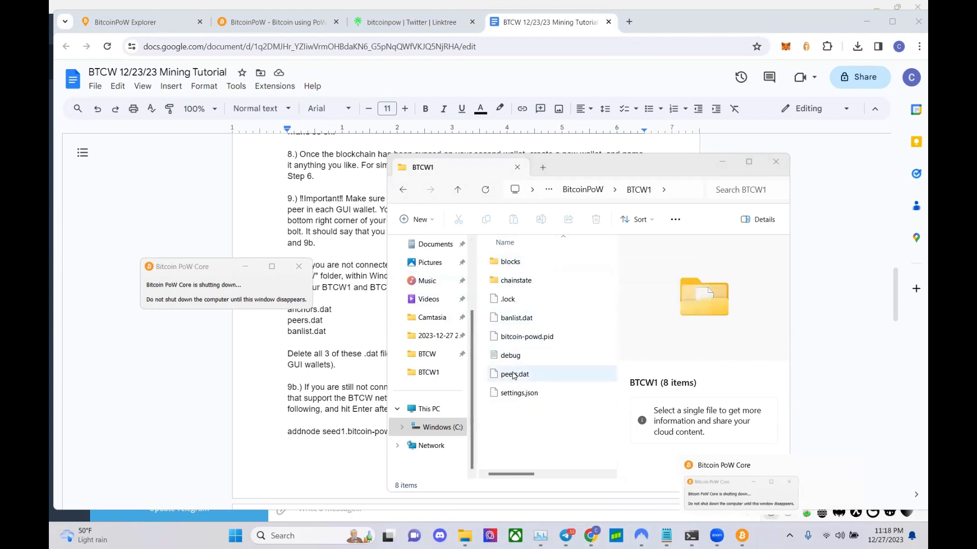
# - Delete anchors.dat, banlist.dat and peers.dat from the BTCW1 folder
pyautogui.click(524, 337)
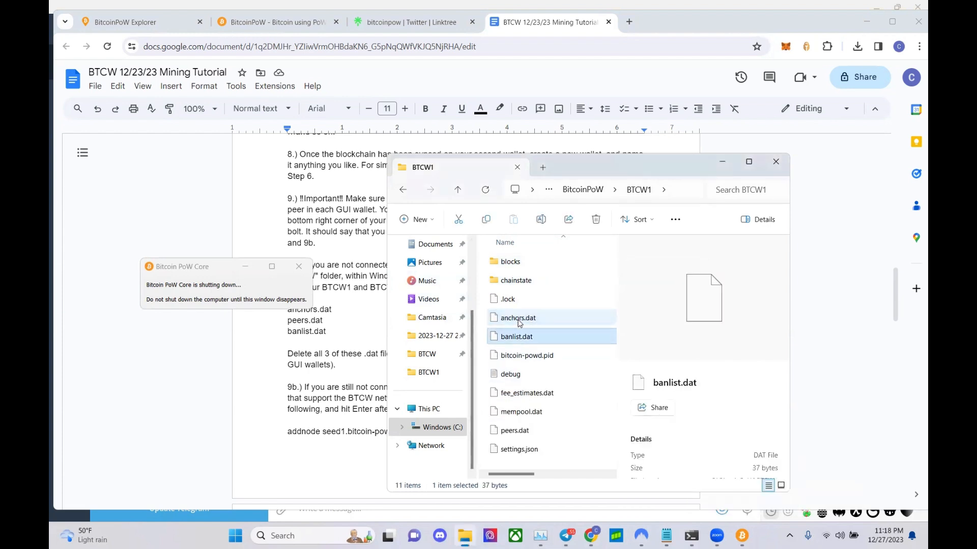
pyautogui.click(525, 317)
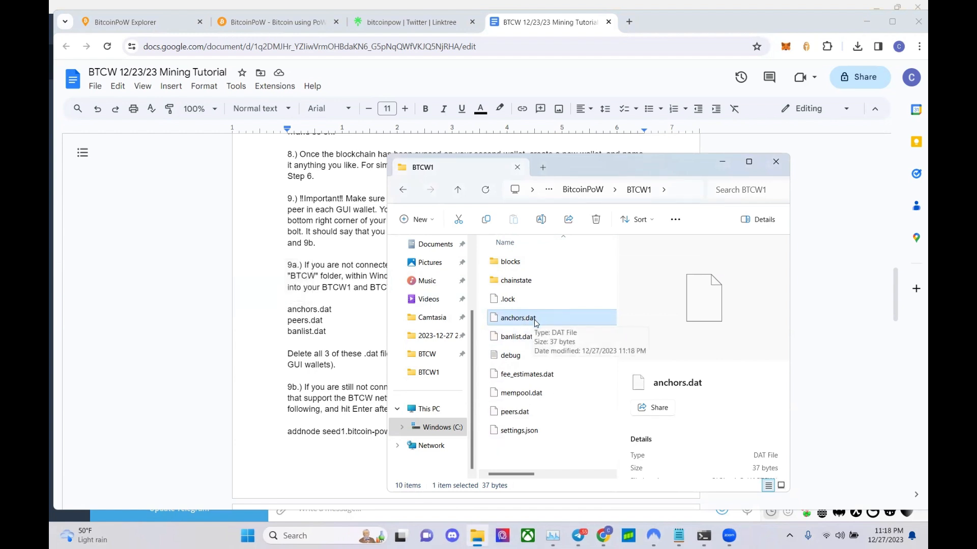
pyautogui.press('Delete')
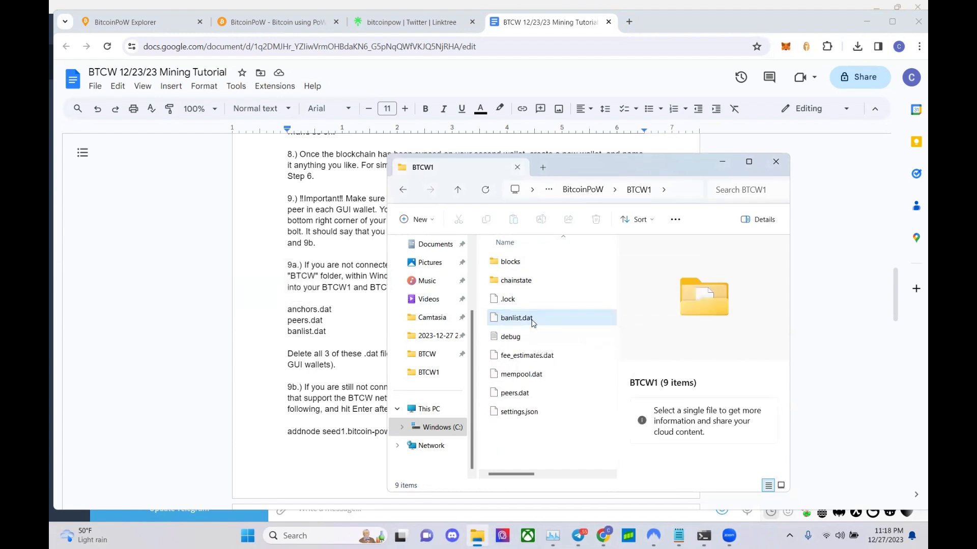
pyautogui.press('Delete')
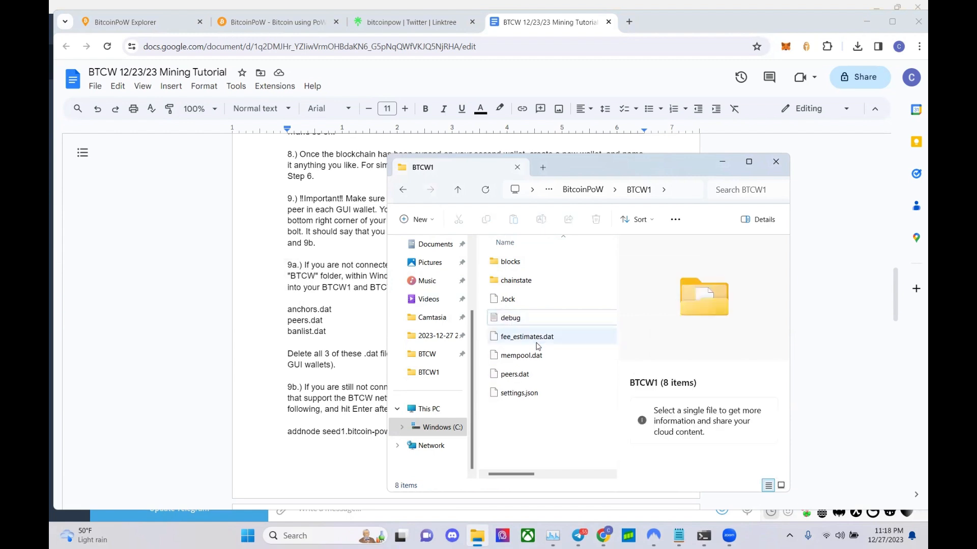
pyautogui.click(529, 381)
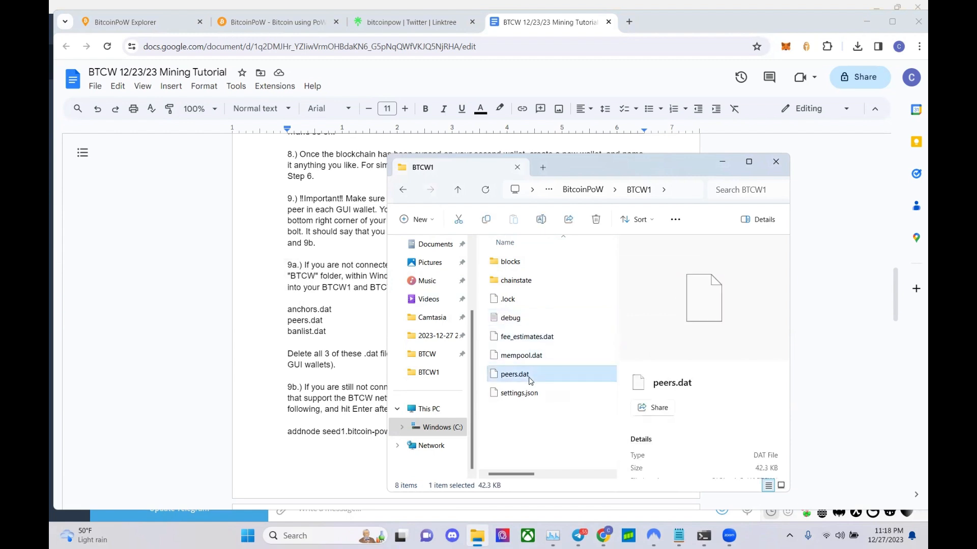
pyautogui.press('Delete')
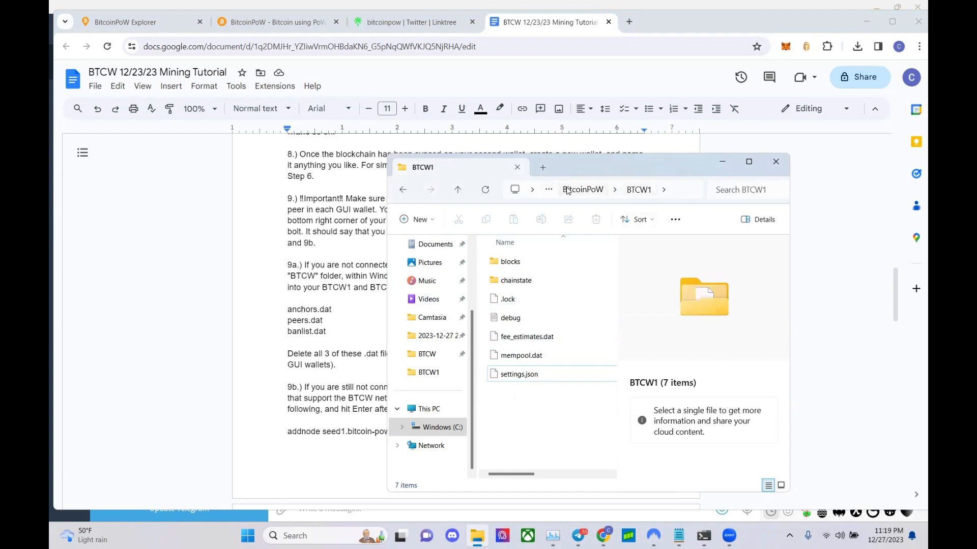
# - Delete anchors.dat, peers.dat and banlist.dat from the BTCW2 folder, then return to the tutorial
pyautogui.click(403, 190)
pyautogui.click(549, 284)
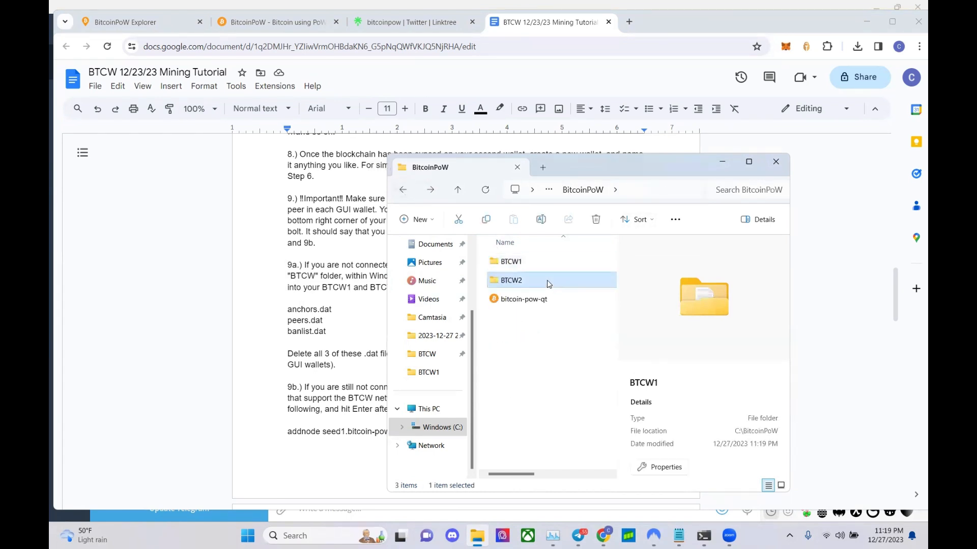
pyautogui.doubleClick(548, 284)
pyautogui.click(531, 320)
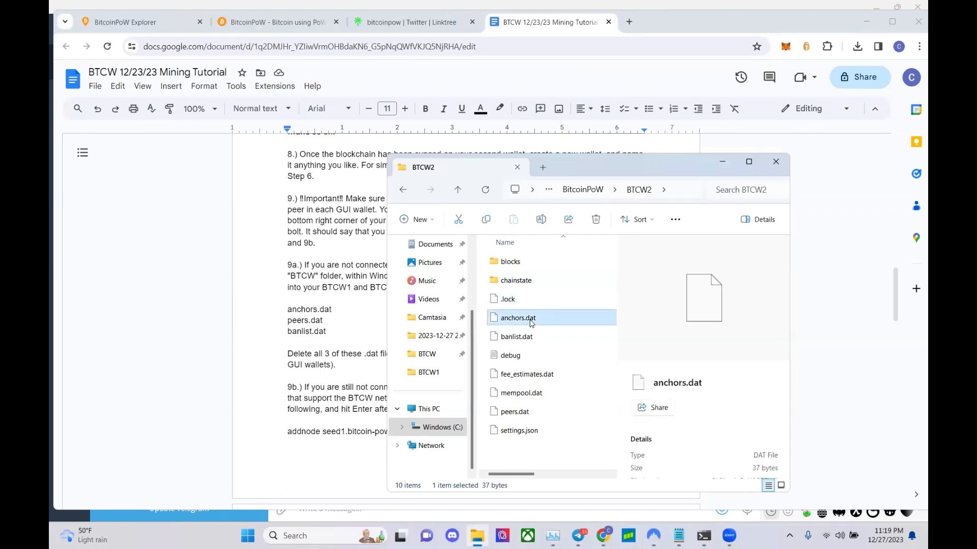
pyautogui.press('Delete')
pyautogui.click(533, 393)
pyautogui.press('Delete')
pyautogui.click(529, 317)
pyautogui.press('Delete')
pyautogui.click(403, 190)
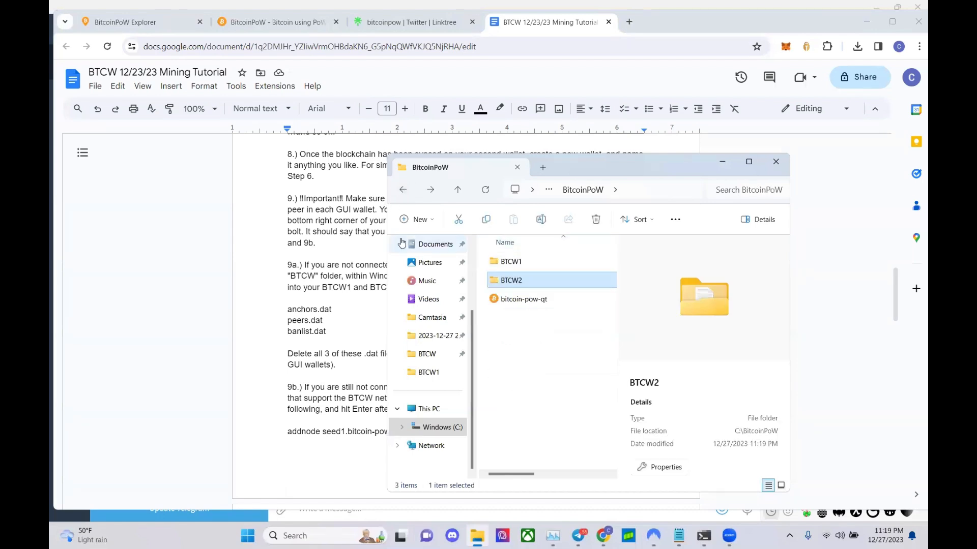
pyautogui.moveTo(604, 531)
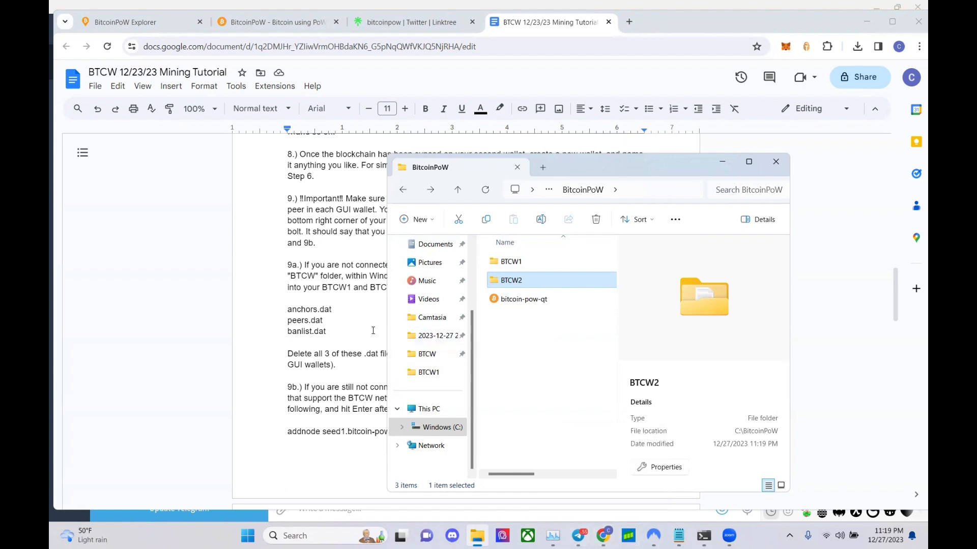
pyautogui.click(383, 386)
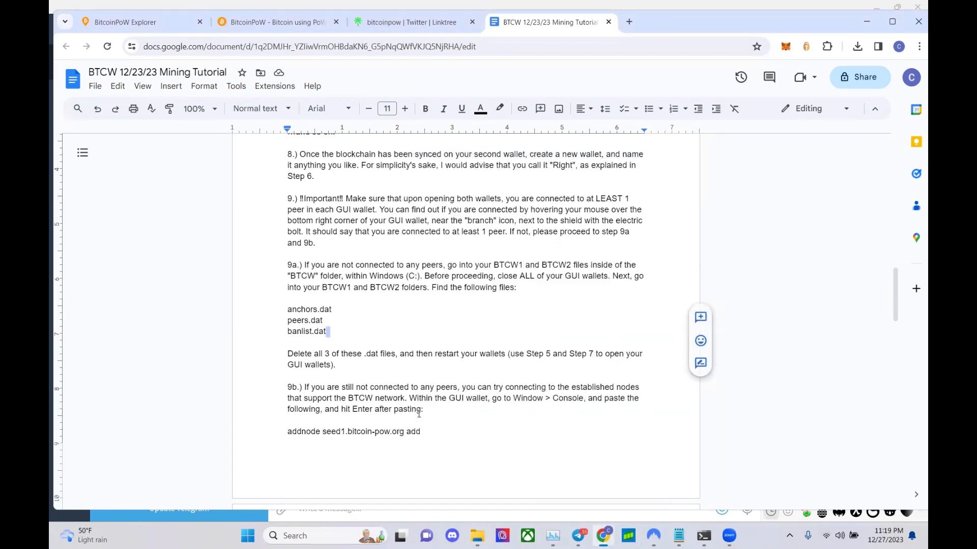
pyautogui.moveTo(288, 432); pyautogui.dragTo(418, 429)
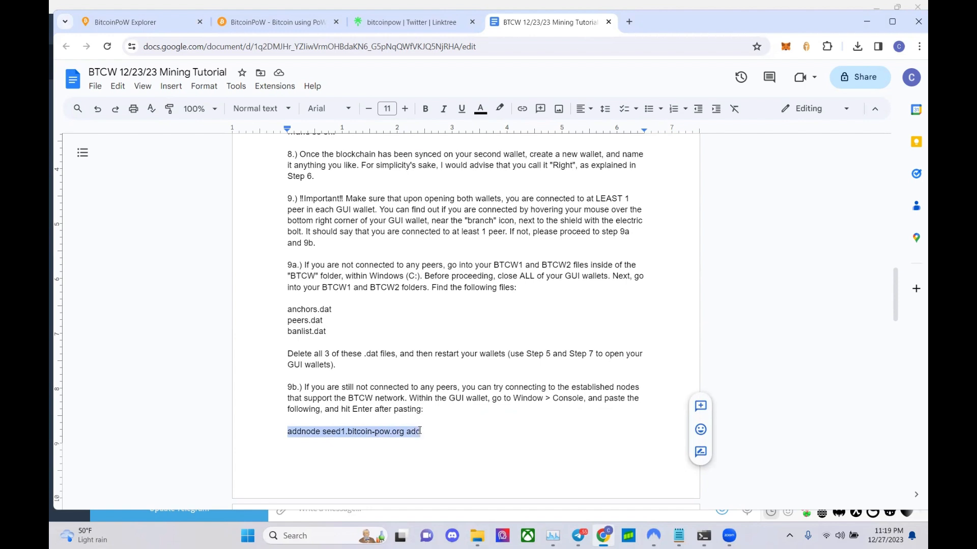
pyautogui.click(420, 432)
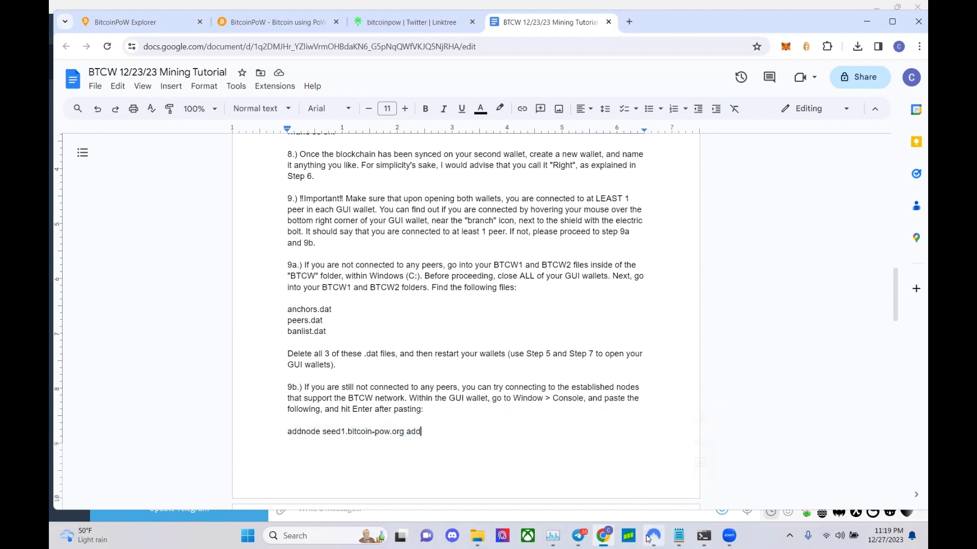
pyautogui.moveTo(663, 532)
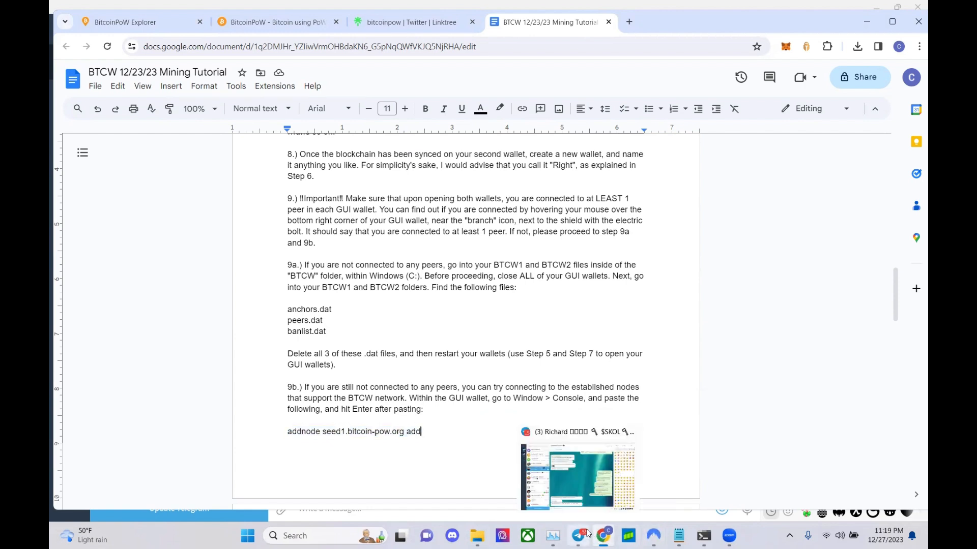
pyautogui.moveTo(703, 536)
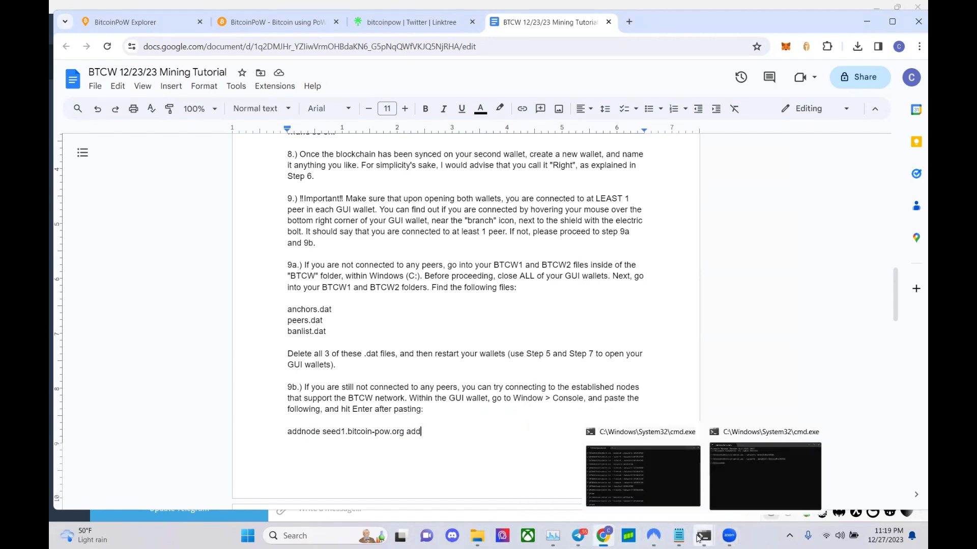
# - Close the extra Command Prompt and rerun the BTCW1 bitcoin-pow-qt.exe datadir command
pyautogui.click(694, 433)
pyautogui.click(685, 462)
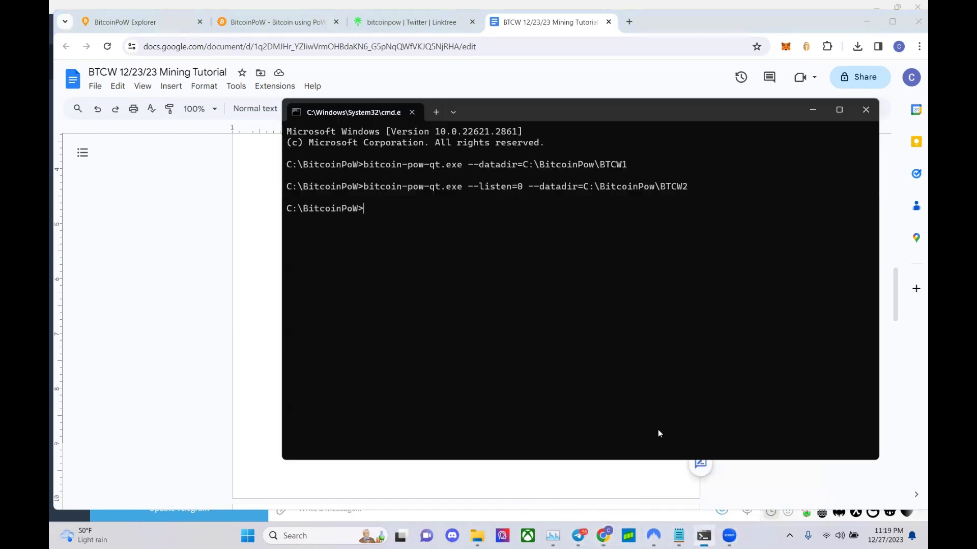
pyautogui.moveTo(364, 163); pyautogui.dragTo(535, 163)
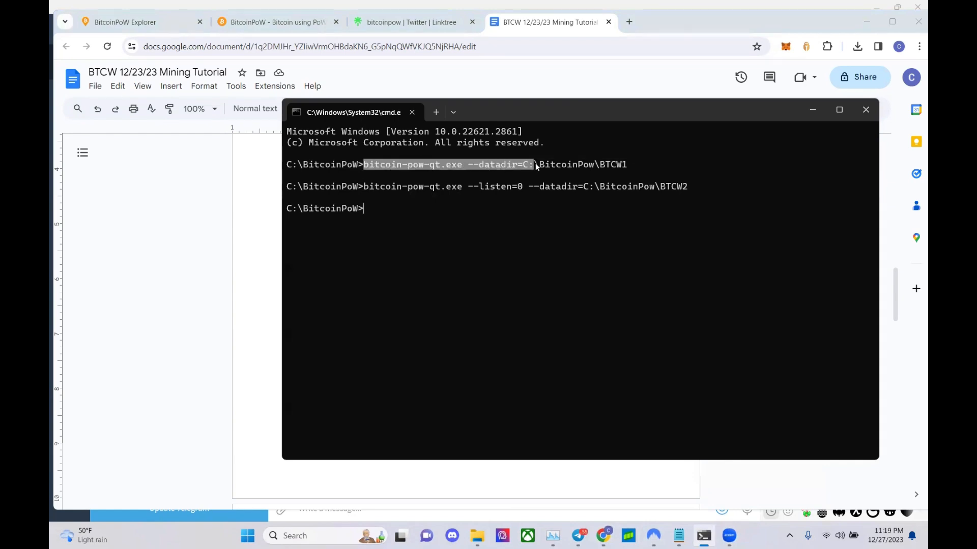
pyautogui.rightClick(622, 162)
pyautogui.rightClick(621, 161)
pyautogui.press('Return')
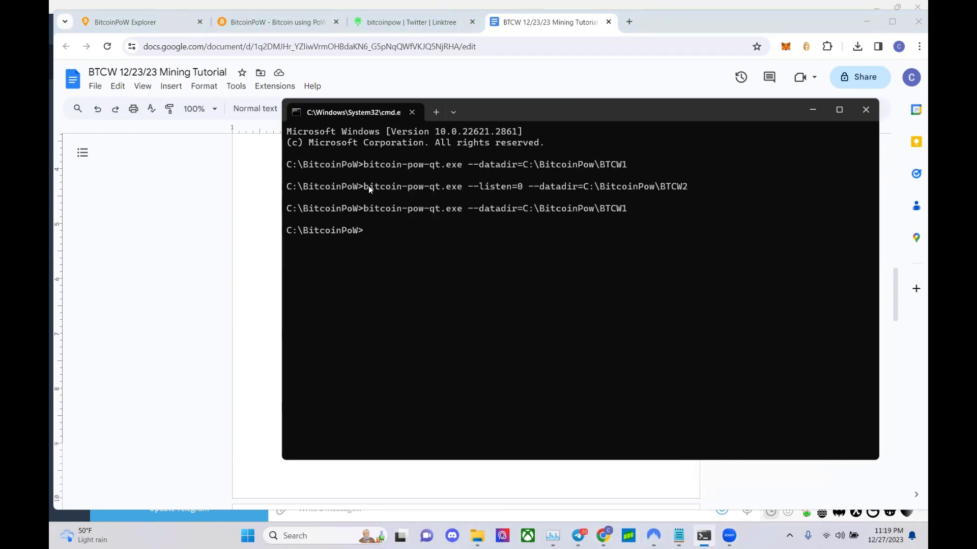
# - Rerun the BTCW2 launch command and check the second wallet's peer connections
pyautogui.moveTo(365, 185); pyautogui.dragTo(682, 188)
pyautogui.hotkey('ctrl', 'c')
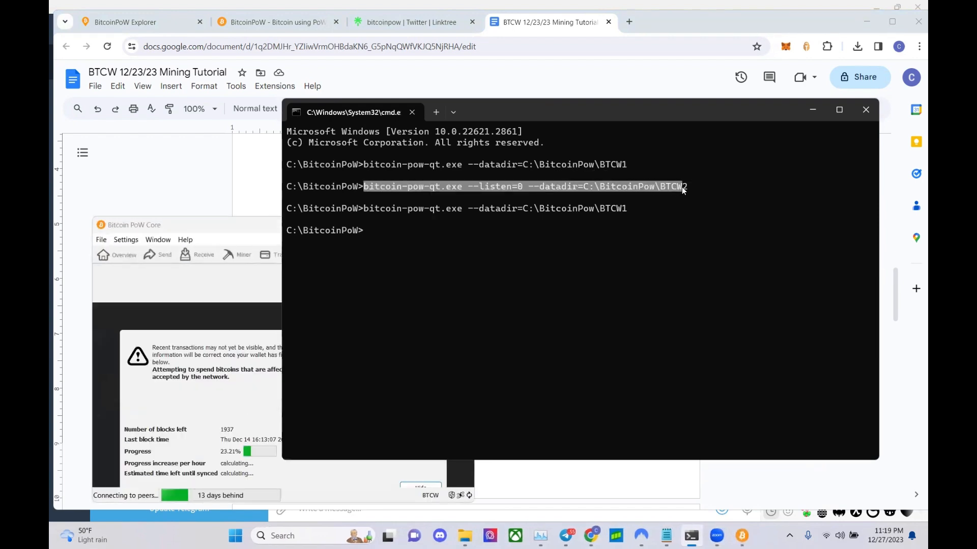
pyautogui.rightClick(683, 187)
pyautogui.rightClick(682, 187)
pyautogui.press('Return')
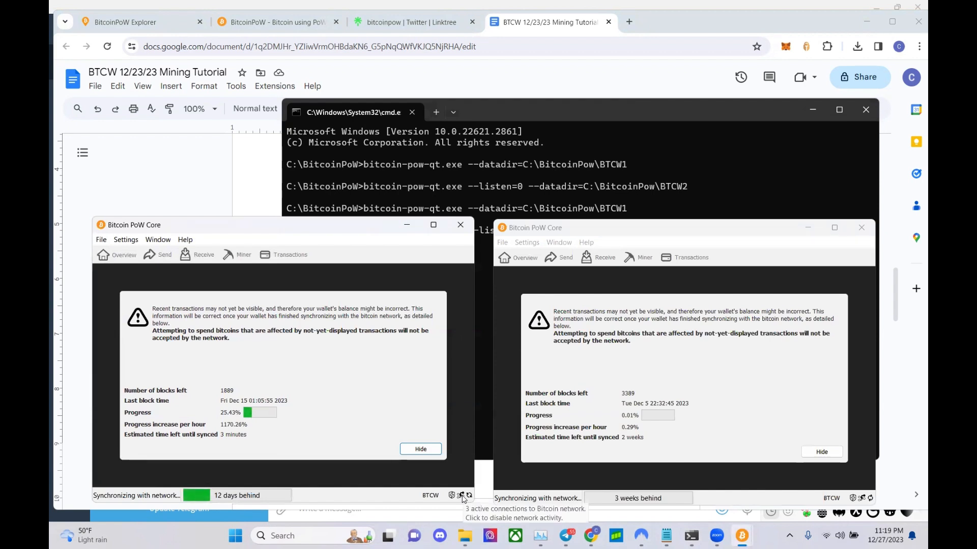
pyautogui.click(831, 486)
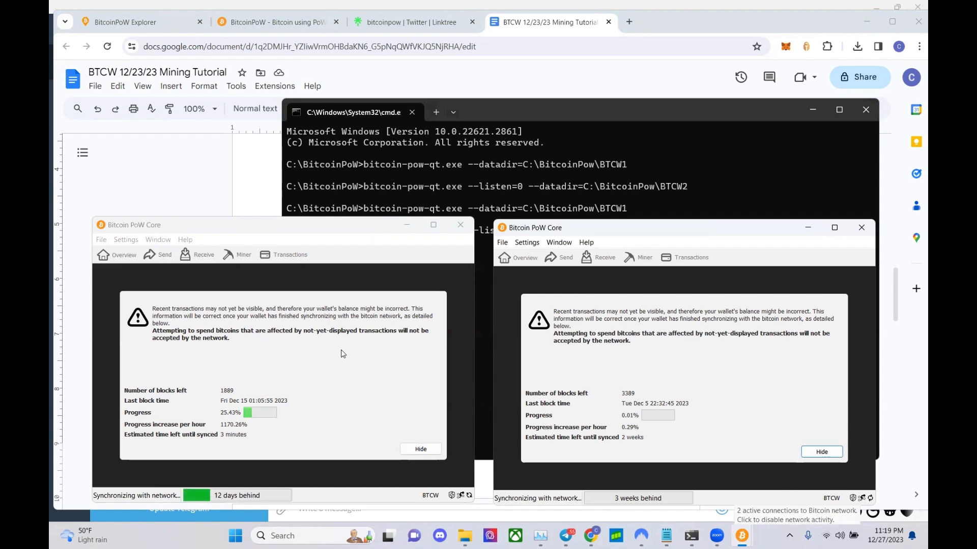
# - Copy the addnode seed1 command and run it in the left wallet's console
pyautogui.click(212, 179)
pyautogui.moveTo(421, 432); pyautogui.dragTo(290, 431)
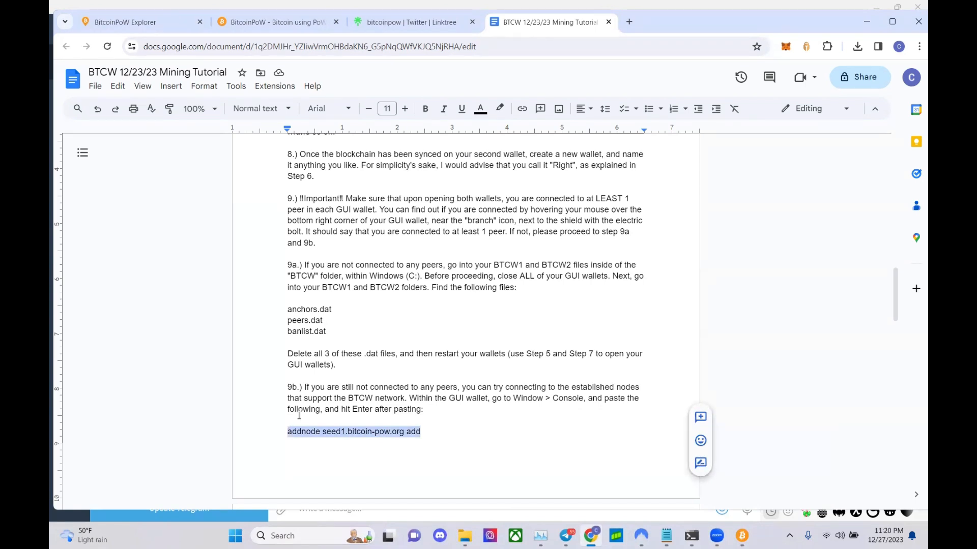
pyautogui.click(743, 537)
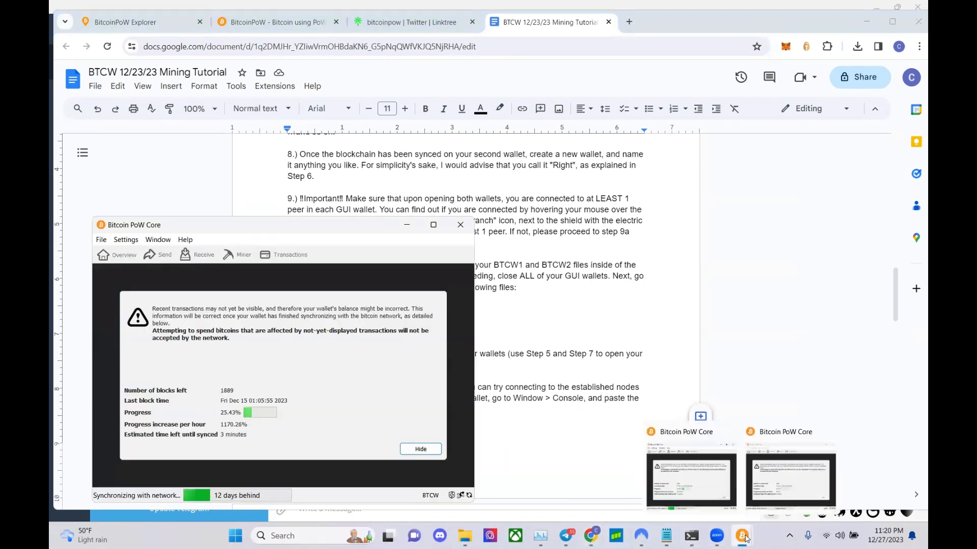
pyautogui.click(790, 478)
pyautogui.click(158, 240)
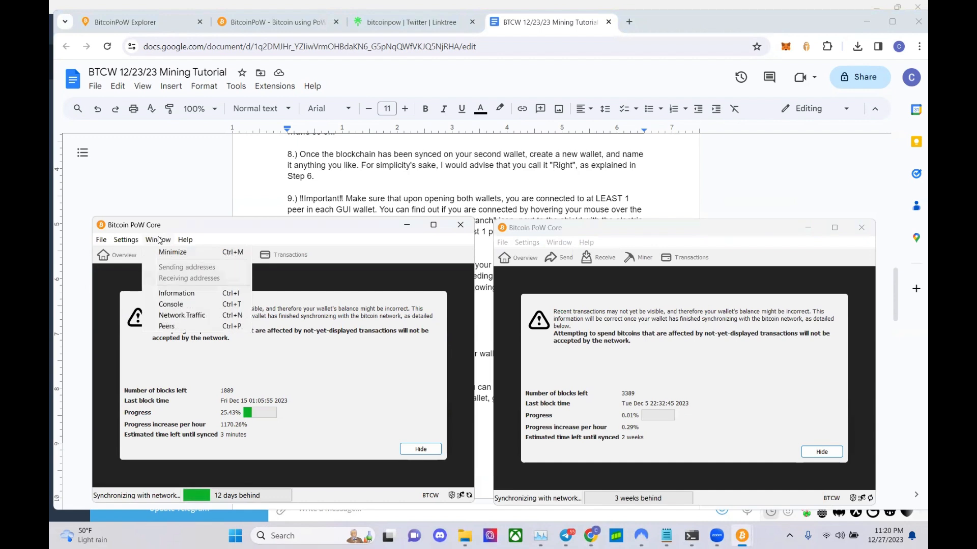
pyautogui.click(181, 305)
pyautogui.write('addnode seed1.bitcoin-pow.org add')
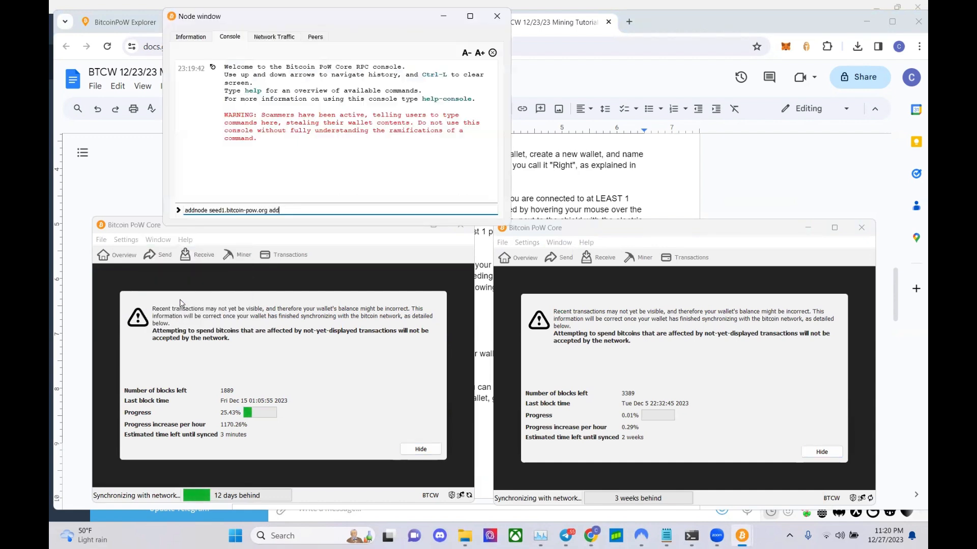
pyautogui.press('Return')
# - Run addnode for seed2 and seed3.bitcoin-pow.org by editing the recalled command
pyautogui.press('Up')
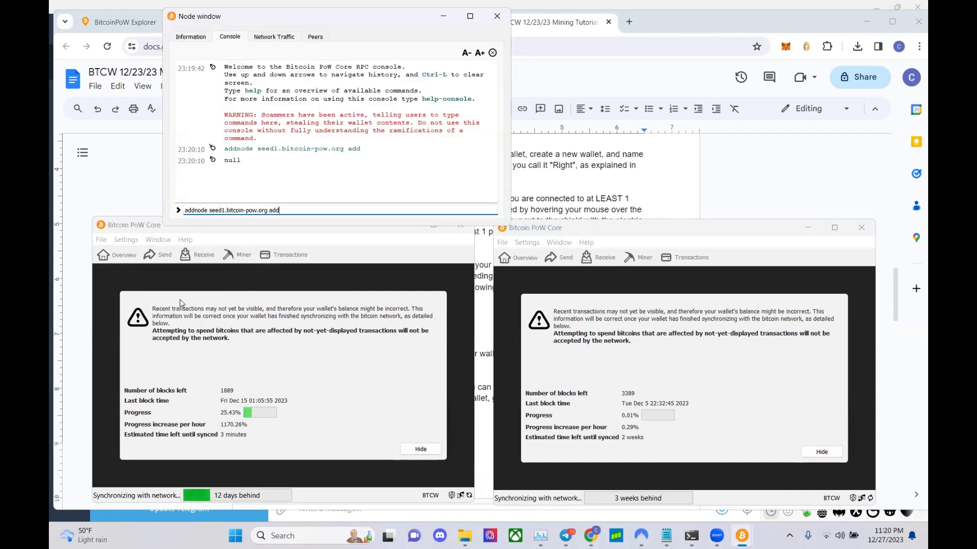
pyautogui.press('Left')
pyautogui.press('Left')
pyautogui.press('Left')
pyautogui.press('Left')
pyautogui.press('Left')
pyautogui.press('Left')
pyautogui.press('Left')
pyautogui.press('Left')
pyautogui.press('Left')
pyautogui.press('Left')
pyautogui.press('Left')
pyautogui.press('Left')
pyautogui.press('Left')
pyautogui.press('Left')
pyautogui.press('Left')
pyautogui.press('Left')
pyautogui.press('Return')
pyautogui.press('Up')
pyautogui.press('Up')
pyautogui.press('Left')
pyautogui.press('Left')
pyautogui.press('Left')
pyautogui.press('Left')
pyautogui.press('Left')
pyautogui.press('Left')
pyautogui.press('Left')
pyautogui.press('Left')
pyautogui.press('Left')
pyautogui.press('Left')
pyautogui.press('Left')
pyautogui.press('Left')
pyautogui.press('Left')
pyautogui.press('BackSpace')
pyautogui.write('3')
pyautogui.press('Return')
# - Run addnode for seed4 through seed6.bitcoin-pow.org, then close the console
pyautogui.press('Up')
pyautogui.press('Up')
pyautogui.press('Up')
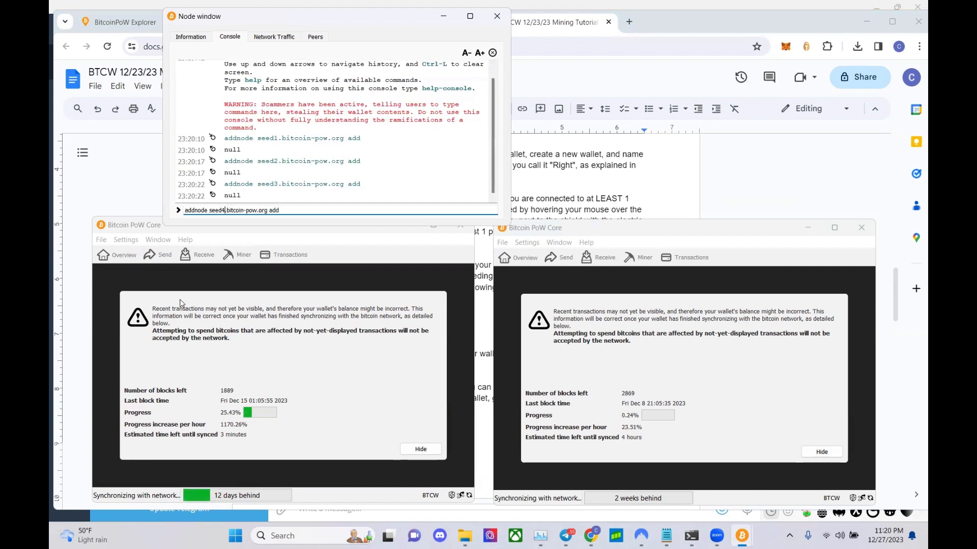
pyautogui.write('4')
pyautogui.press('Return')
pyautogui.press('Up')
pyautogui.press('Up')
pyautogui.press('Up')
pyautogui.press('Up')
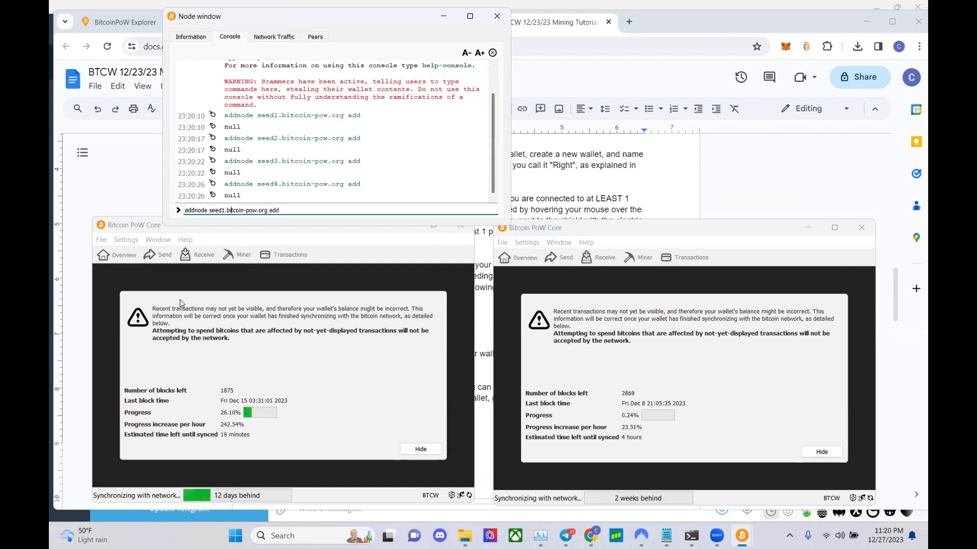
pyautogui.press('BackSpace')
pyautogui.write('5')
pyautogui.press('Return')
pyautogui.press('Up')
pyautogui.press('Up')
pyautogui.press('Up')
pyautogui.press('Up')
pyautogui.press('Up')
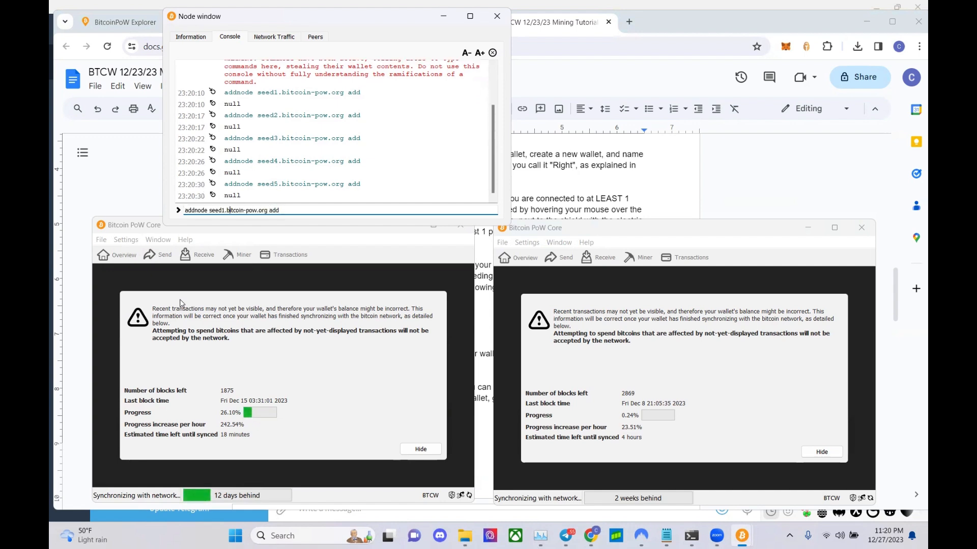
pyautogui.press('Return')
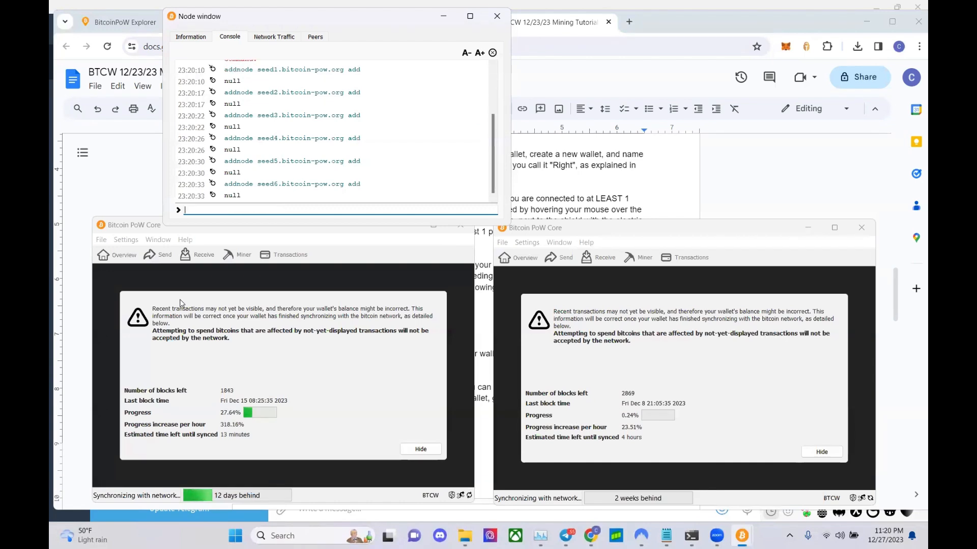
pyautogui.click(497, 16)
# - Open the right wallet's console and run addnode for seed1 and seed2.bitcoin-pow.org
pyautogui.click(559, 243)
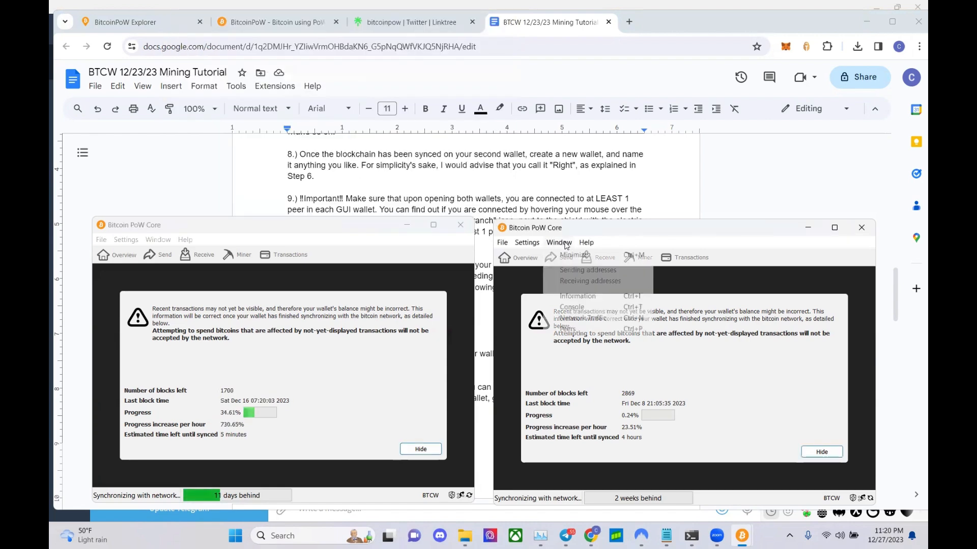
pyautogui.click(578, 308)
pyautogui.press('Up')
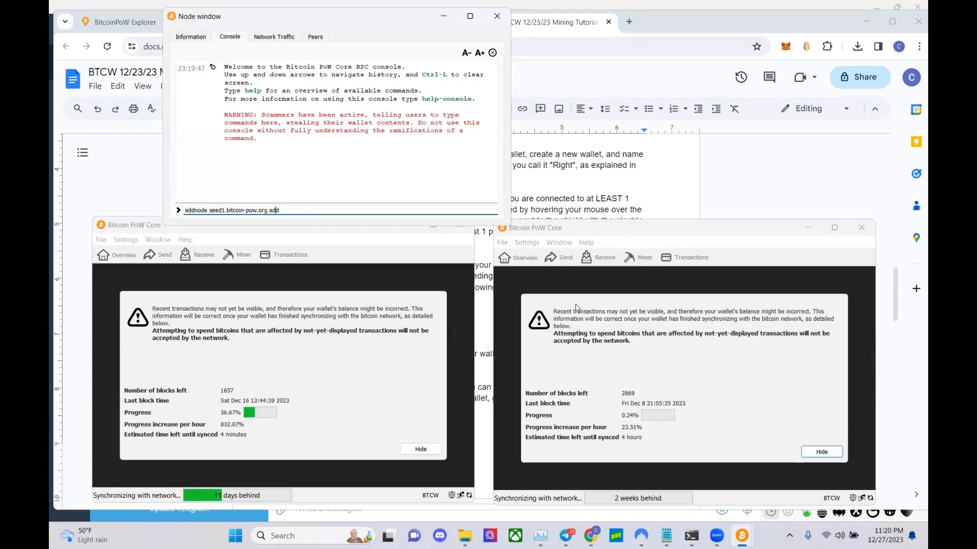
pyautogui.press('Return')
pyautogui.press('Up')
pyautogui.press('Left')
pyautogui.press('Left')
pyautogui.press('Left')
pyautogui.press('Left')
pyautogui.press('BackSpace')
pyautogui.write('2')
pyautogui.press('Return')
# - Run addnode for seed3 and seed4.bitcoin-pow.org by editing the recalled command
pyautogui.press('Up')
pyautogui.press('Up')
pyautogui.press('Left')
pyautogui.press('Left')
pyautogui.press('Left')
pyautogui.press('Left')
pyautogui.press('Left')
pyautogui.press('Left')
pyautogui.press('Left')
pyautogui.press('Left')
pyautogui.press('Left')
pyautogui.press('Left')
pyautogui.press('Left')
pyautogui.press('BackSpace')
pyautogui.write('3')
pyautogui.press('Return')
pyautogui.press('Up')
pyautogui.press('Up')
pyautogui.press('Up')
pyautogui.press('Left')
pyautogui.press('Left')
pyautogui.press('Left')
pyautogui.press('Left')
pyautogui.press('Left')
pyautogui.press('Left')
pyautogui.press('Left')
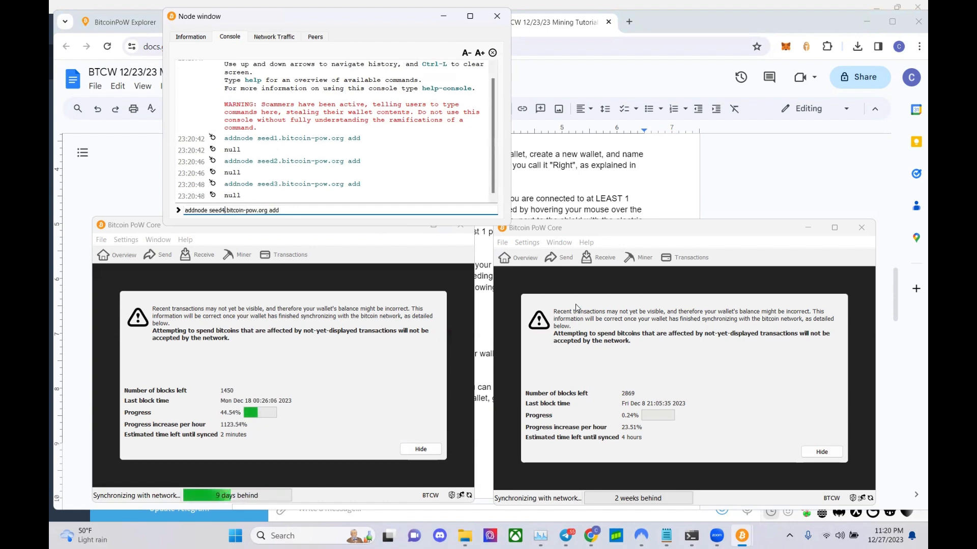
pyautogui.press('BackSpace')
pyautogui.write('4')
pyautogui.press('Return')
# - Run addnode for seed5 and seed6.bitcoin-pow.org, each returning null
pyautogui.press('Up')
pyautogui.press('Up')
pyautogui.press('Up')
pyautogui.press('Up')
pyautogui.press('Left')
pyautogui.press('Left')
pyautogui.press('Left')
pyautogui.press('Left')
pyautogui.press('Left')
pyautogui.press('Left')
pyautogui.press('Left')
pyautogui.press('Left')
pyautogui.press('Left')
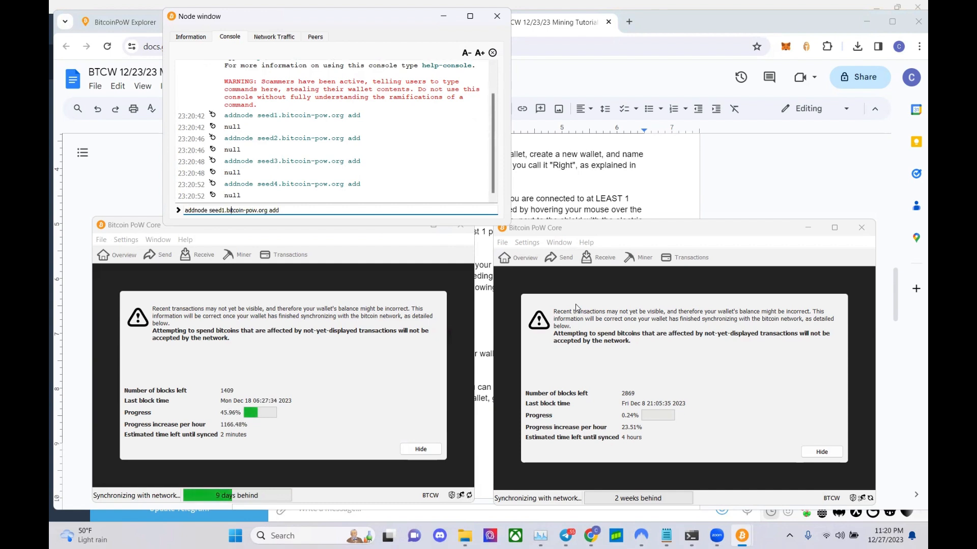
pyautogui.press('Left')
pyautogui.press('BackSpace')
pyautogui.write('5')
pyautogui.press('Return')
pyautogui.press('Up')
pyautogui.press('Up')
pyautogui.press('Up')
pyautogui.press('Up')
pyautogui.press('Up')
pyautogui.press('Left')
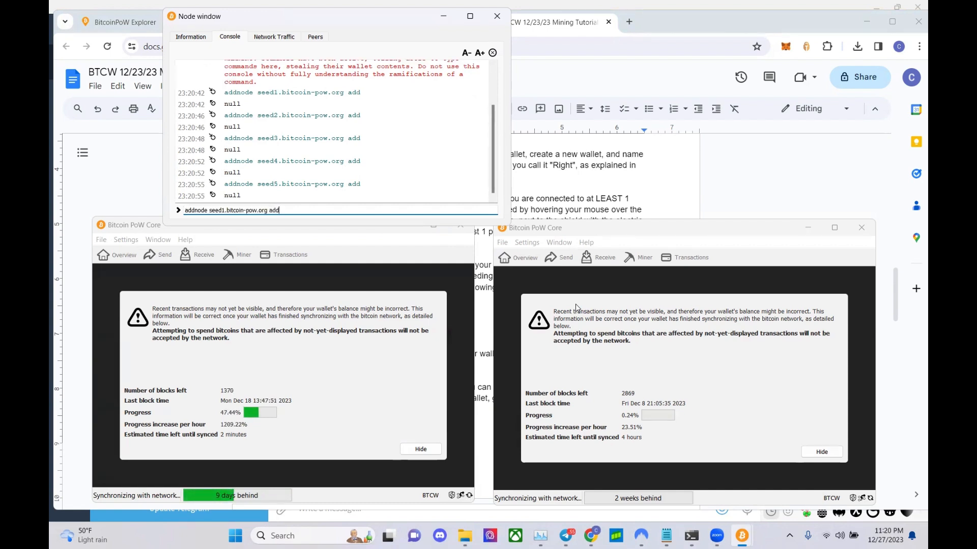
pyautogui.press('Left')
pyautogui.press('Left')
pyautogui.press('Left')
pyautogui.press('Left')
pyautogui.press('Left')
pyautogui.press('Left')
pyautogui.press('Left')
pyautogui.press('Left')
pyautogui.press('Left')
pyautogui.press('Left')
pyautogui.press('Left')
pyautogui.press('Left')
pyautogui.press('Left')
pyautogui.press('Left')
pyautogui.press('Left')
pyautogui.press('Left')
pyautogui.press('Left')
pyautogui.press('Left')
pyautogui.press('Left')
pyautogui.press('BackSpace')
pyautogui.write('6')
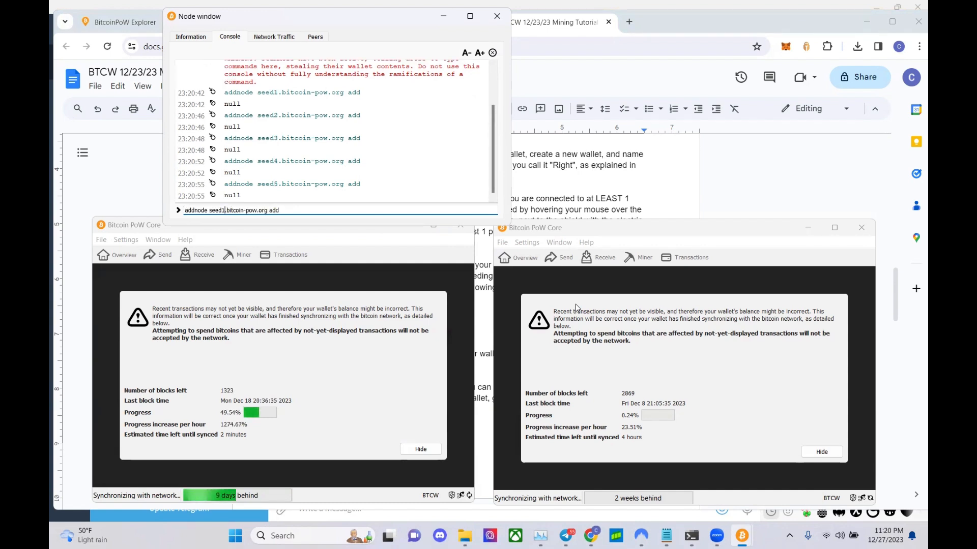
pyautogui.press('Return')
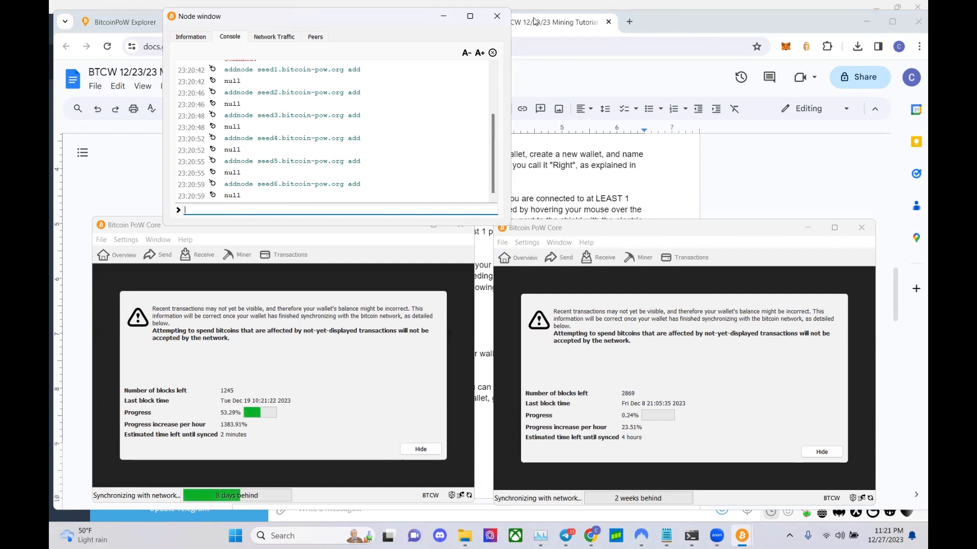
# - Close the second wallet's console and bring the first wallet forward to check its sync progress
pyautogui.click(497, 16)
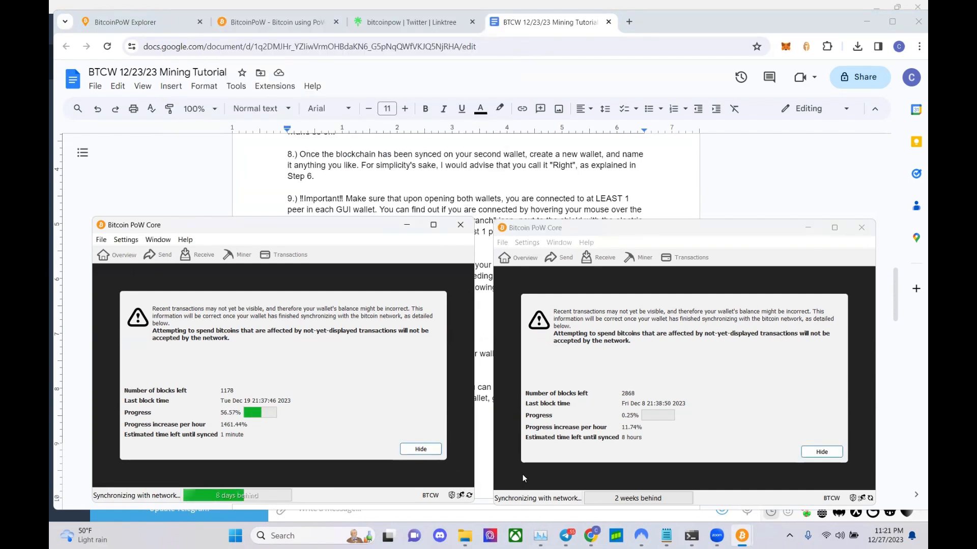
pyautogui.click(460, 496)
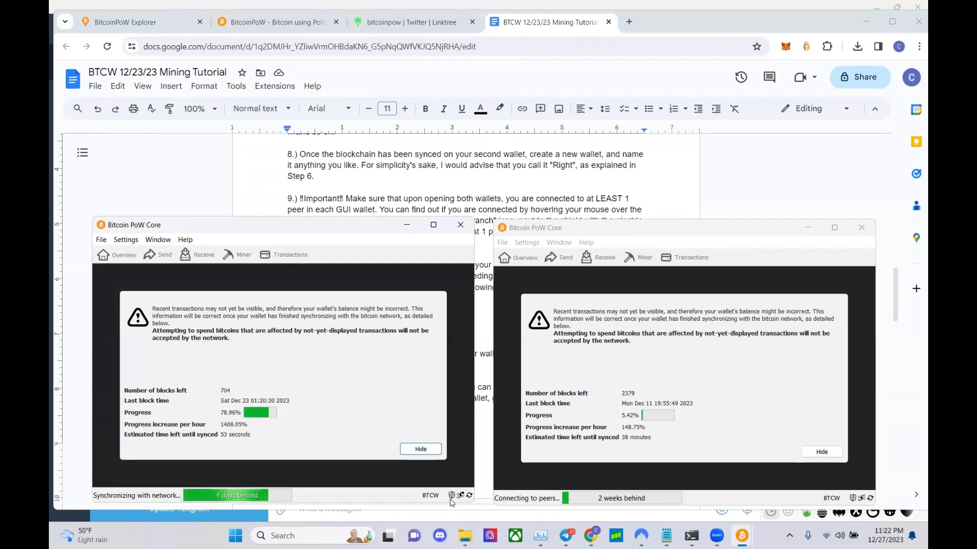
# - Return to the Mining Tutorial doc and scroll down to step 10 on funding a Source wallet
pyautogui.click(477, 254)
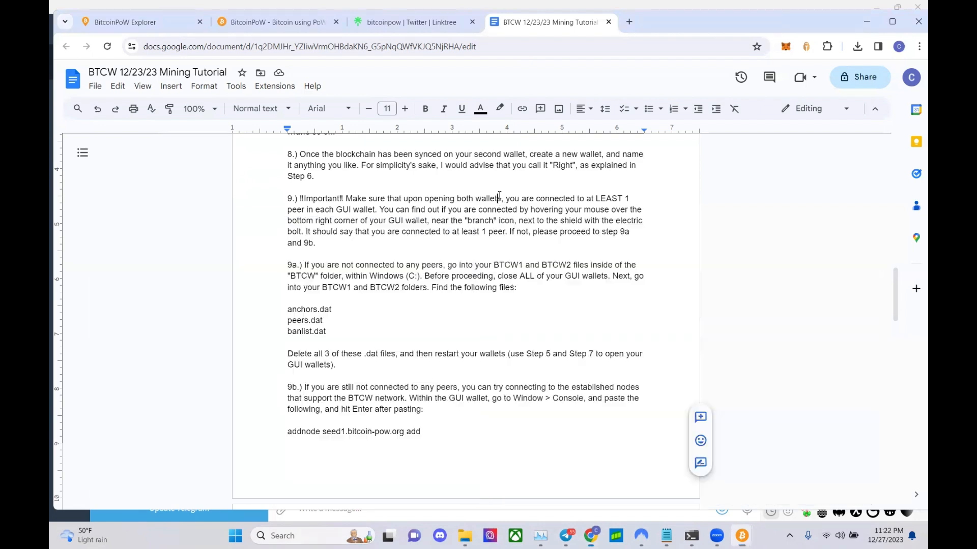
pyautogui.scroll(-10, 463, 275)
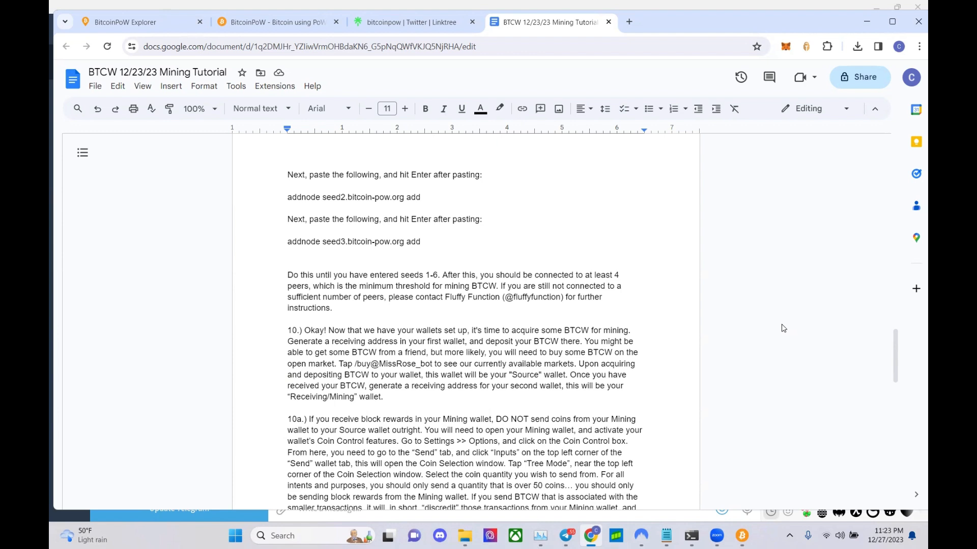
# - Restore the Core wallet windows and create a new wallet named 'Source Wallet' in the first one
pyautogui.moveTo(741, 524)
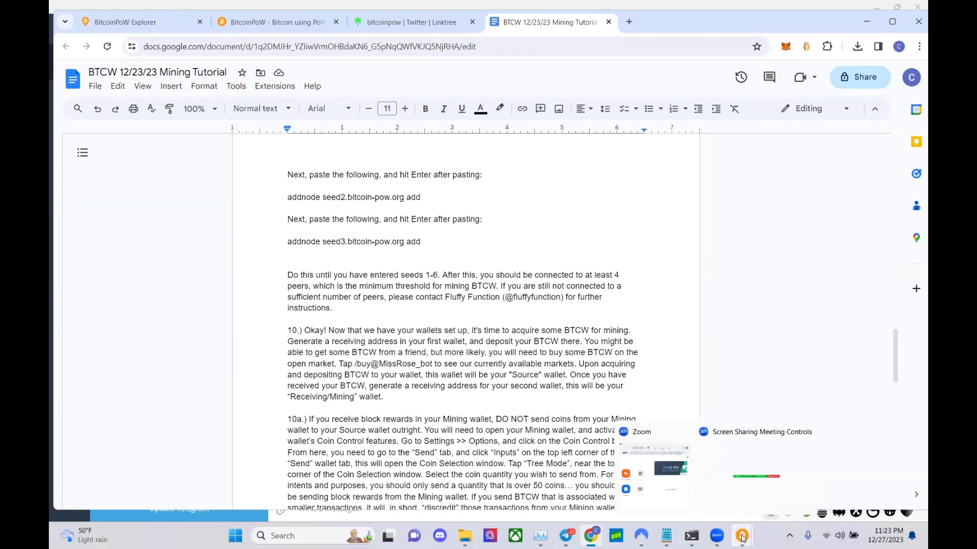
pyautogui.click(763, 485)
pyautogui.click(695, 473)
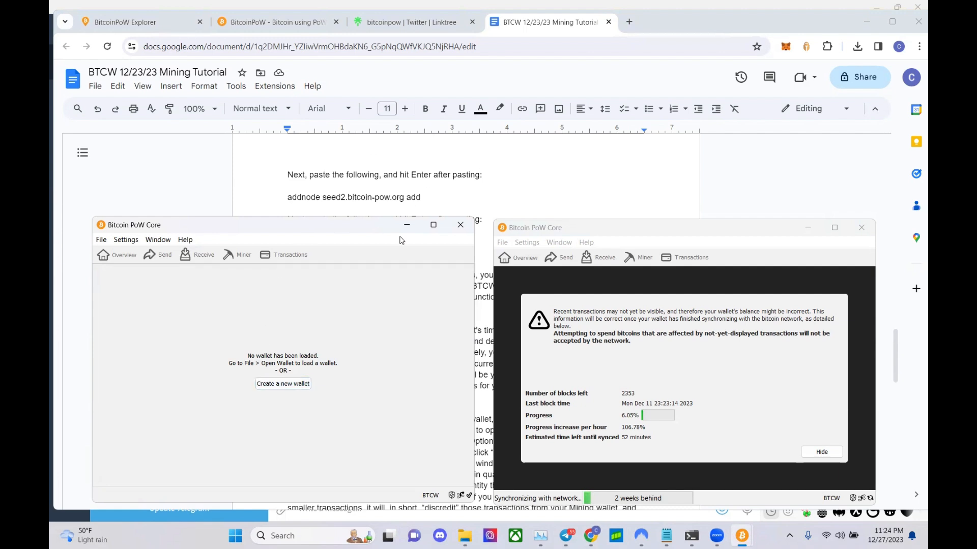
pyautogui.click(280, 383)
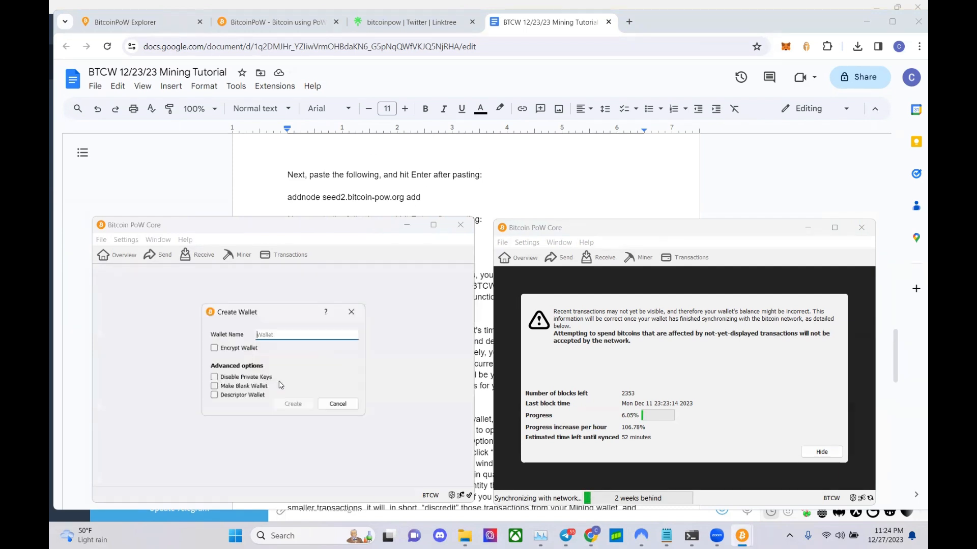
pyautogui.write('Source ')
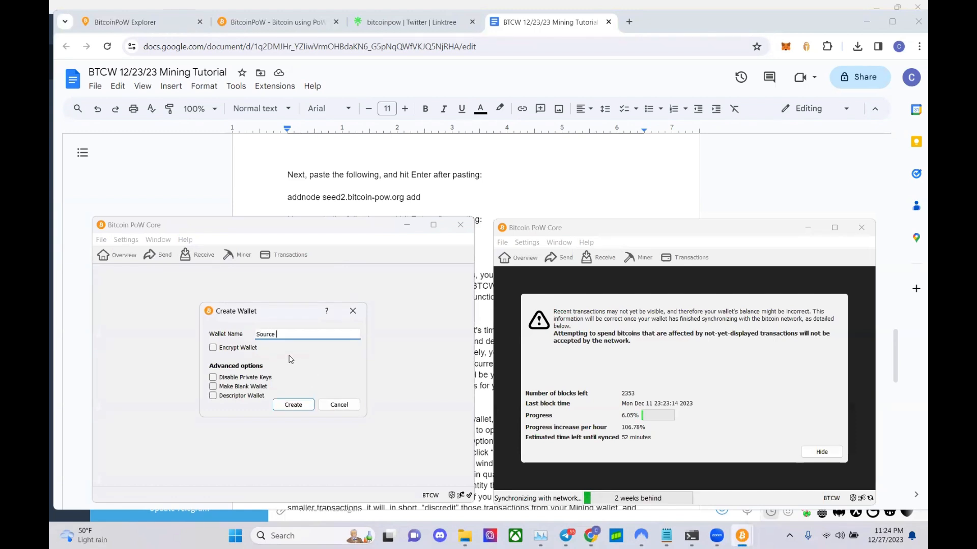
pyautogui.write('Wallet')
pyautogui.click(282, 406)
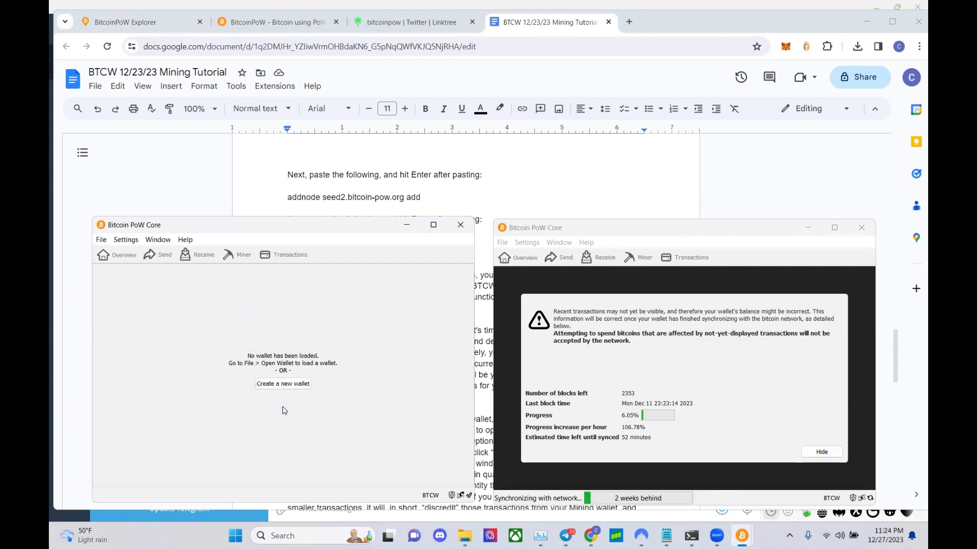
# - Generate a new receiving address for Source Wallet
pyautogui.click(189, 257)
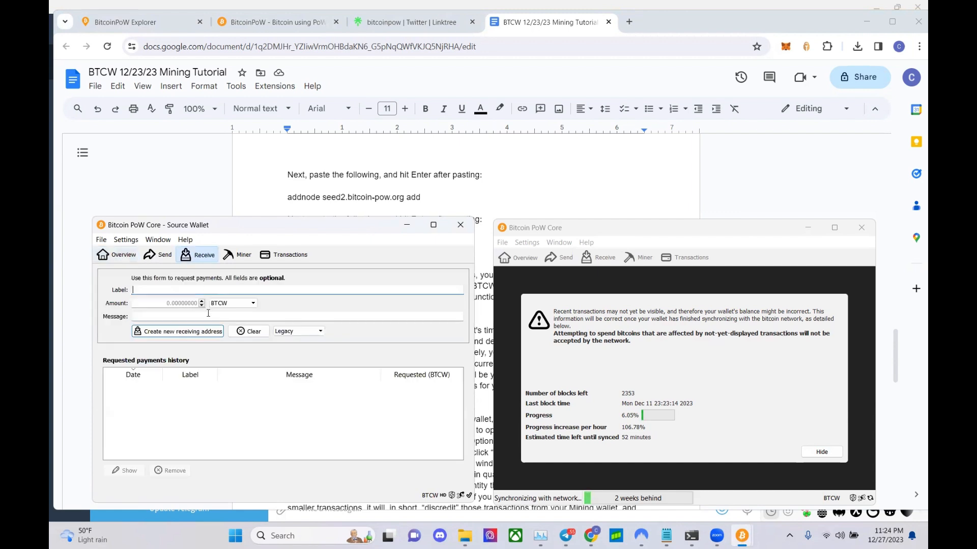
pyautogui.click(214, 339)
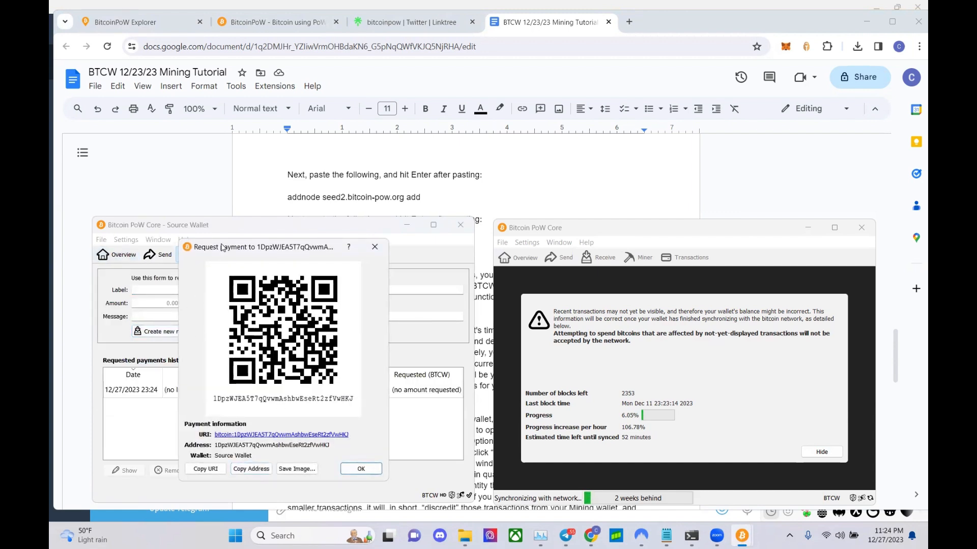
pyautogui.moveTo(224, 246); pyautogui.dragTo(340, 247)
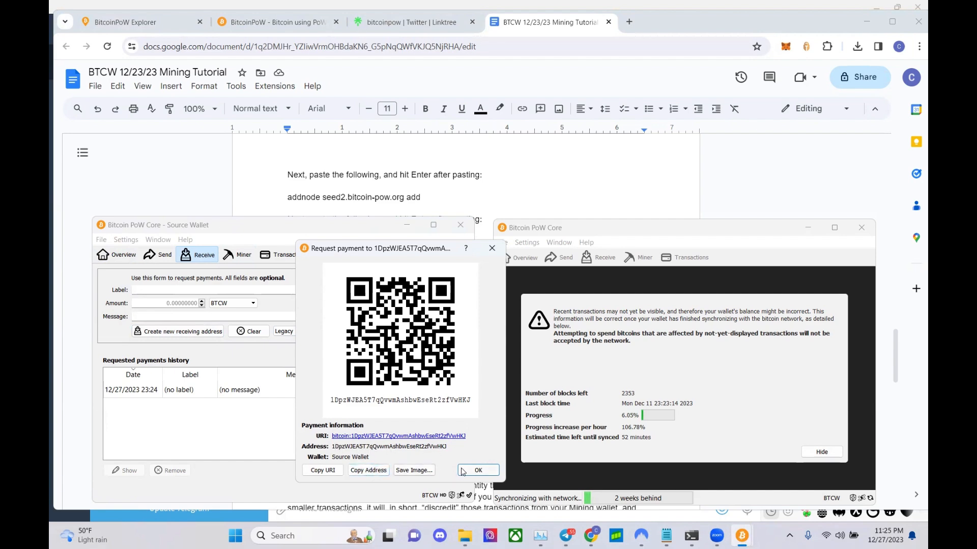
pyautogui.click(479, 470)
# - Add a top line 'Source Wallet:' with the pasted address to the tutorial doc
pyautogui.click(348, 165)
pyautogui.scroll(20, 347, 166)
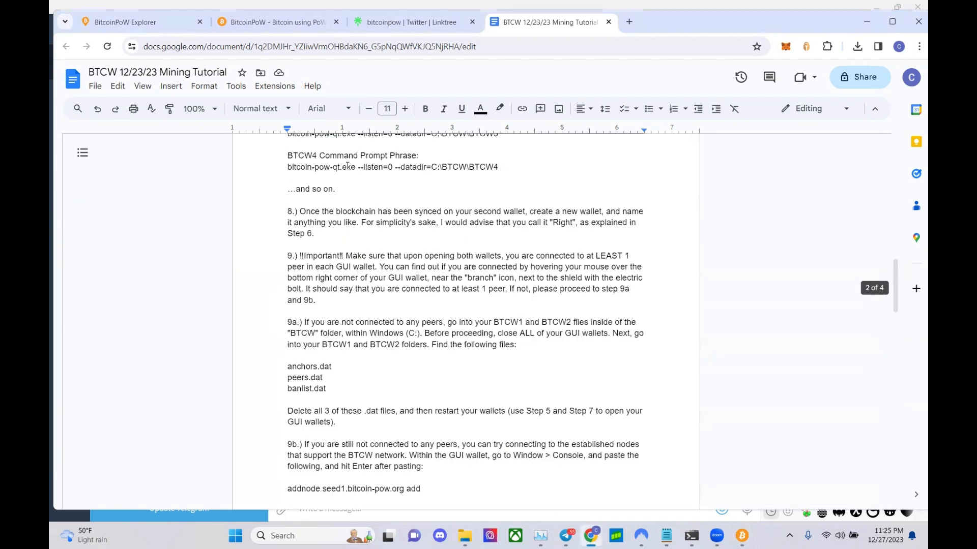
pyautogui.click(287, 202)
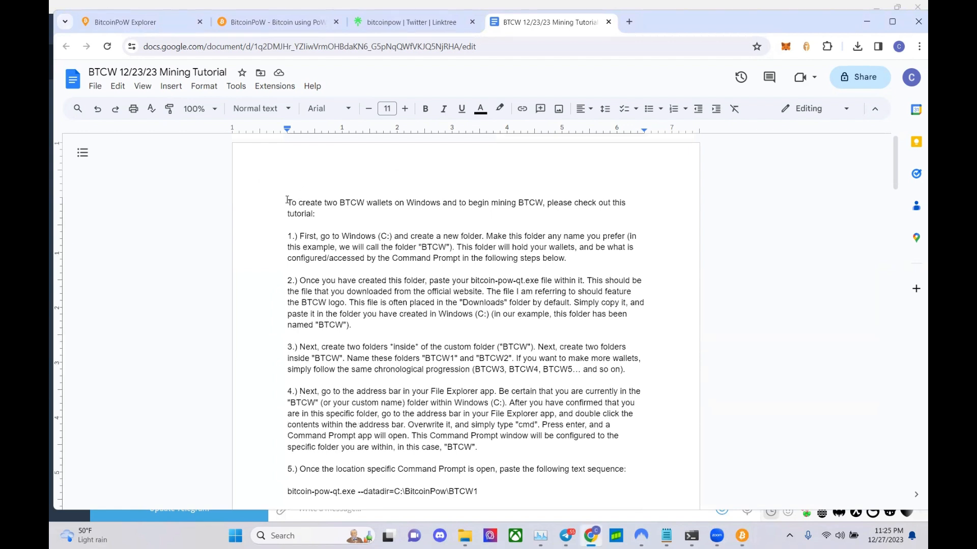
pyautogui.press('Return')
pyautogui.press('Up')
pyautogui.write('Source Wallet:')
pyautogui.write('1DpzWJEA5T7qQvwmAshbwEseRt2zfVwHKJ')
pyautogui.press('Return')
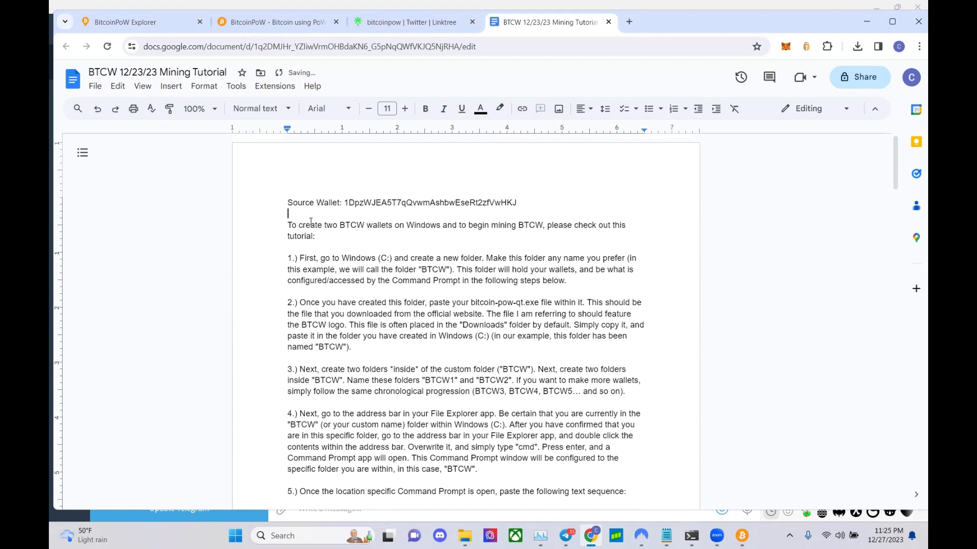
pyautogui.moveTo(741, 535)
pyautogui.click(718, 492)
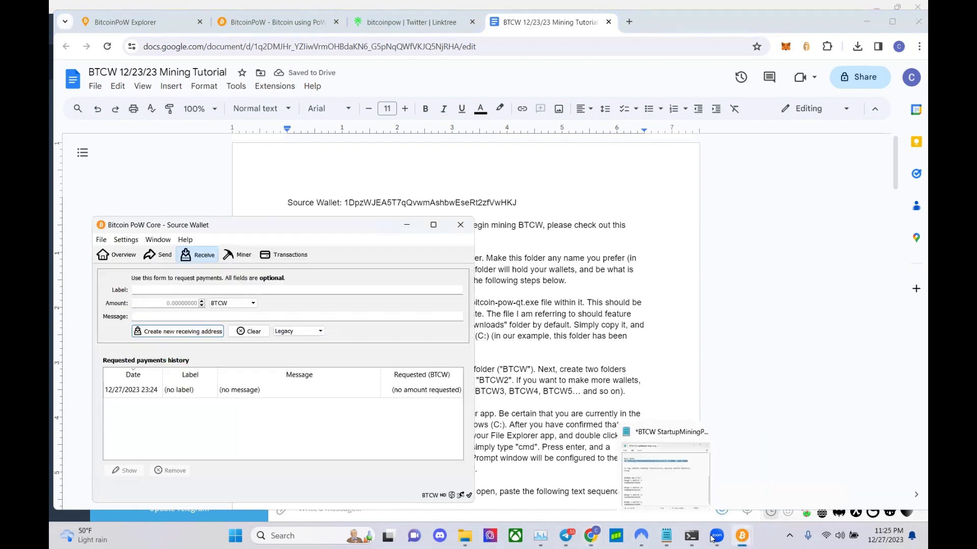
# - Review Source Wallet's receiving addresses, then show its Overview with a 0.00000000 BTCW balance
pyautogui.click(169, 241)
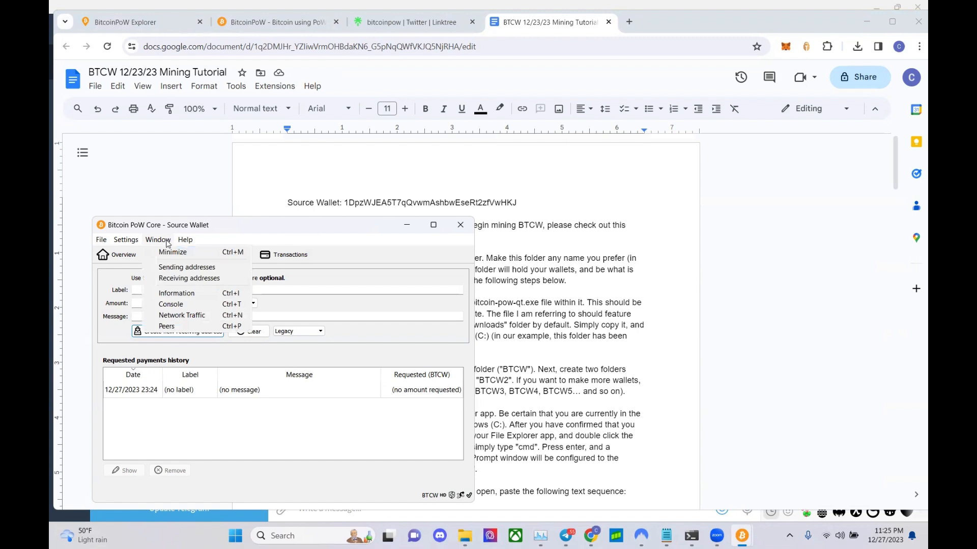
pyautogui.click(183, 280)
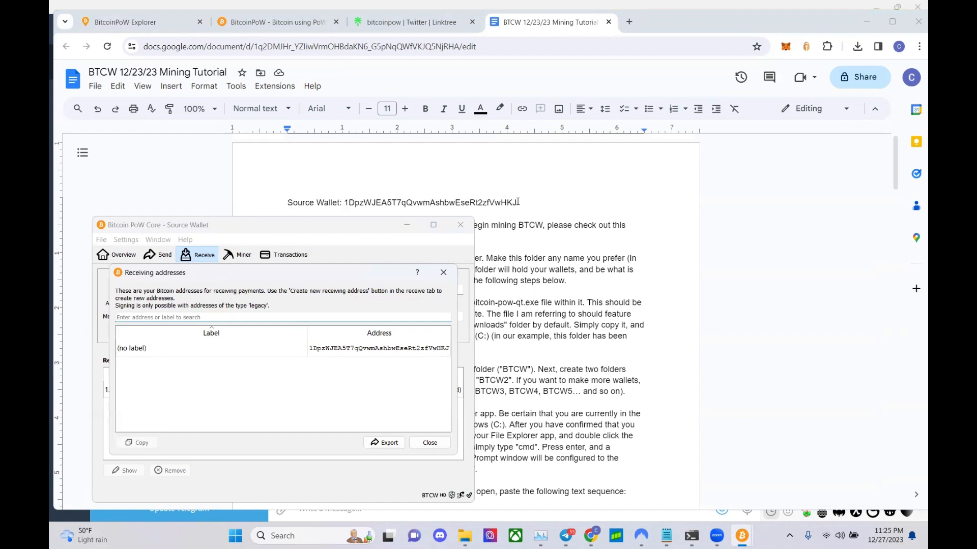
pyautogui.click(444, 272)
pyautogui.click(416, 227)
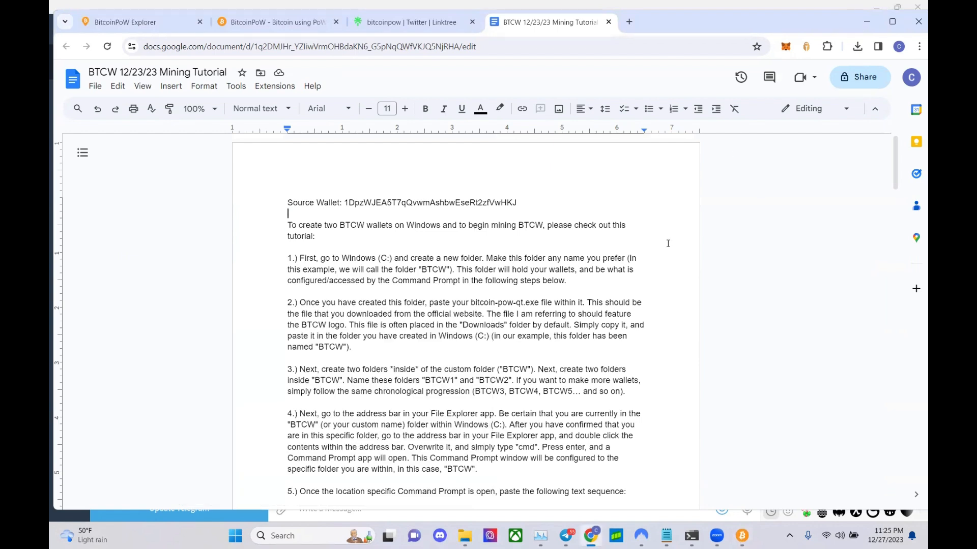
pyautogui.moveTo(744, 535)
pyautogui.click(706, 487)
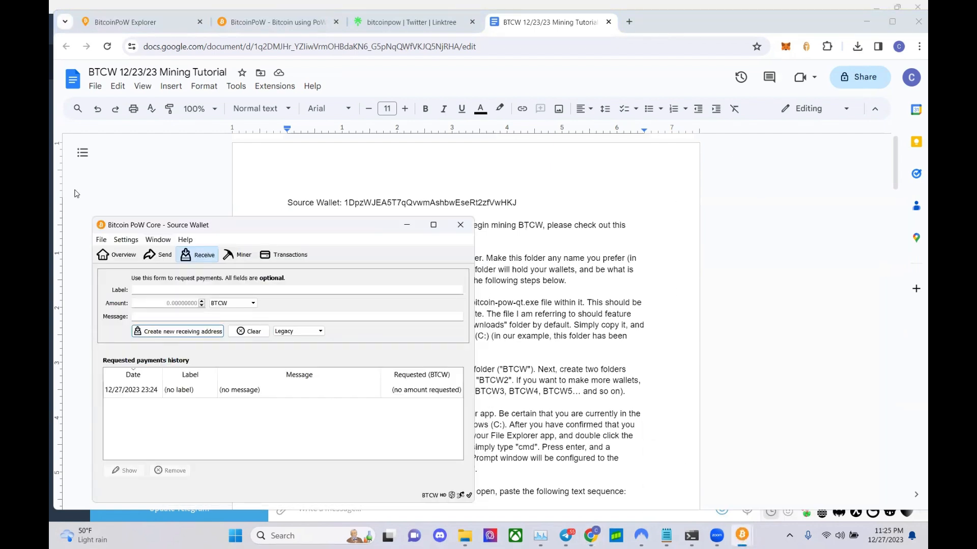
pyautogui.click(117, 255)
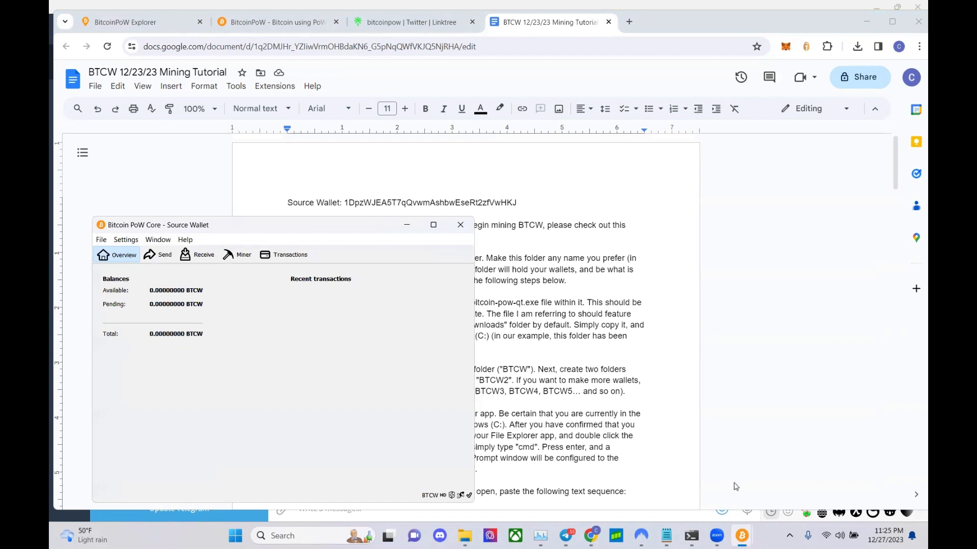
# - Check the second Core window's sync progress: 12.61% with 2173 blocks left
pyautogui.moveTo(744, 539)
pyautogui.click(777, 493)
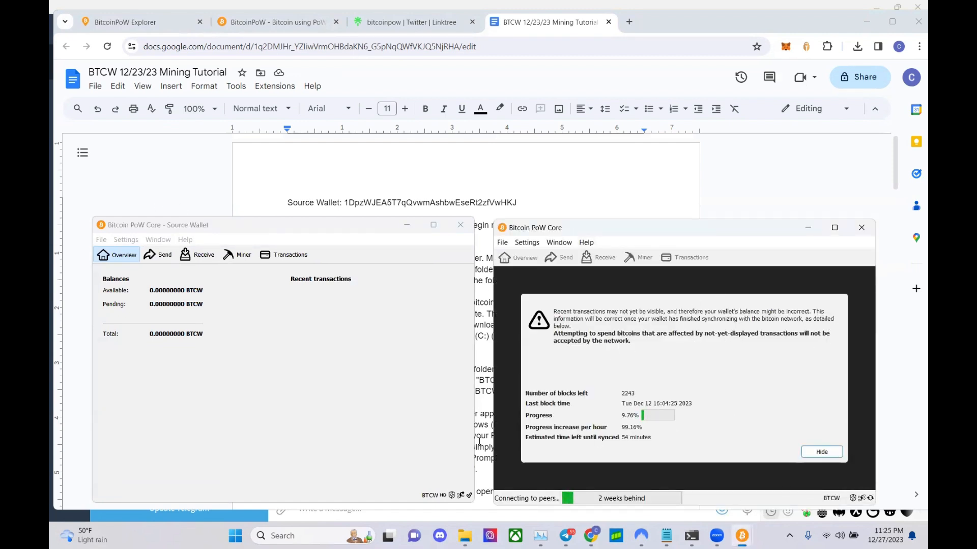
pyautogui.click(462, 499)
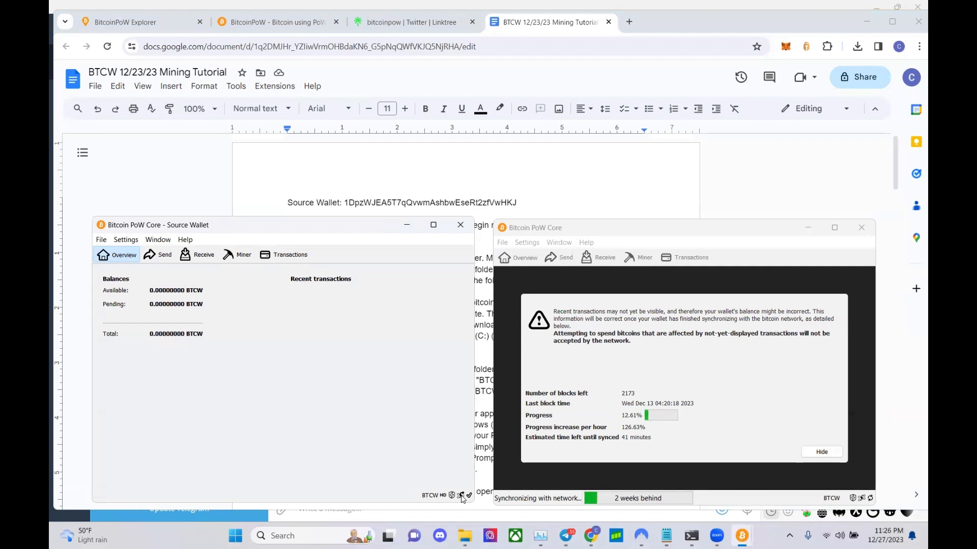
pyautogui.click(657, 240)
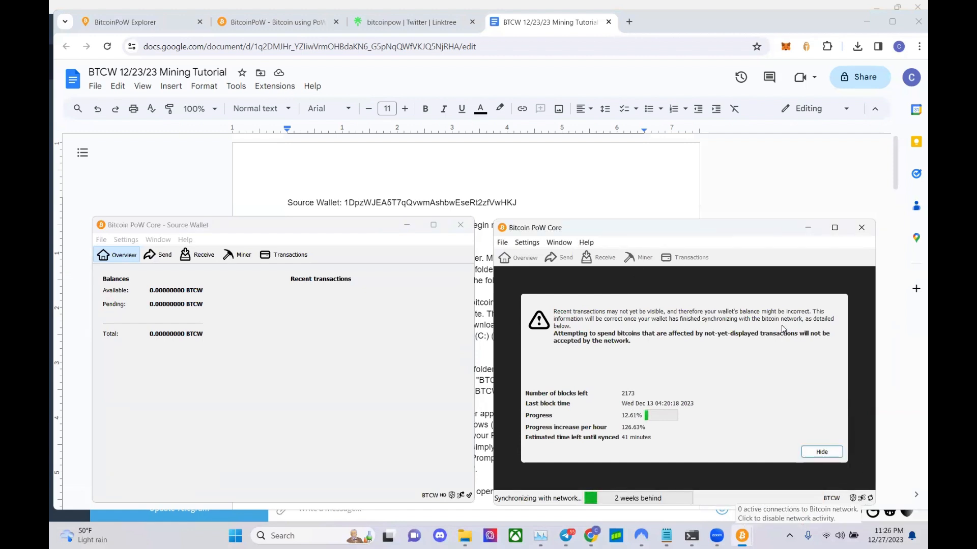
pyautogui.click(565, 242)
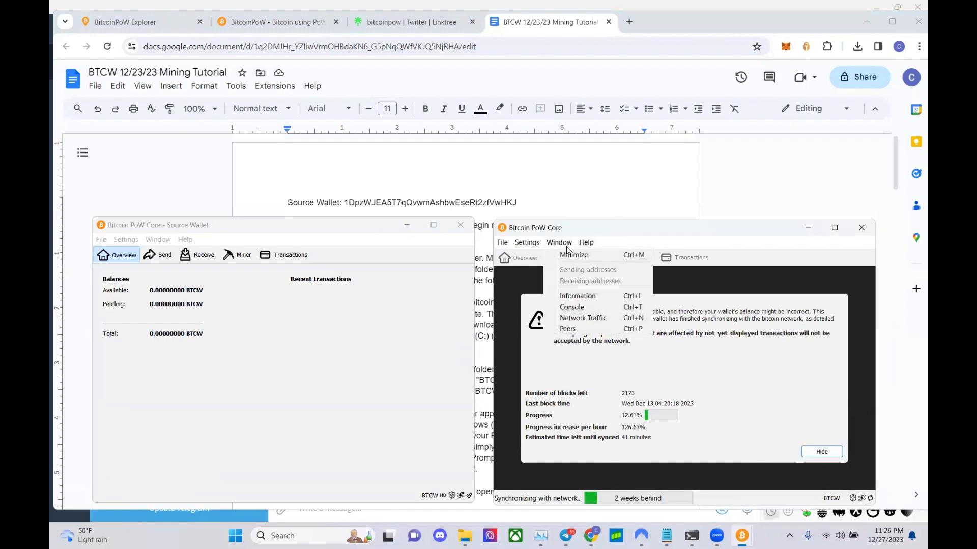
pyautogui.click(585, 307)
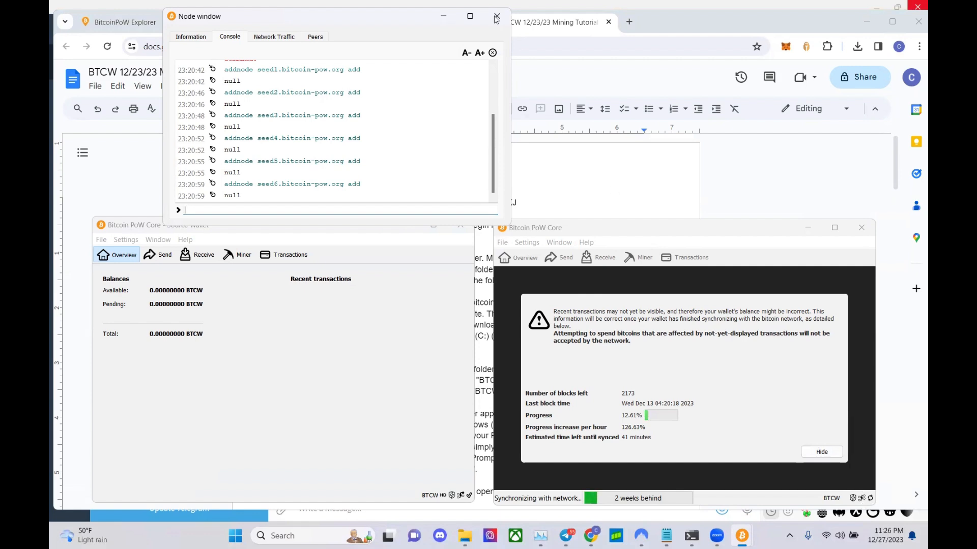
pyautogui.click(442, 19)
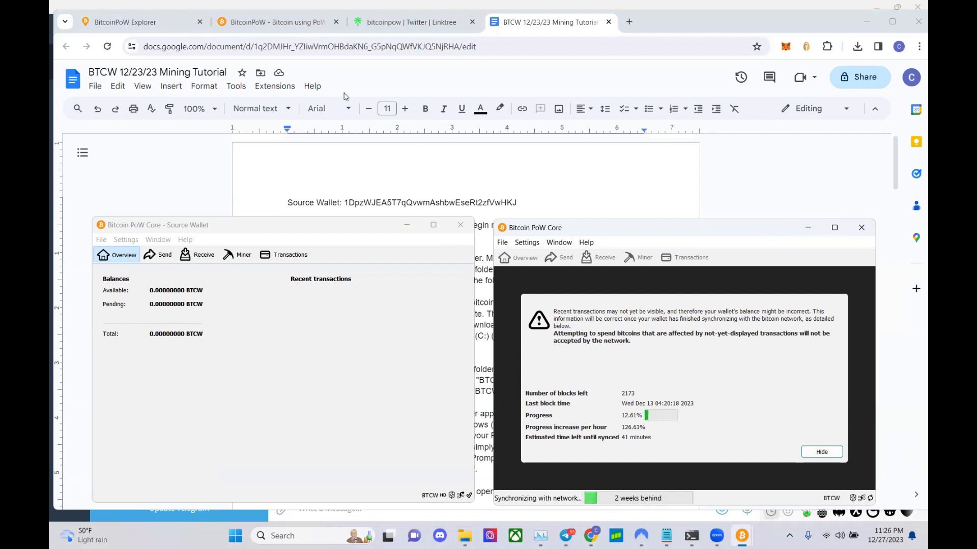
# - Confirm Source Wallet received 6.99371004 BTCW, then bring the tutorial doc in front
pyautogui.click(120, 349)
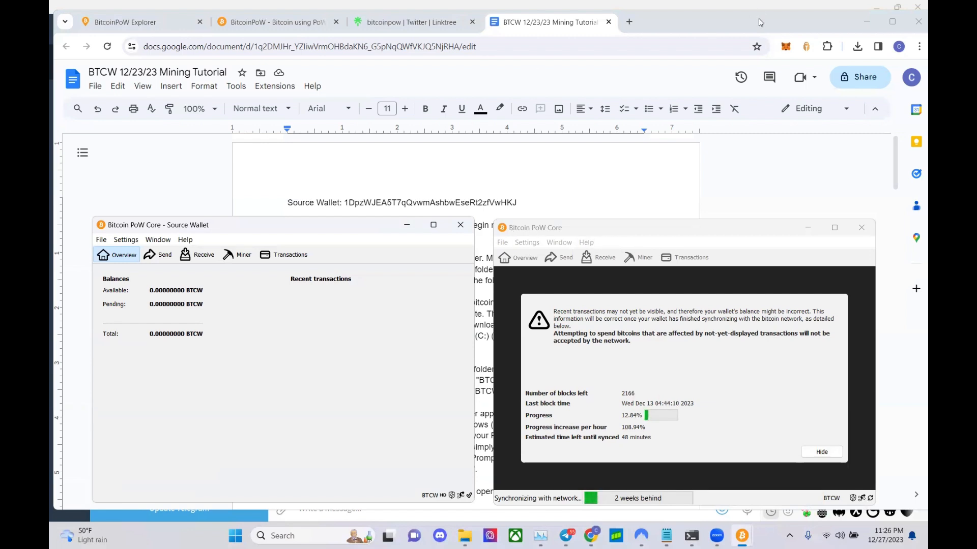
pyautogui.click(784, 19)
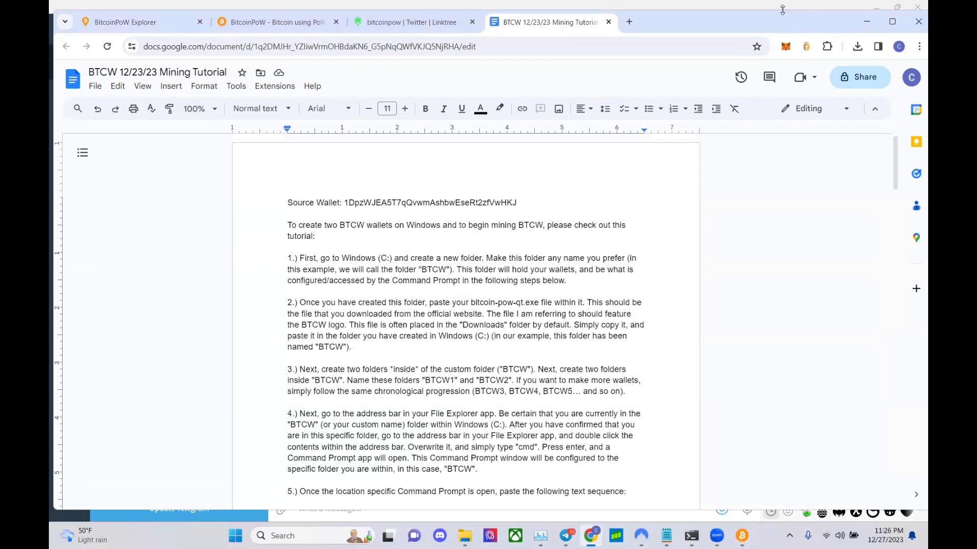
pyautogui.moveTo(782, 10); pyautogui.dragTo(782, 27)
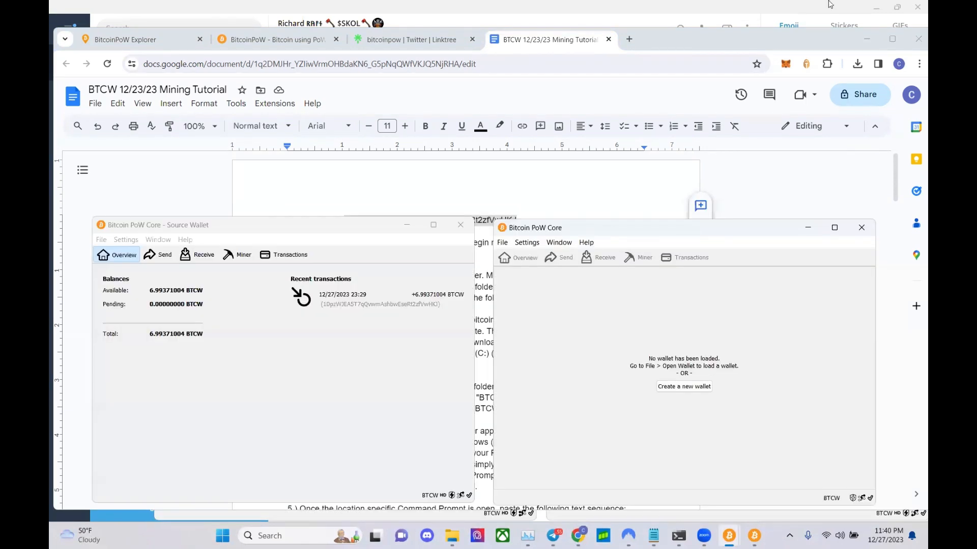
# - Restore the browser to full height and shut down three extra Bitcoin PoW Core instances
pyautogui.doubleClick(659, 27)
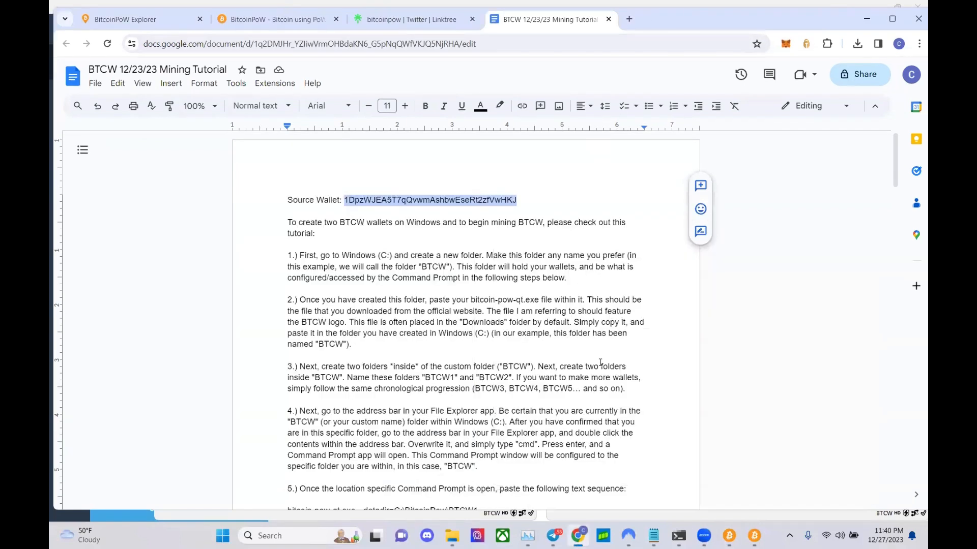
pyautogui.moveTo(754, 536)
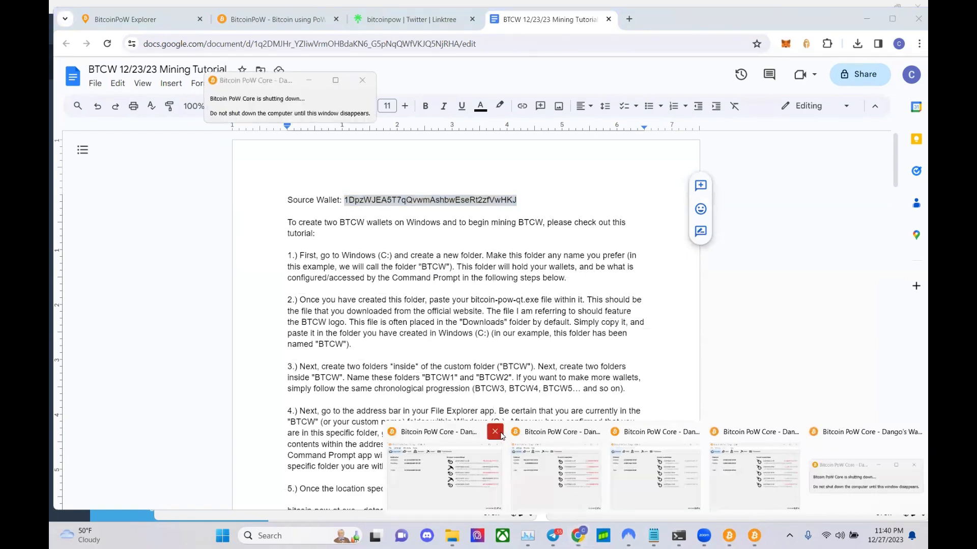
pyautogui.click(501, 433)
pyautogui.moveTo(754, 536)
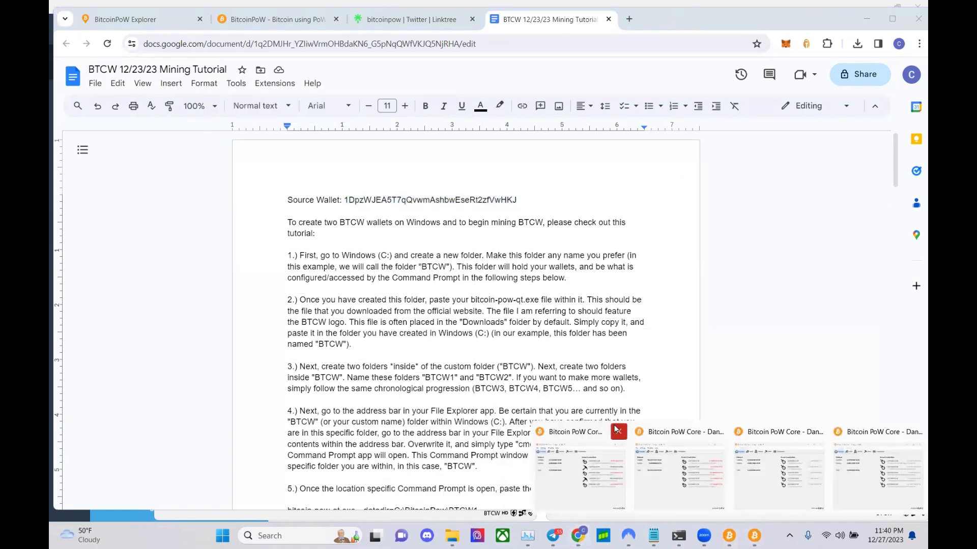
pyautogui.click(619, 433)
pyautogui.click(693, 432)
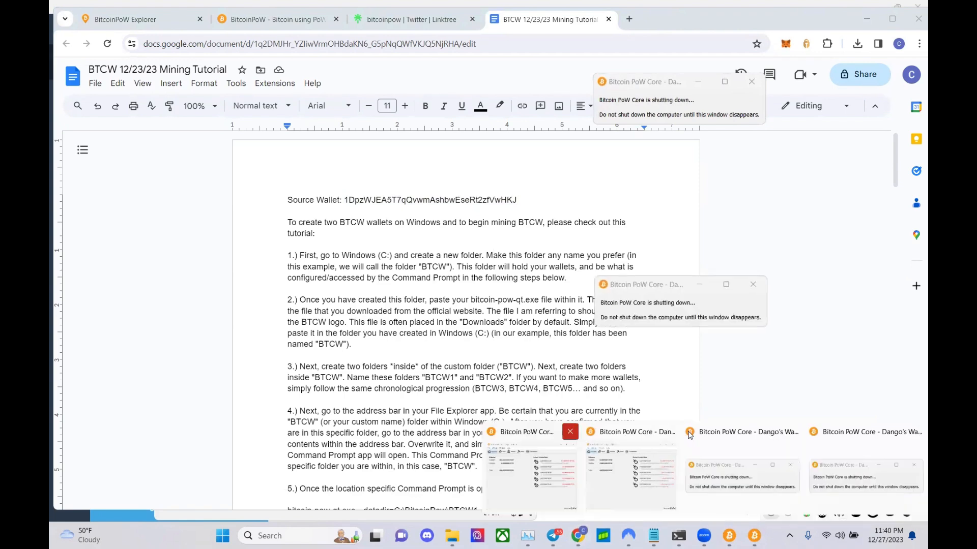
pyautogui.click(570, 432)
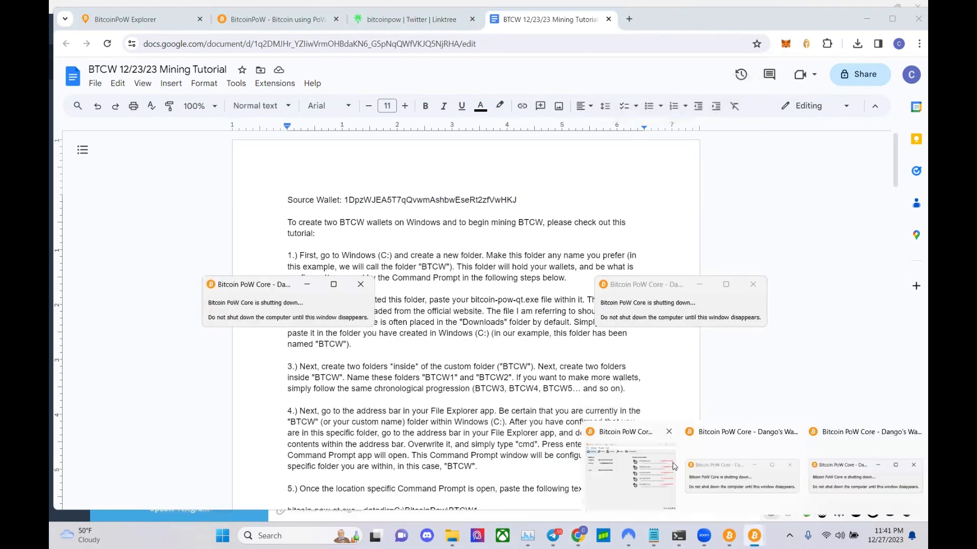
# - Close the last extra Core instance and create a new wallet named 'Mining Wallet 1'
pyautogui.moveTo(754, 536)
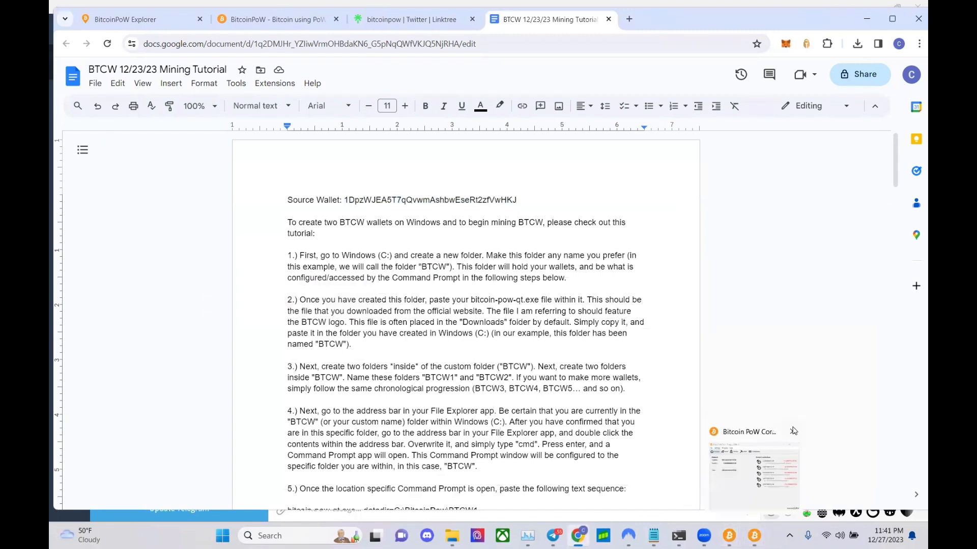
pyautogui.click(792, 431)
pyautogui.click(731, 535)
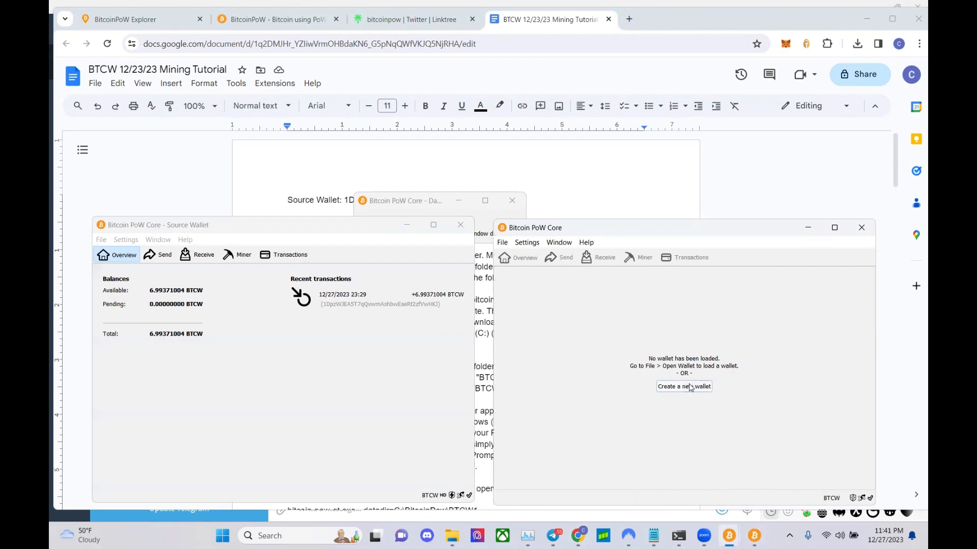
pyautogui.click(692, 388)
pyautogui.write('Ming')
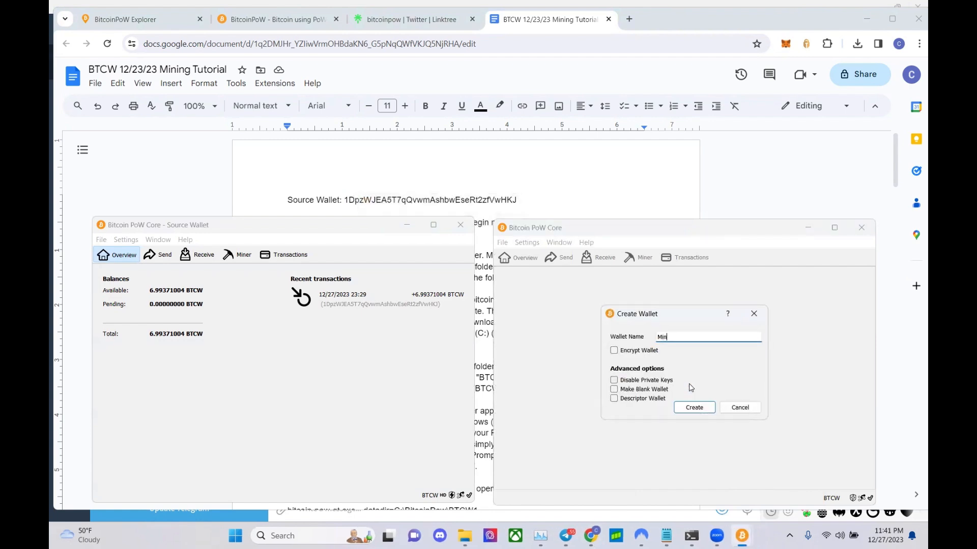
pyautogui.press('BackSpace')
pyautogui.write('ing Wallet 1')
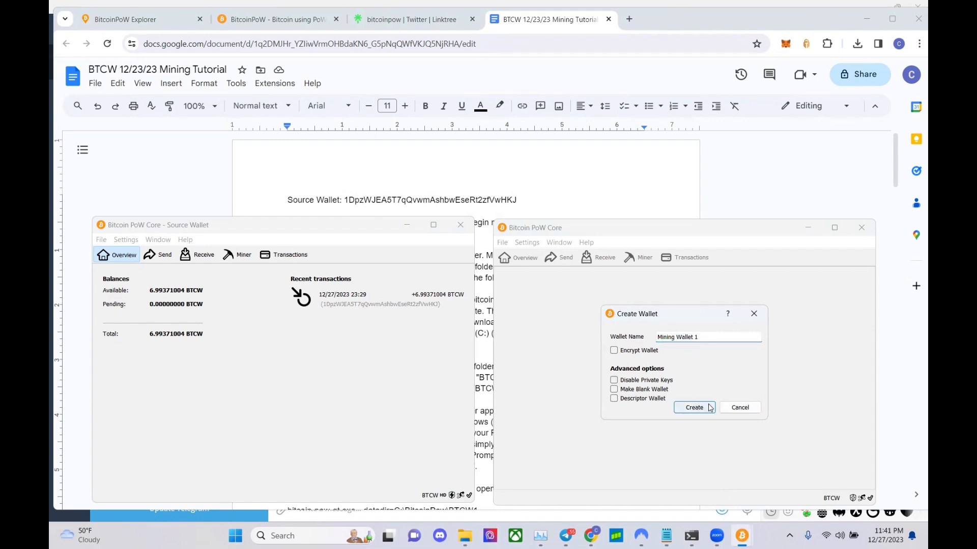
pyautogui.click(697, 409)
# - Generate a new receiving address for Mining Wallet 1
pyautogui.click(598, 258)
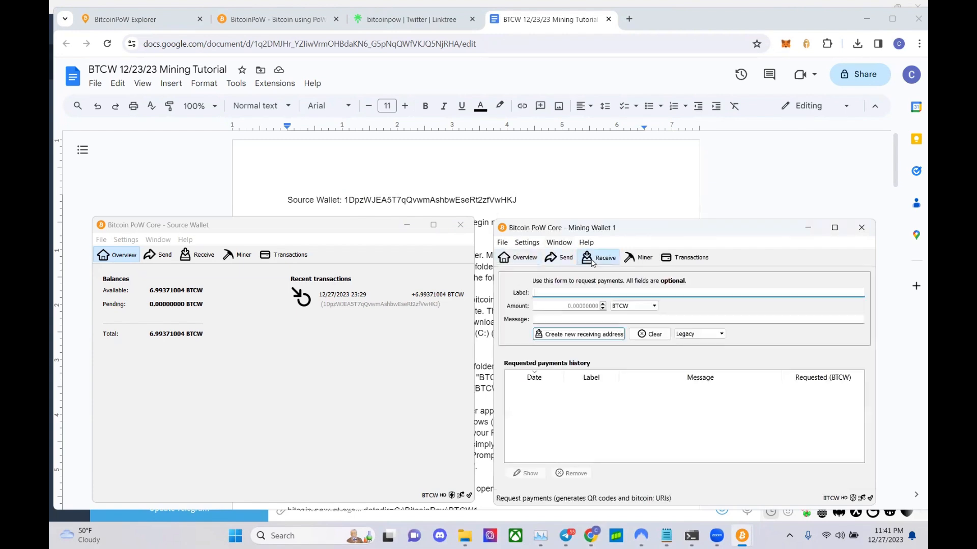
pyautogui.click(594, 334)
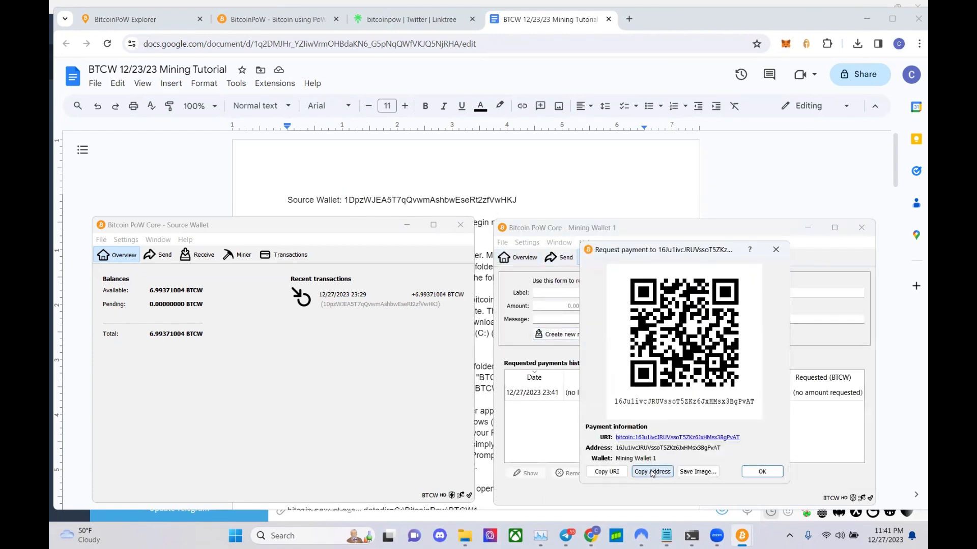
pyautogui.click(762, 471)
pyautogui.click(395, 204)
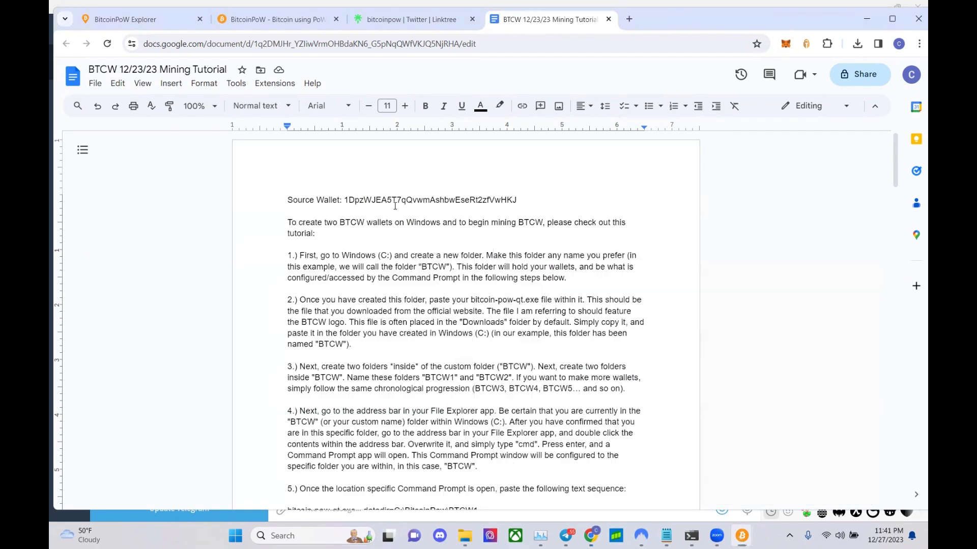
pyautogui.press('Return')
pyautogui.press('Return')
pyautogui.write('Mining Wallet:')
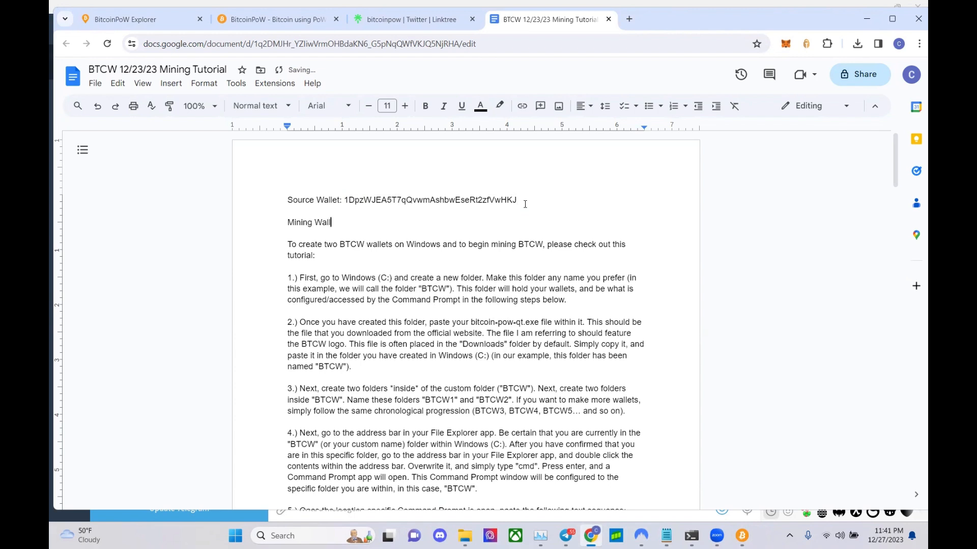
pyautogui.write('16Ju1ivcJRUVssoT5ZKz6JxHMsx3BgPvAT')
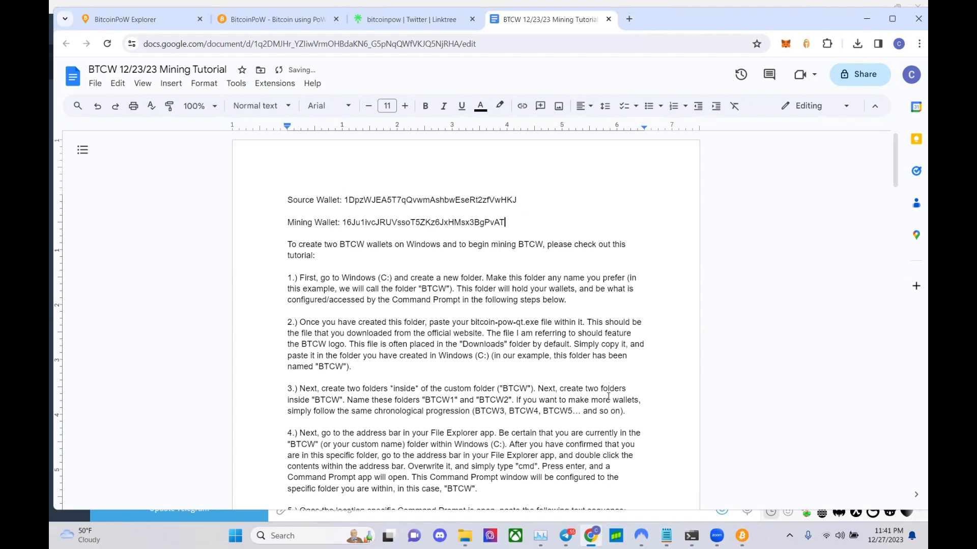
pyautogui.moveTo(666, 536)
pyautogui.click(641, 462)
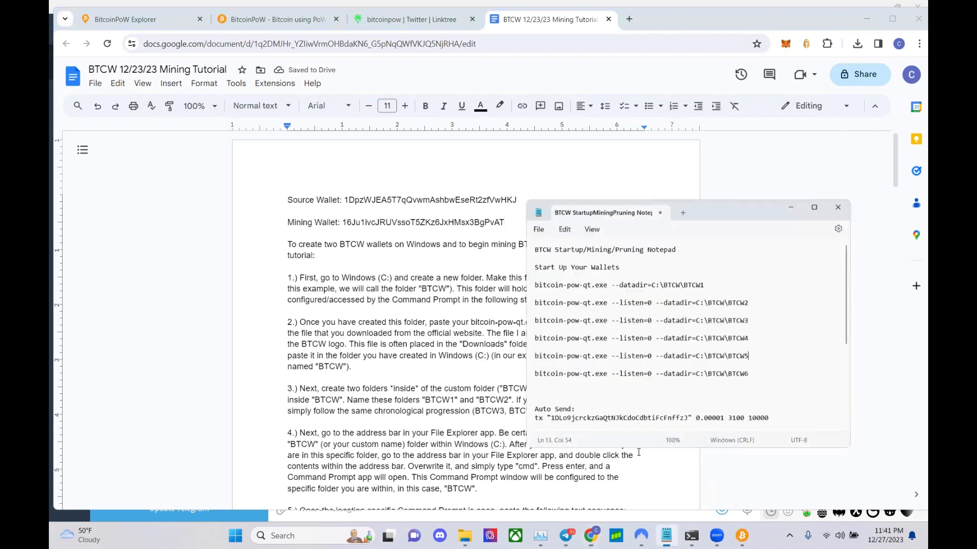
pyautogui.scroll(-6, 637, 365)
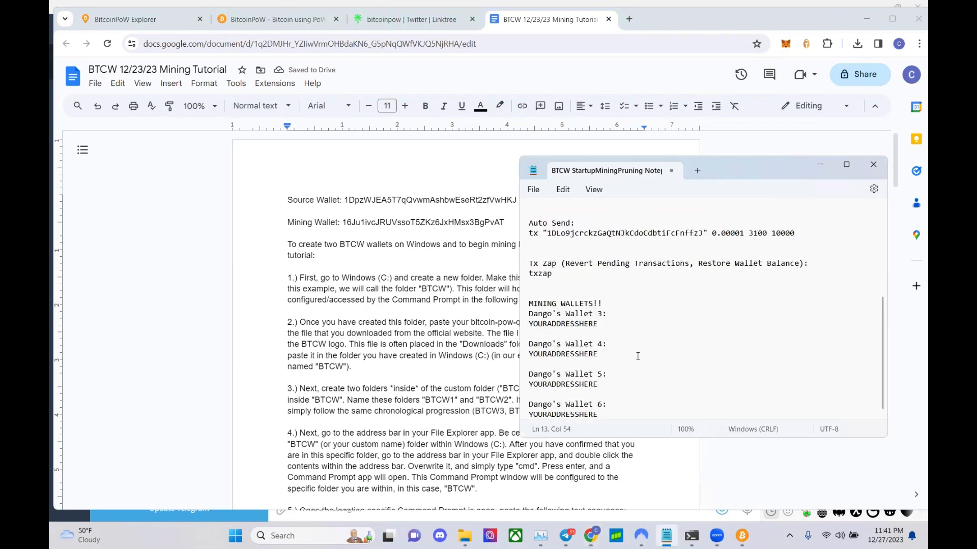
pyautogui.scroll(4, 637, 360)
pyautogui.scroll(-4, 638, 356)
pyautogui.scroll(6, 638, 356)
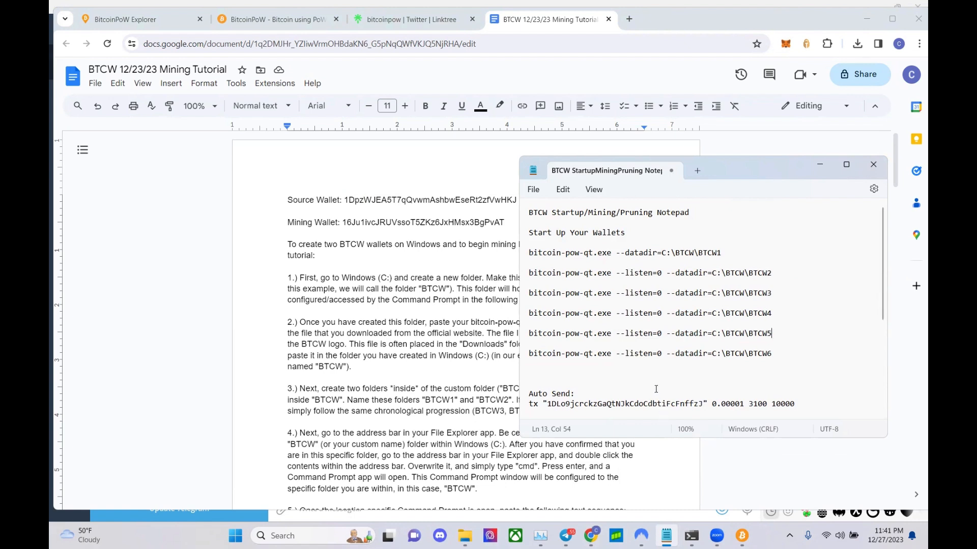
pyautogui.click(506, 222)
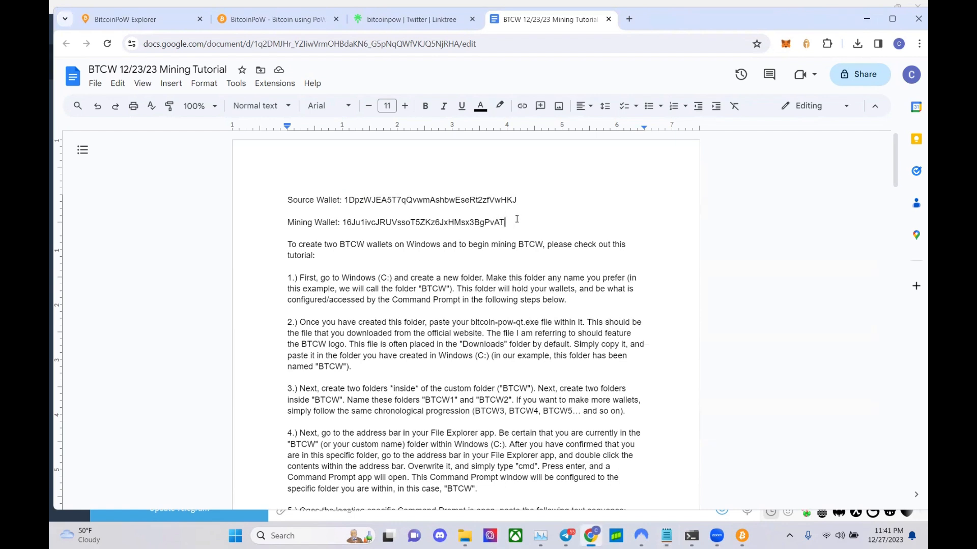
# - Copy the Mining Wallet 1 address and scroll the doc to the tx example at step 11
pyautogui.moveTo(667, 534)
pyautogui.moveTo(512, 222); pyautogui.dragTo(344, 227)
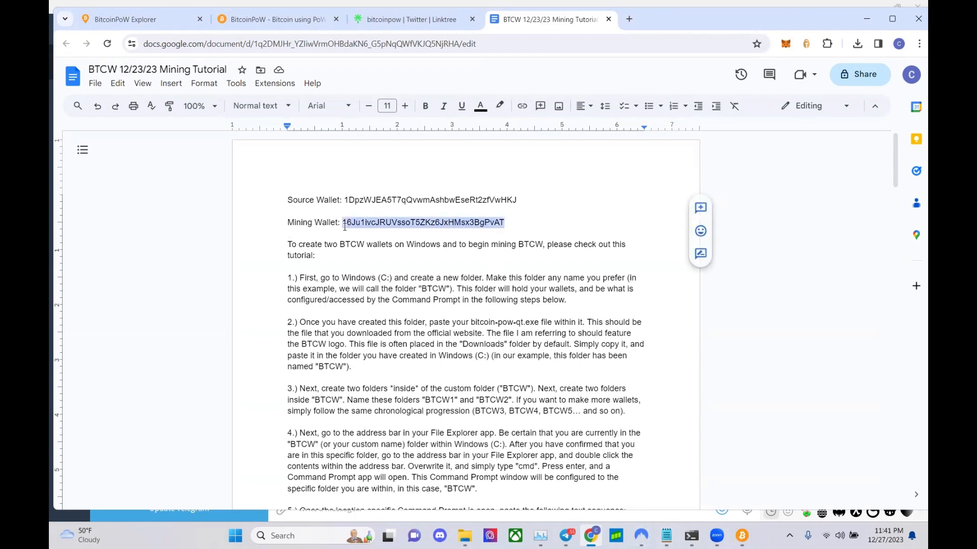
pyautogui.click(541, 225)
pyautogui.scroll(-20, 525, 260)
pyautogui.scroll(-8, 525, 260)
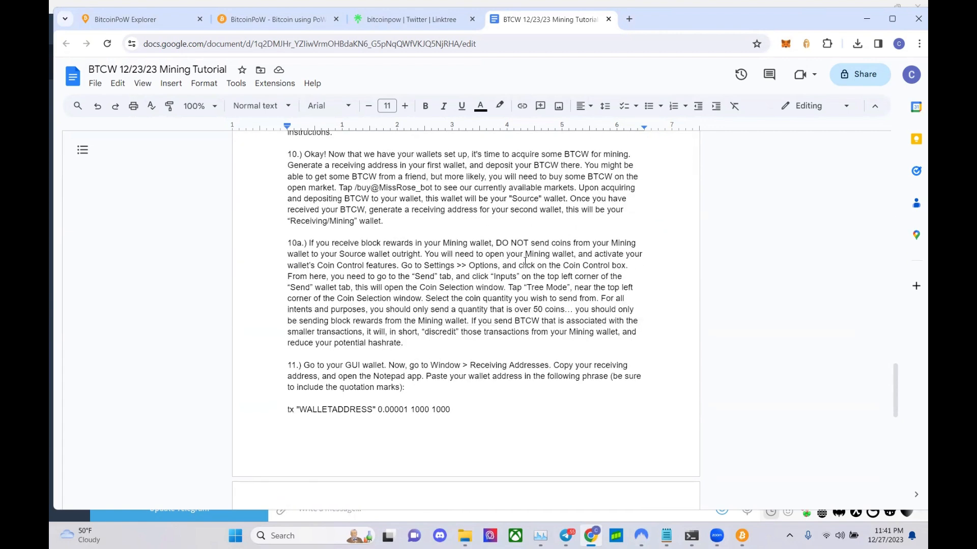
pyautogui.scroll(-1, 525, 260)
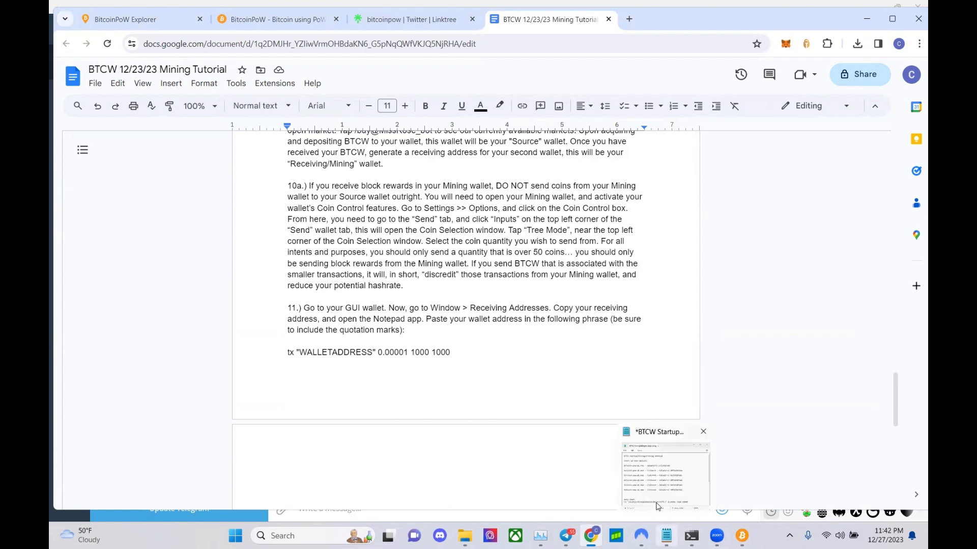
pyautogui.click(666, 535)
pyautogui.scroll(-2, 600, 316)
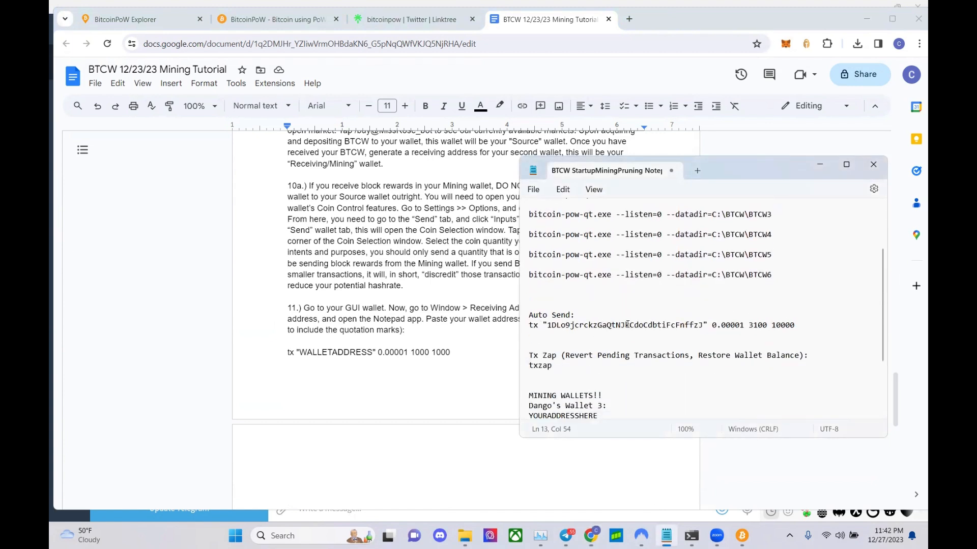
pyautogui.click(463, 362)
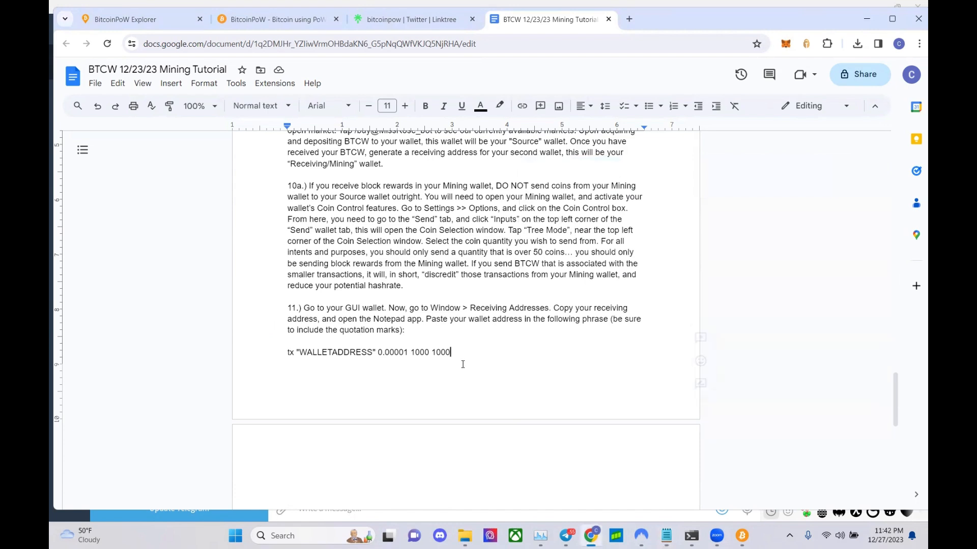
# - Insert a page break after step 11 and type a tx line with the quoted address and 0.00001
pyautogui.hotkey('ctrl', 'Return')
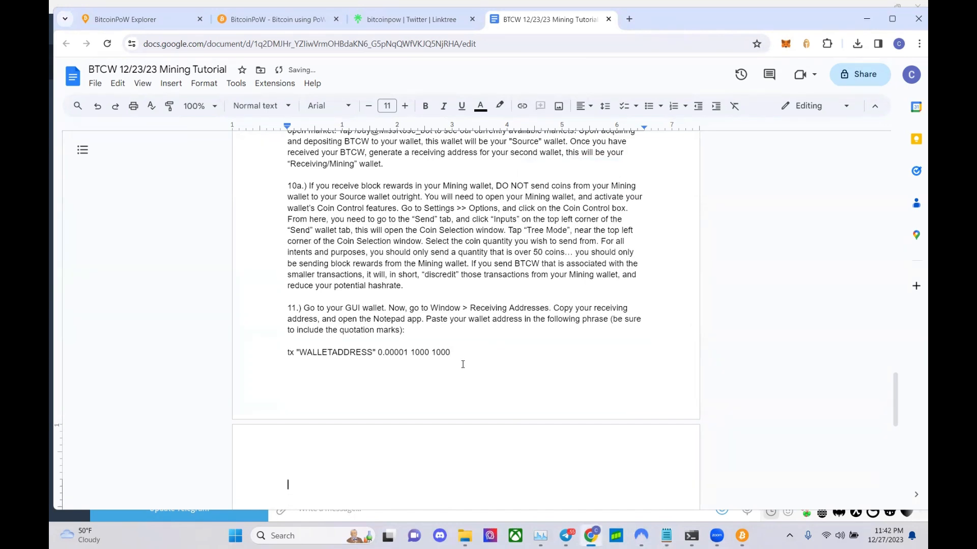
pyautogui.scroll(-3, 309, 449)
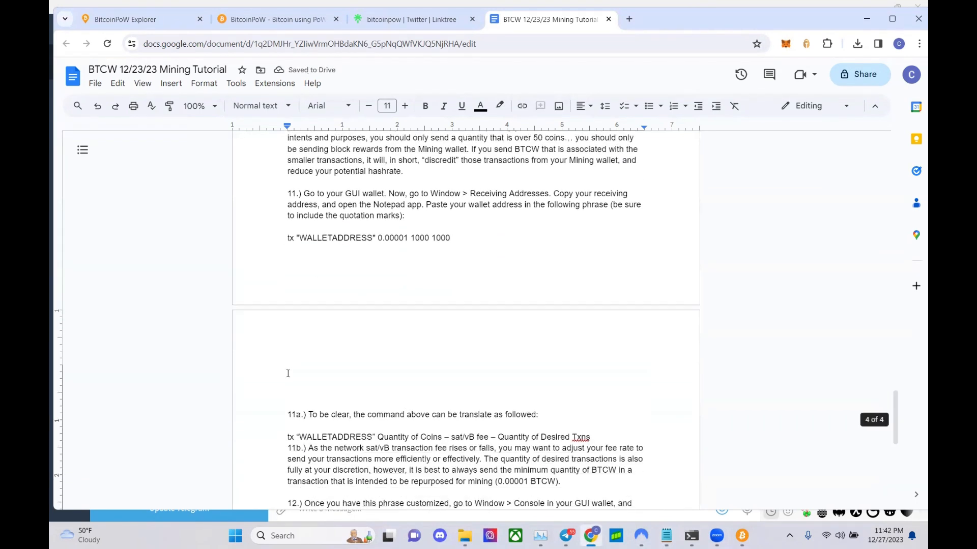
pyautogui.write('tx')
pyautogui.press('Left')
pyautogui.press('Left')
pyautogui.press('BackSpace')
pyautogui.write('t')
pyautogui.press('Right')
pyautogui.press('Right')
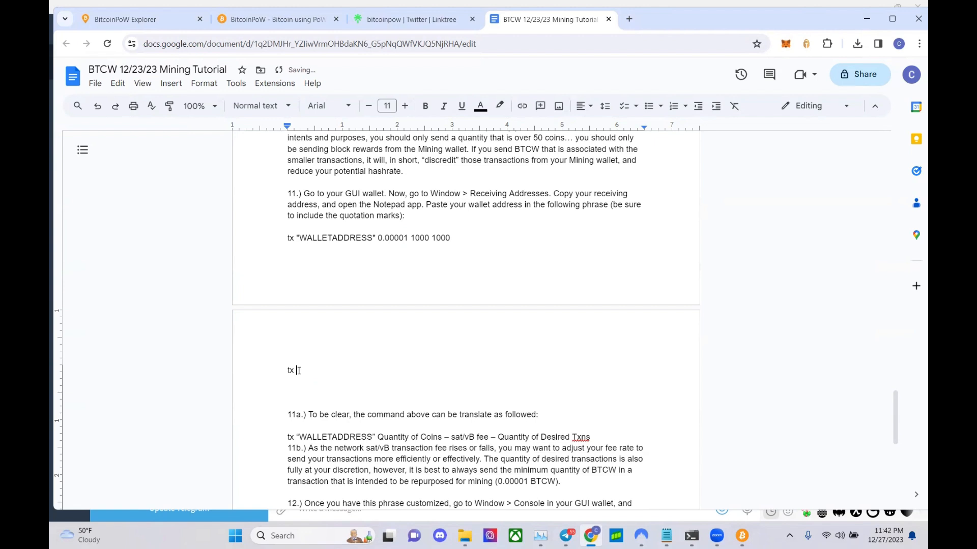
pyautogui.write('"')
pyautogui.write('16Ju1ivcJRUVssoT5ZKz6JxHMsx3BgPvAT')
pyautogui.write('"')
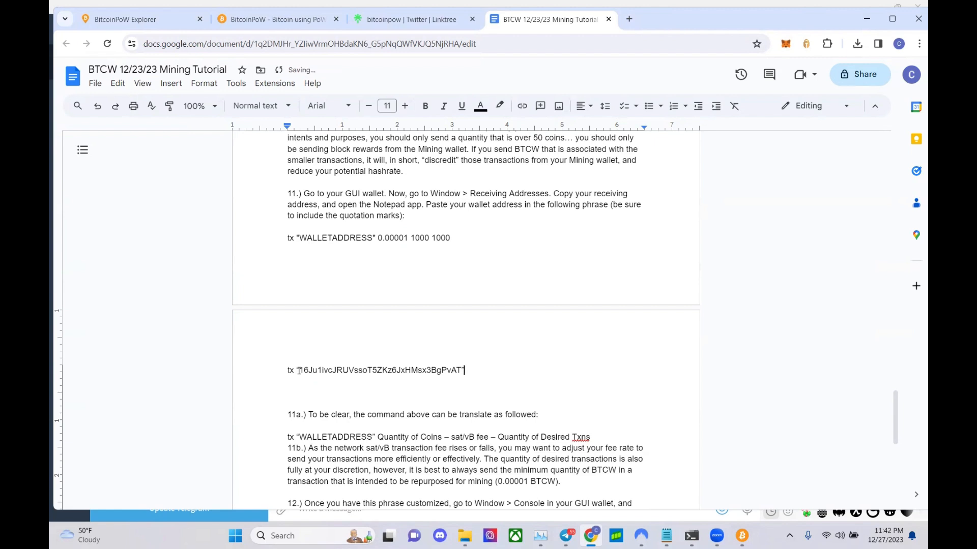
pyautogui.write(' 0.')
pyautogui.write('00001')
# - Type a trailing '1' on the tx line's amount
pyautogui.write('1')
# - Glance at the BitcoinPoW Wallets page and Linktree, then reload the explorer to show block 3,617
pyautogui.click(184, 21)
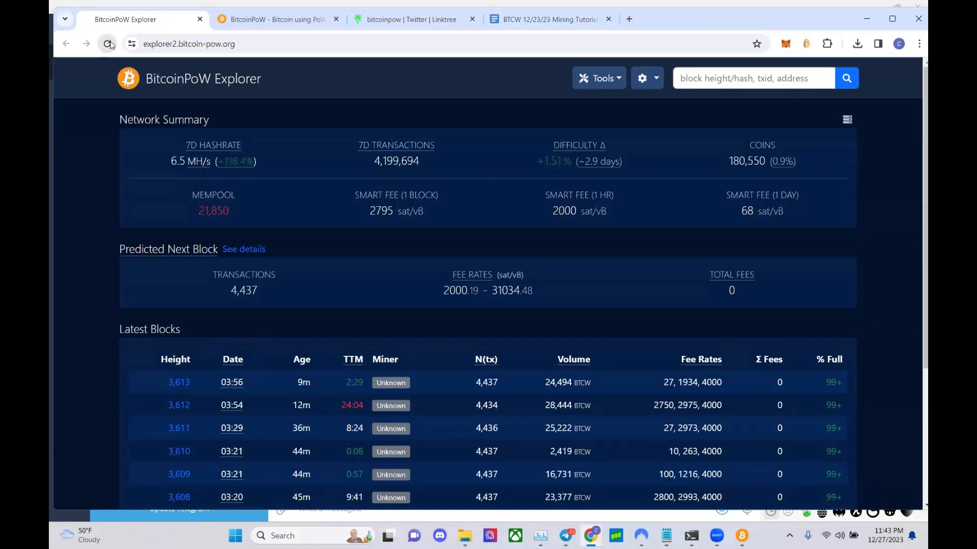
pyautogui.click(270, 20)
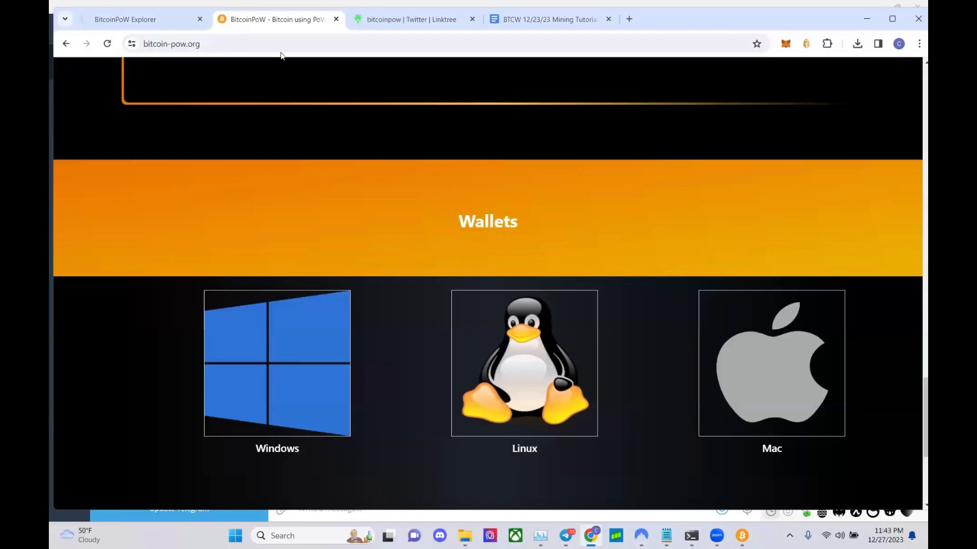
pyautogui.click(381, 29)
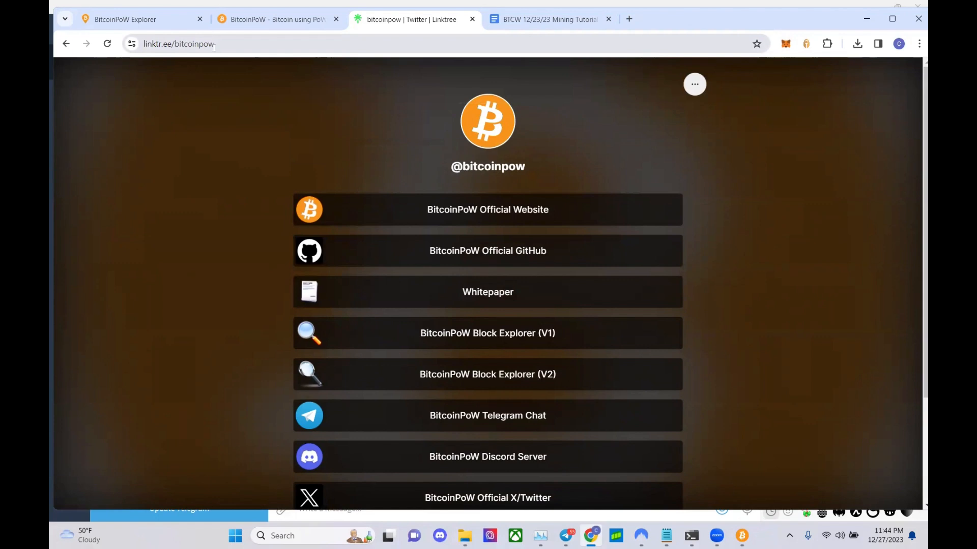
pyautogui.scroll(-1, 268, 205)
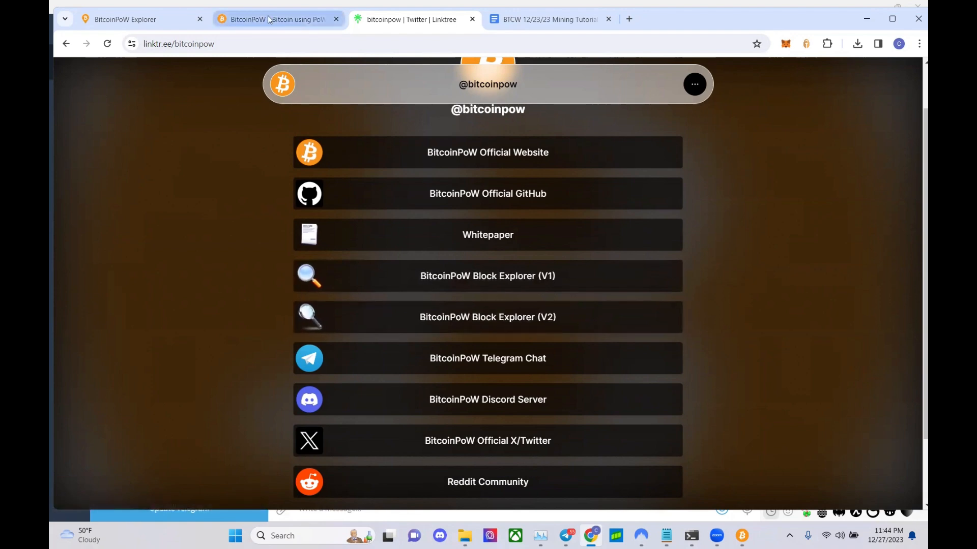
pyautogui.click(142, 19)
pyautogui.click(109, 44)
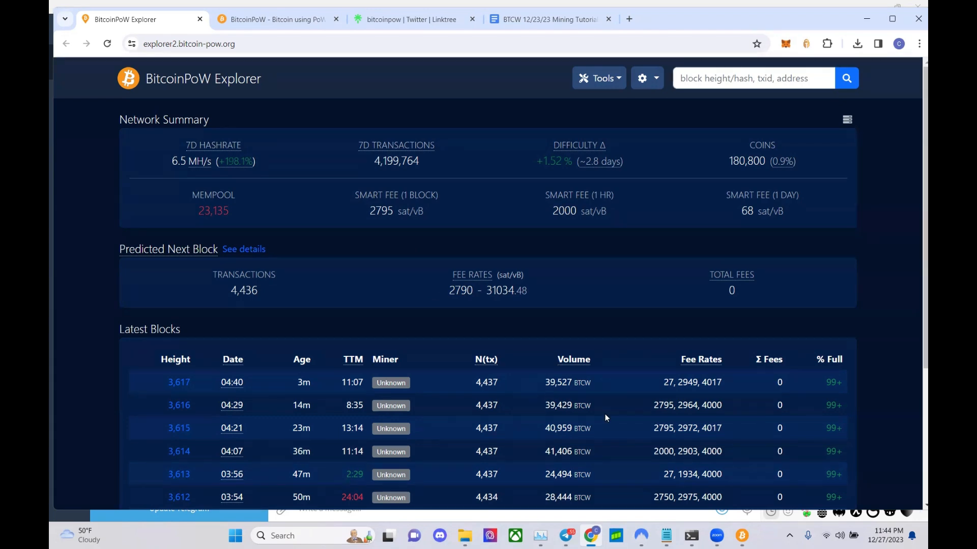
# - Append 3000 and 1000 after 0.00001 in the document's tx command and select the whole line
pyautogui.click(547, 19)
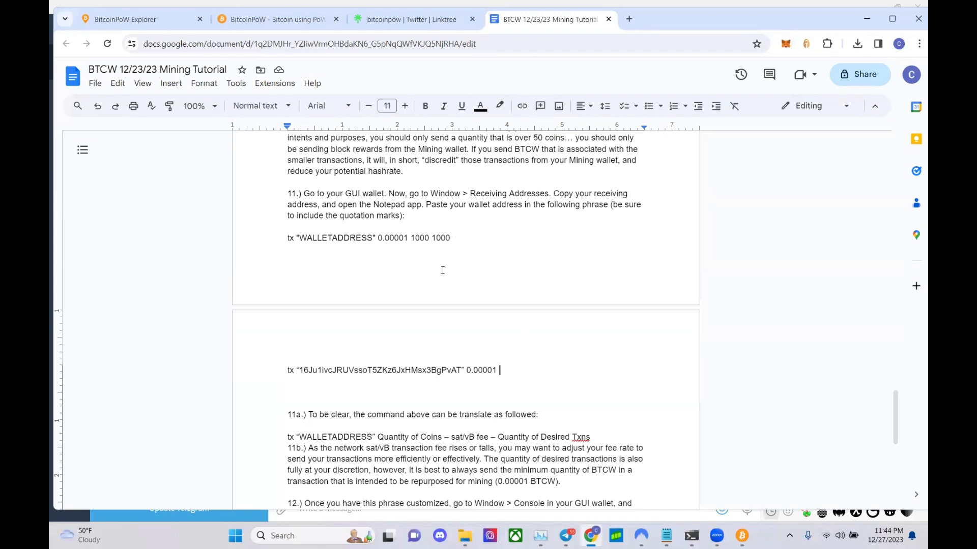
pyautogui.write('3000')
pyautogui.press('BackSpace')
pyautogui.press('BackSpace')
pyautogui.press('BackSpace')
pyautogui.write('100')
pyautogui.press('BackSpace')
pyautogui.press('BackSpace')
pyautogui.press('BackSpace')
pyautogui.write('000')
pyautogui.write('10000')
pyautogui.press('BackSpace')
pyautogui.moveTo(538, 364); pyautogui.dragTo(283, 351)
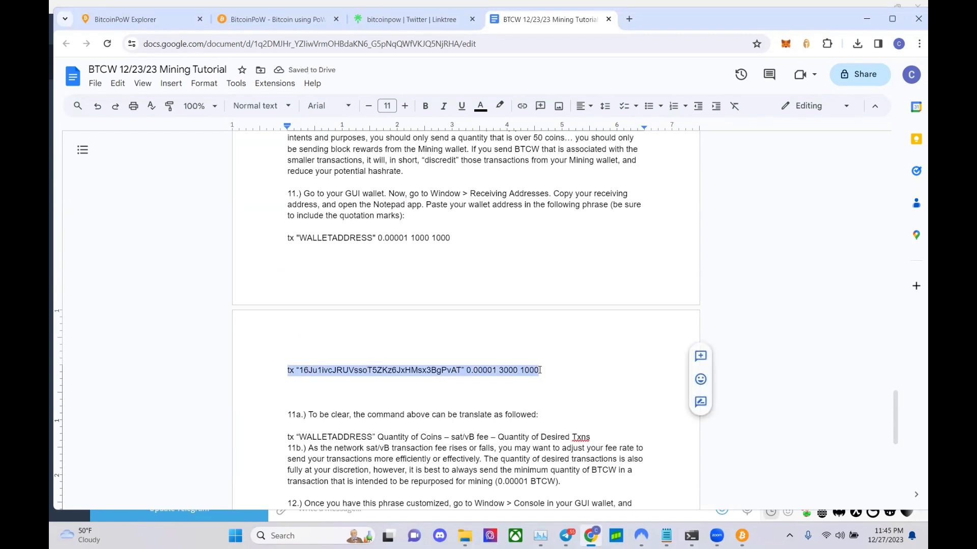
# - Check Mining Wallet 1's balance overview, then open the Source Wallet's console
pyautogui.moveTo(741, 536)
pyautogui.click(709, 489)
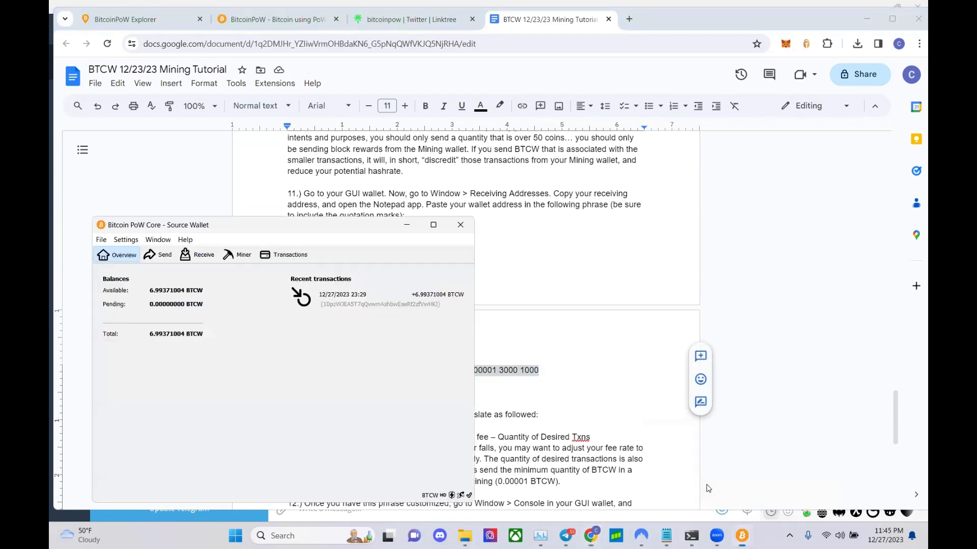
pyautogui.click(794, 479)
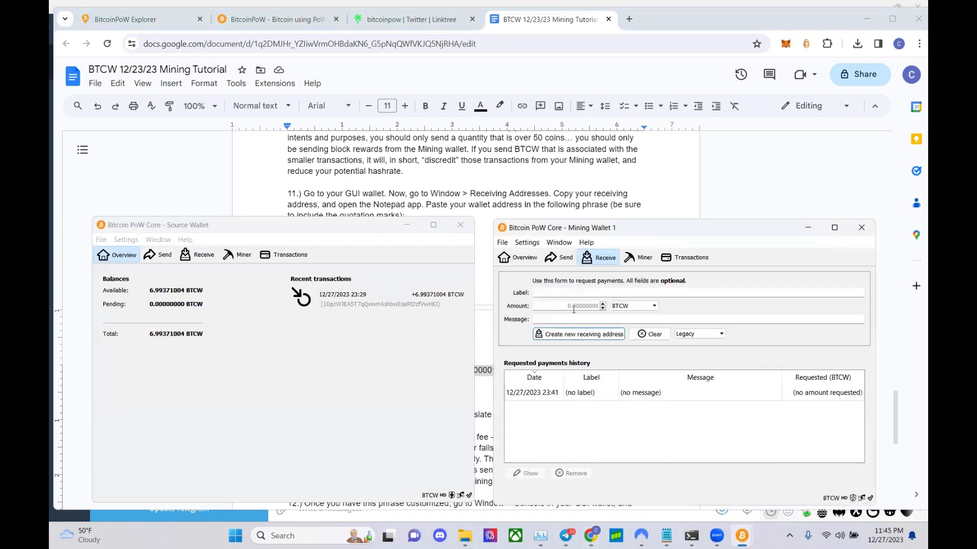
pyautogui.click(518, 258)
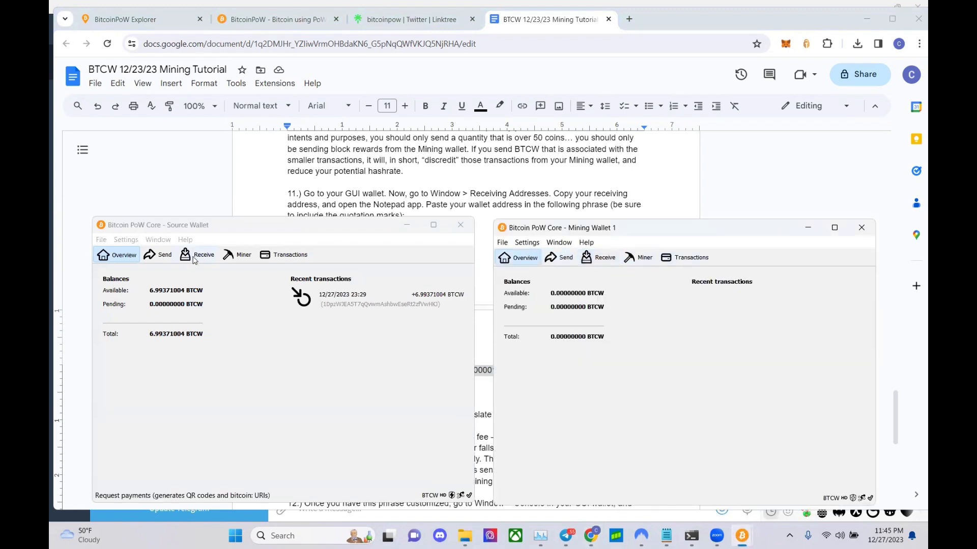
pyautogui.click(166, 241)
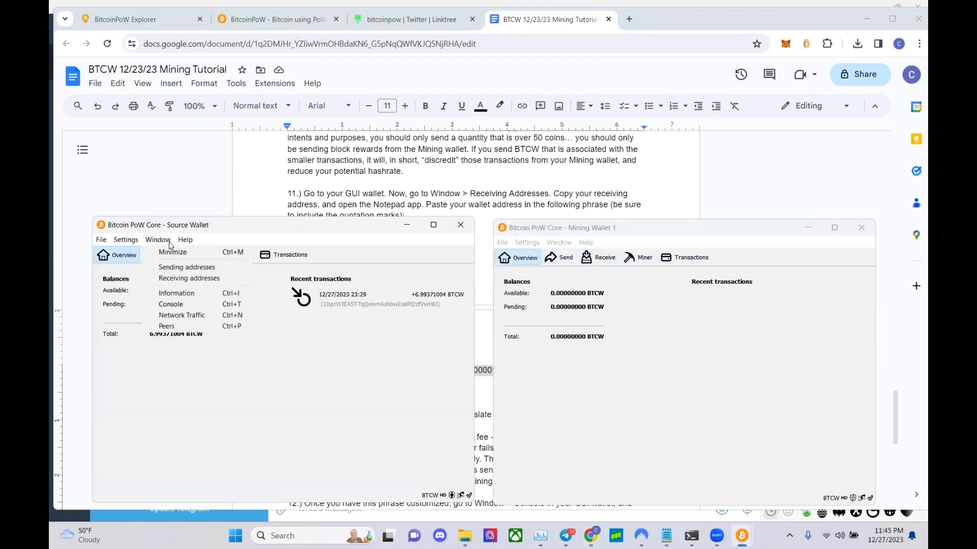
pyautogui.click(181, 304)
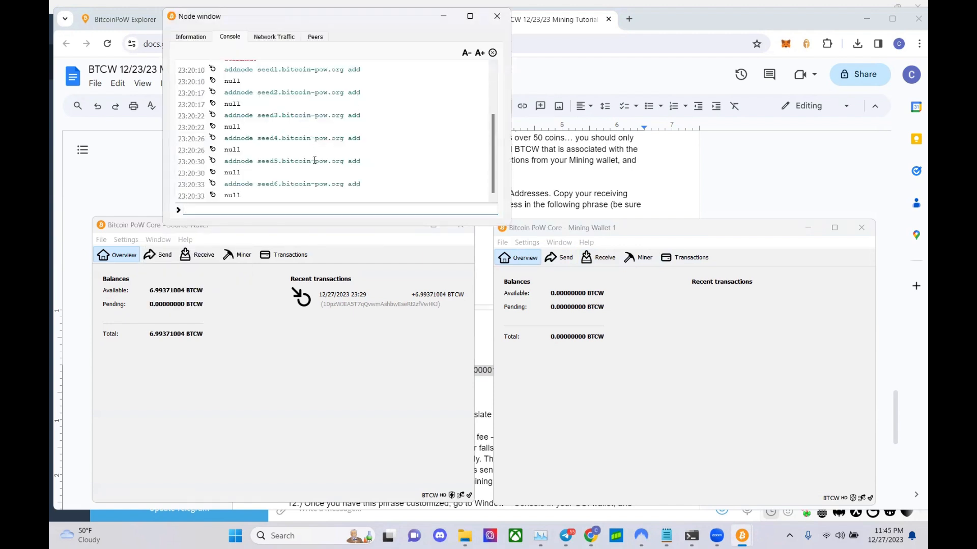
# - Reselect the tutorial's tx command line and move the console aside to uncover it
pyautogui.click(559, 207)
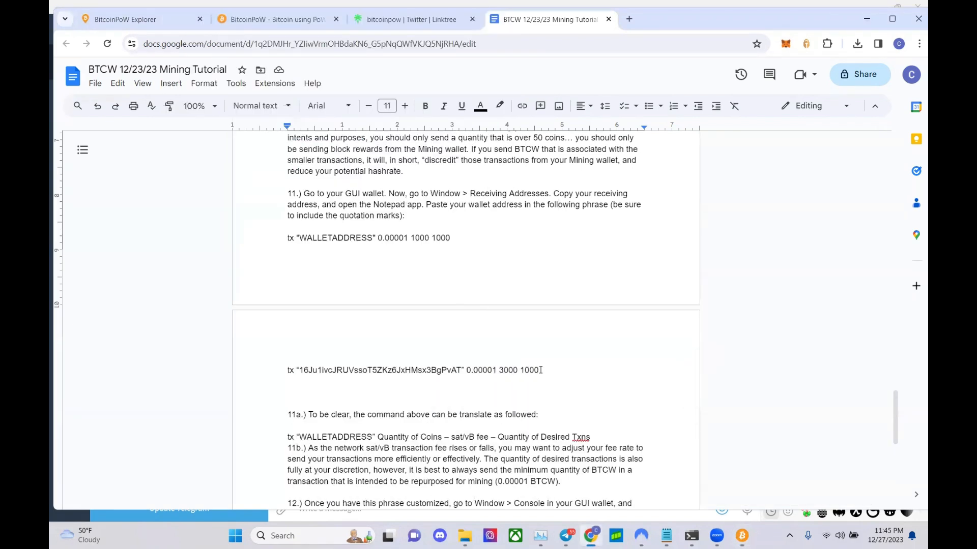
pyautogui.moveTo(539, 370); pyautogui.dragTo(286, 368)
pyautogui.hotkey('ctrl', 'c')
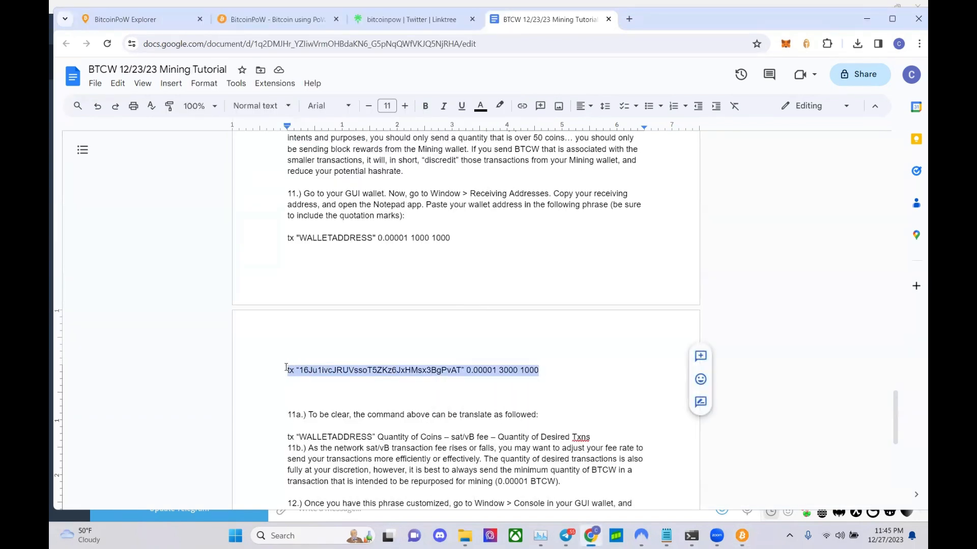
pyautogui.moveTo(742, 534)
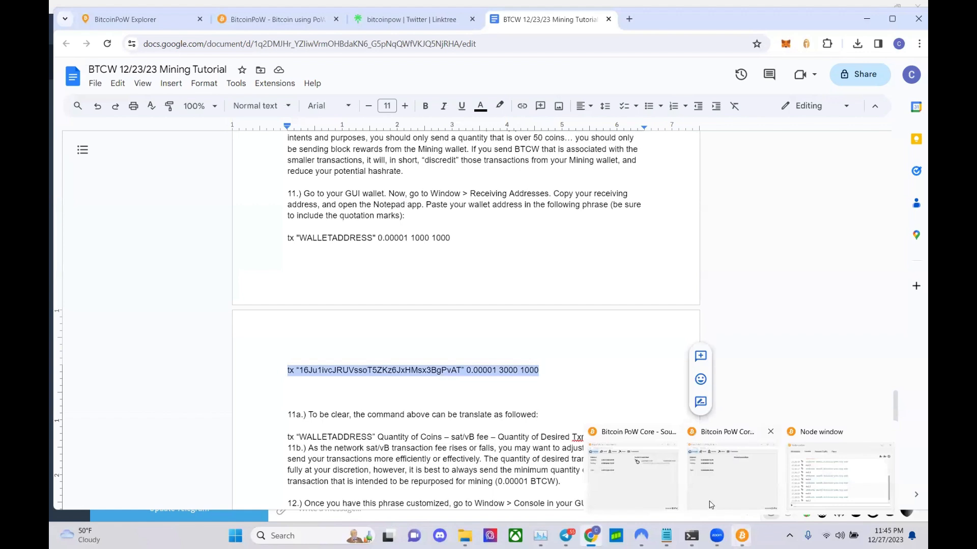
pyautogui.click(791, 477)
pyautogui.click(676, 481)
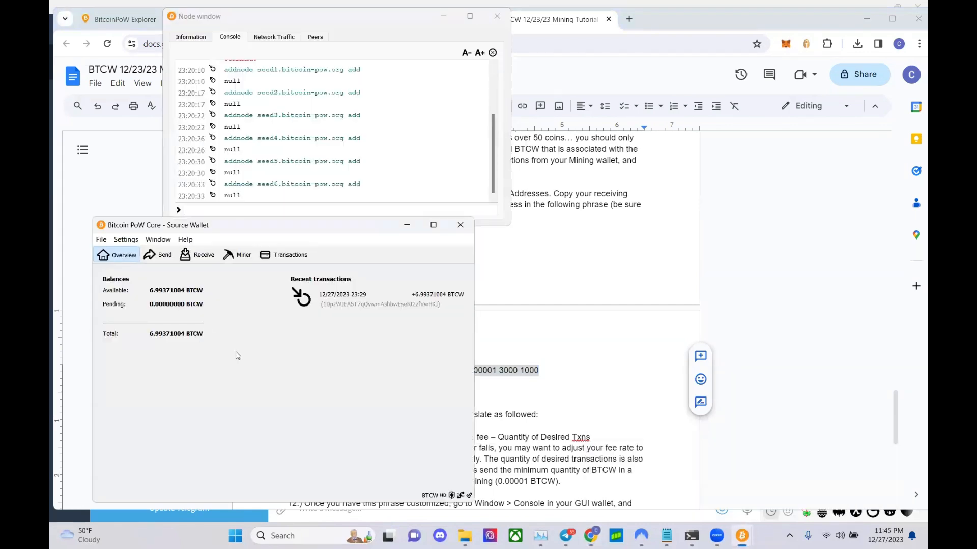
pyautogui.click(275, 208)
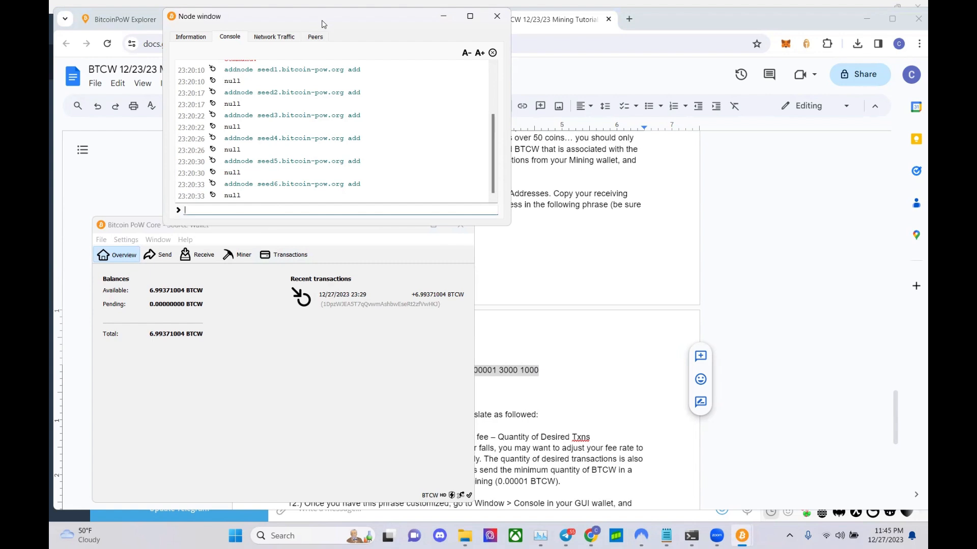
pyautogui.moveTo(323, 24); pyautogui.dragTo(635, 268)
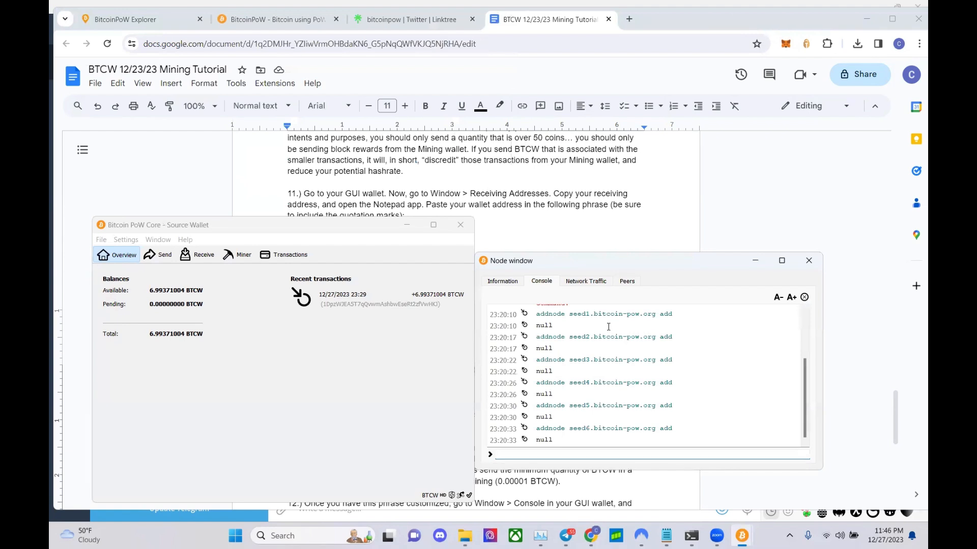
# - Paste the tx command ending 0.00001 3000 1000 into the Source Wallet console and run it
pyautogui.hotkey('ctrl', 'v')
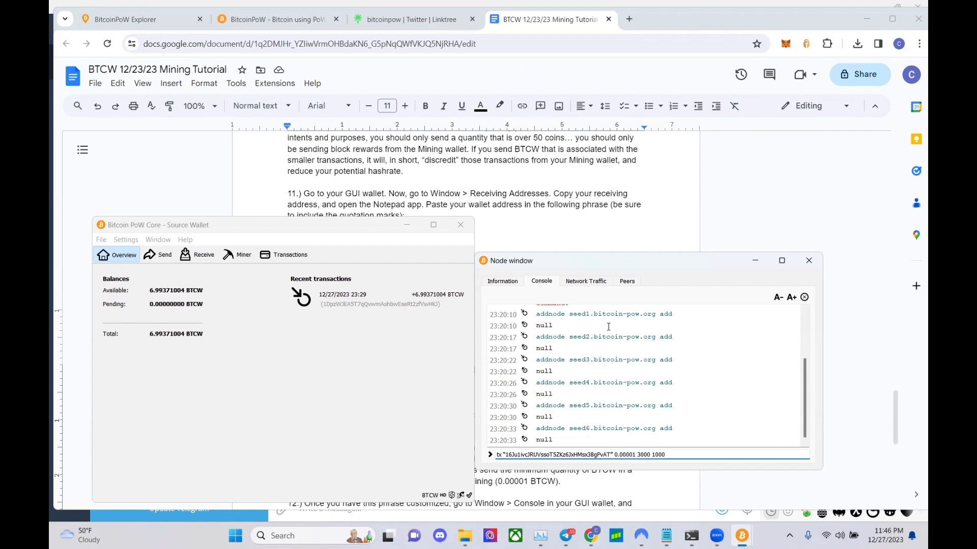
pyautogui.press('Return')
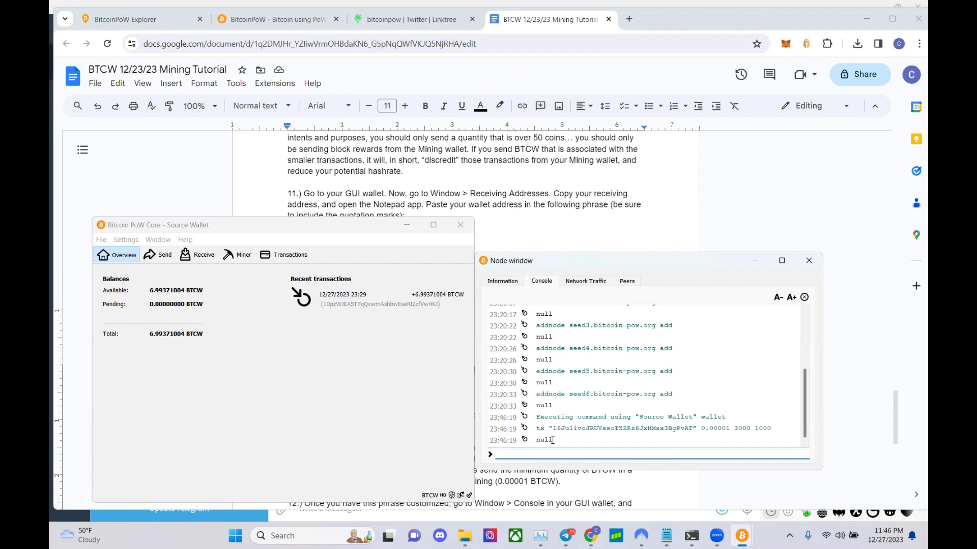
# - Review the Source Wallet's transactions with a wider Date column, reopen the console, and return to Overview
pyautogui.click(285, 255)
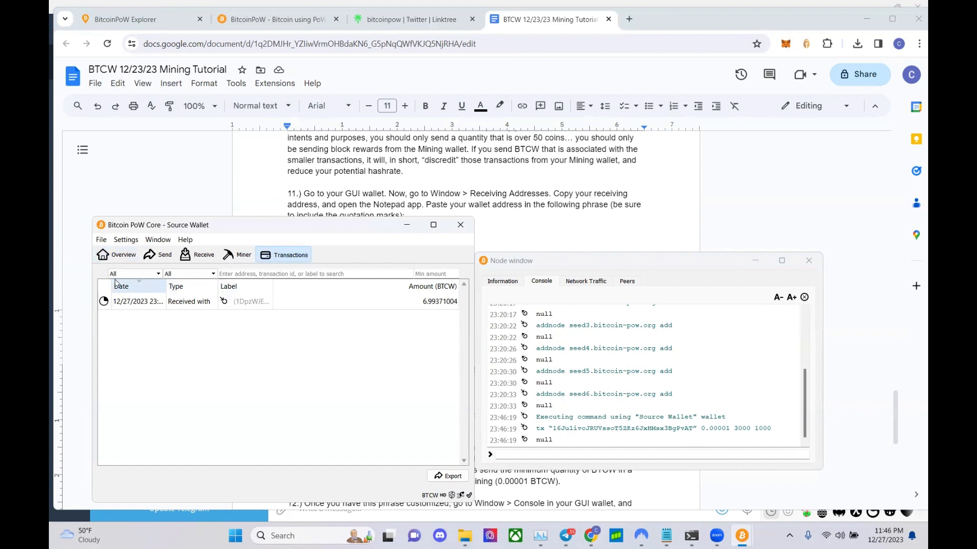
pyautogui.moveTo(168, 288); pyautogui.dragTo(180, 288)
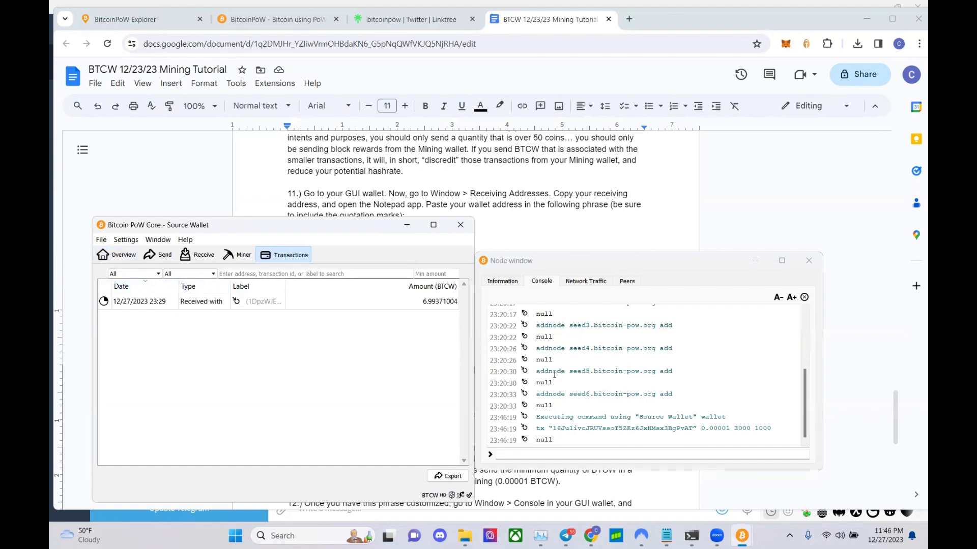
pyautogui.click(809, 261)
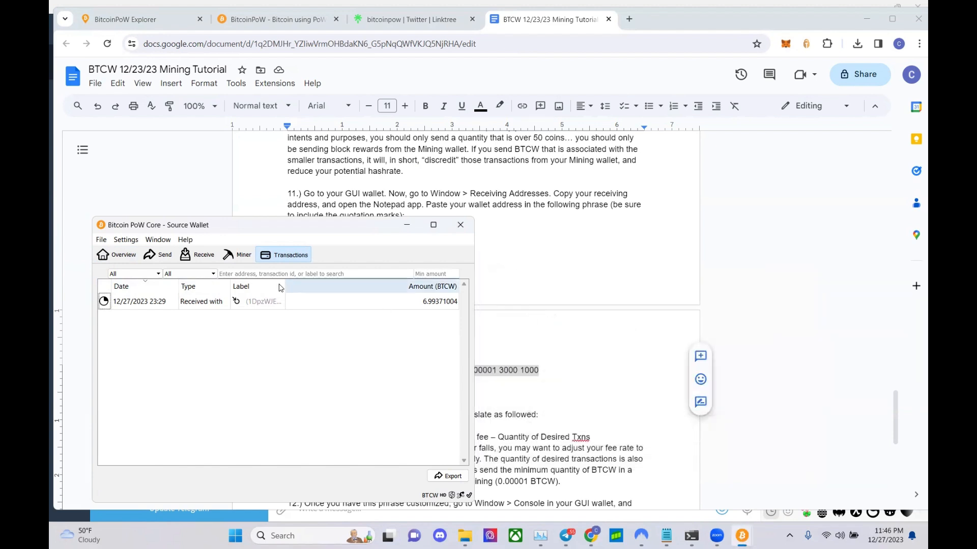
pyautogui.click(169, 239)
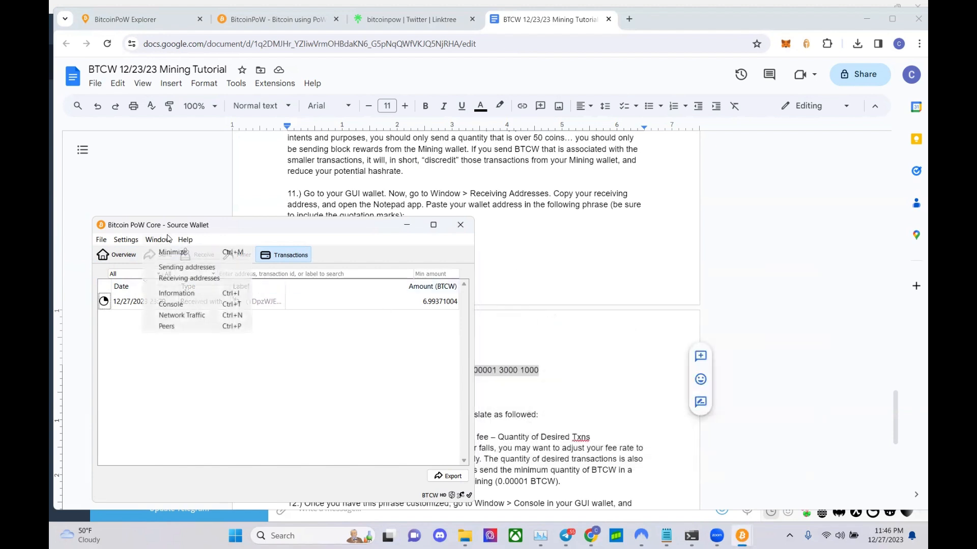
pyautogui.click(184, 303)
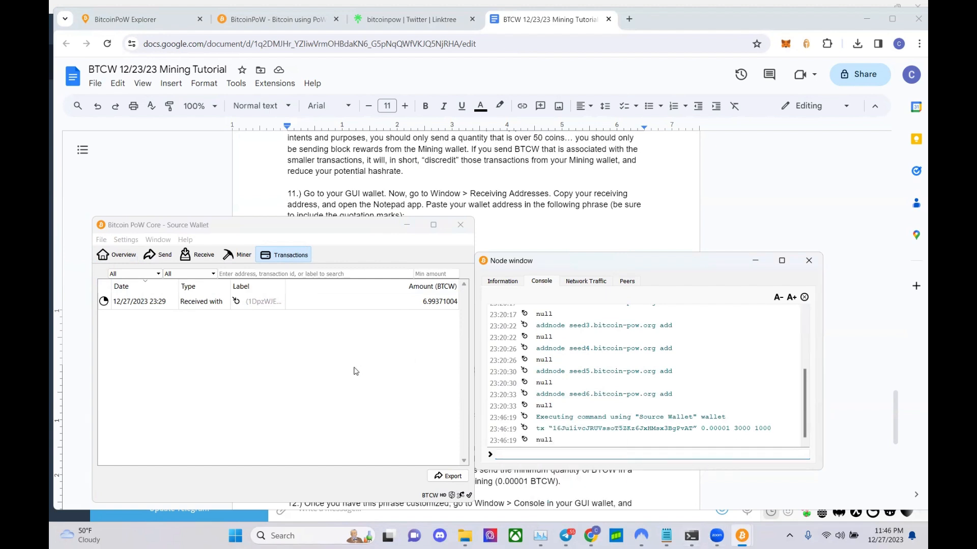
pyautogui.click(120, 255)
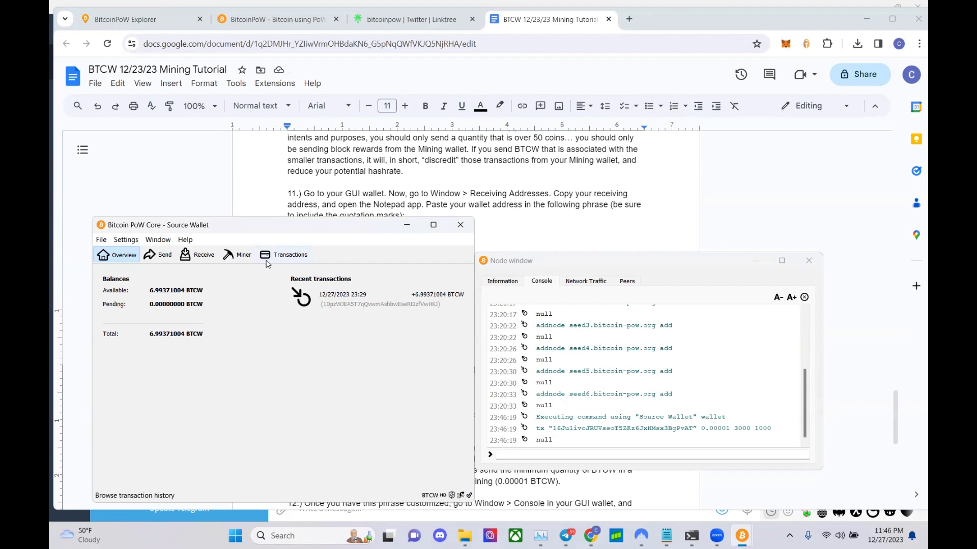
# - Reposition the console to reveal Mining Wallet 1's 0.00000000 BTCW balance beside the Source Wallet
pyautogui.moveTo(744, 537)
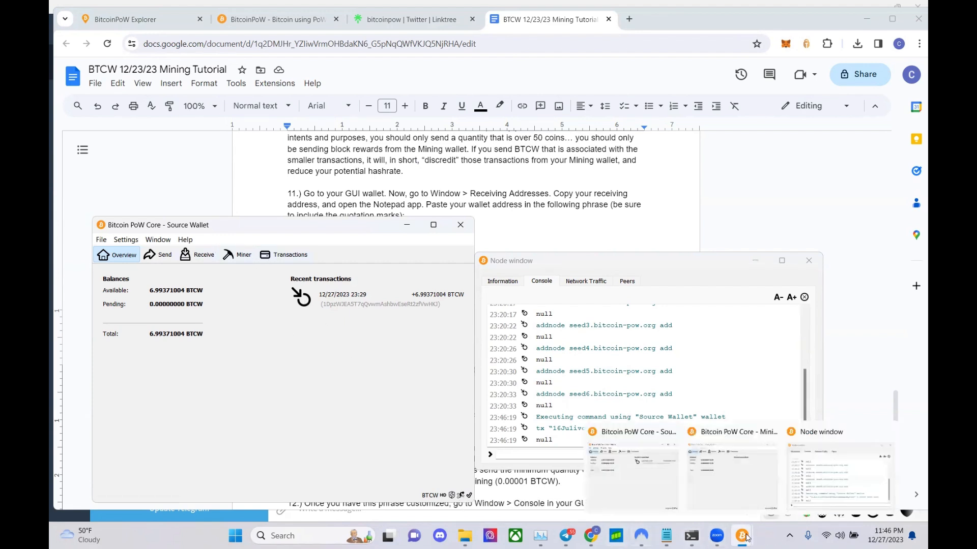
pyautogui.click(734, 480)
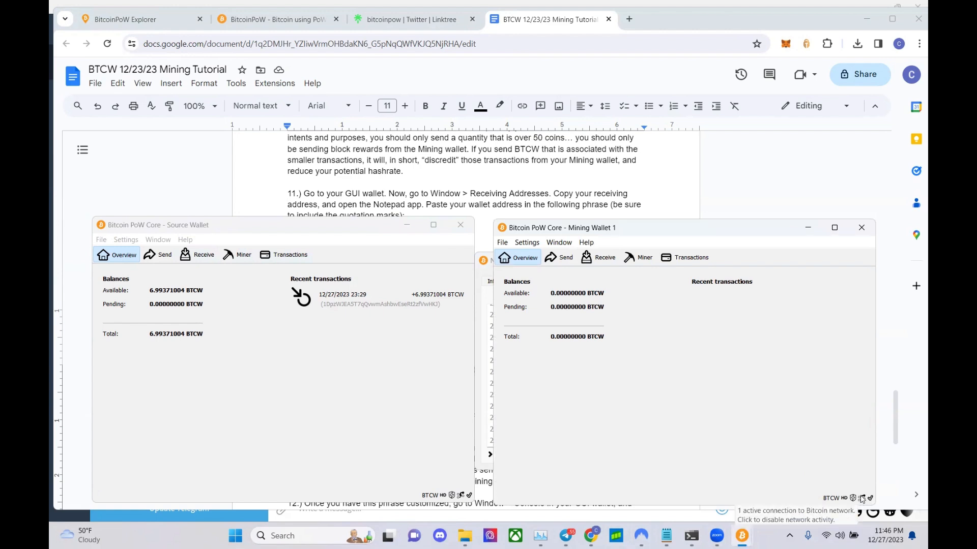
pyautogui.click(490, 264)
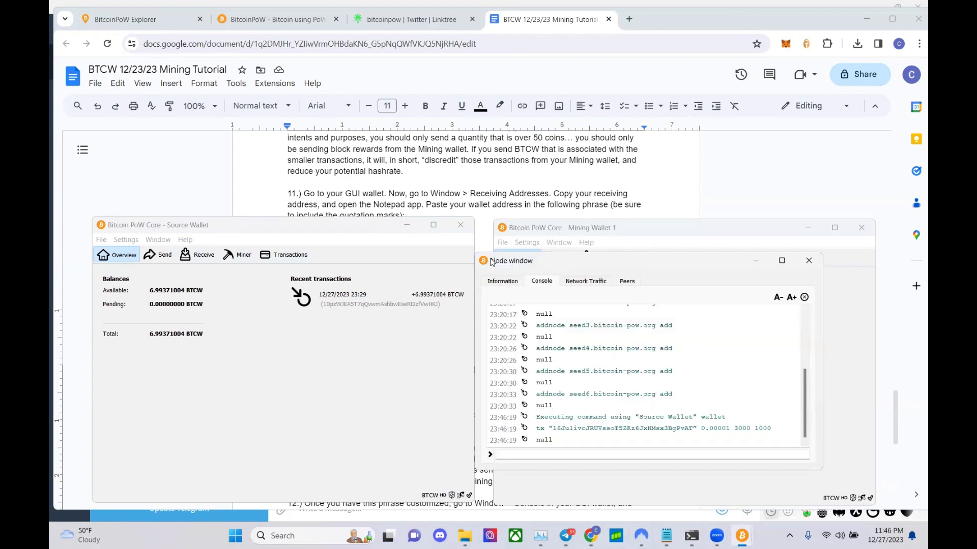
pyautogui.moveTo(492, 262); pyautogui.dragTo(353, 59)
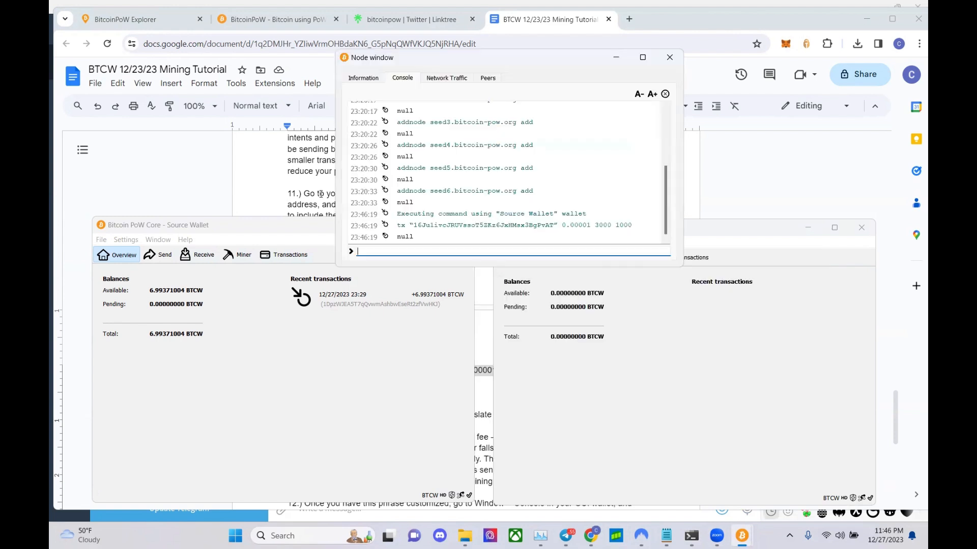
pyautogui.click(264, 292)
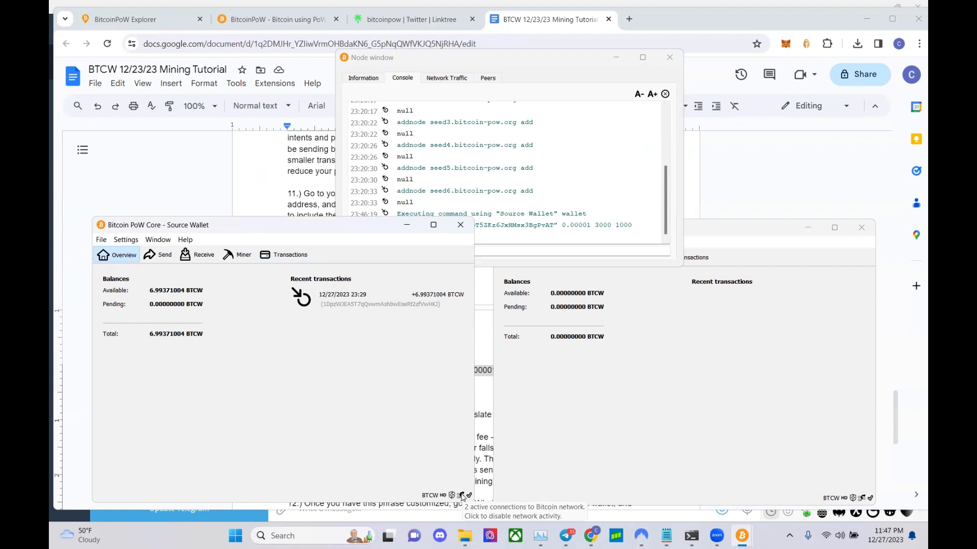
pyautogui.click(536, 424)
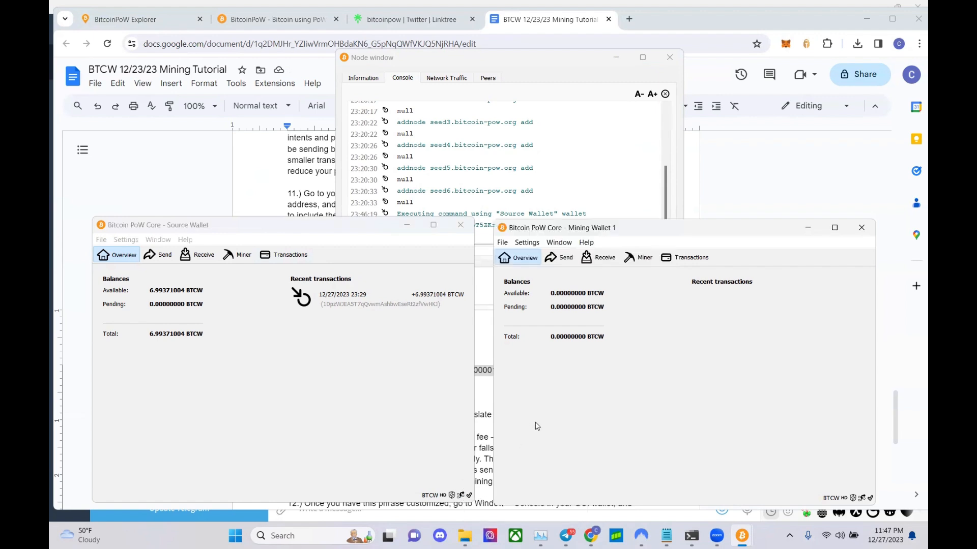
pyautogui.click(554, 245)
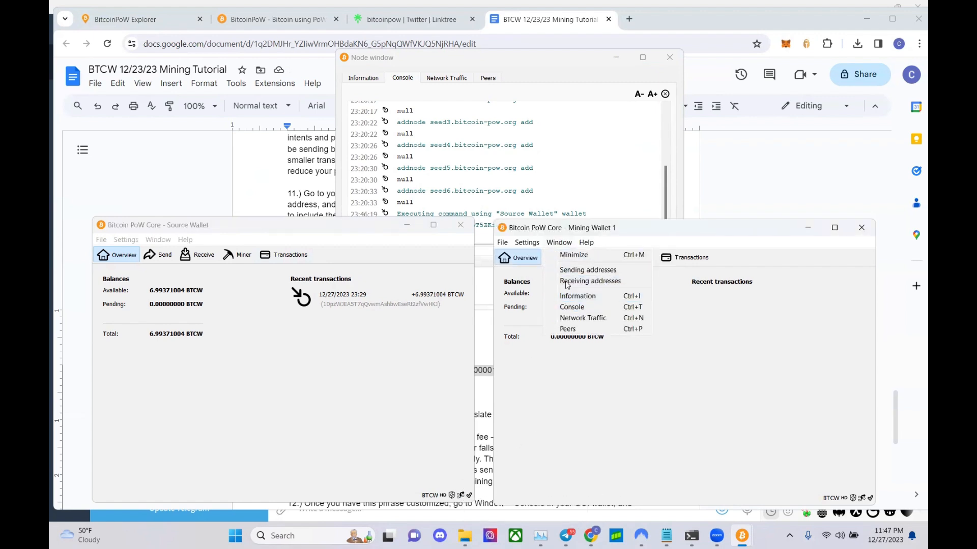
pyautogui.click(566, 282)
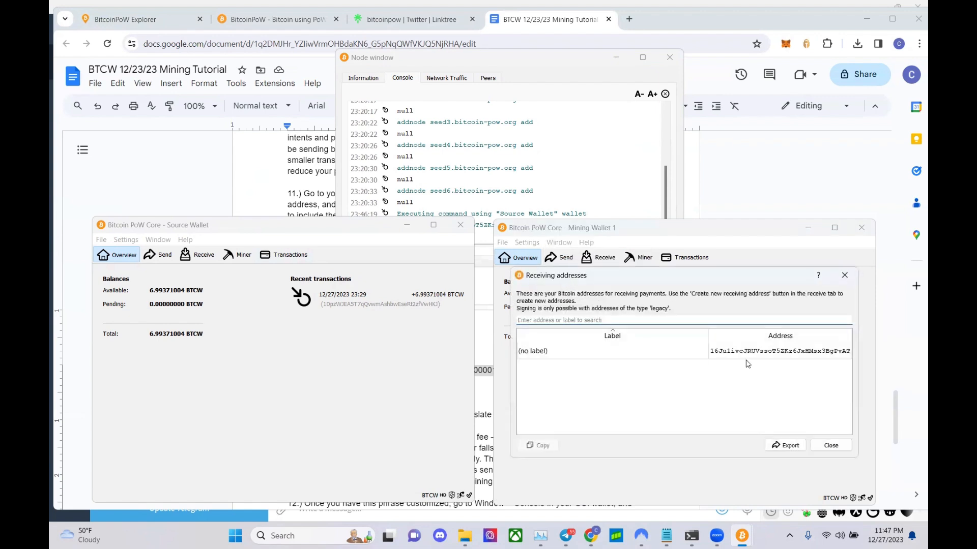
pyautogui.click(832, 444)
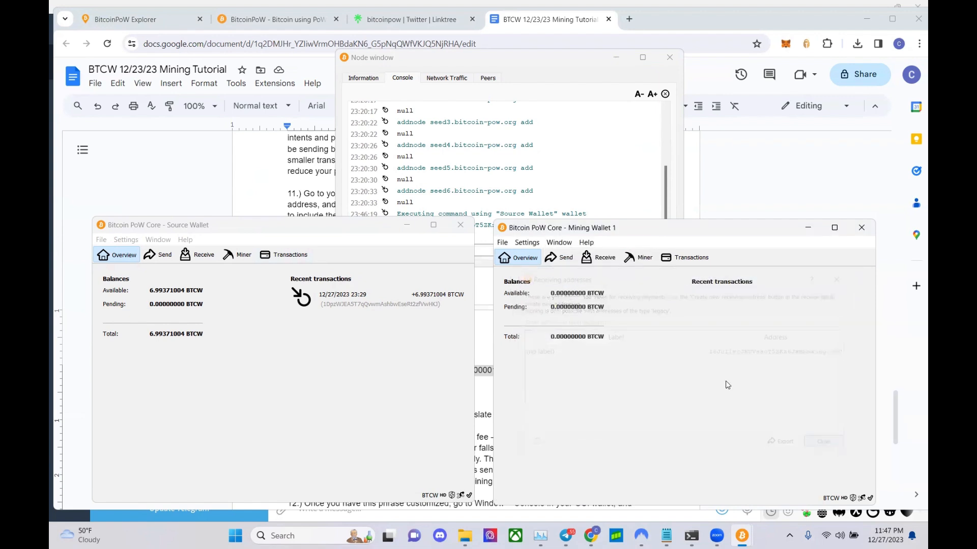
pyautogui.click(484, 251)
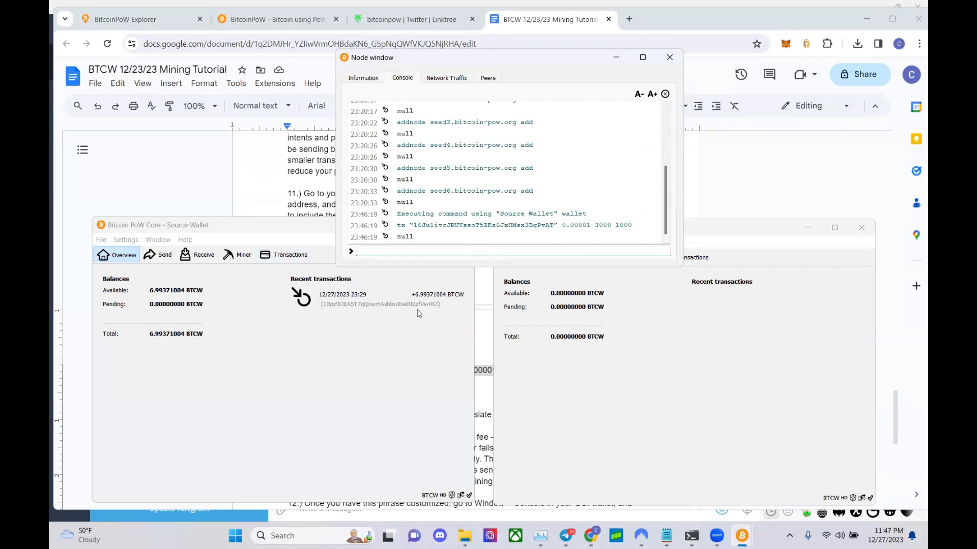
pyautogui.click(192, 241)
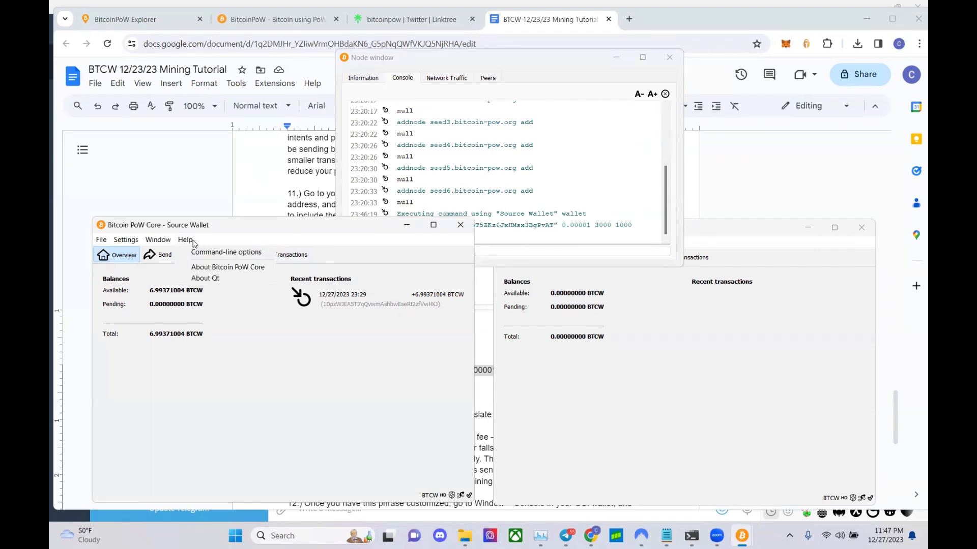
pyautogui.click(204, 268)
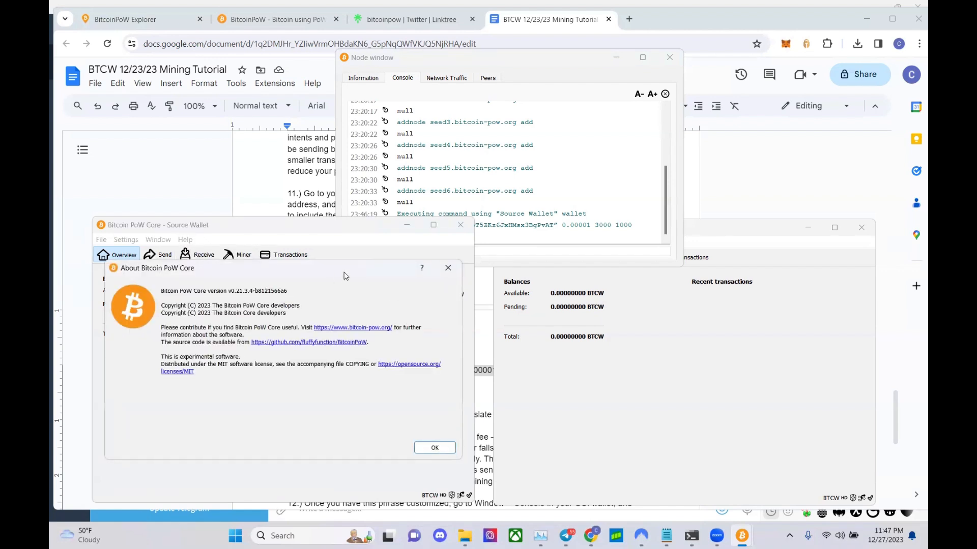
pyautogui.click(448, 268)
pyautogui.click(159, 240)
pyautogui.click(190, 304)
pyautogui.write('t')
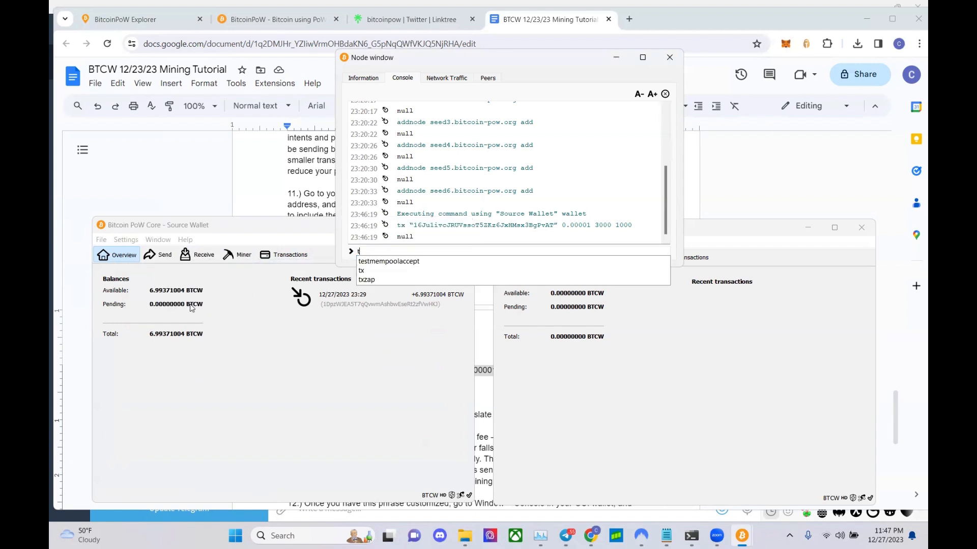
pyautogui.press('BackSpace')
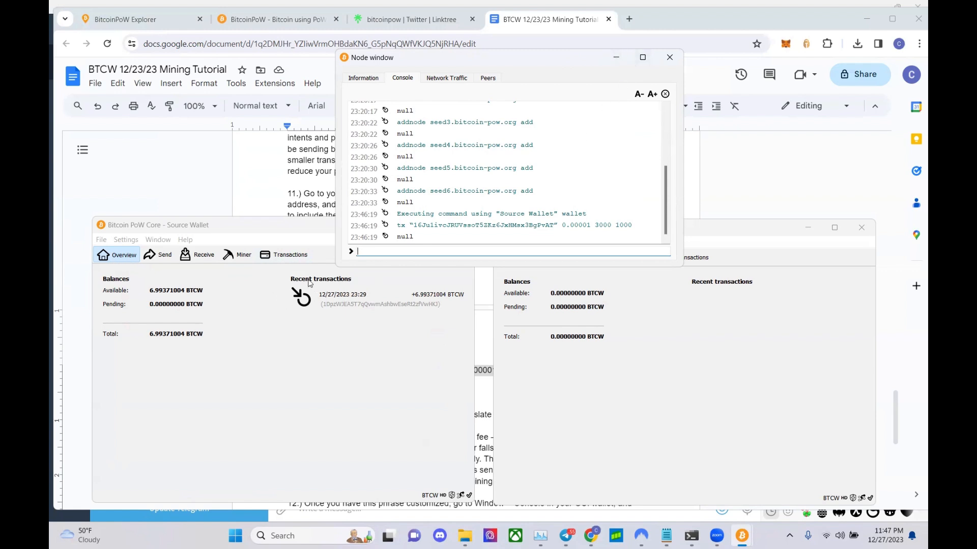
pyautogui.click(285, 255)
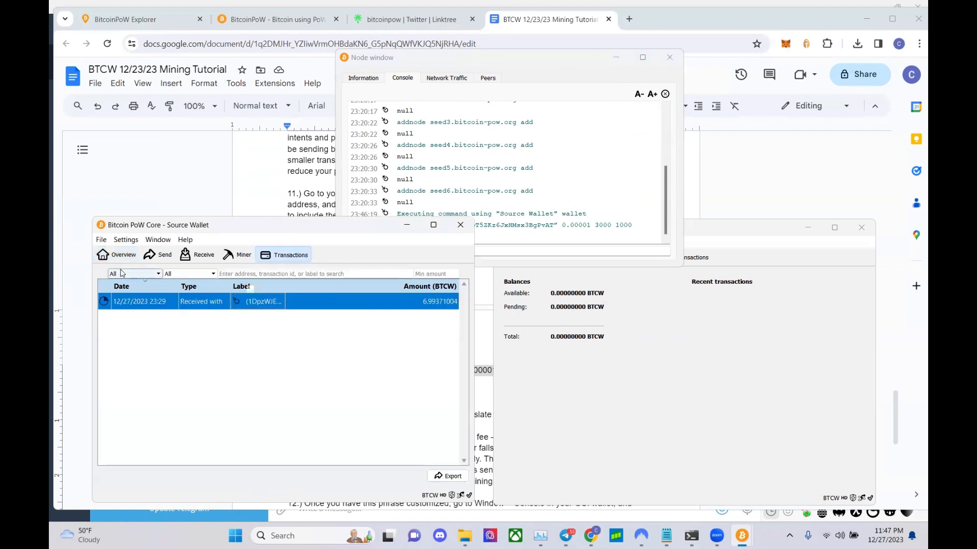
pyautogui.click(122, 255)
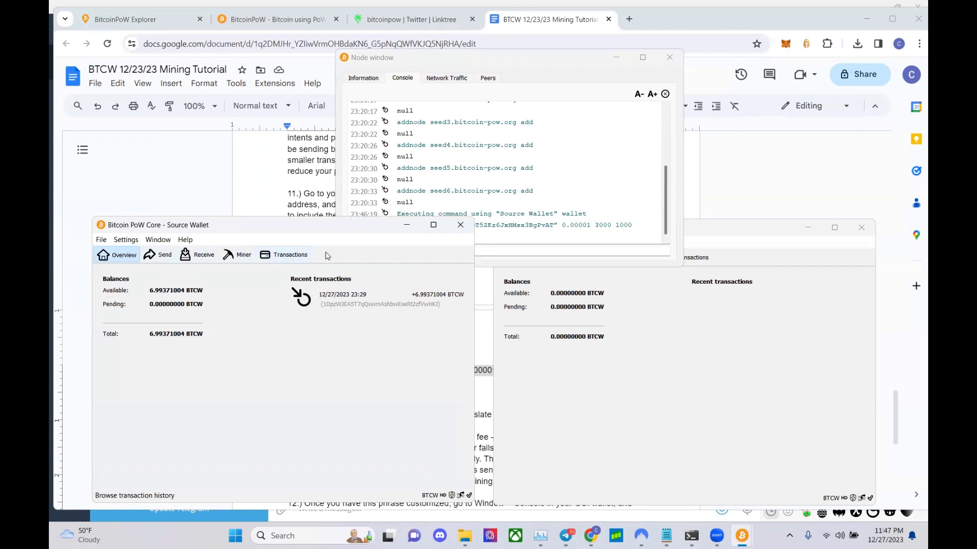
pyautogui.click(484, 63)
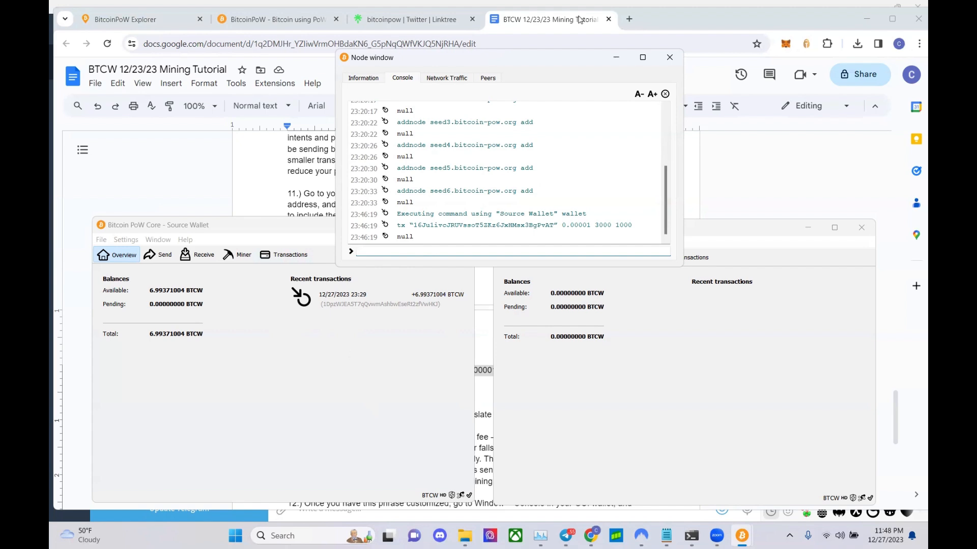
# - Copy the step 11 tx command line from the Google Docs tutorial and bring Source Wallet back up
pyautogui.click(579, 20)
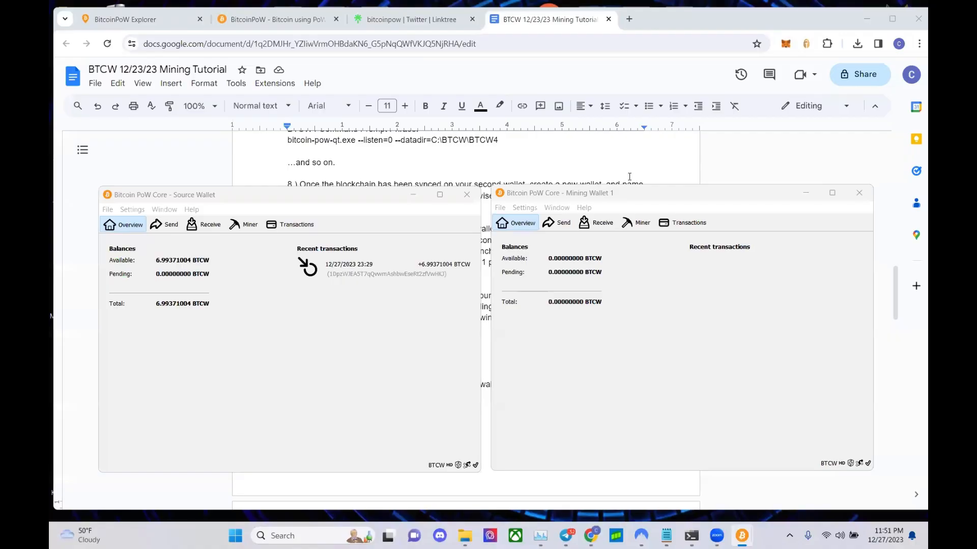
pyautogui.click(378, 185)
pyautogui.scroll(-15, 450, 275)
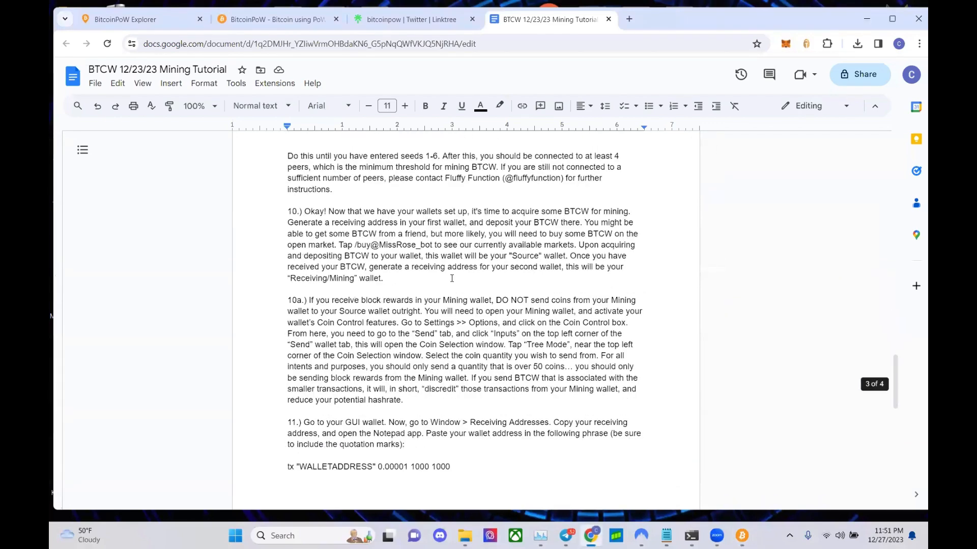
pyautogui.scroll(-2, 451, 278)
pyautogui.moveTo(539, 313); pyautogui.dragTo(288, 311)
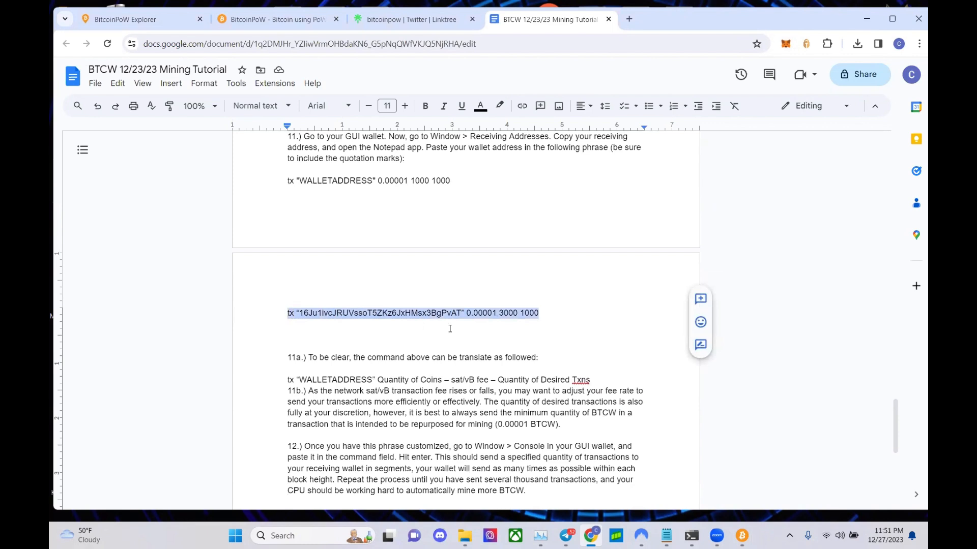
pyautogui.moveTo(742, 534)
pyautogui.click(697, 478)
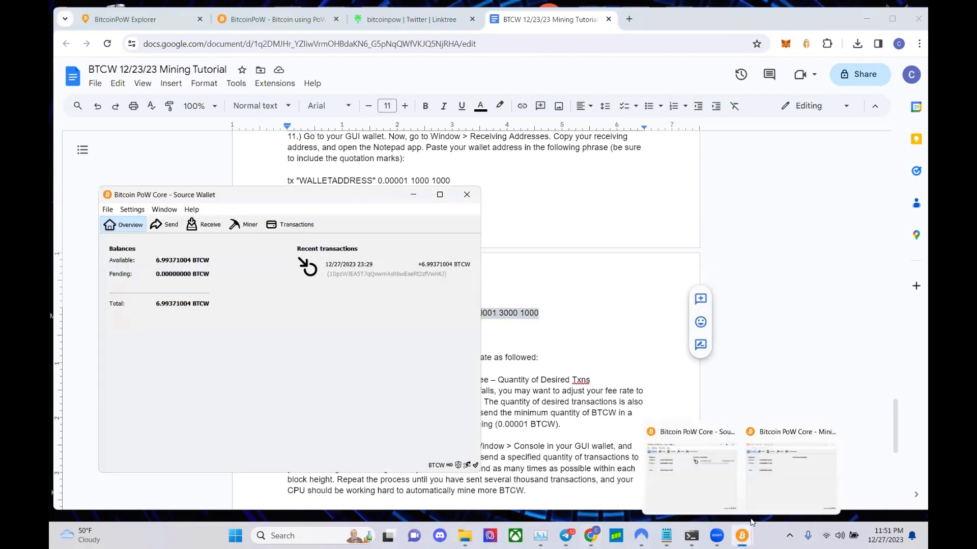
# - Open the Source Wallet console and rearrange the Source Wallet and Mining Wallet 1 windows
pyautogui.click(791, 475)
pyautogui.click(165, 209)
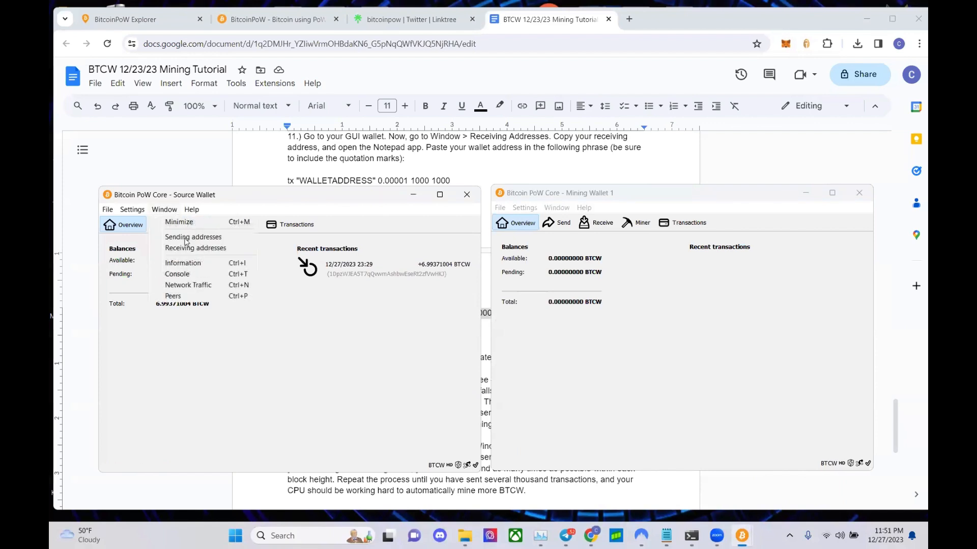
pyautogui.click(197, 274)
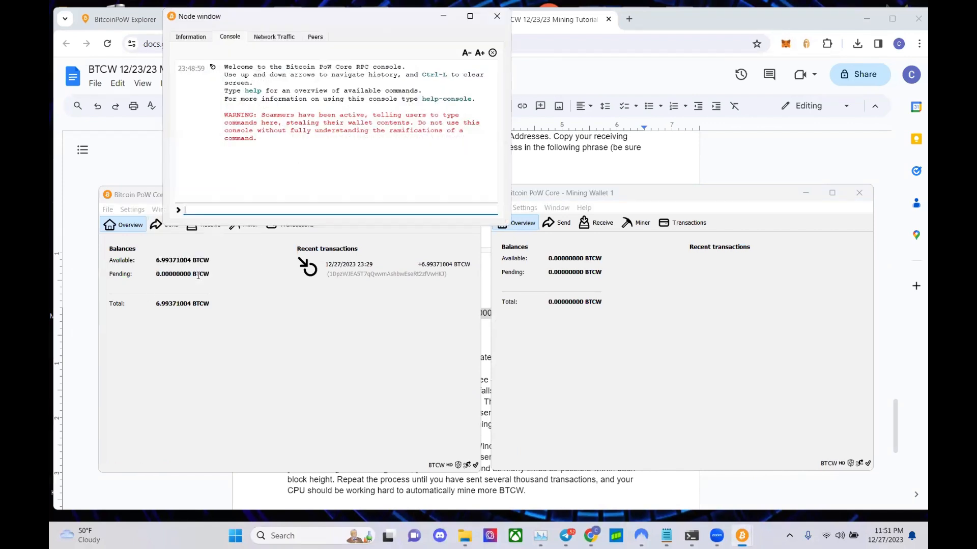
pyautogui.click(236, 288)
pyautogui.click(289, 224)
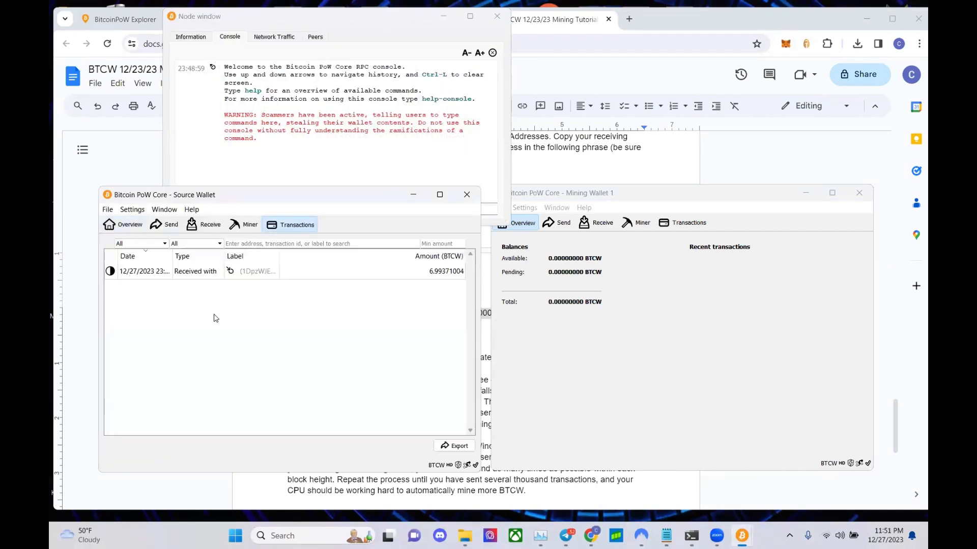
pyautogui.moveTo(311, 202); pyautogui.dragTo(310, 239)
pyautogui.click(569, 199)
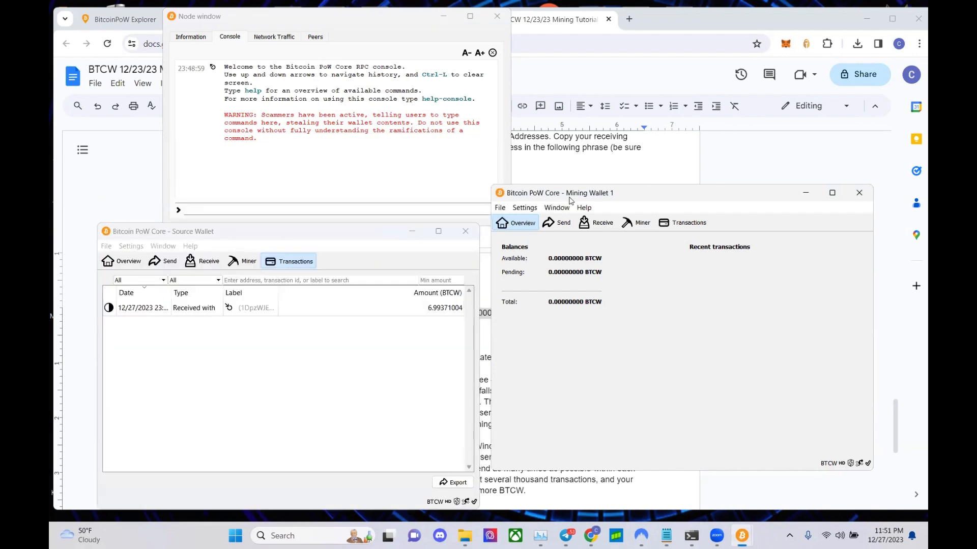
pyautogui.moveTo(569, 200); pyautogui.dragTo(588, 229)
# - Paste and run the tx command (0.00001 3000 1000), getting null, then return to Overview
pyautogui.click(422, 206)
pyautogui.write('tx "16Ju1ivcJRUVssoT5ZKz6JxHMsx38gPvAT" 0.00001 3000 1000')
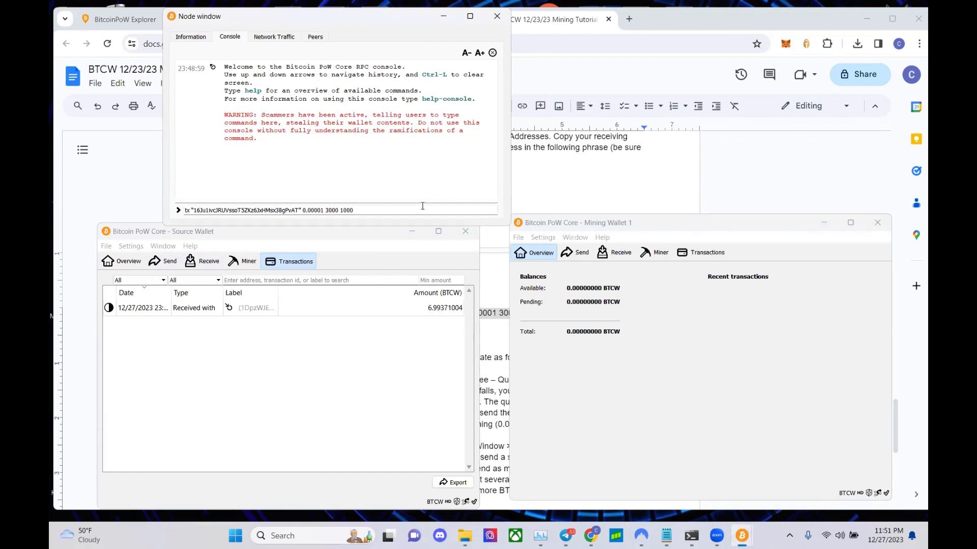
pyautogui.press('Return')
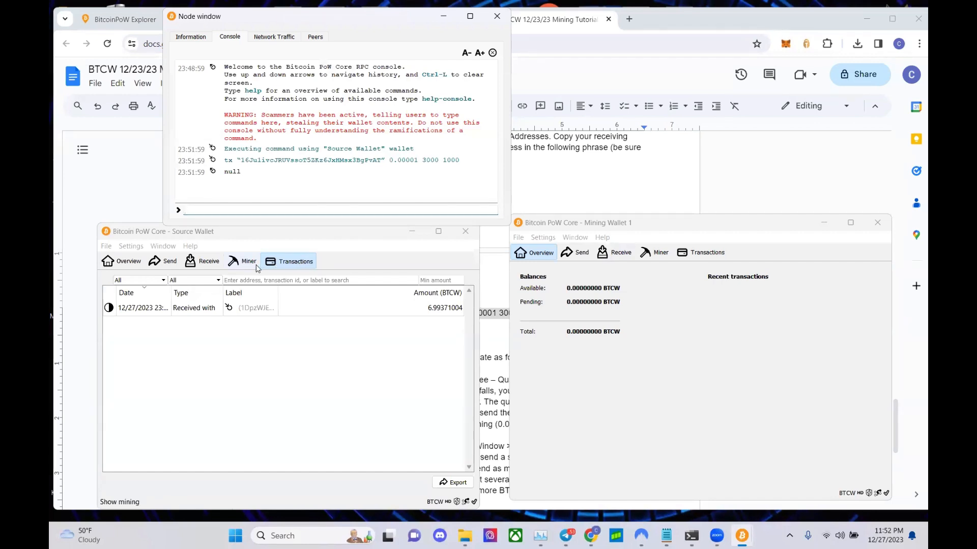
pyautogui.click(129, 261)
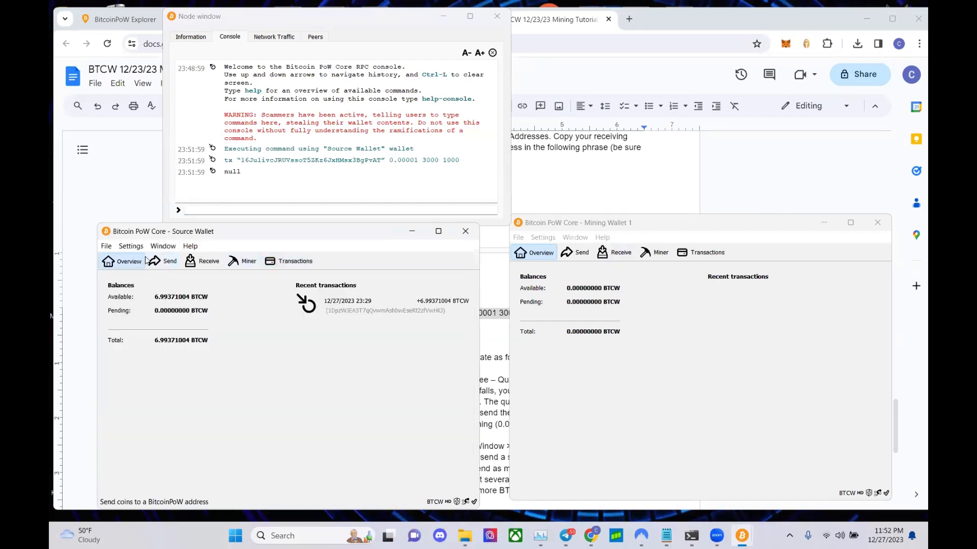
# - Reload the BitcoinPoW Explorer network summary, now showing latest block 3,618
pyautogui.click(133, 109)
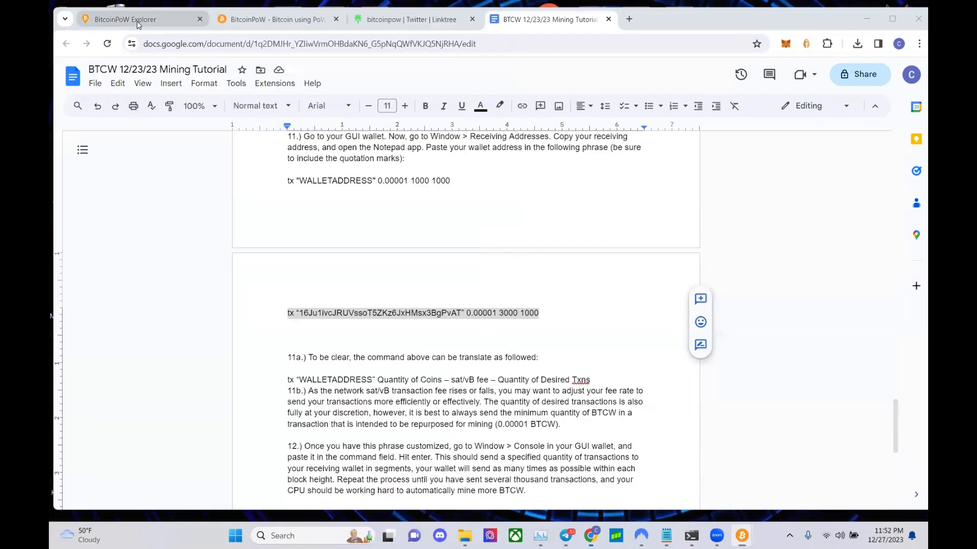
pyautogui.click(133, 21)
pyautogui.click(108, 43)
pyautogui.click(109, 42)
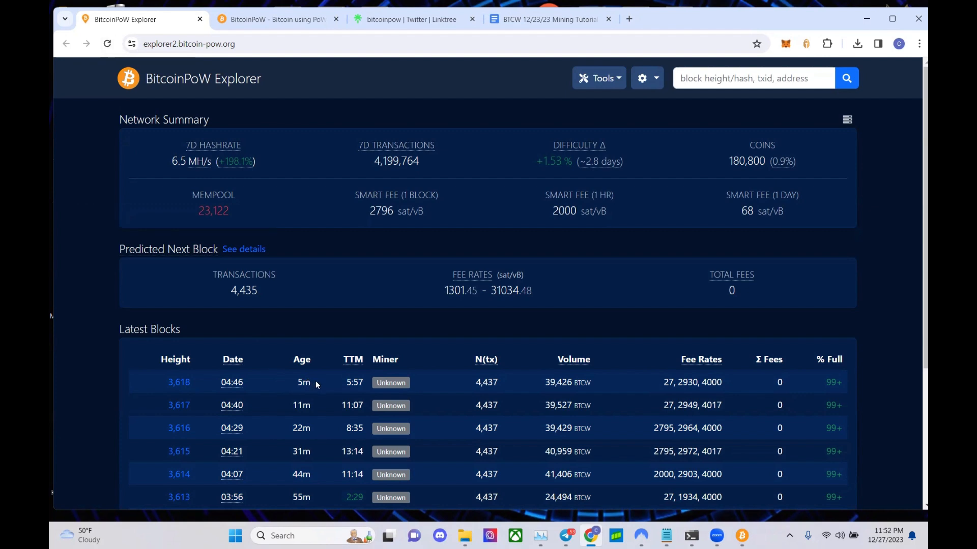
# - Raise the Node console, Mining Wallet 1 and Source Wallet windows over the explorer
pyautogui.moveTo(739, 530)
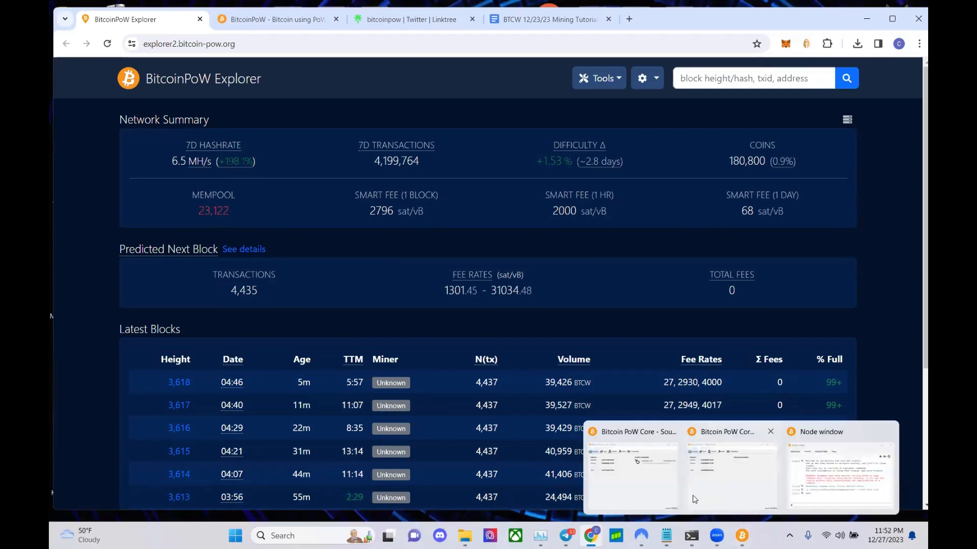
pyautogui.click(839, 468)
pyautogui.moveTo(739, 532)
pyautogui.click(725, 474)
pyautogui.click(615, 465)
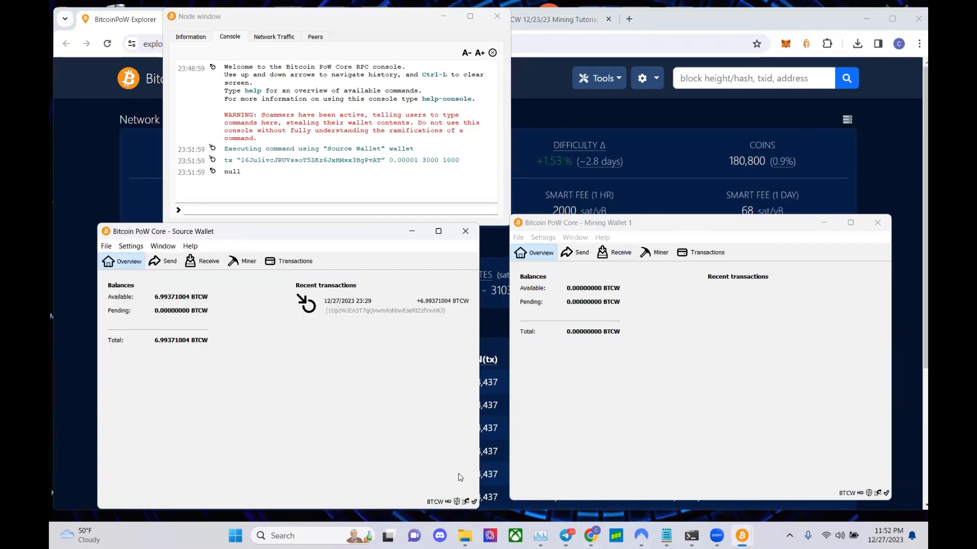
# - Arrange the wallets and check the received transaction's status, now at 5 of 6 confirmations
pyautogui.click(631, 450)
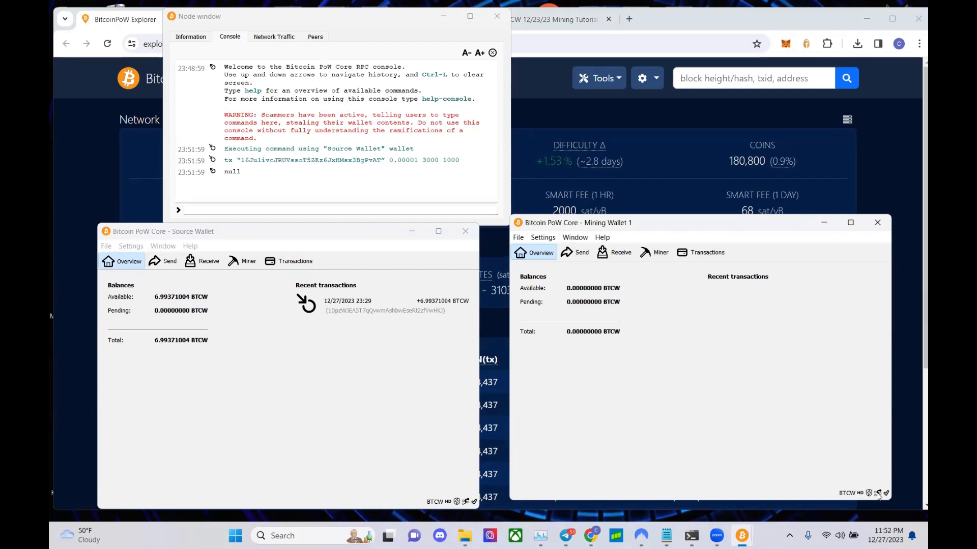
pyautogui.click(356, 375)
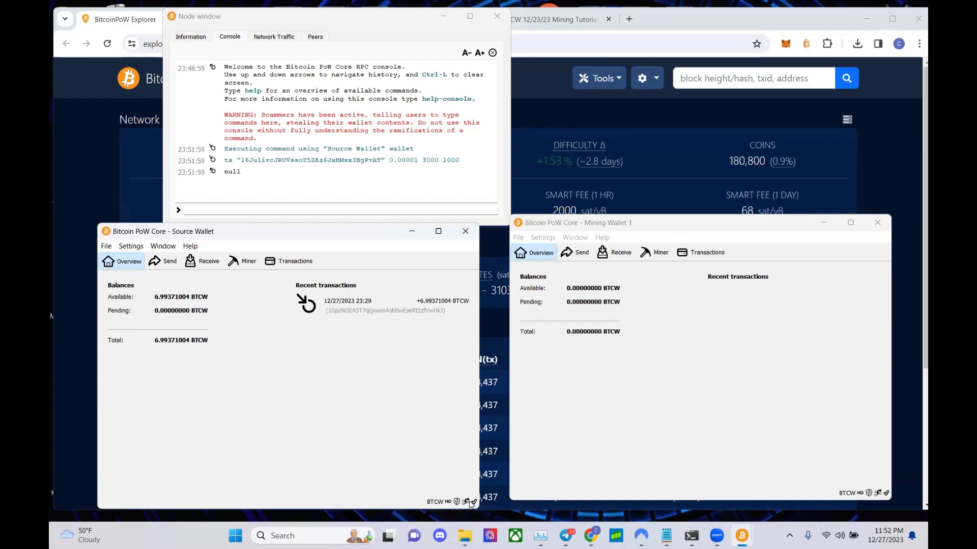
pyautogui.click(594, 227)
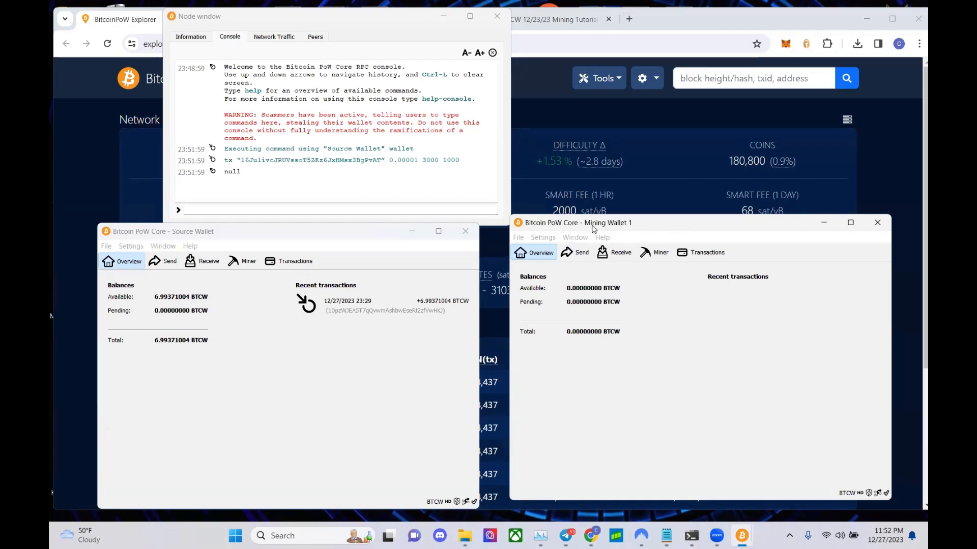
pyautogui.moveTo(594, 229); pyautogui.dragTo(594, 239)
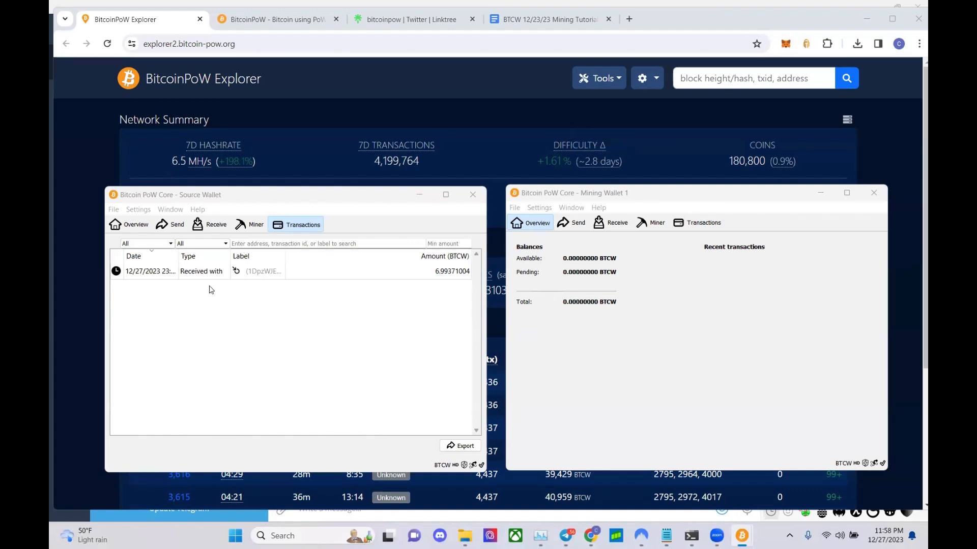
pyautogui.click(206, 272)
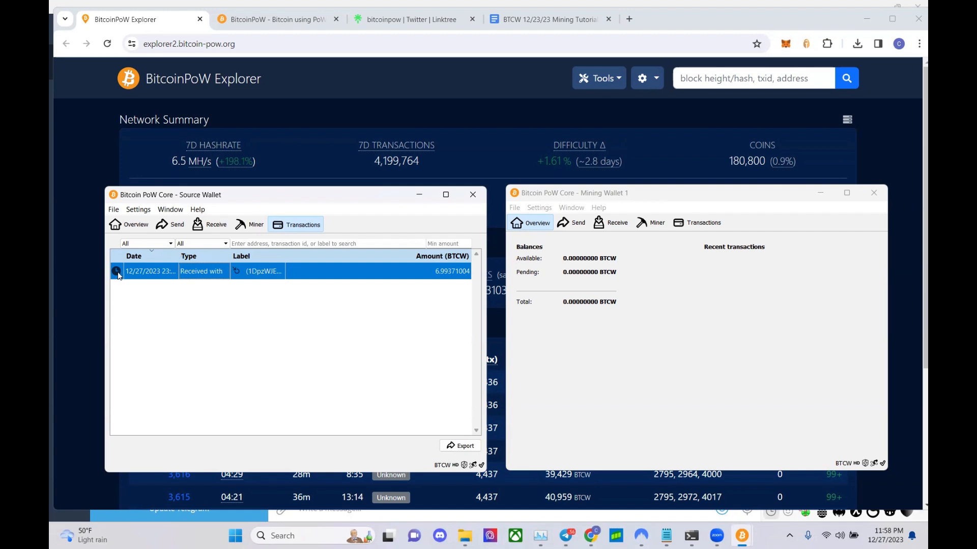
pyautogui.moveTo(116, 275)
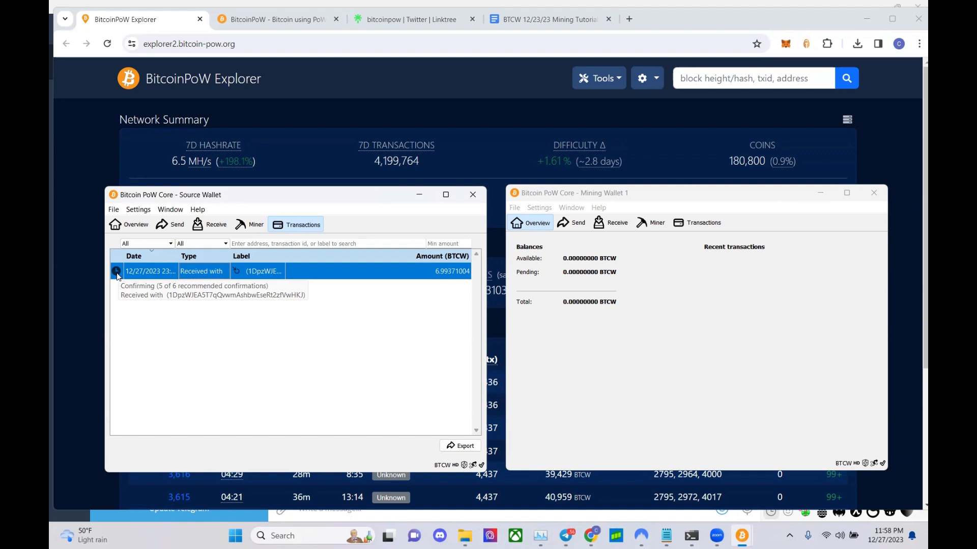
# - Revisit Overview and Transactions, open and close the Source Wallet console, then bring the explorer forward
pyautogui.click(127, 225)
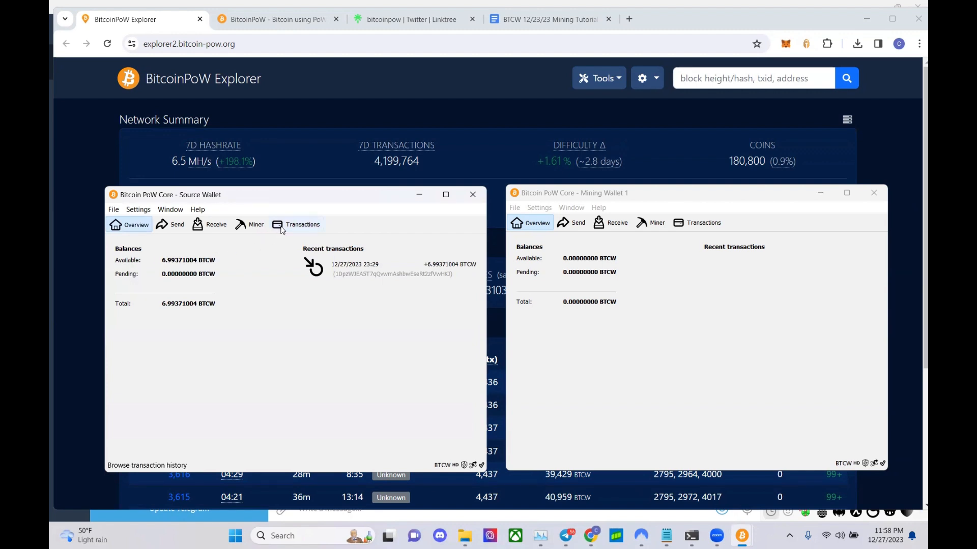
pyautogui.click(296, 224)
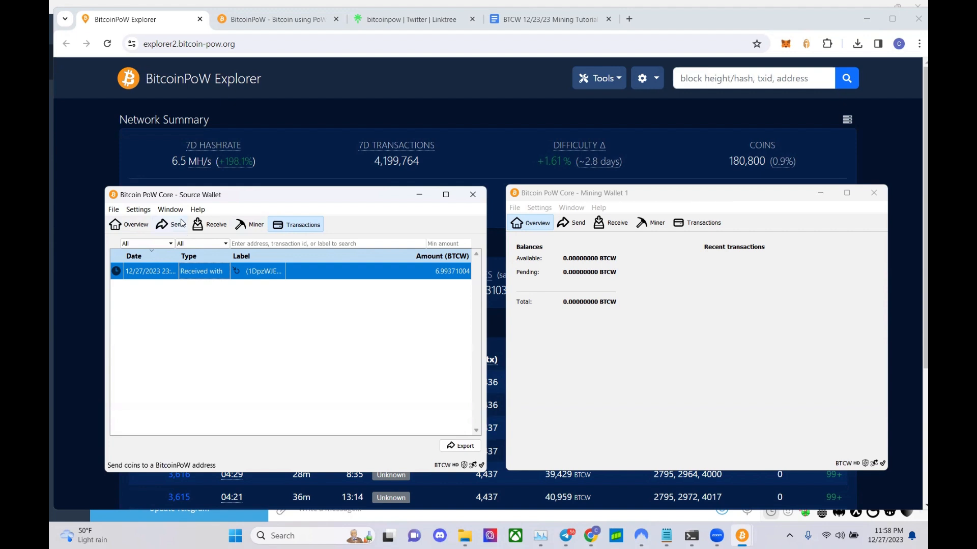
pyautogui.click(133, 227)
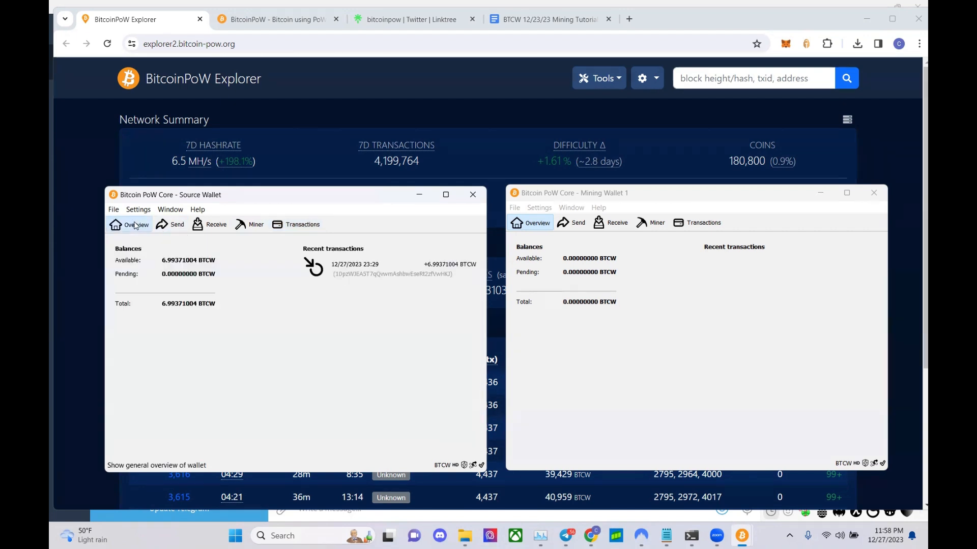
pyautogui.click(170, 209)
pyautogui.click(197, 270)
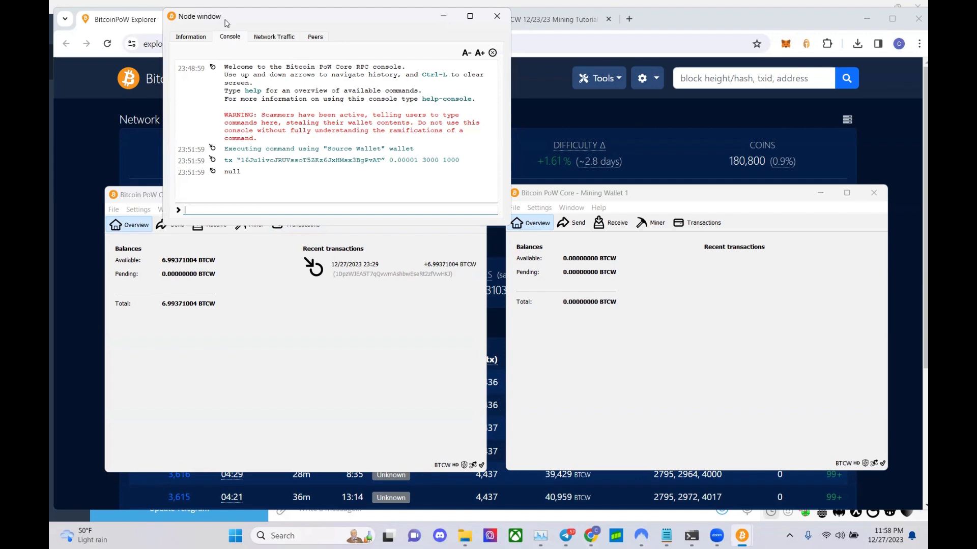
pyautogui.click(497, 16)
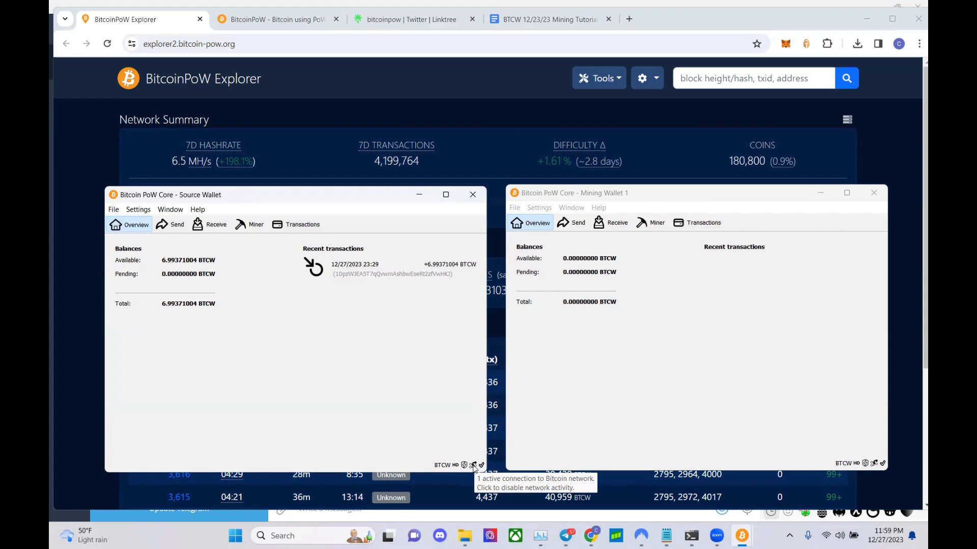
pyautogui.click(610, 435)
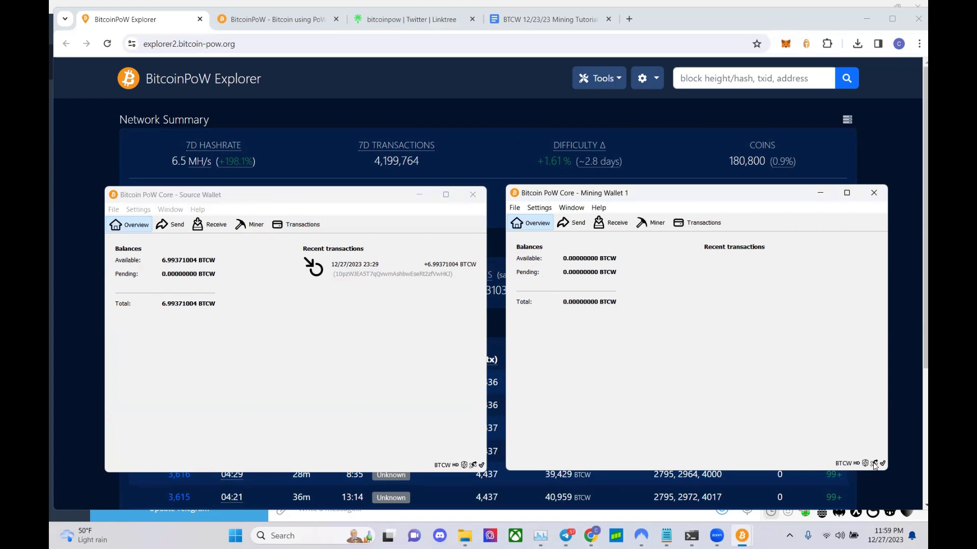
pyautogui.click(900, 378)
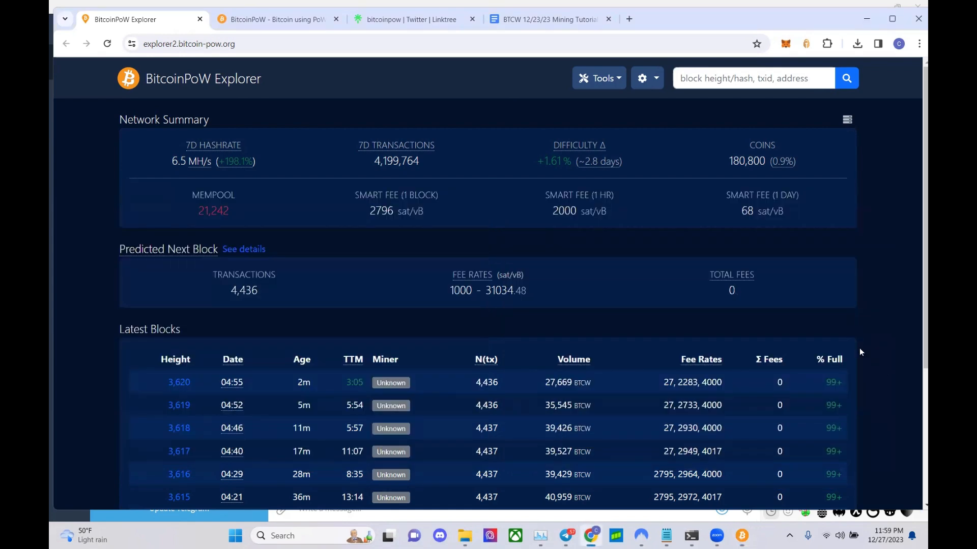
# - Open the explorer's Peers page (499 peers) and select the first peer address 209.250.230.118:8555
pyautogui.scroll(-4, 860, 351)
pyautogui.scroll(4, 538, 429)
pyautogui.click(588, 78)
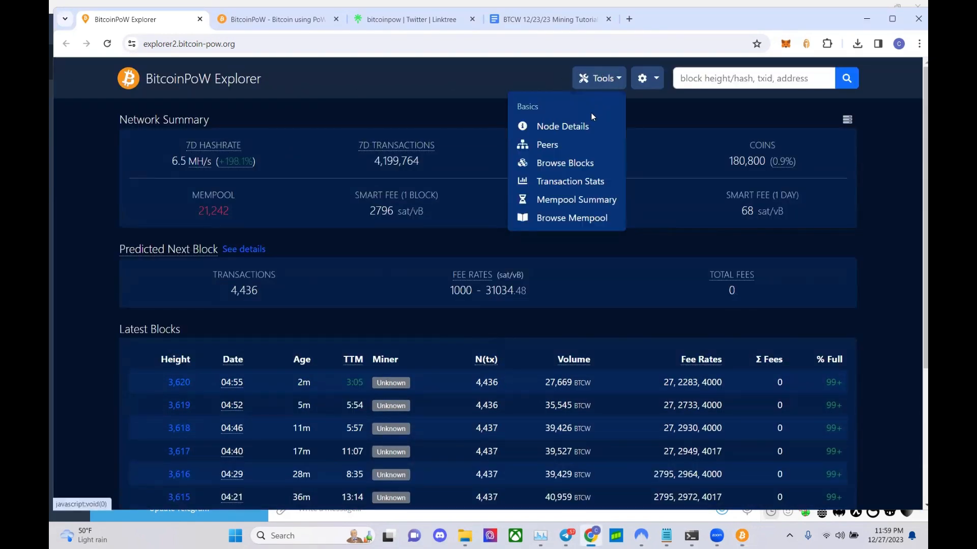
pyautogui.click(576, 145)
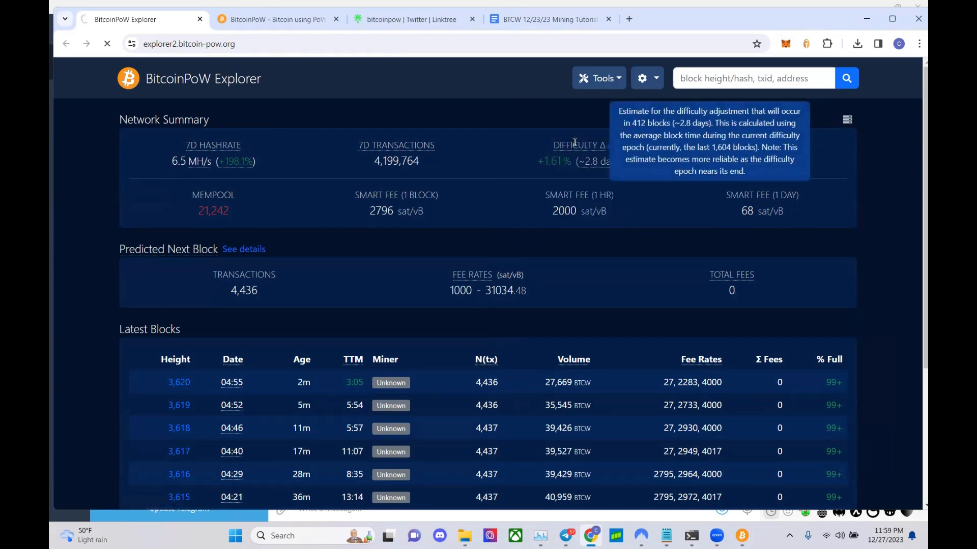
pyautogui.click(613, 80)
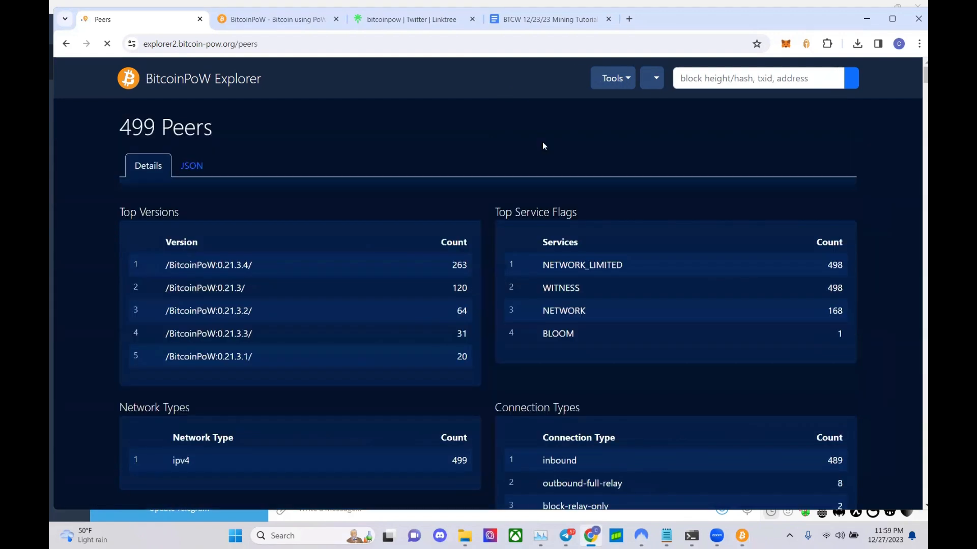
pyautogui.scroll(-5, 428, 207)
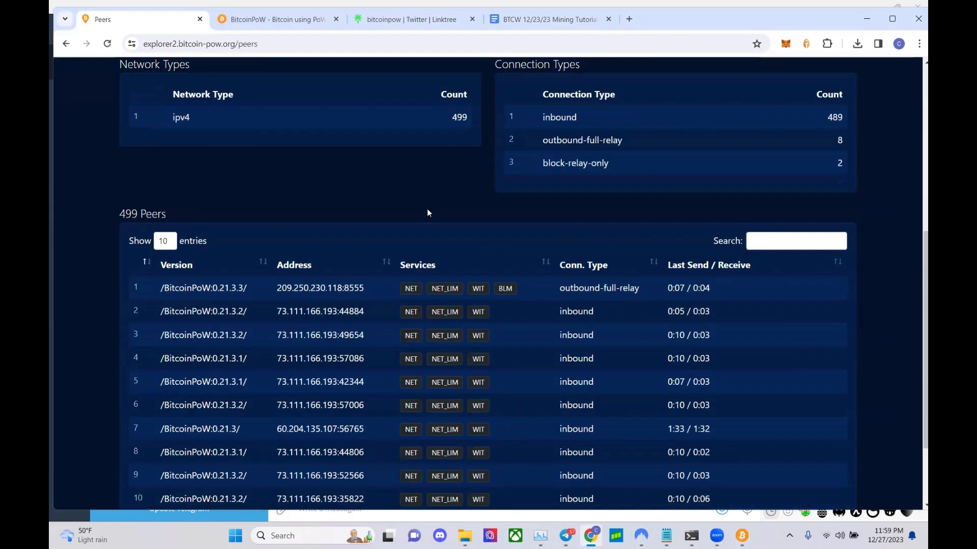
pyautogui.scroll(6, 330, 213)
pyautogui.scroll(-7, 330, 213)
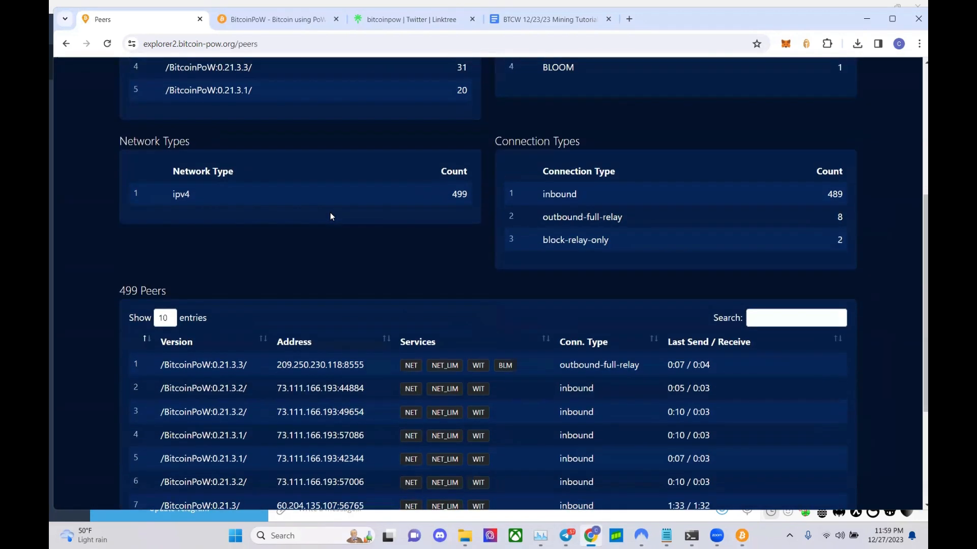
pyautogui.moveTo(278, 232); pyautogui.dragTo(366, 235)
pyautogui.hotkey('ctrl', 'c')
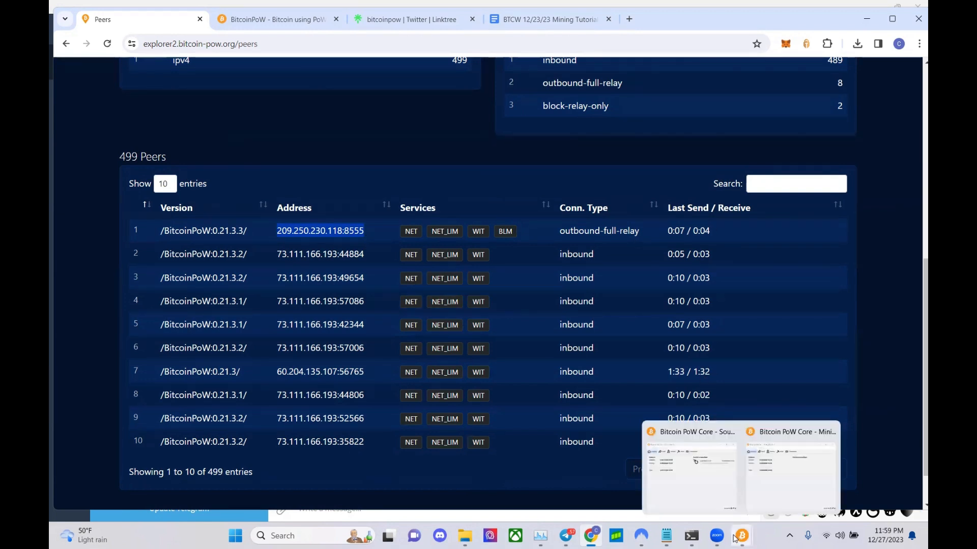
# - Run addnode 209.250.230.118:8555 add in the Source Wallet console, then close it
pyautogui.click(721, 499)
pyautogui.moveTo(739, 540)
pyautogui.click(791, 468)
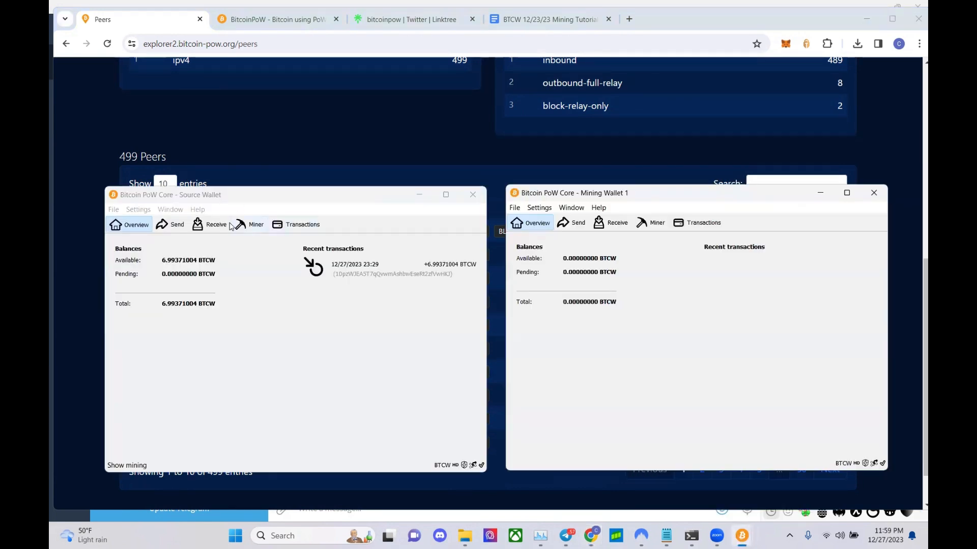
pyautogui.click(170, 209)
pyautogui.click(179, 270)
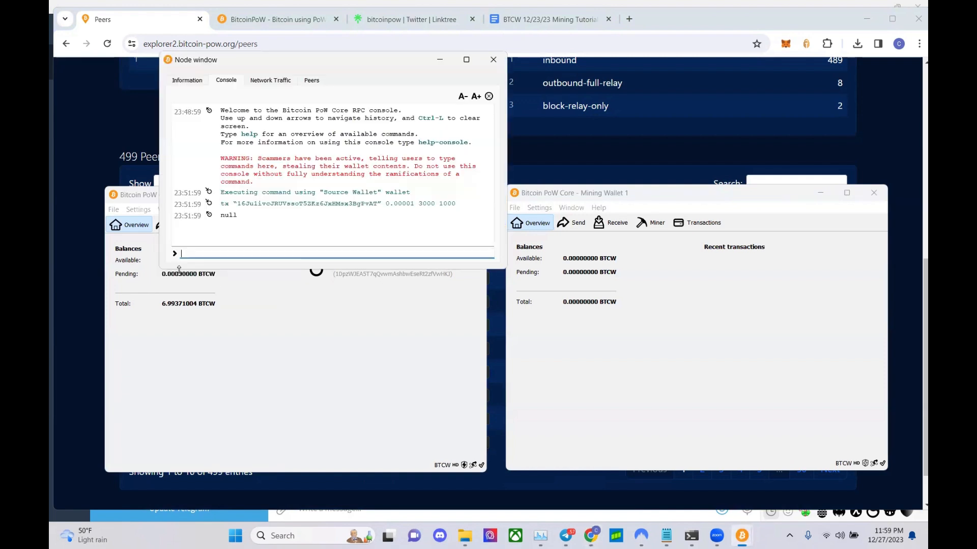
pyautogui.write('addnode')
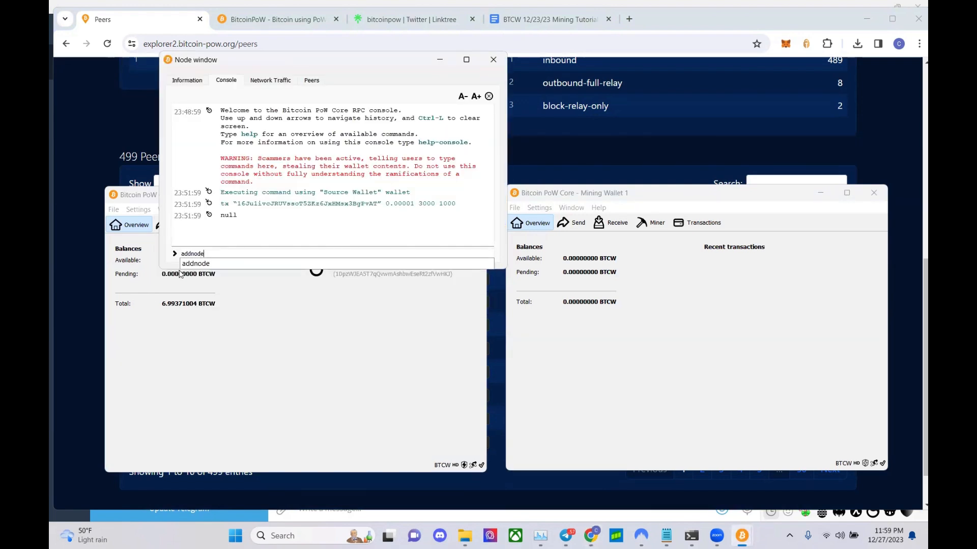
pyautogui.hotkey('ctrl', 'v')
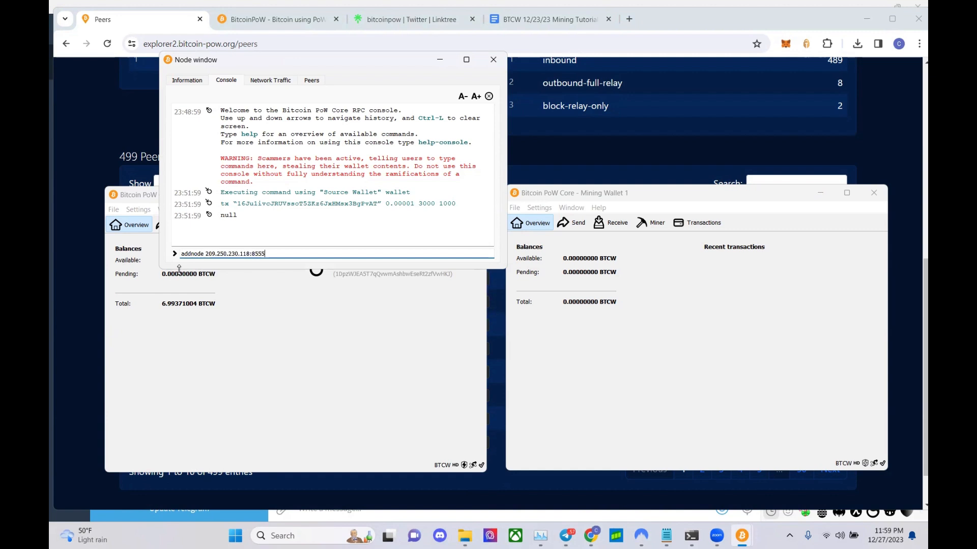
pyautogui.write('add')
pyautogui.press('Return')
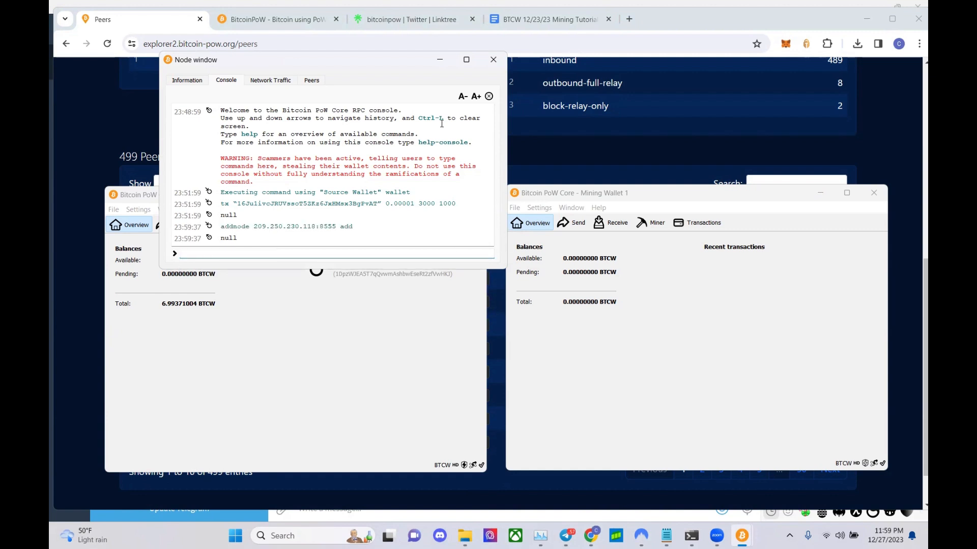
pyautogui.click(493, 60)
# - Run addnode with the pasted 209.250.230.118:8555 address in Mining Wallet 1's console
pyautogui.click(571, 208)
pyautogui.click(594, 273)
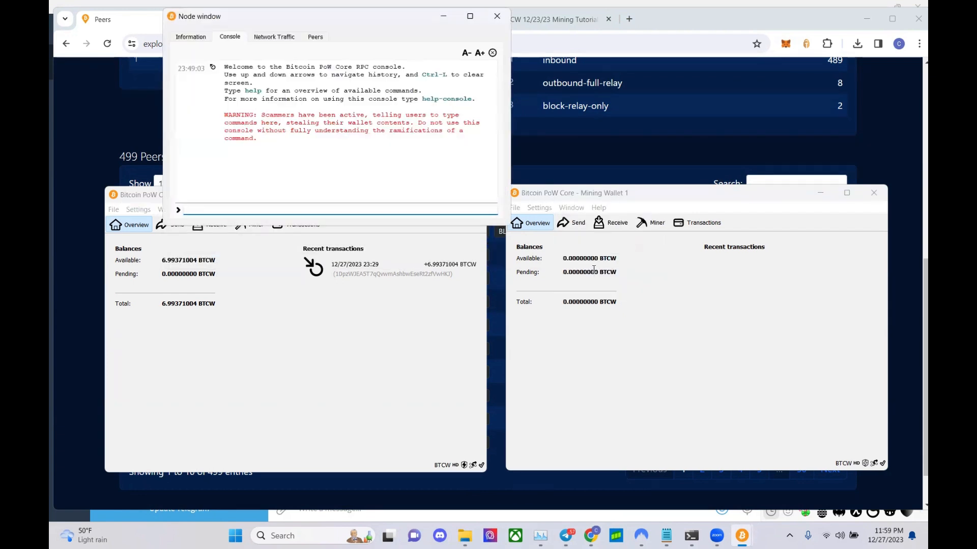
pyautogui.write('addnode')
pyautogui.hotkey('ctrl', 'v')
pyautogui.press('Return')
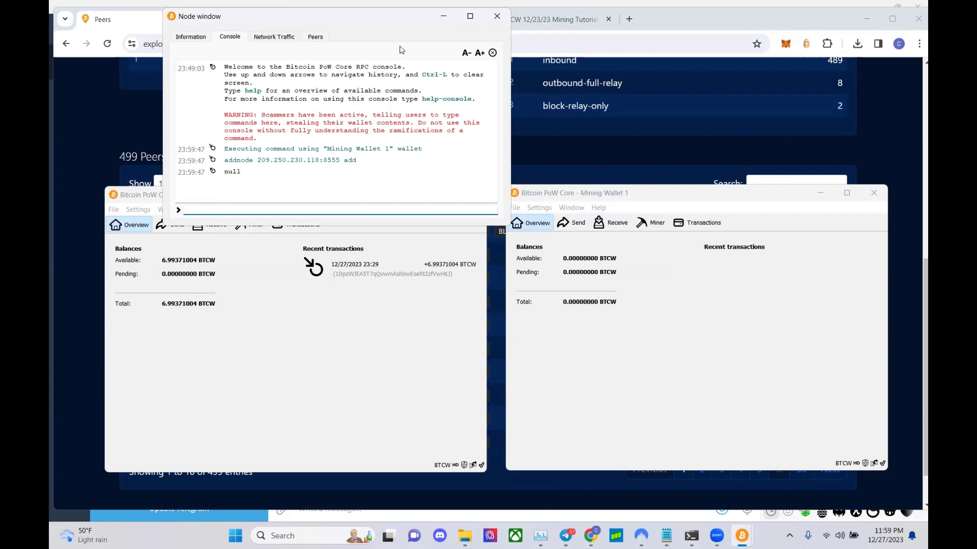
# - Retry addnode with the address in quotes, which reports Node already added (code -23)
pyautogui.moveTo(219, 19); pyautogui.dragTo(219, 23)
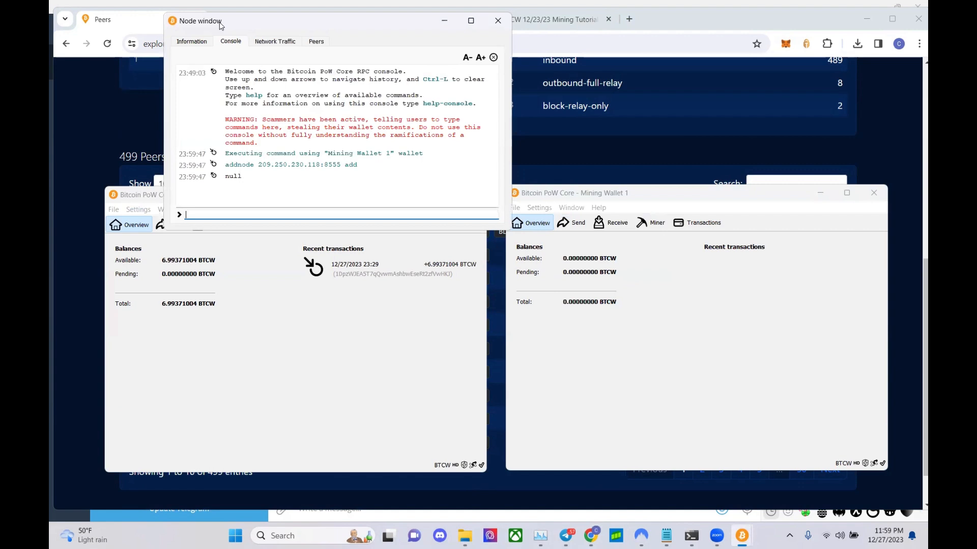
pyautogui.moveTo(219, 23); pyautogui.dragTo(348, 112)
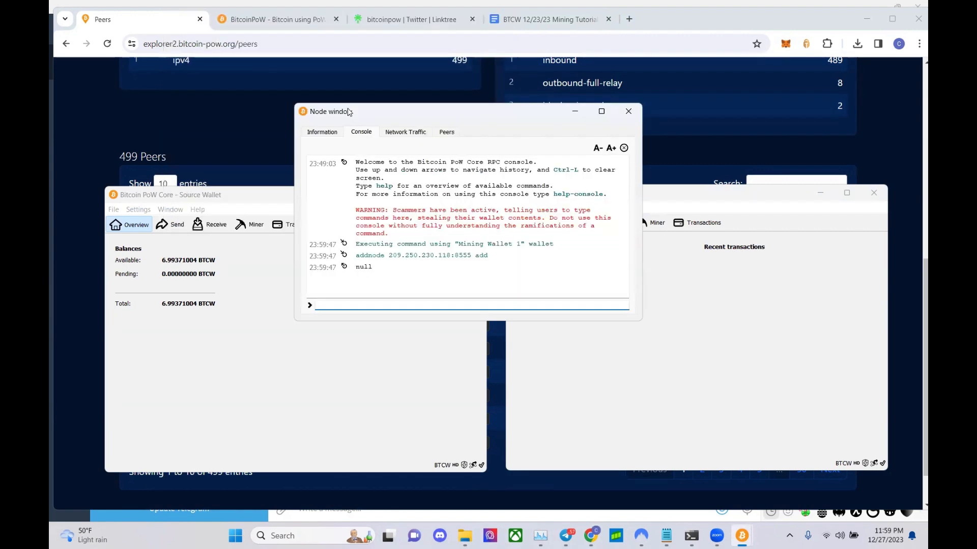
pyautogui.write('addnode "')
pyautogui.hotkey('ctrl', 'v')
pyautogui.write('" add')
pyautogui.press('Return')
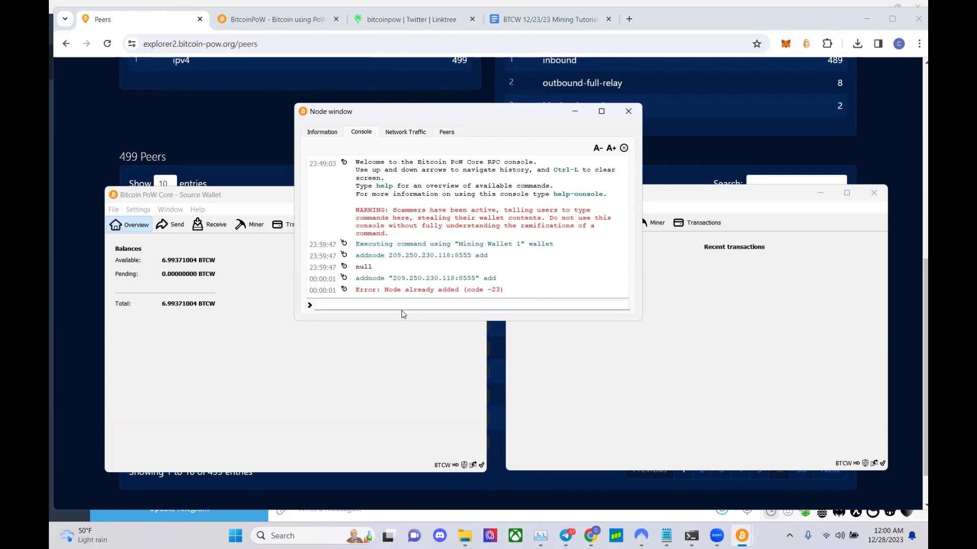
# - Page the peers table to entries 51–60 and select outbound peer 149.102.154.67:8555
pyautogui.click(628, 112)
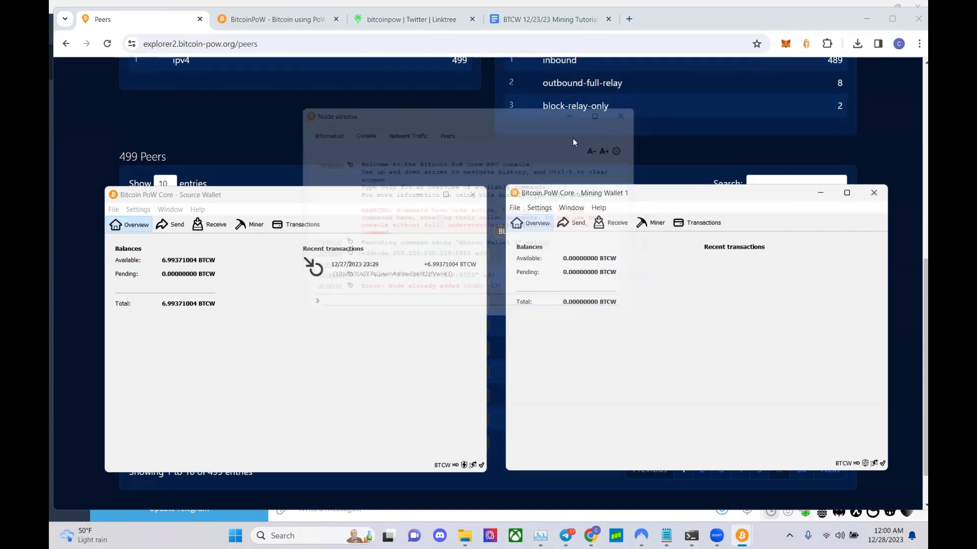
pyautogui.click(484, 171)
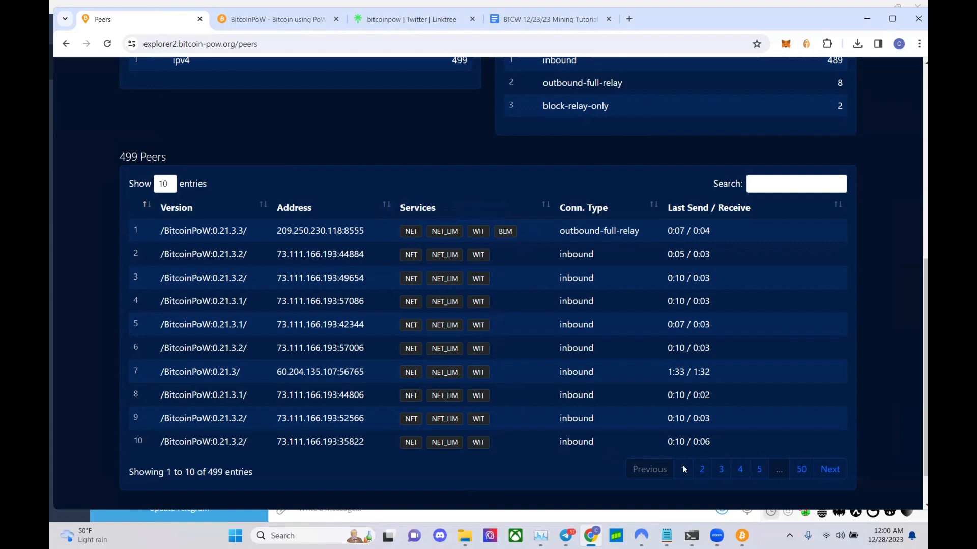
pyautogui.click(759, 468)
pyautogui.click(759, 468)
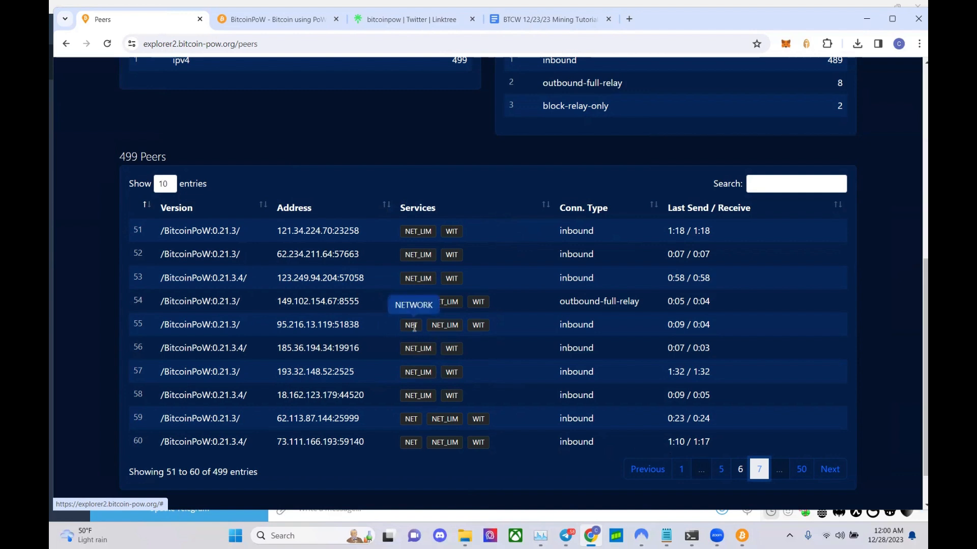
pyautogui.moveTo(366, 303); pyautogui.dragTo(280, 304)
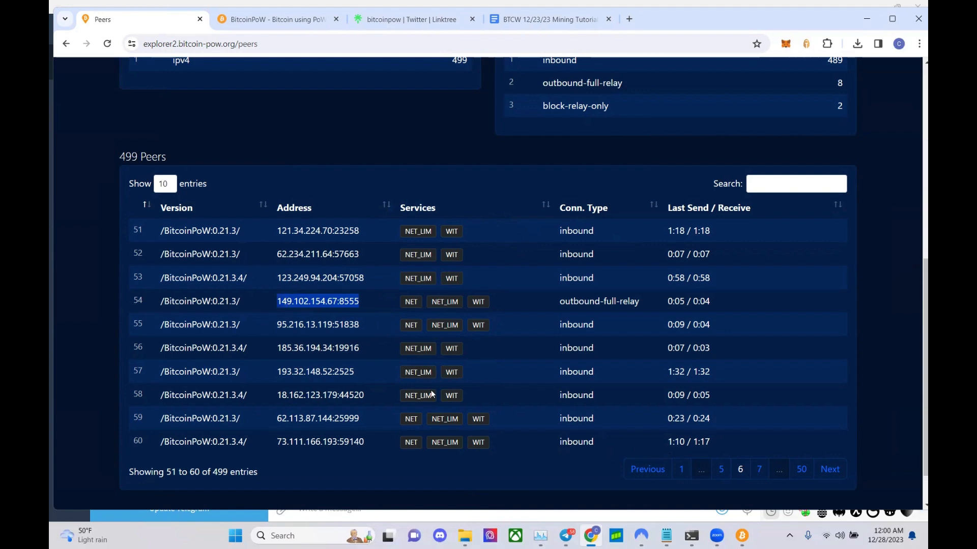
# - Run addnode 149.102.154.67:8555 add in the Source Wallet console, returning null
pyautogui.moveTo(743, 537)
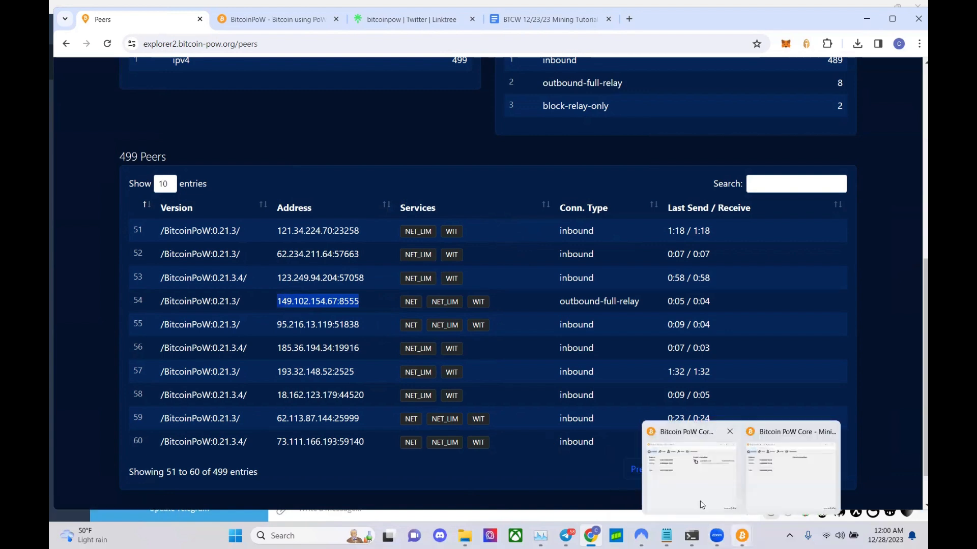
pyautogui.click(706, 499)
pyautogui.click(770, 485)
pyautogui.click(170, 209)
pyautogui.click(183, 273)
pyautogui.write('149.102.154.67:8555')
pyautogui.write('add')
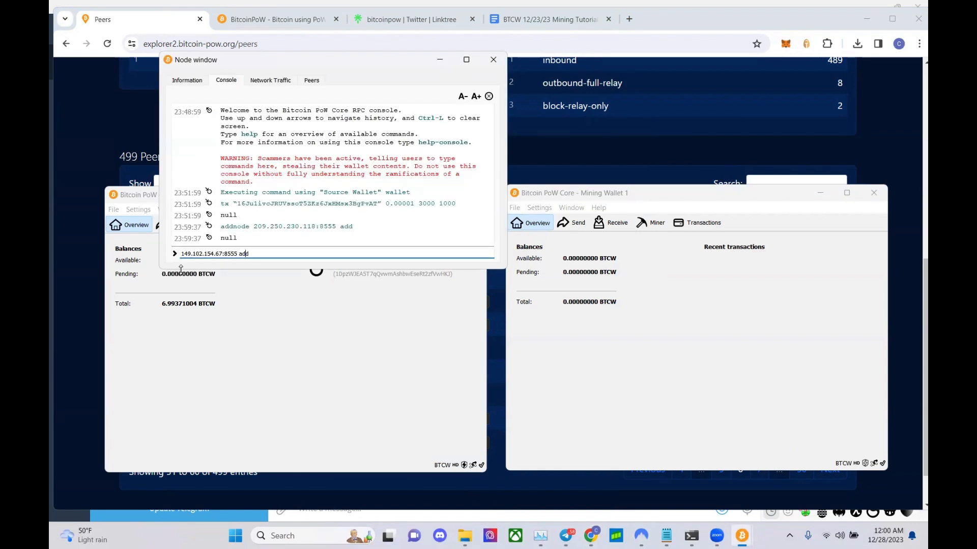
pyautogui.write('addnode')
pyautogui.press('Return')
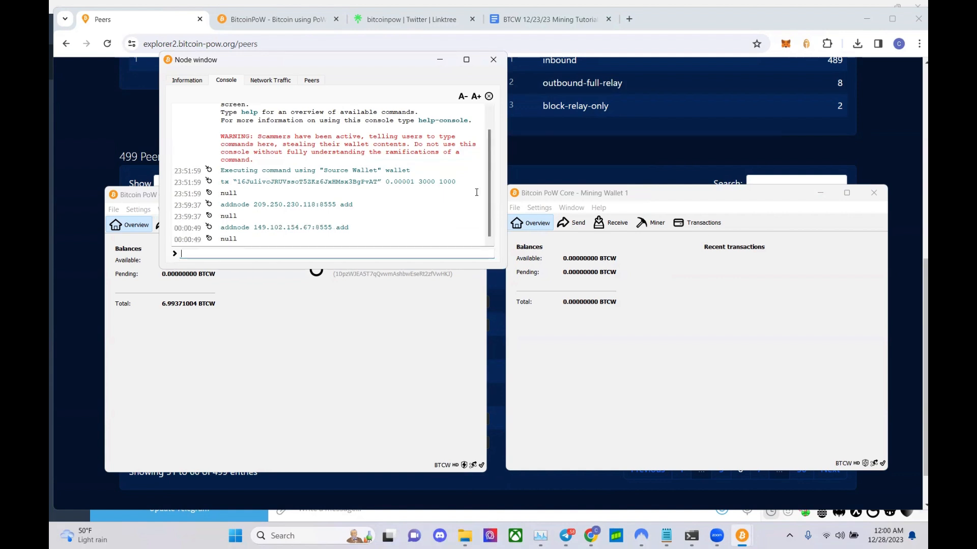
# - Run addnode 149.102.154.67:8555 add in Mining Wallet 1's console and close it
pyautogui.click(572, 208)
pyautogui.click(595, 272)
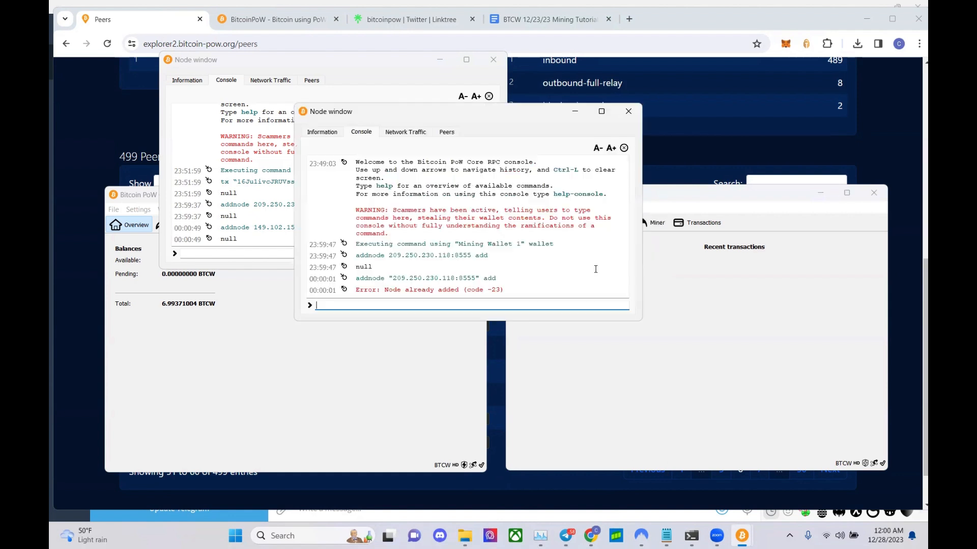
pyautogui.write('addnode')
pyautogui.write('149.102.154.67:8555')
pyautogui.write('add')
pyautogui.press('Return')
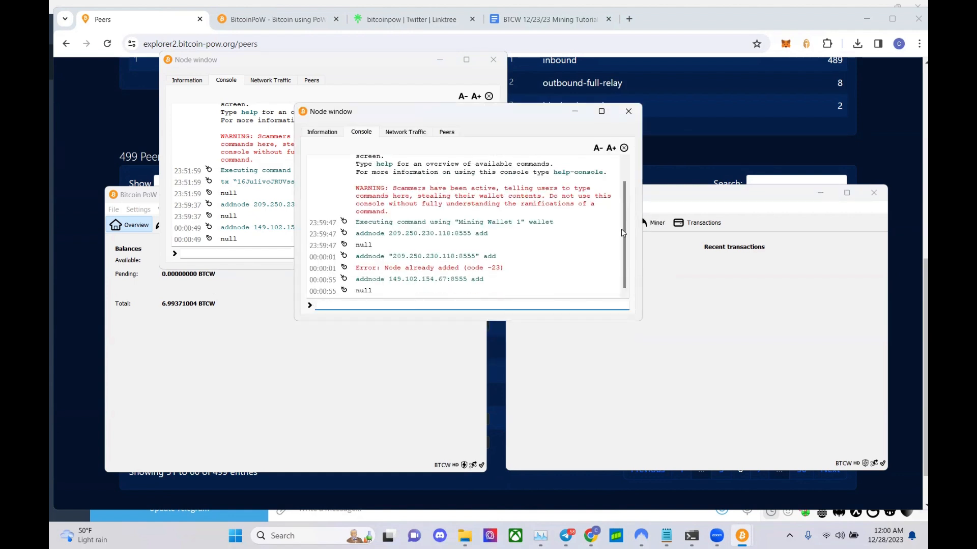
pyautogui.click(628, 112)
# - Close the Source Wallet console, check its Overview, and return to the BitcoinPoW Explorer home page
pyautogui.click(493, 59)
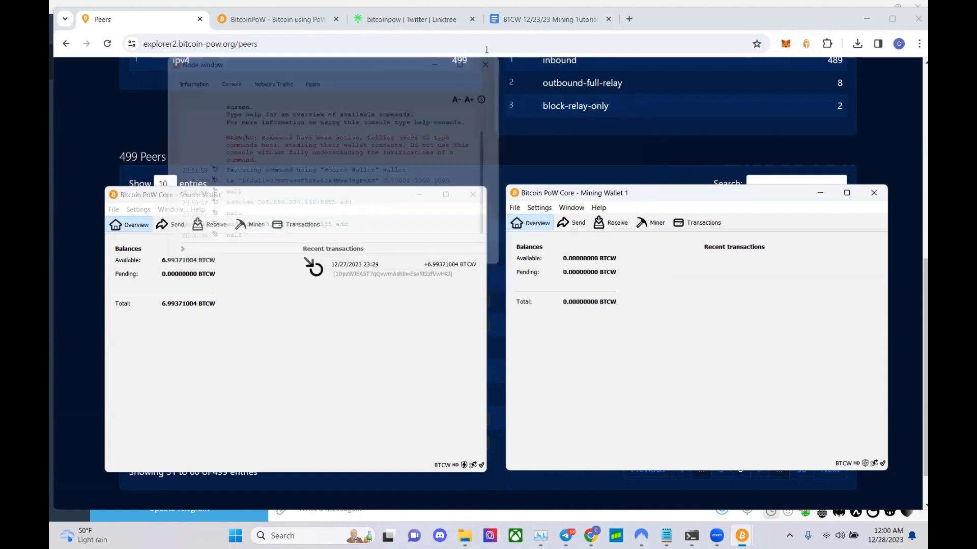
pyautogui.click(544, 172)
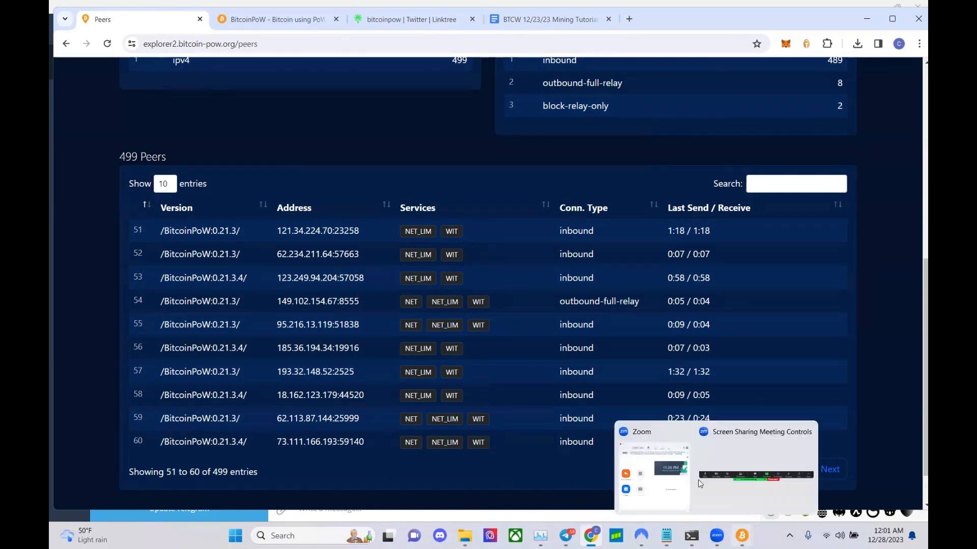
pyautogui.click(742, 534)
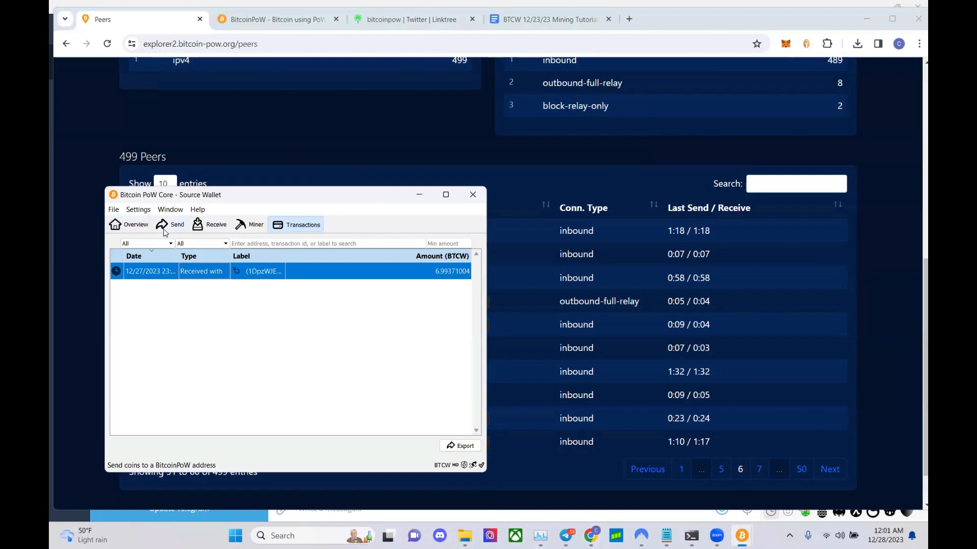
pyautogui.click(129, 224)
pyautogui.click(97, 235)
pyautogui.scroll(8, 100, 235)
pyautogui.click(174, 85)
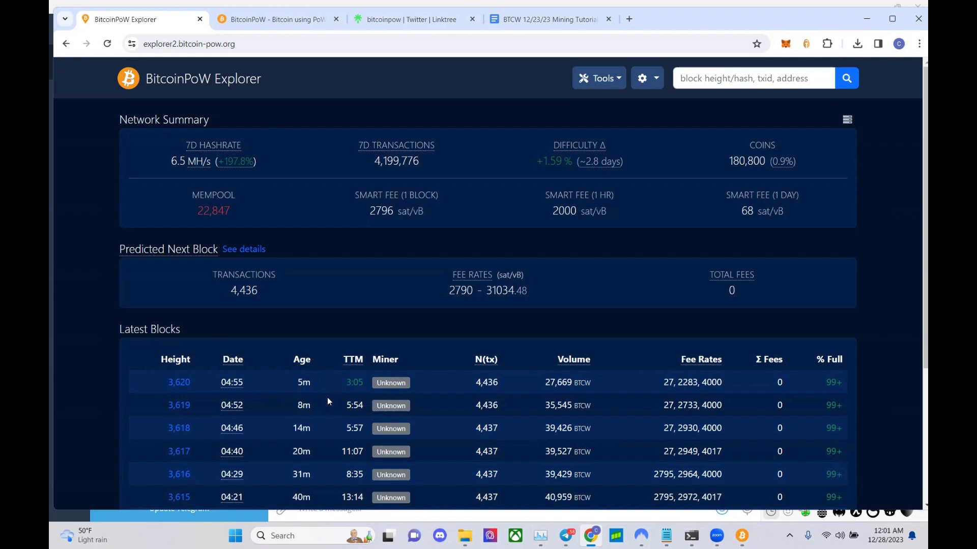
# - Reload the explorer home page until block 3,621 appears and the mempool drops to 21,965
pyautogui.moveTo(238, 382)
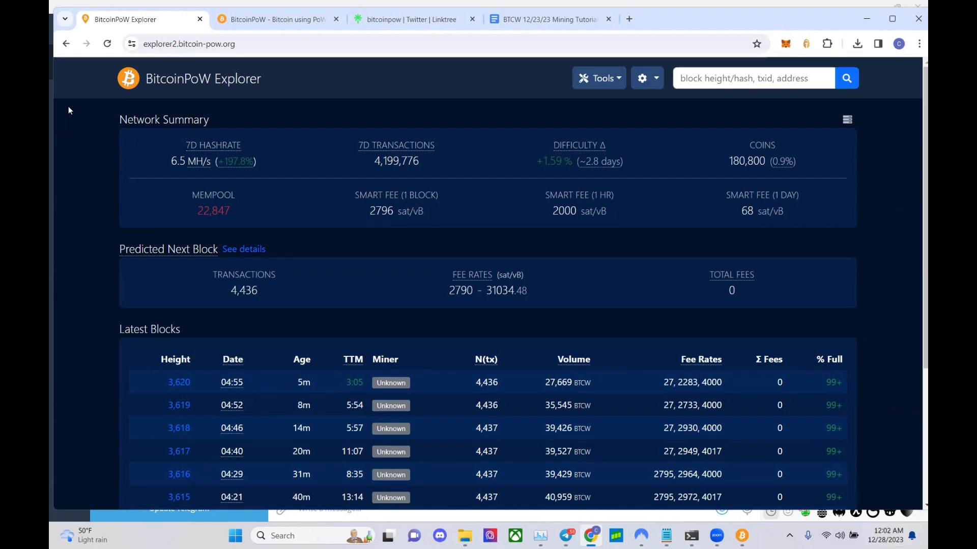
pyautogui.click(108, 44)
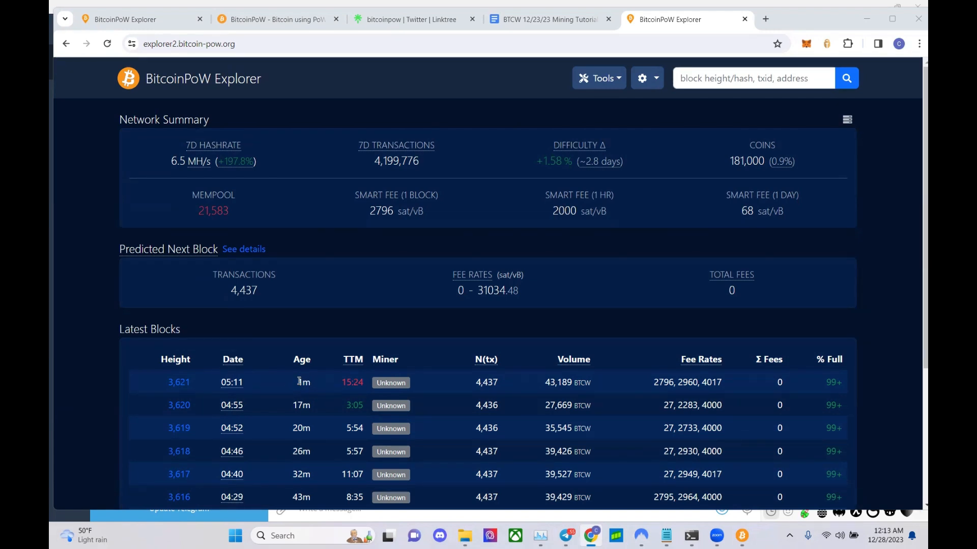
pyautogui.click(108, 43)
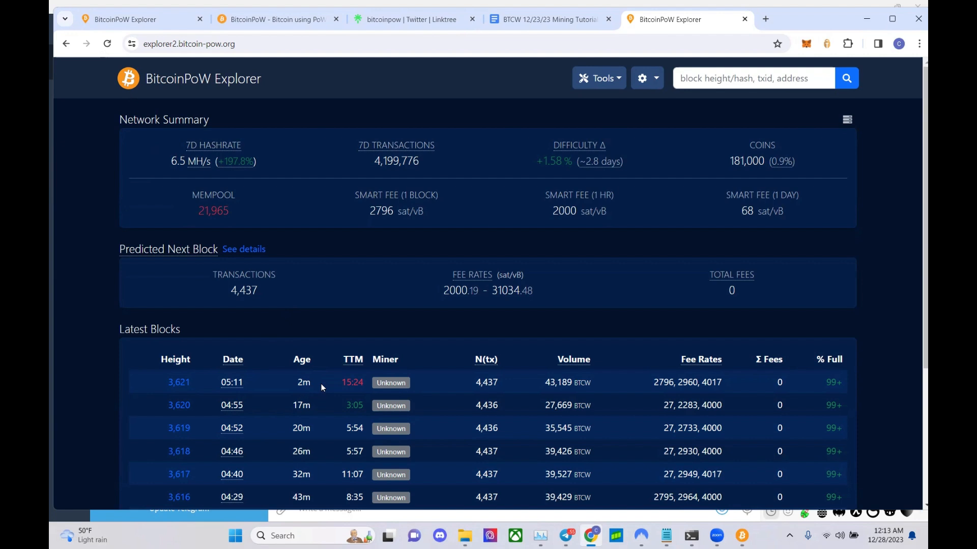
# - Bring up the Source Wallet and Mining Wallet 1 and glance at the Source Wallet's transaction history
pyautogui.click(740, 534)
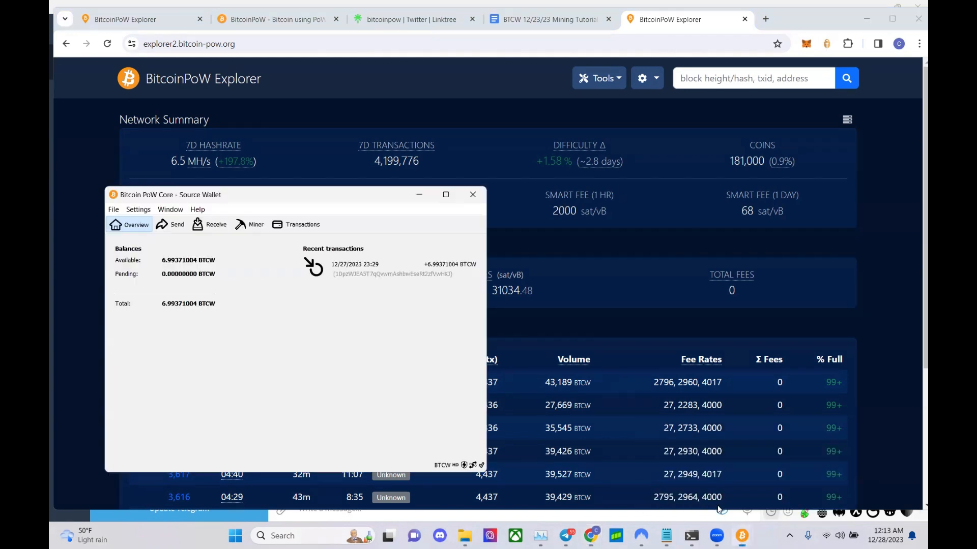
pyautogui.click(777, 493)
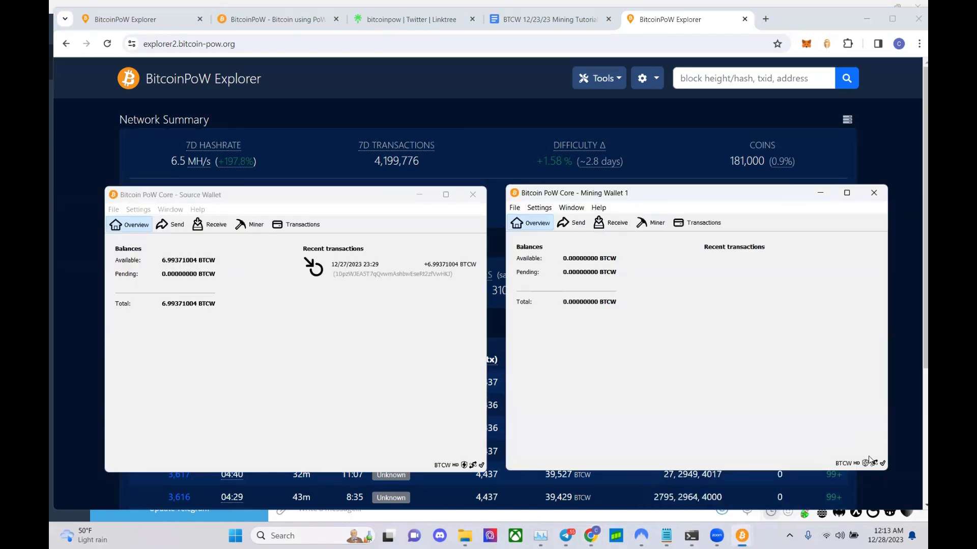
pyautogui.click(465, 446)
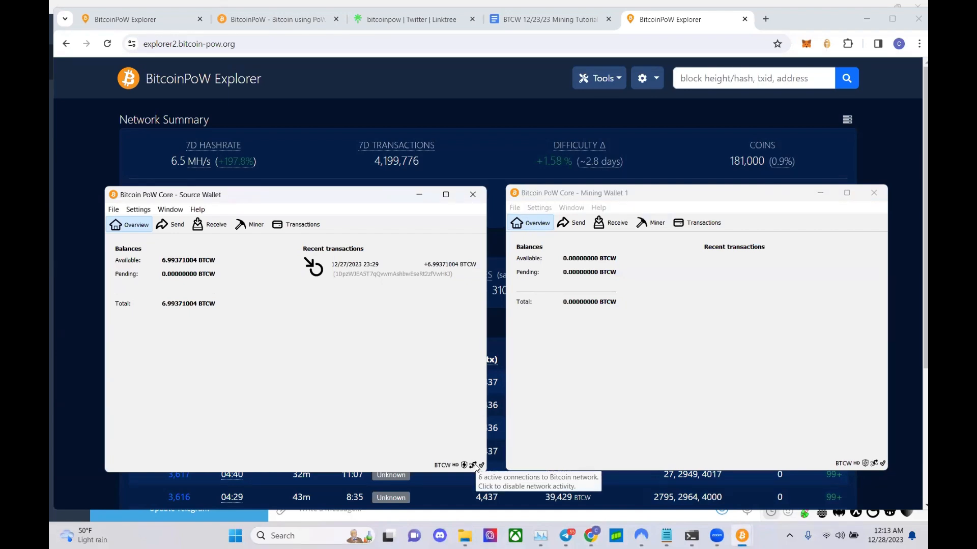
pyautogui.click(604, 417)
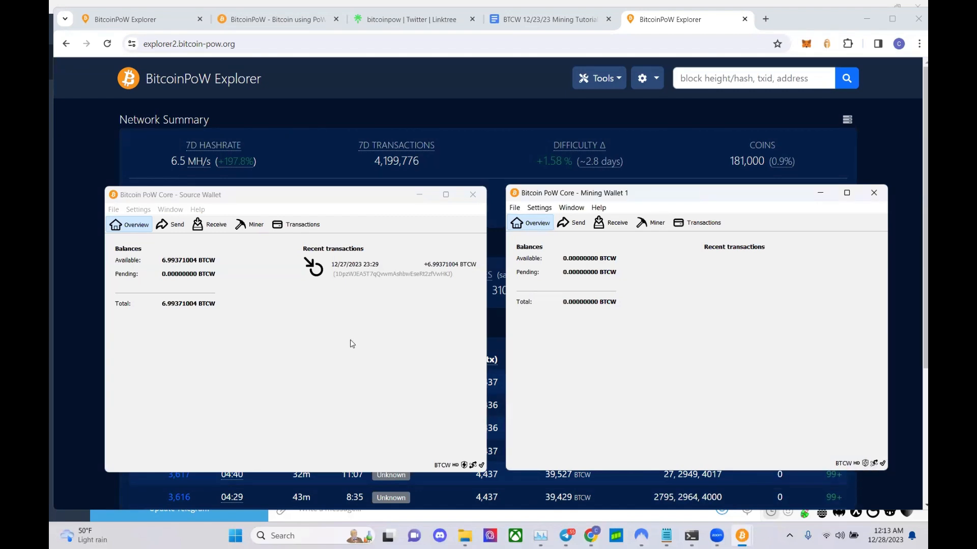
pyautogui.click(297, 224)
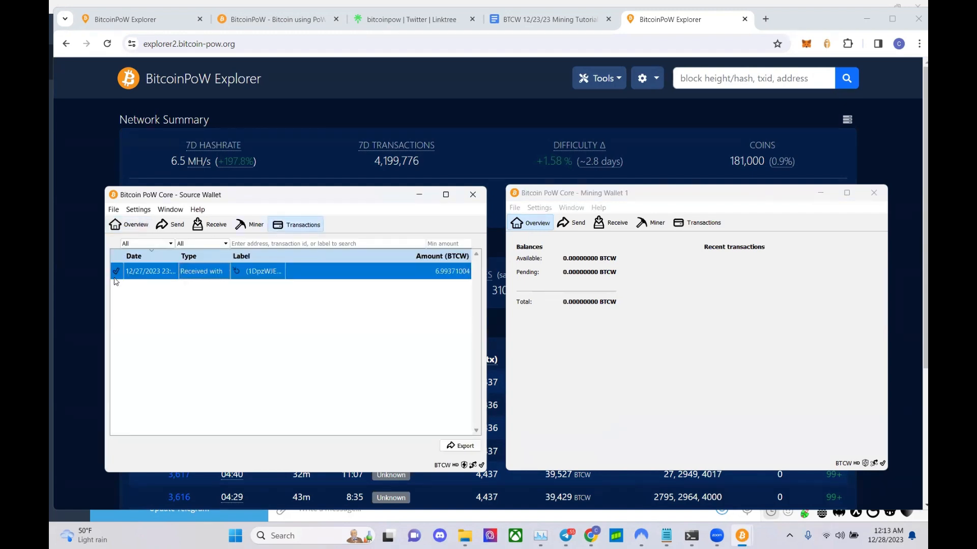
pyautogui.moveTo(116, 277)
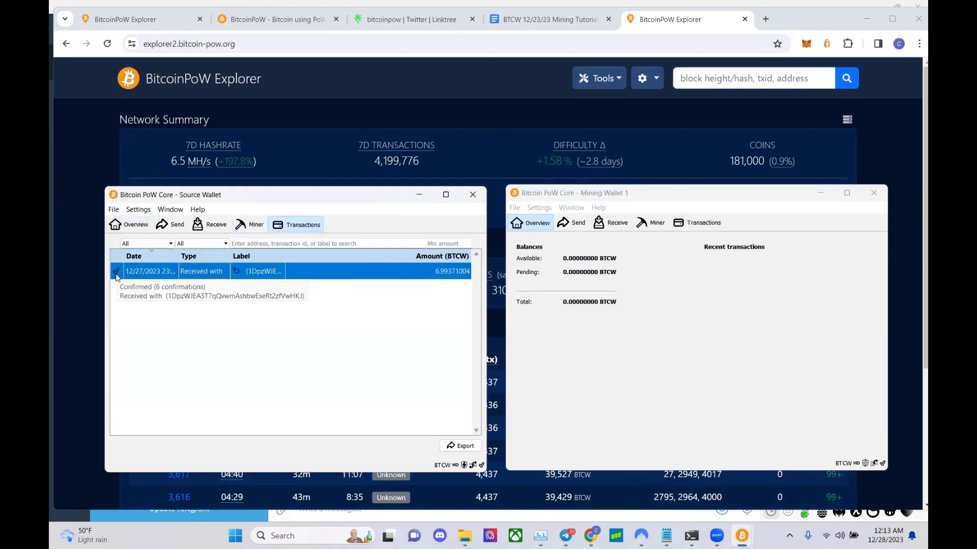
pyautogui.click(130, 224)
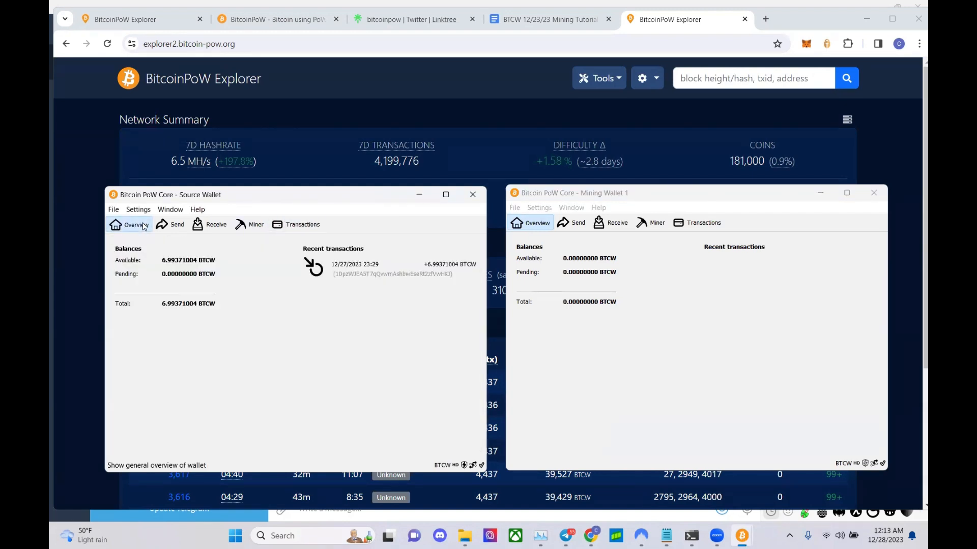
# - Check Mining Wallet 1's receiving addresses, then return to the mining tutorial document
pyautogui.click(571, 208)
pyautogui.click(585, 246)
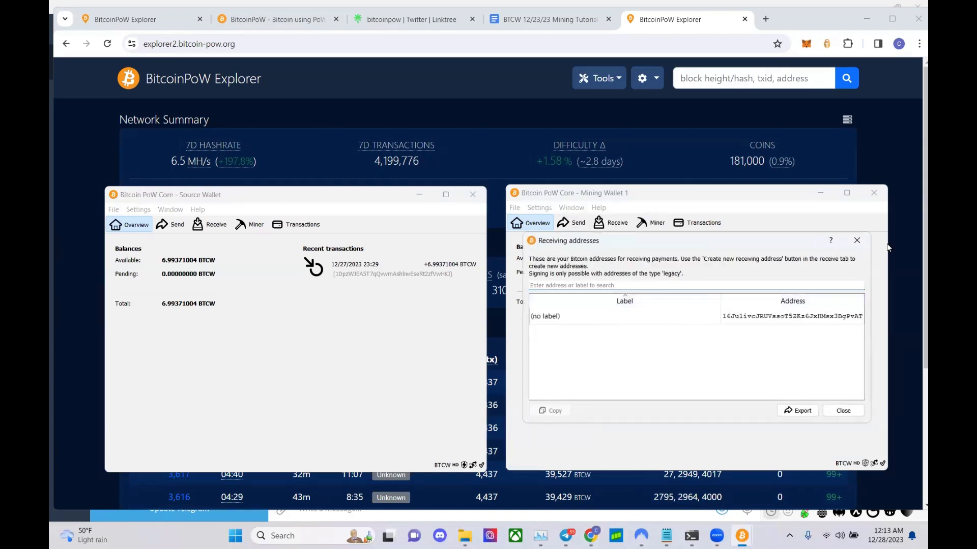
pyautogui.click(857, 240)
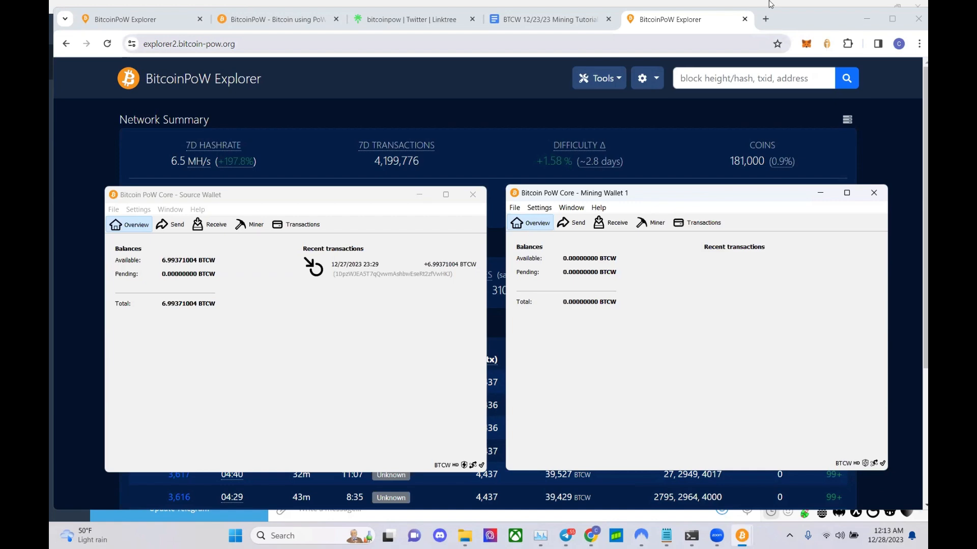
pyautogui.click(509, 21)
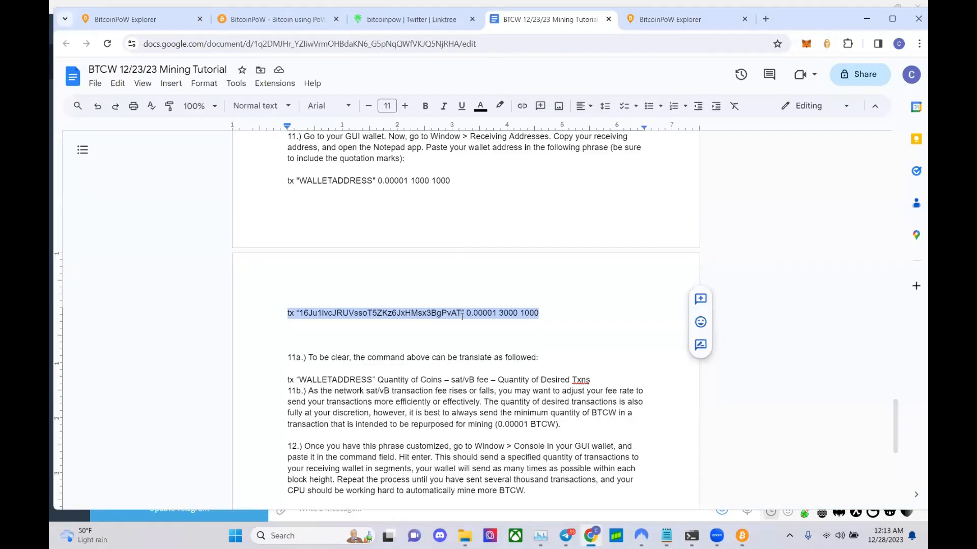
# - Copy the tutorial's tx command ending 0.00001 3000 1000 and go to the BitcoinPoW Explorer tab
pyautogui.rightClick(462, 315)
pyautogui.click(481, 239)
pyautogui.click(128, 20)
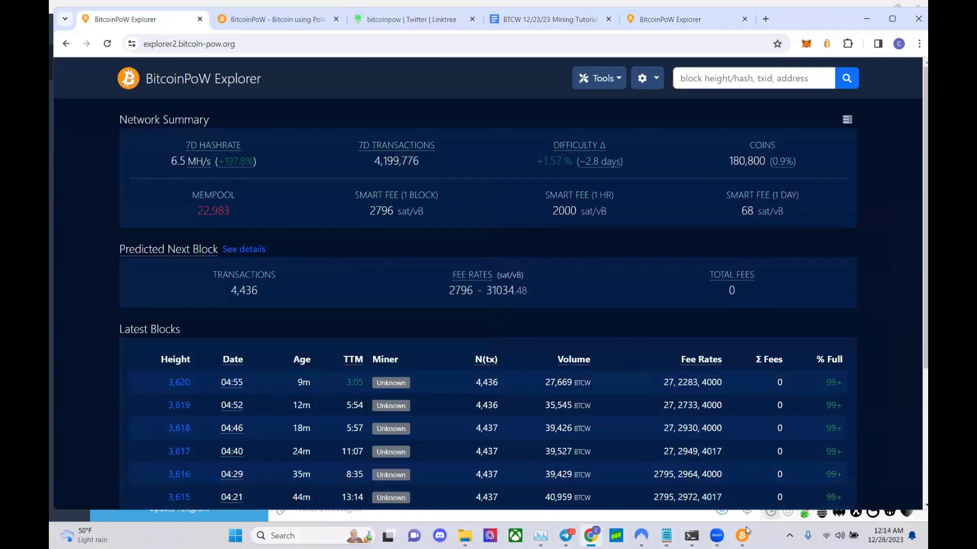
# - Bring up both wallets and view the Source Wallet's transaction history
pyautogui.moveTo(742, 536)
pyautogui.click(694, 481)
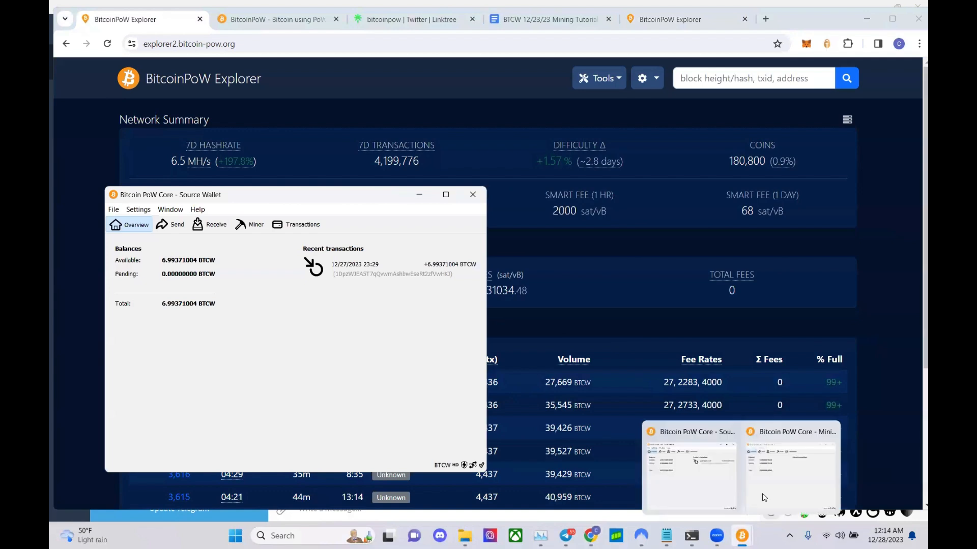
pyautogui.click(781, 476)
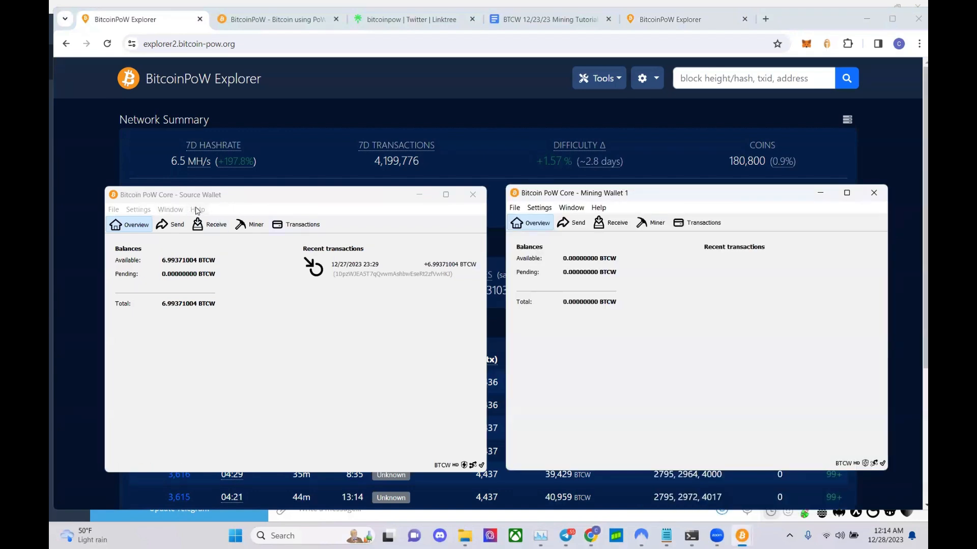
pyautogui.click(313, 230)
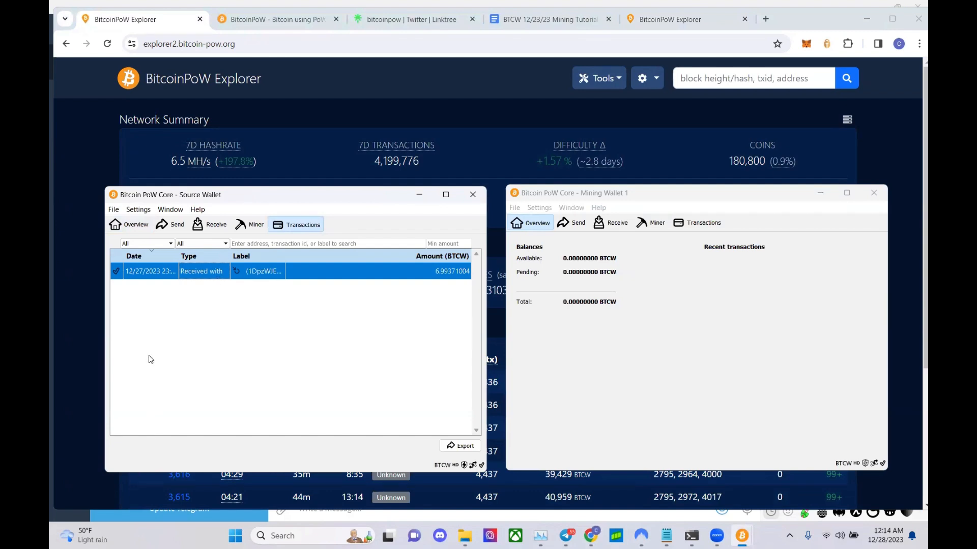
# - Paste and run the 0.00001 3000 1000 tx command in the Source Wallet console, recall it, then close the console
pyautogui.click(171, 209)
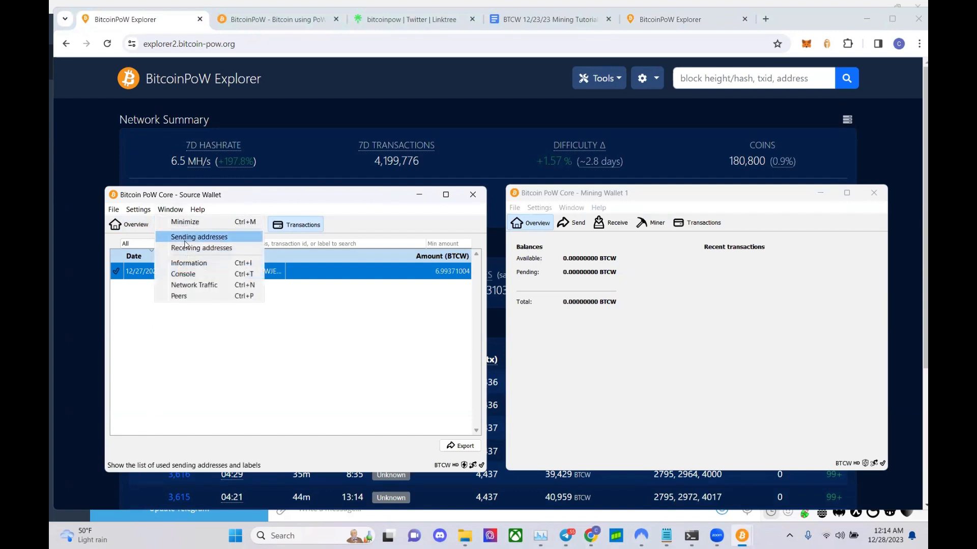
pyautogui.click(189, 273)
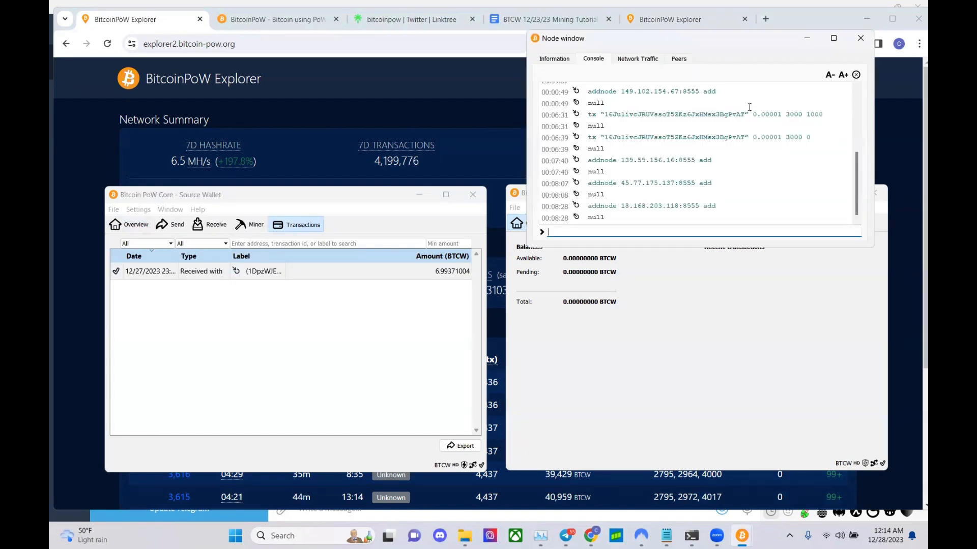
pyautogui.hotkey('ctrl', 'v')
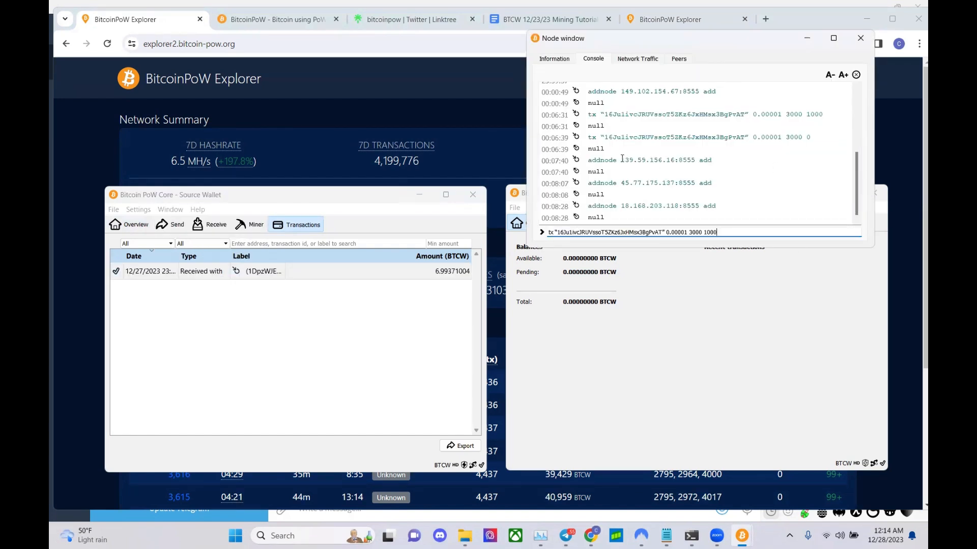
pyautogui.press('Return')
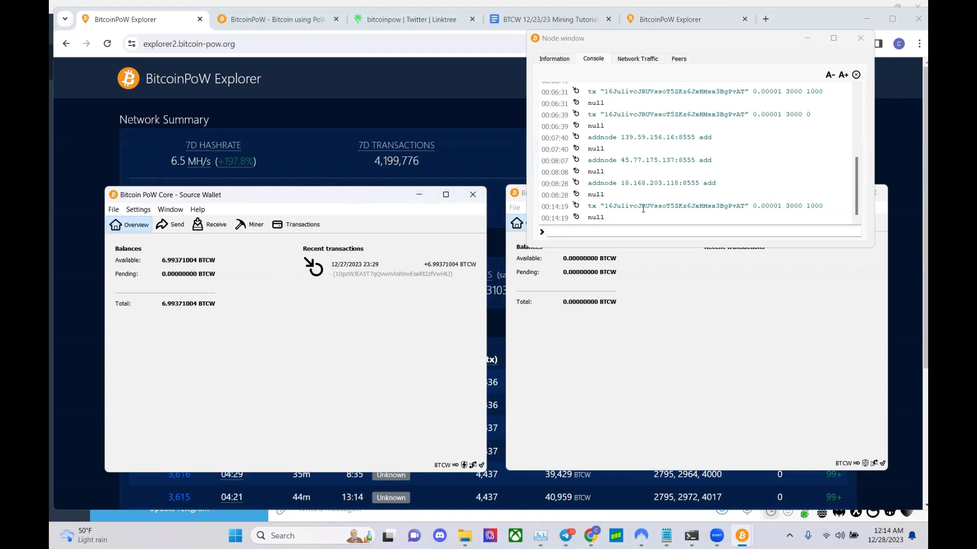
pyautogui.click(704, 229)
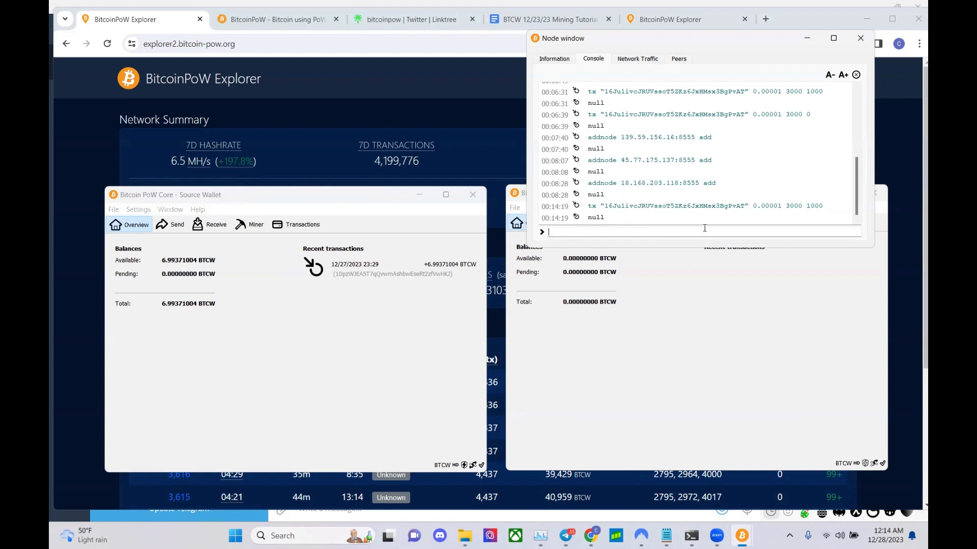
pyautogui.press('Up')
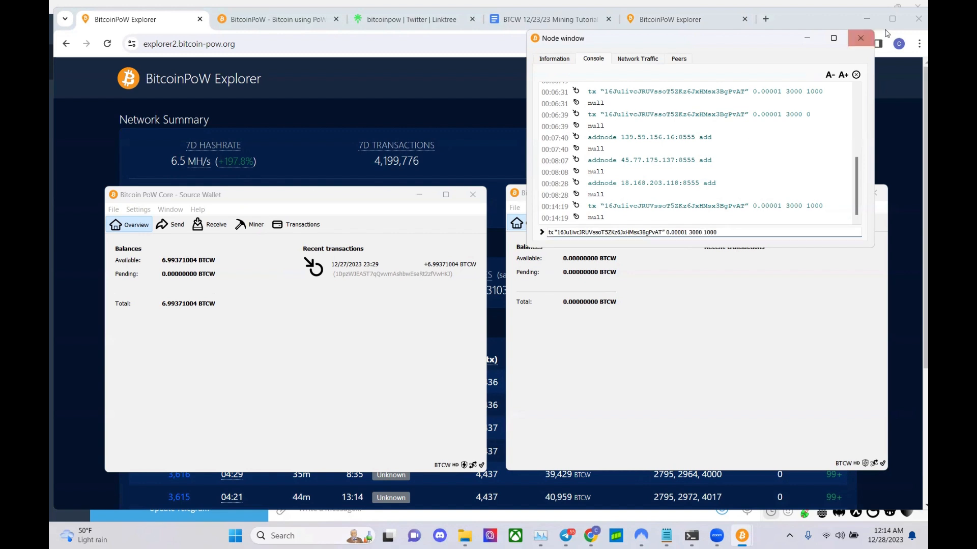
pyautogui.click(861, 38)
pyautogui.click(702, 348)
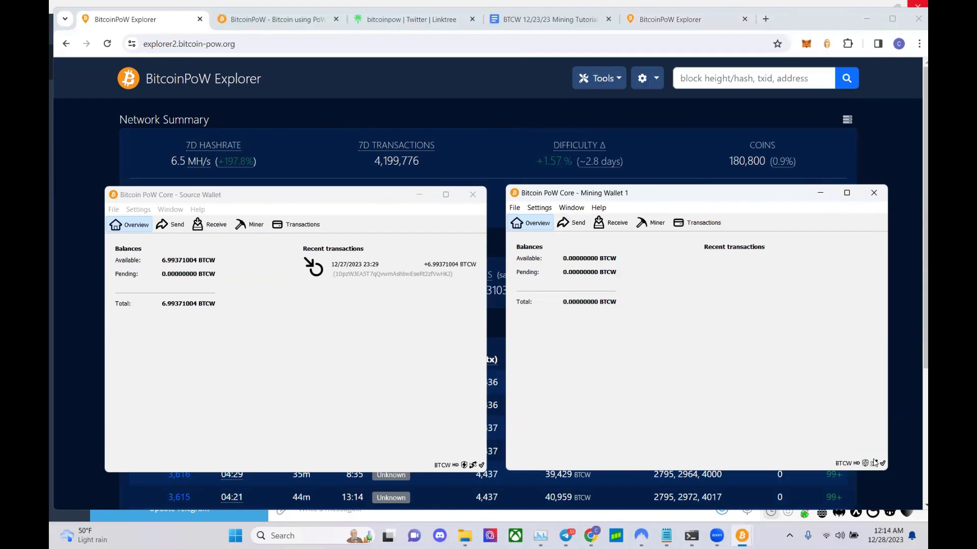
# - Check network connections and both wallets' unchanged balances, then reload the explorer to show block 3,672
pyautogui.moveTo(877, 463)
pyautogui.click(451, 447)
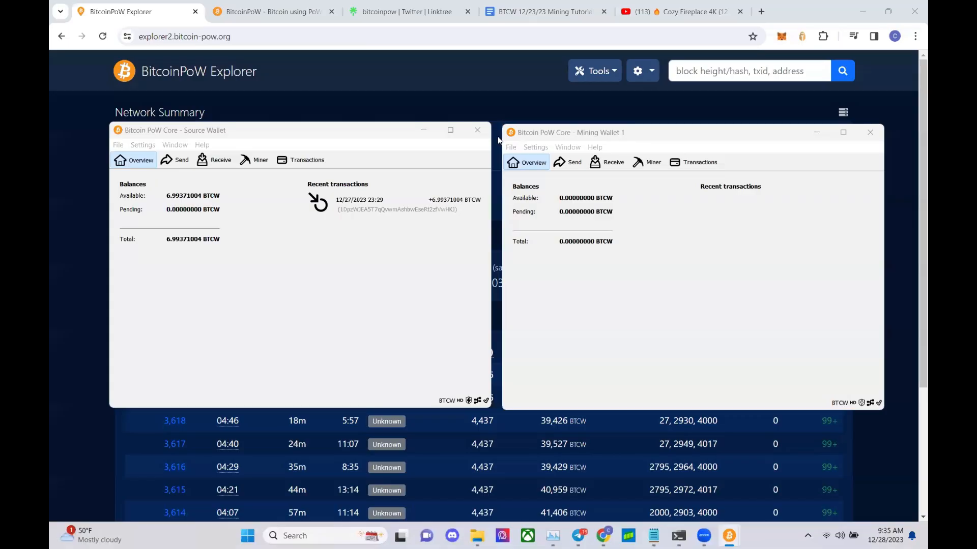
pyautogui.click(356, 130)
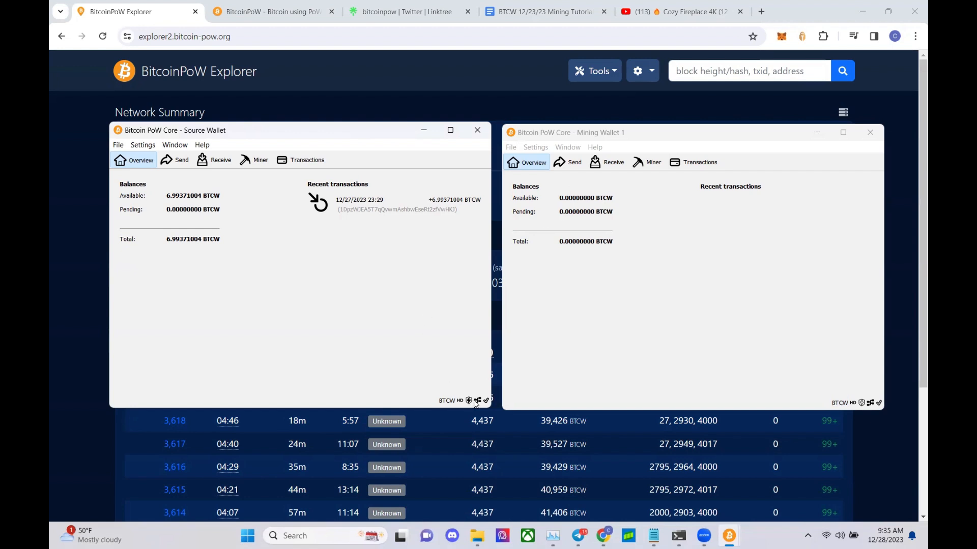
pyautogui.moveTo(477, 404)
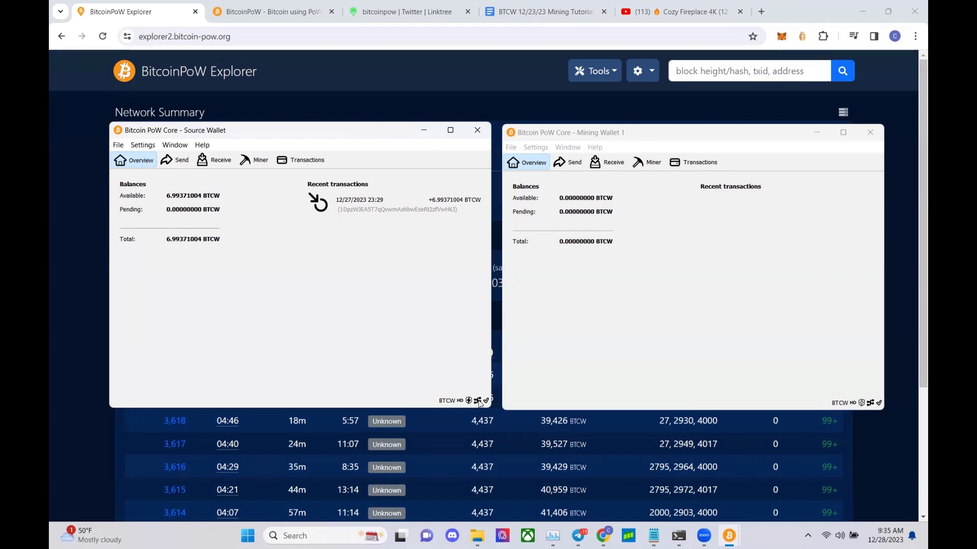
pyautogui.click(605, 349)
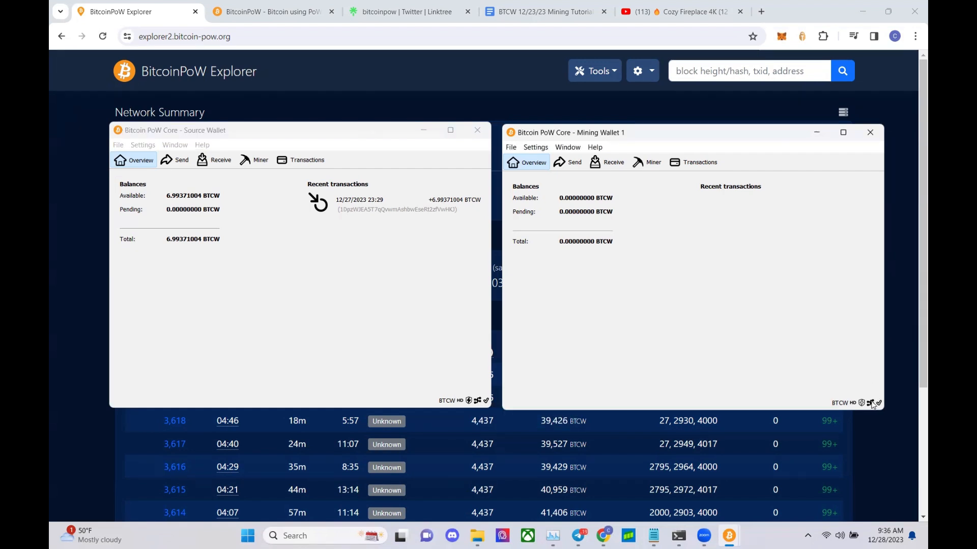
pyautogui.click(382, 290)
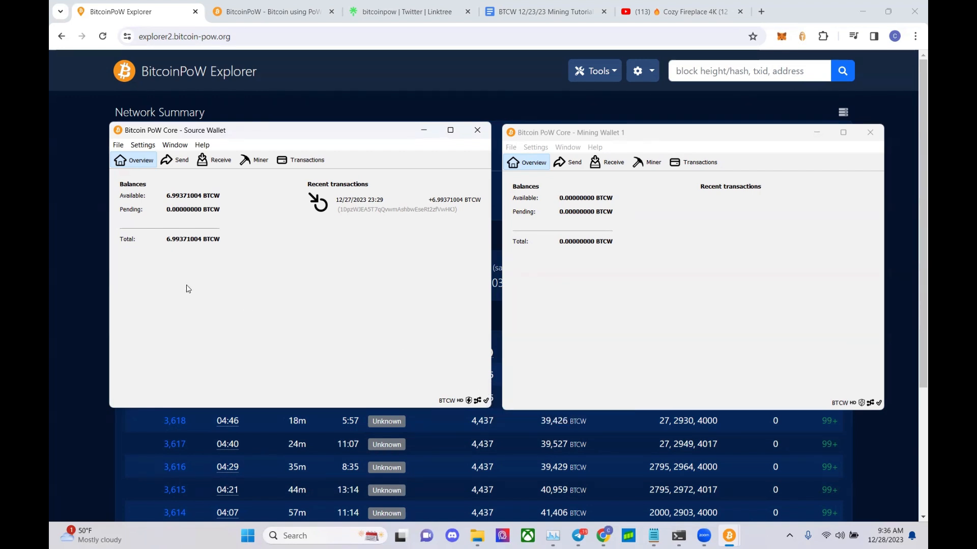
pyautogui.click(98, 286)
pyautogui.click(103, 36)
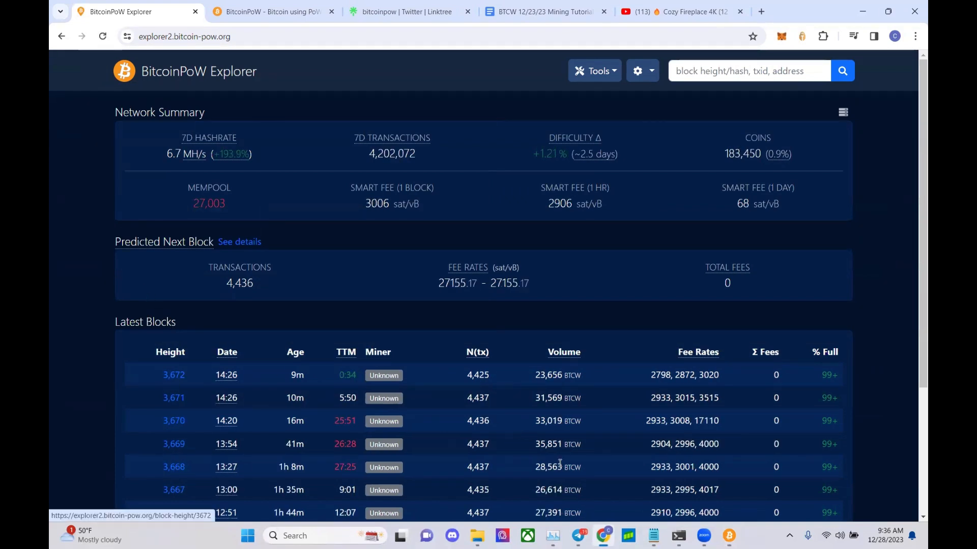
# - Bring up and switch between the Source Wallet and Mining Wallet 1 windows
pyautogui.click(729, 536)
pyautogui.click(688, 492)
pyautogui.click(731, 536)
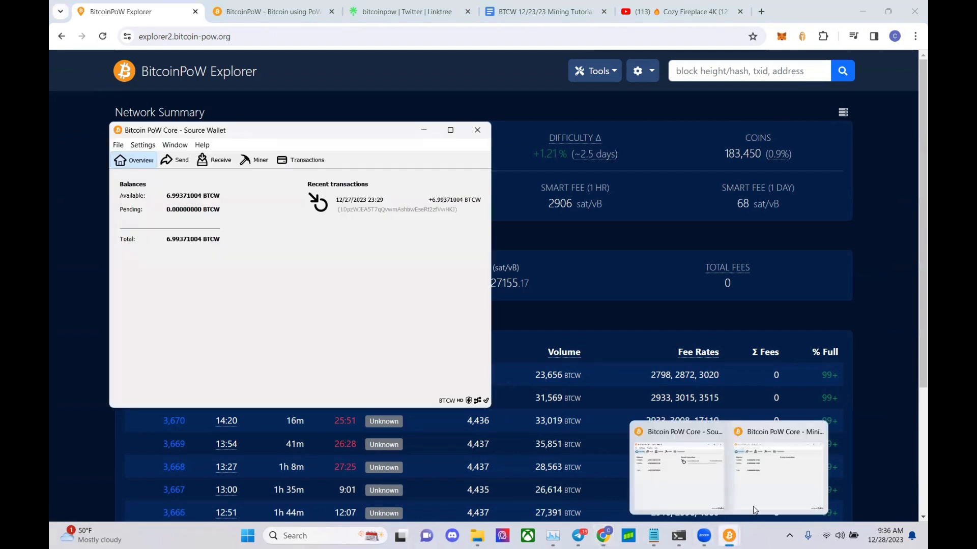
pyautogui.click(754, 486)
pyautogui.click(447, 358)
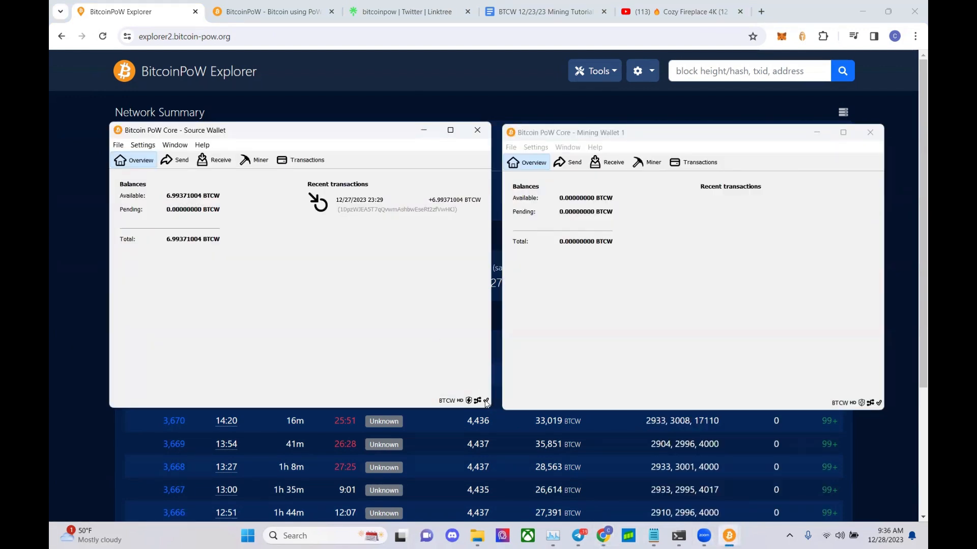
pyautogui.click(796, 367)
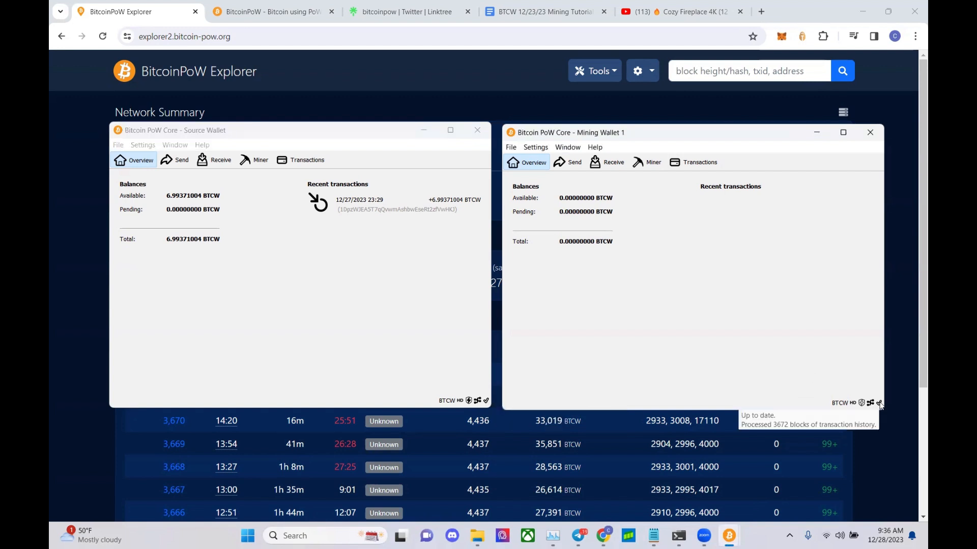
# - Copy Mining Wallet 1's receiving address, then show the Source Wallet's transaction history
pyautogui.click(568, 147)
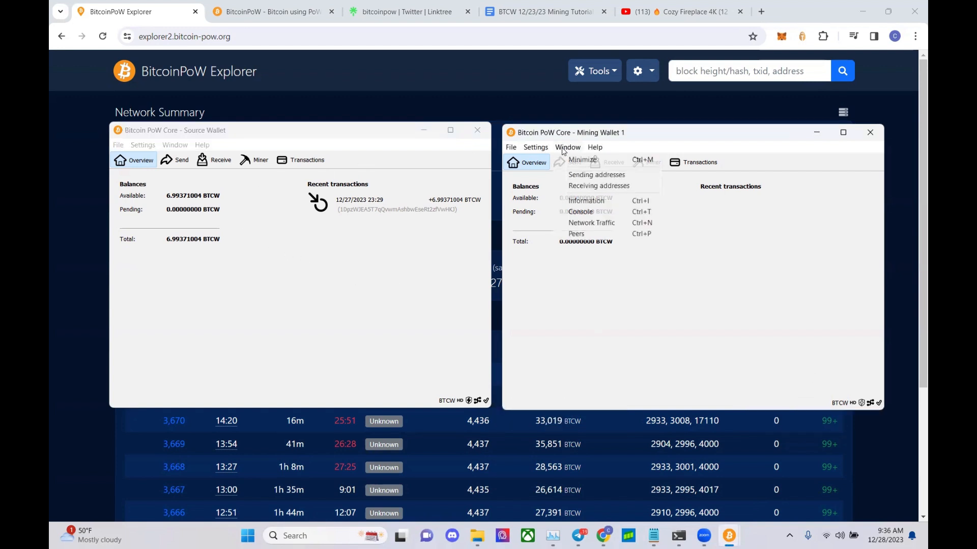
pyautogui.click(579, 186)
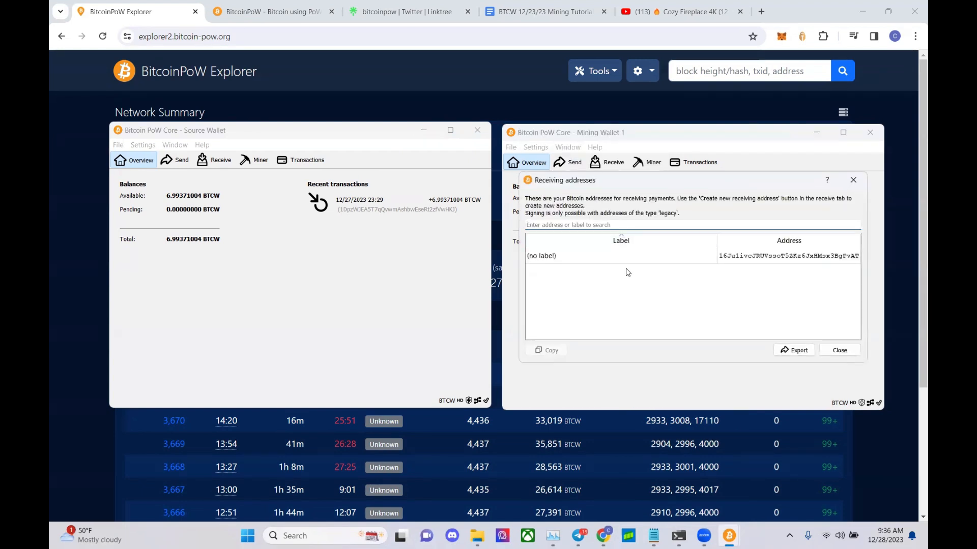
pyautogui.click(735, 256)
pyautogui.rightClick(736, 262)
pyautogui.click(744, 271)
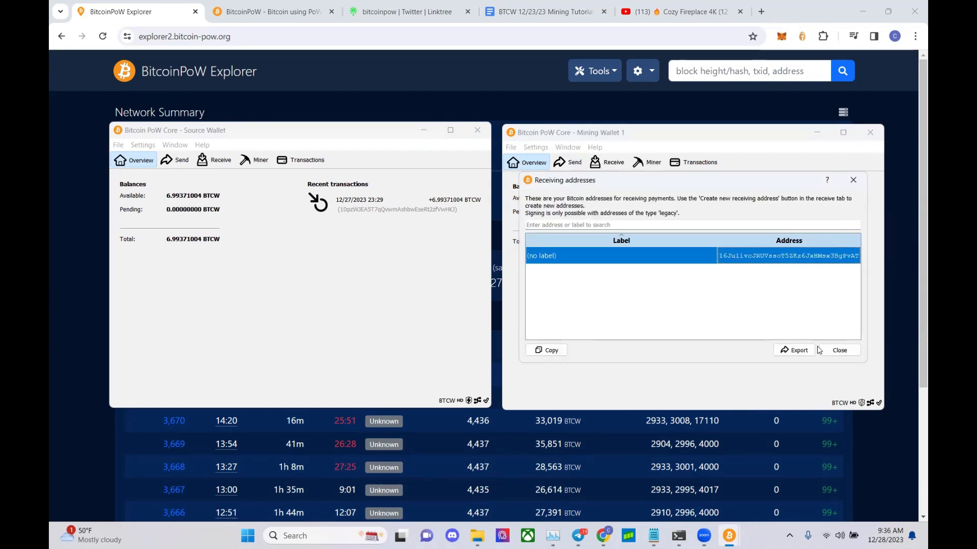
pyautogui.click(839, 351)
pyautogui.click(291, 160)
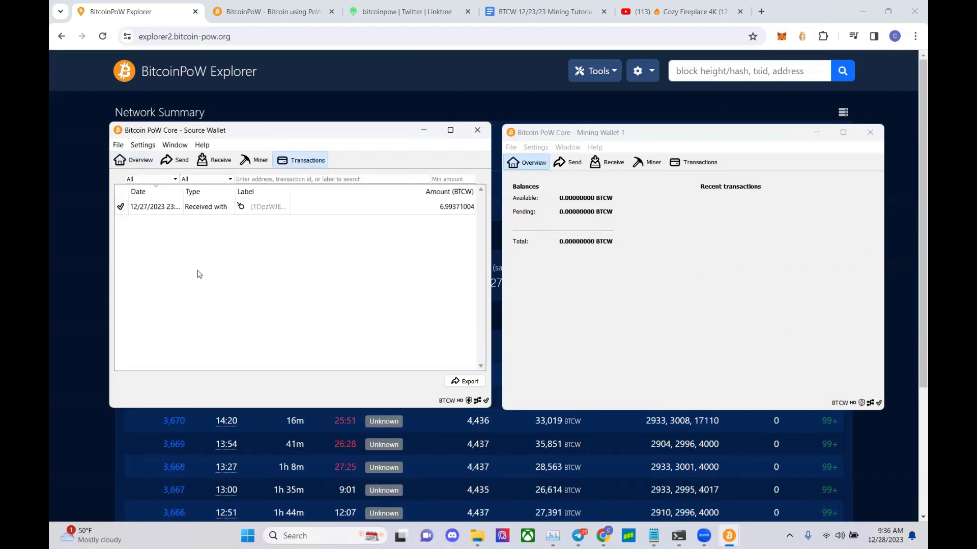
# - In the Source Wallet console, run tx "<Mining Wallet 1 address>" 0.00001 3000 1000
pyautogui.click(175, 145)
pyautogui.click(195, 203)
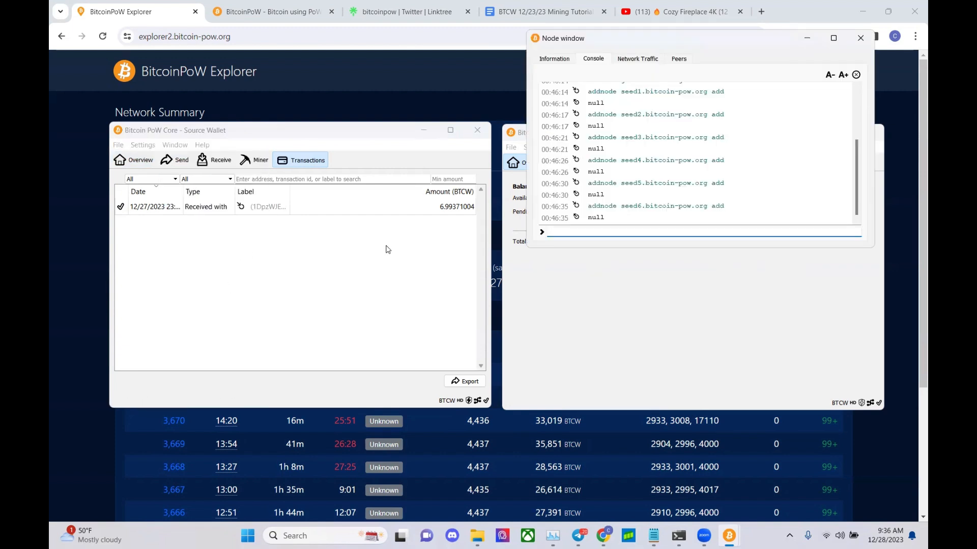
pyautogui.write('tx "')
pyautogui.hotkey('ctrl', 'v')
pyautogui.write('" 0.00001')
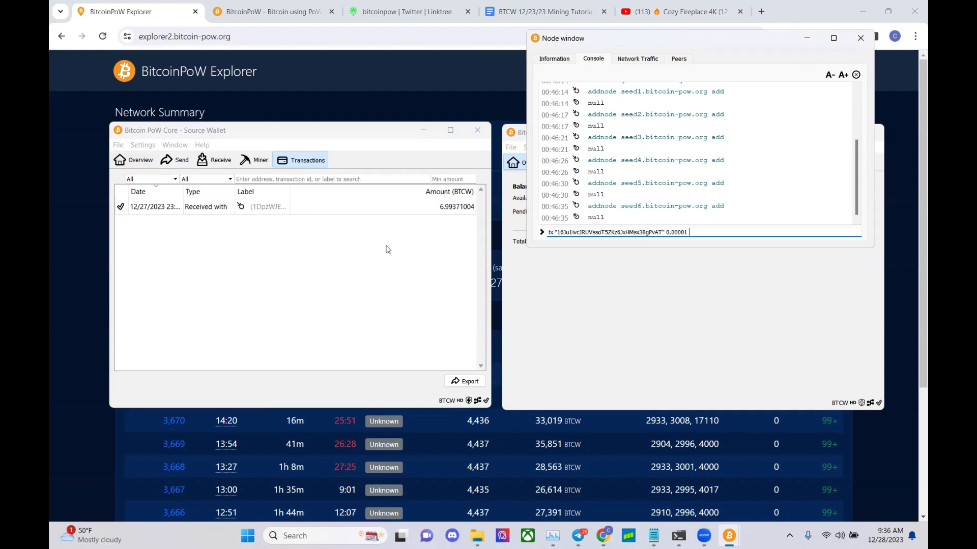
pyautogui.write(' 3000 1000')
pyautogui.press('Return')
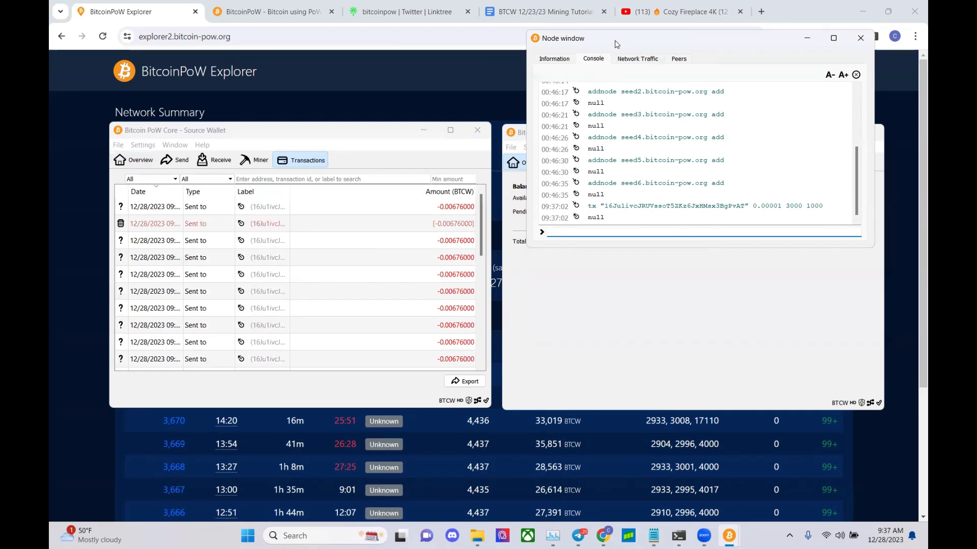
# - Move the console aside and check Mining Wallet 1's incoming +0.00001 BTCW payments and 0.00025000 BTCW pending
pyautogui.moveTo(617, 43); pyautogui.dragTo(372, 72)
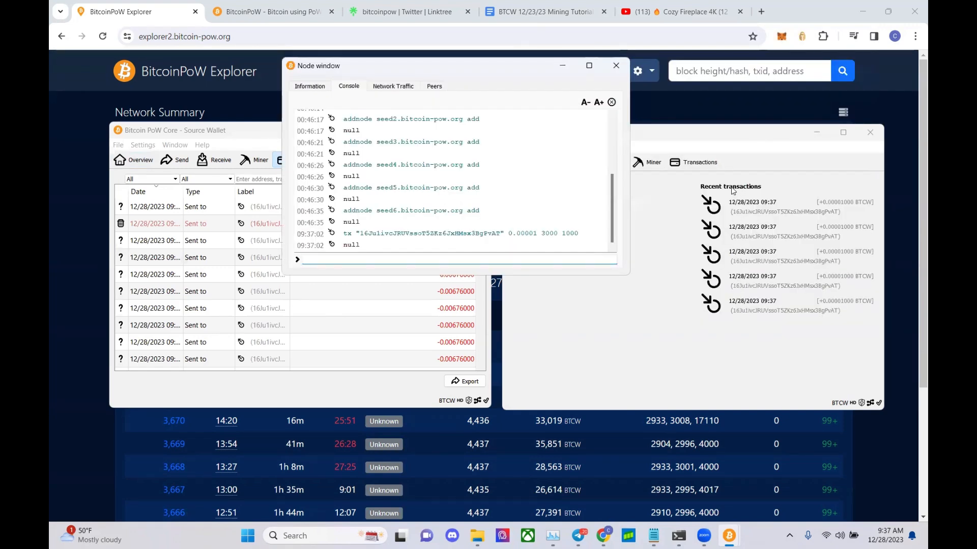
pyautogui.click(672, 204)
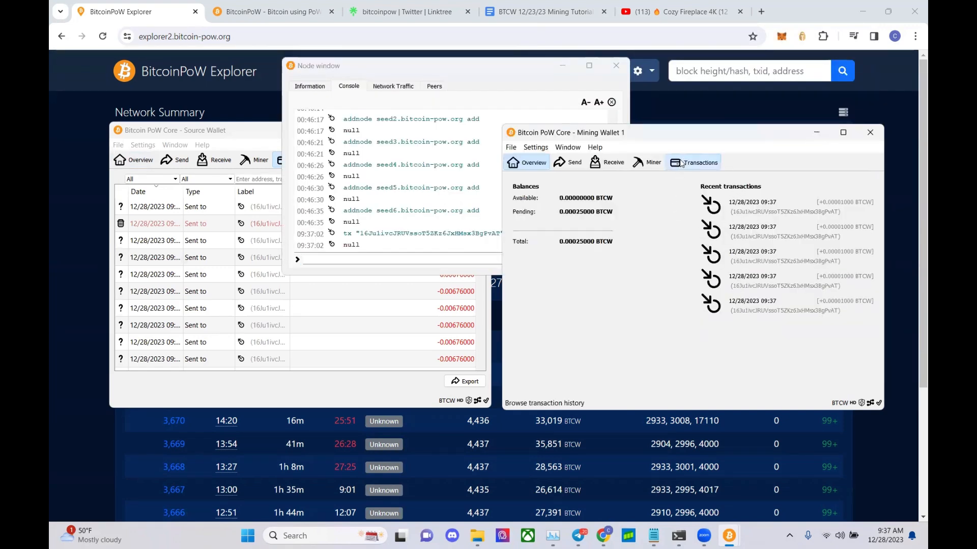
pyautogui.click(683, 162)
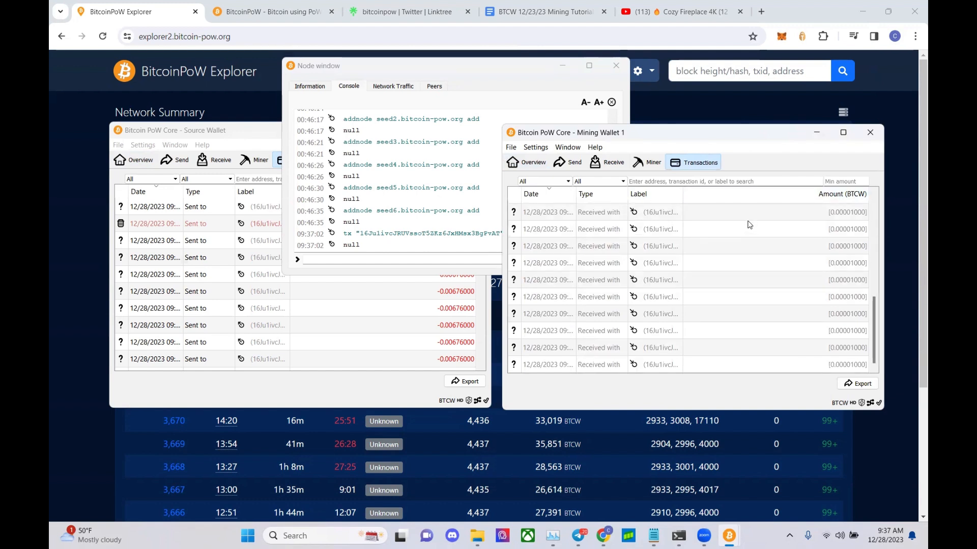
pyautogui.click(540, 163)
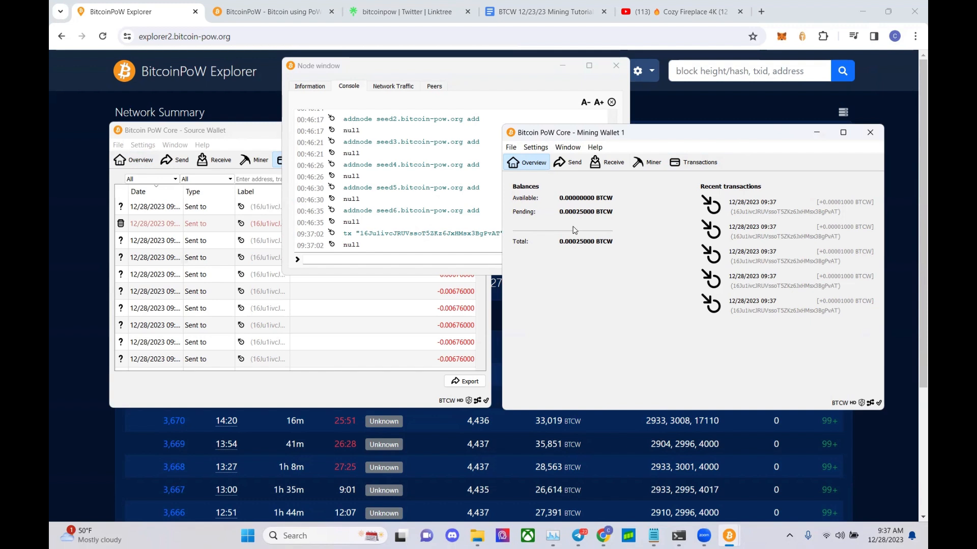
pyautogui.click(384, 384)
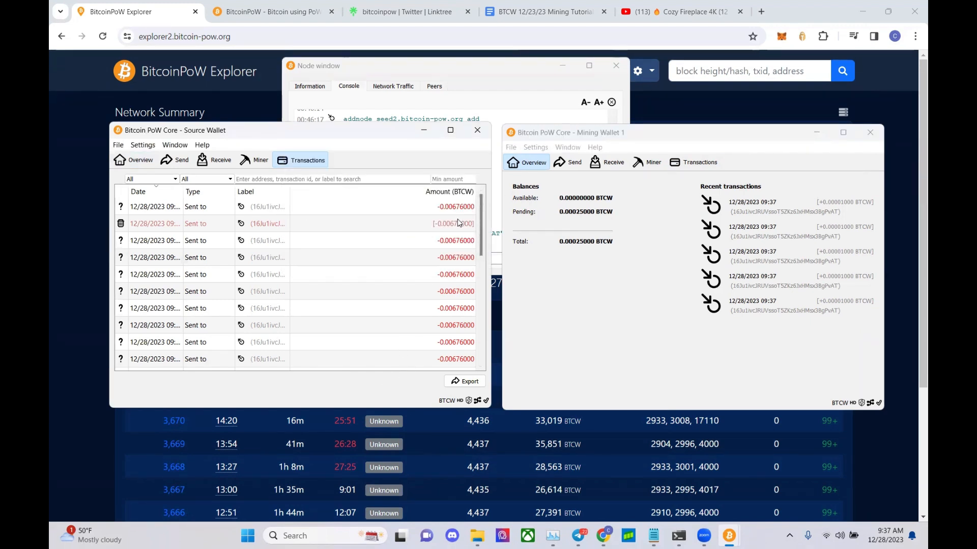
pyautogui.moveTo(458, 223)
pyautogui.click(501, 79)
pyautogui.click(580, 308)
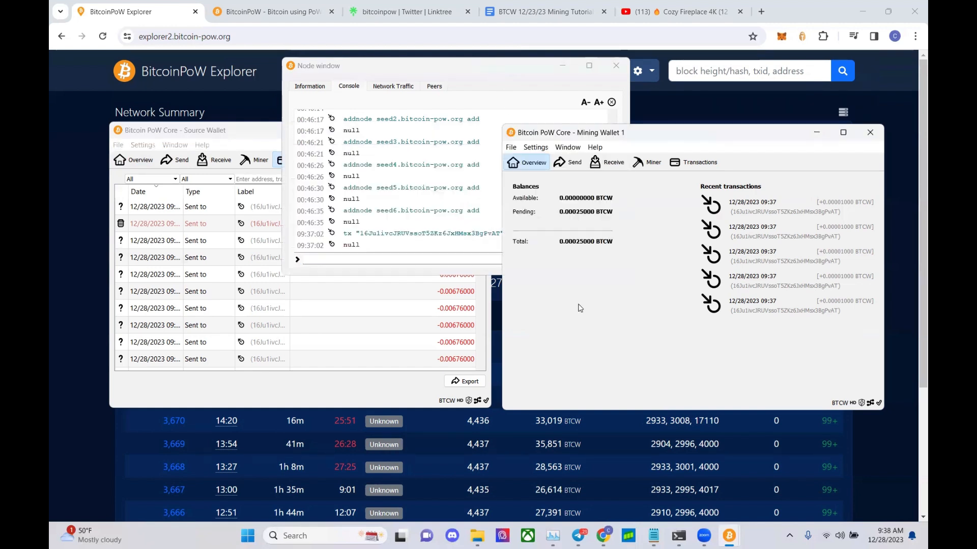
pyautogui.click(484, 316)
pyautogui.moveTo(484, 301); pyautogui.dragTo(480, 189)
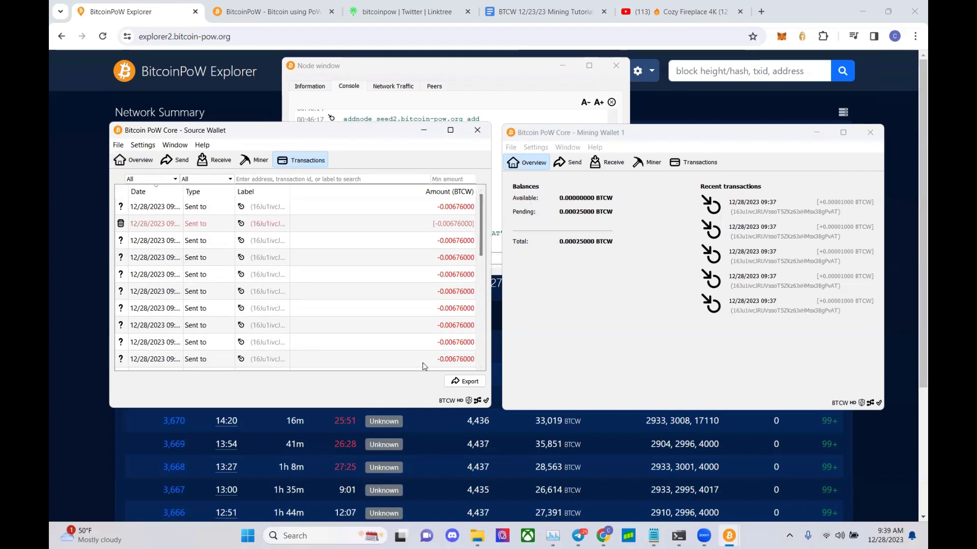
pyautogui.click(547, 538)
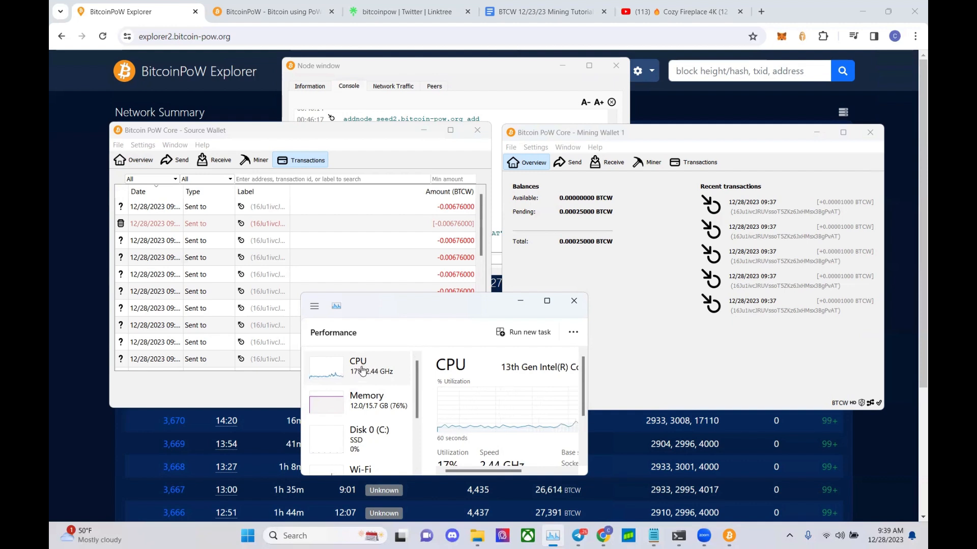
pyautogui.click(520, 300)
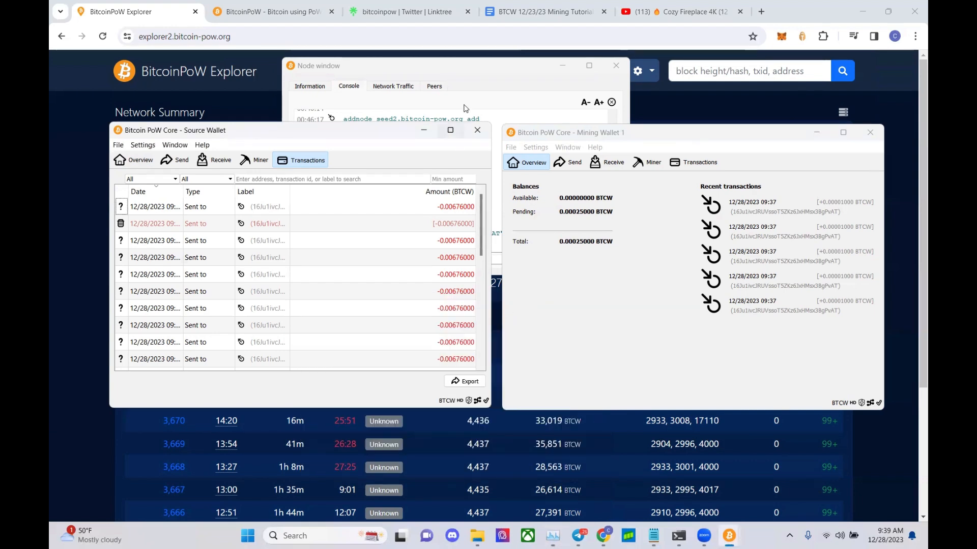
pyautogui.click(473, 85)
pyautogui.click(538, 343)
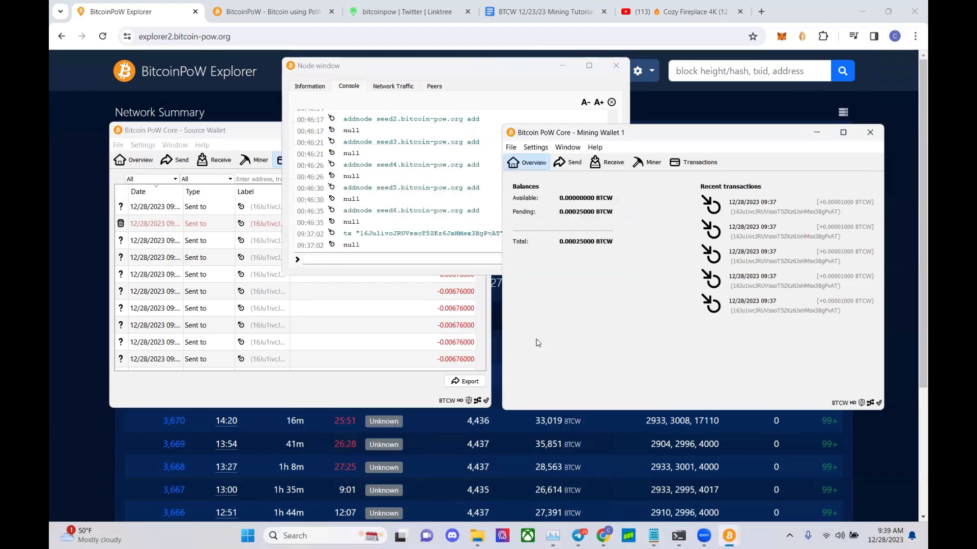
pyautogui.click(414, 387)
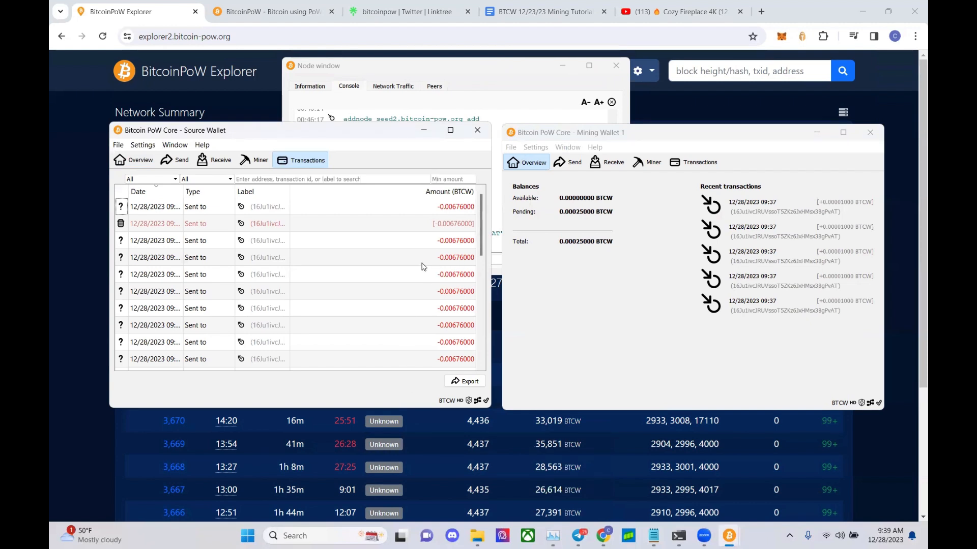
pyautogui.click(134, 161)
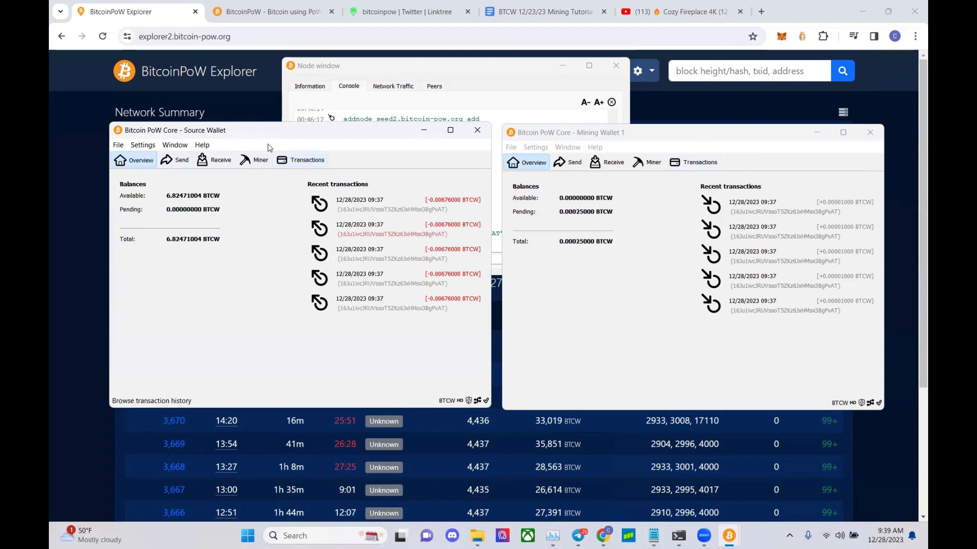
# - Inspect the first sent transaction's details, noting its in memory pool status, then return to Overview
pyautogui.click(307, 160)
pyautogui.rightClick(212, 239)
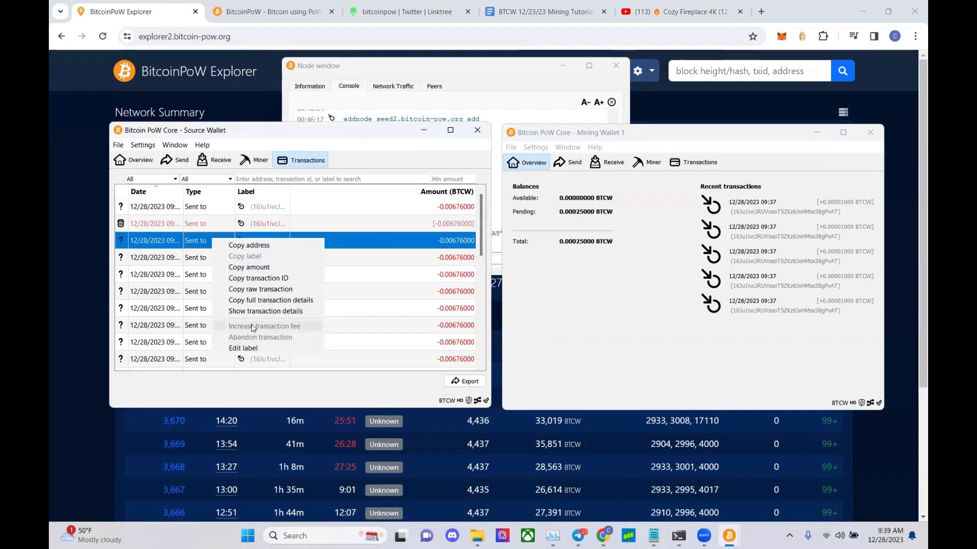
pyautogui.click(134, 161)
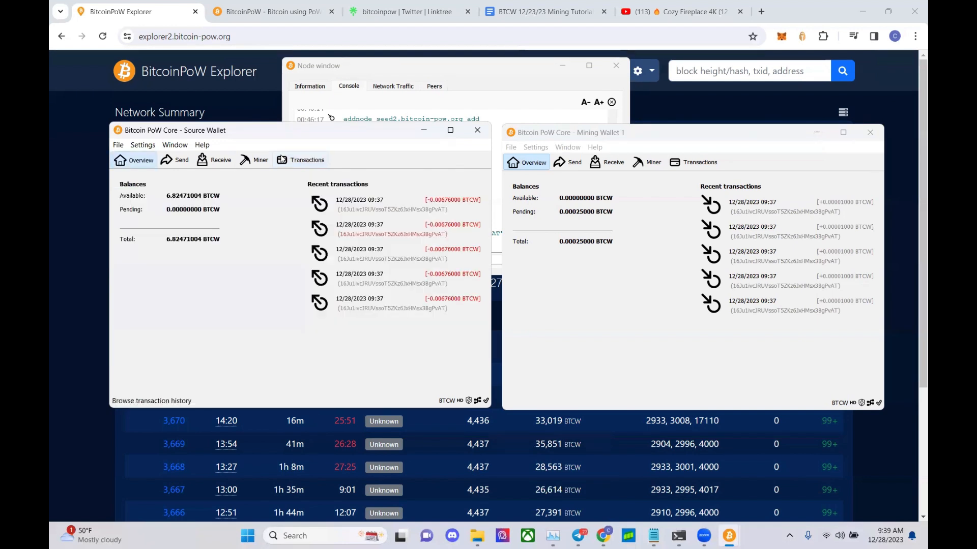
pyautogui.click(303, 161)
pyautogui.rightClick(244, 208)
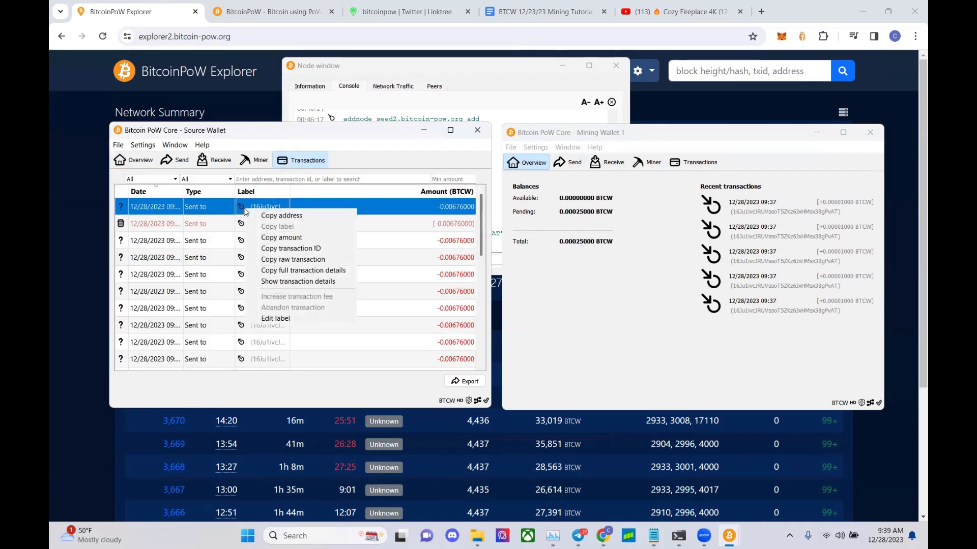
pyautogui.click(278, 283)
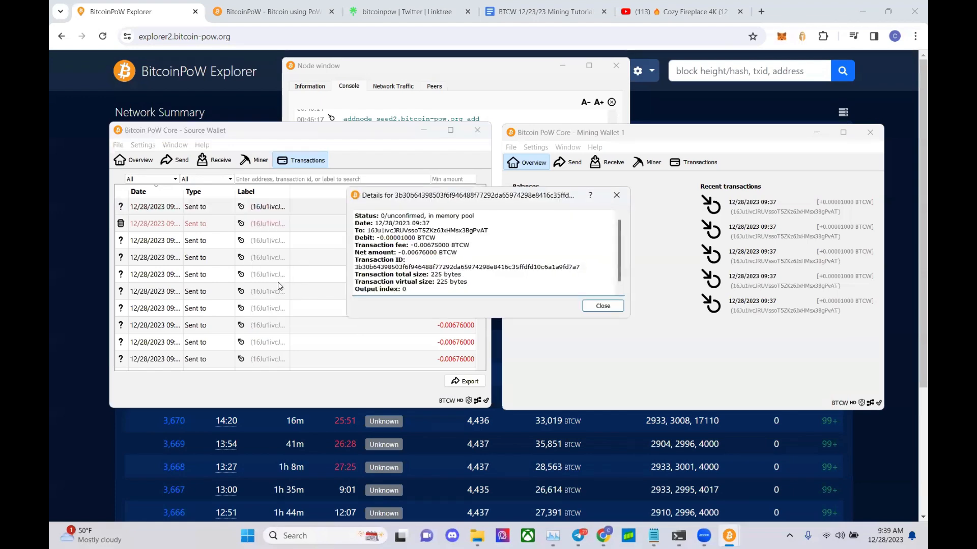
pyautogui.moveTo(429, 216); pyautogui.dragTo(476, 217)
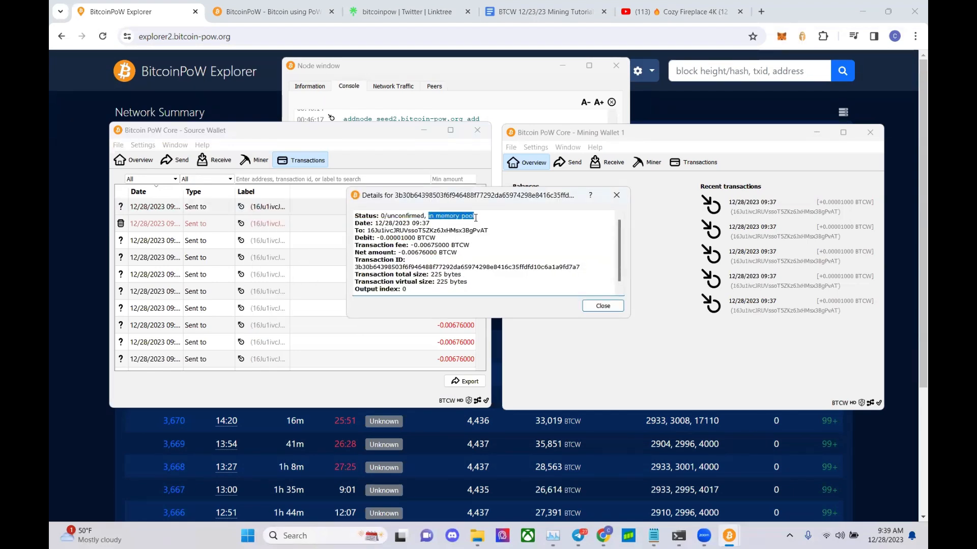
pyautogui.click(602, 305)
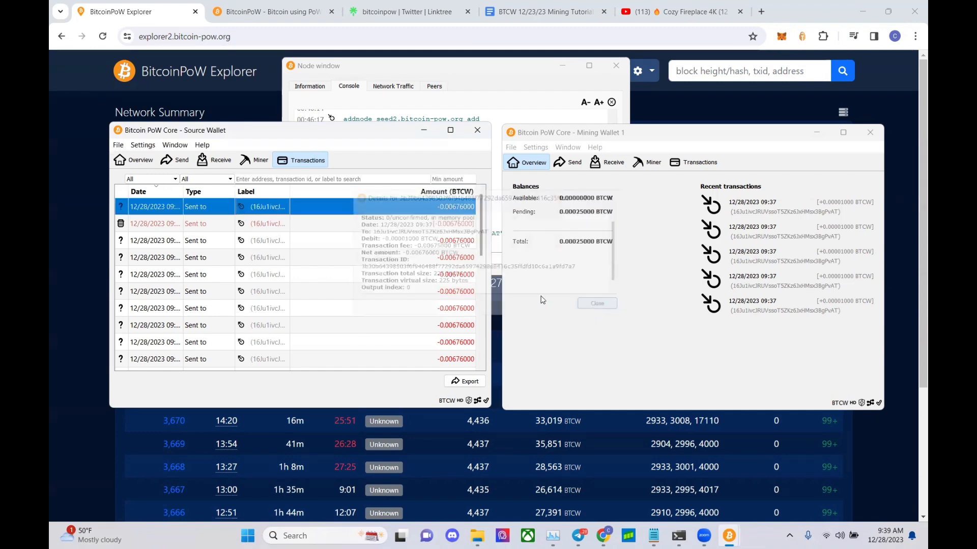
pyautogui.click(135, 160)
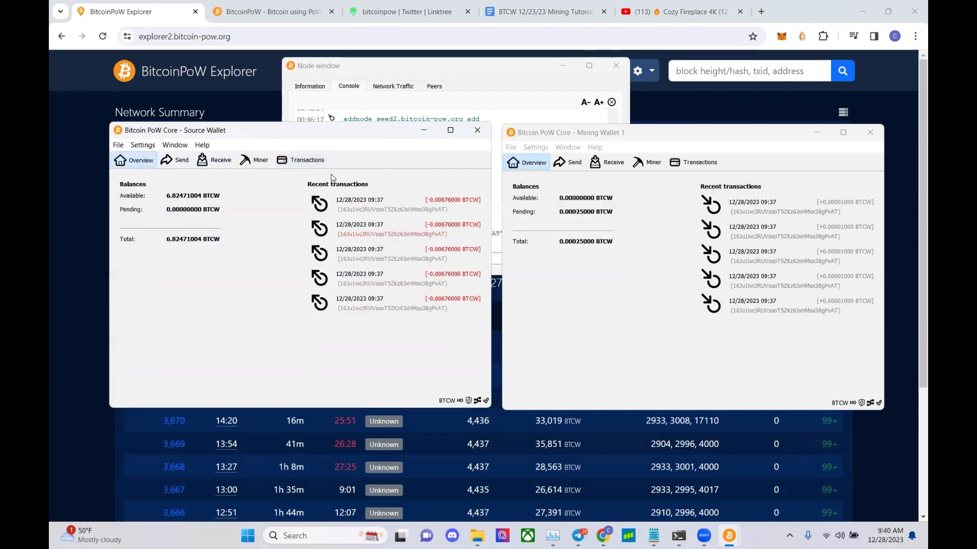
# - Enter txzap in the node console after rechecking the Source Wallet's sent transactions
pyautogui.click(472, 74)
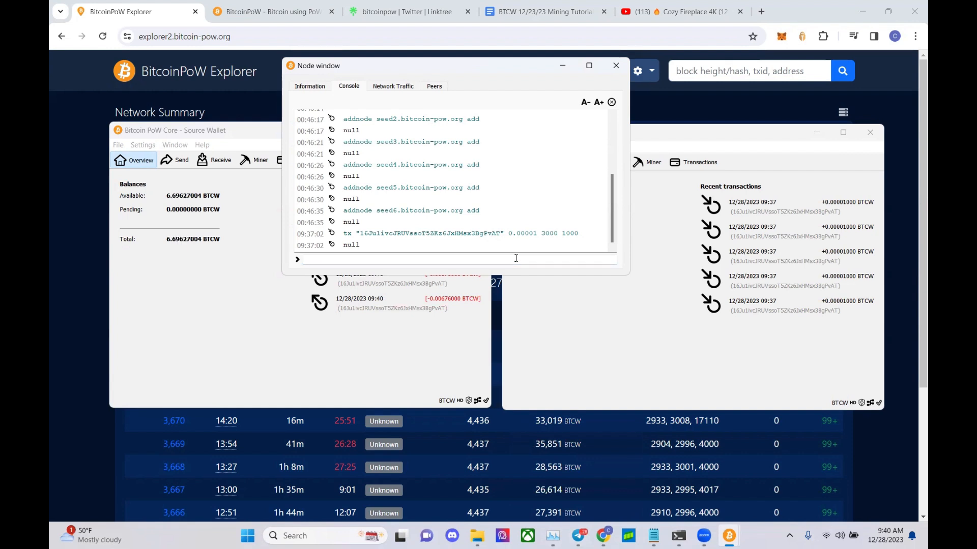
pyautogui.write('txzap')
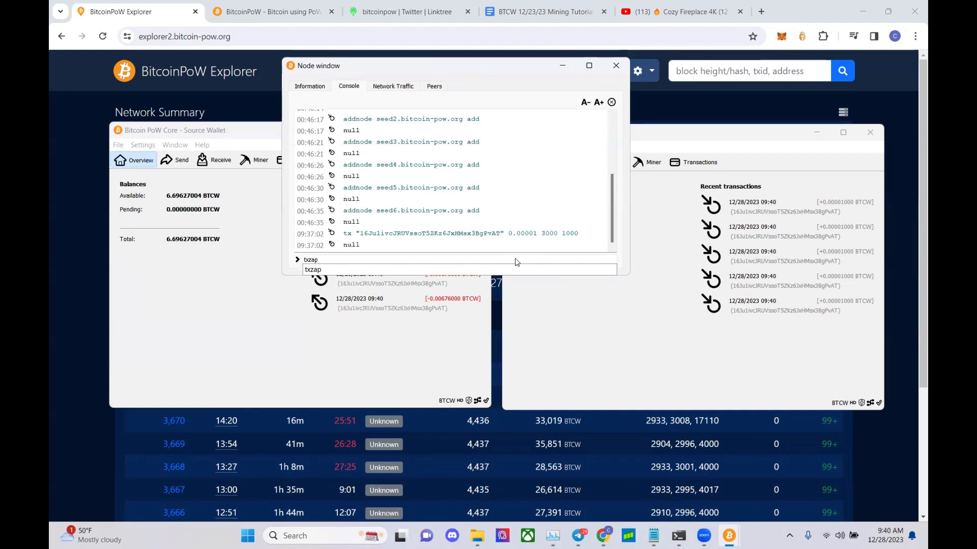
pyautogui.click(363, 311)
pyautogui.click(300, 161)
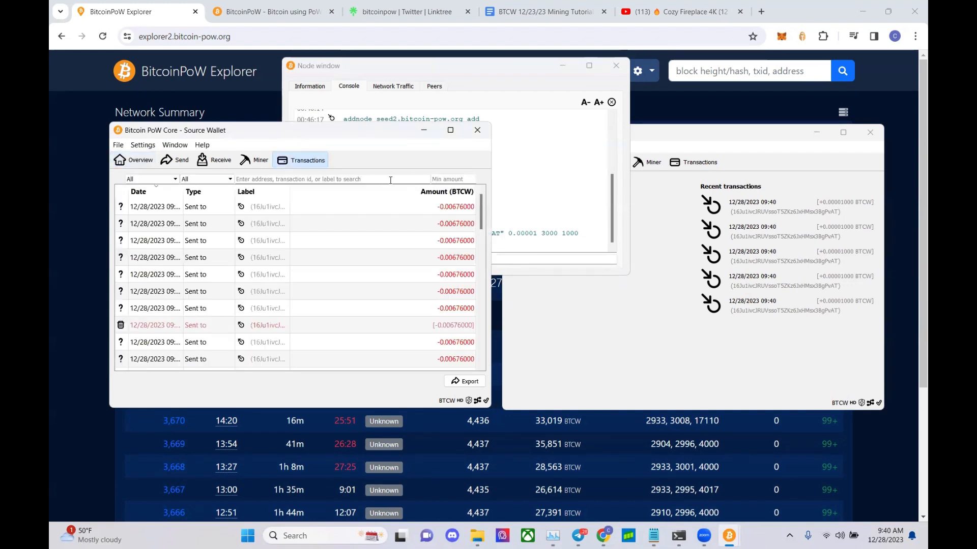
pyautogui.rightClick(181, 257)
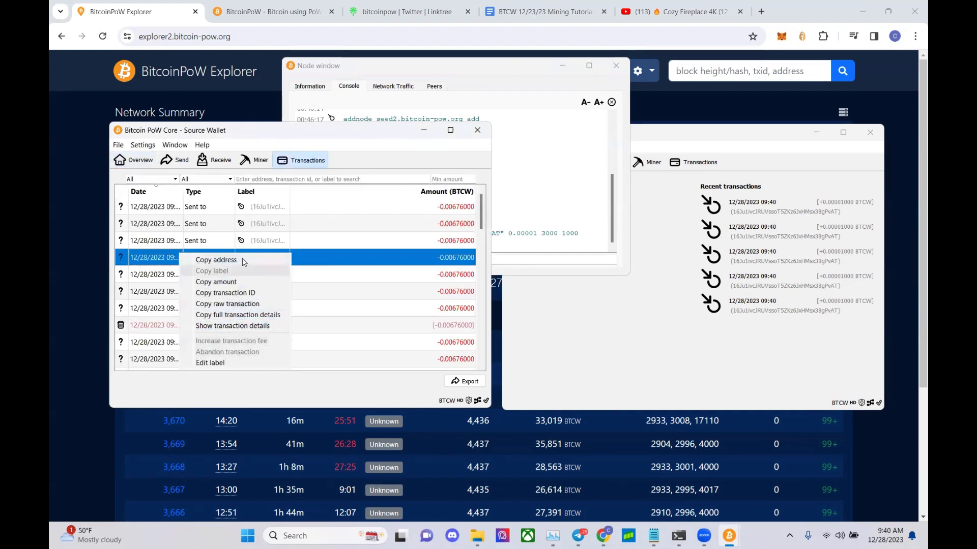
pyautogui.click(254, 240)
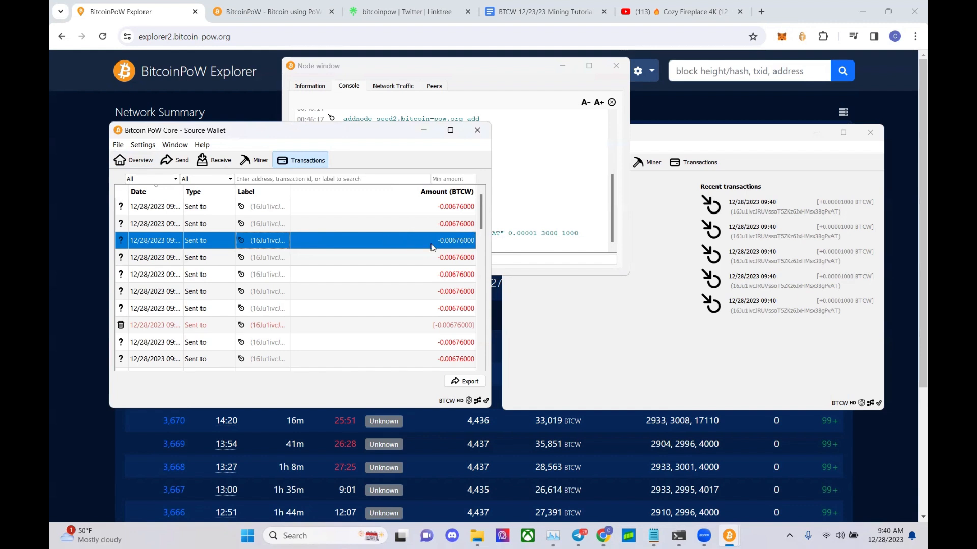
pyautogui.click(511, 258)
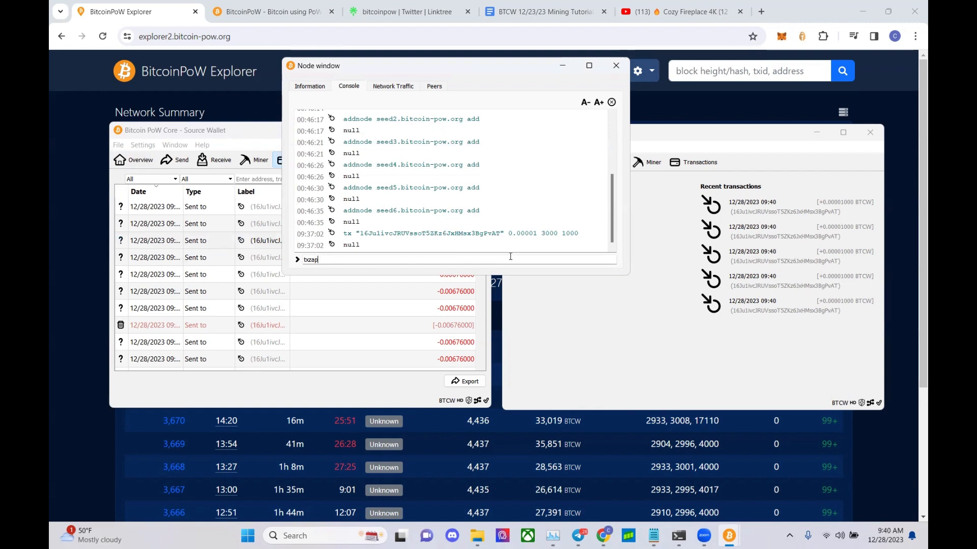
# - Run txzap, review its list of removed txids, and reload the explorer to show block 3,673
pyautogui.press('Return')
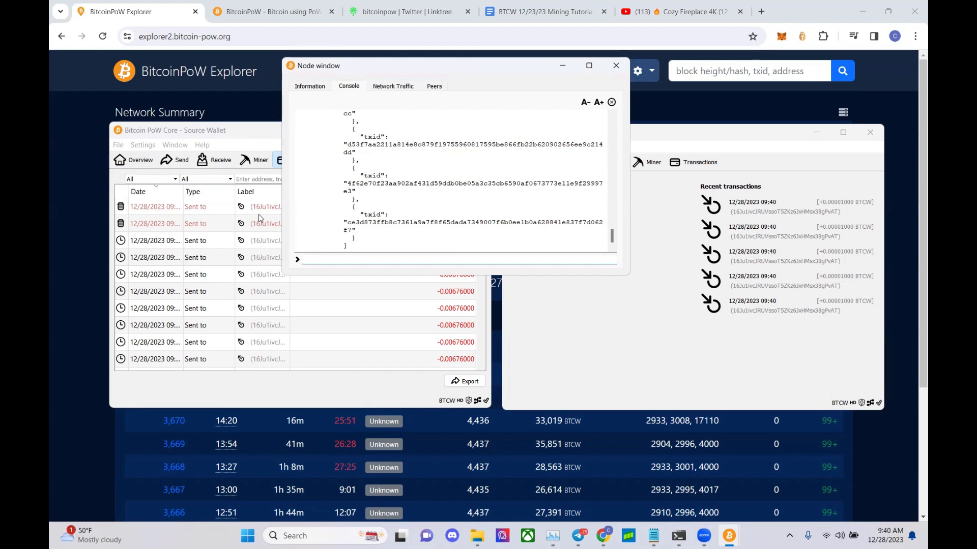
pyautogui.scroll(5, 331, 218)
pyautogui.scroll(5, 332, 217)
pyautogui.scroll(3, 332, 218)
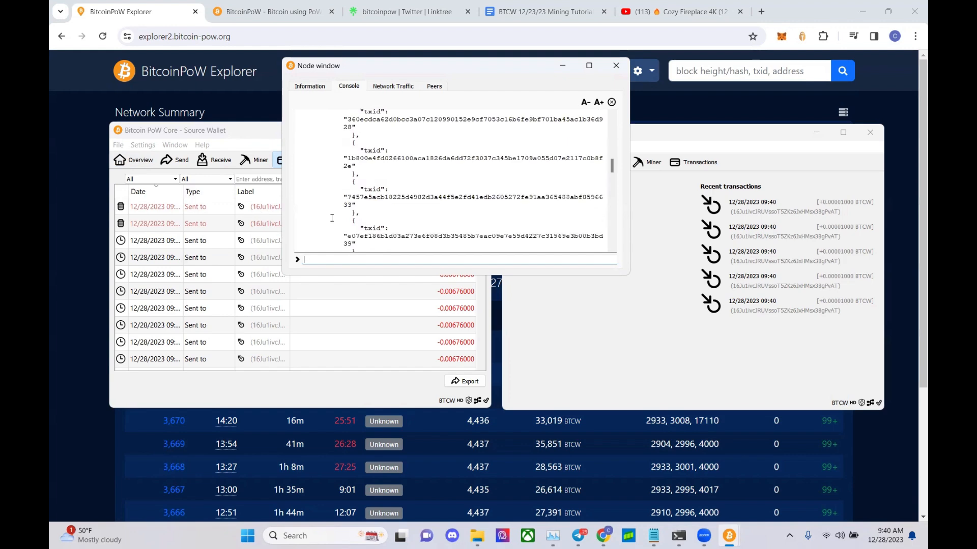
pyautogui.scroll(3, 331, 217)
pyautogui.scroll(-7, 331, 218)
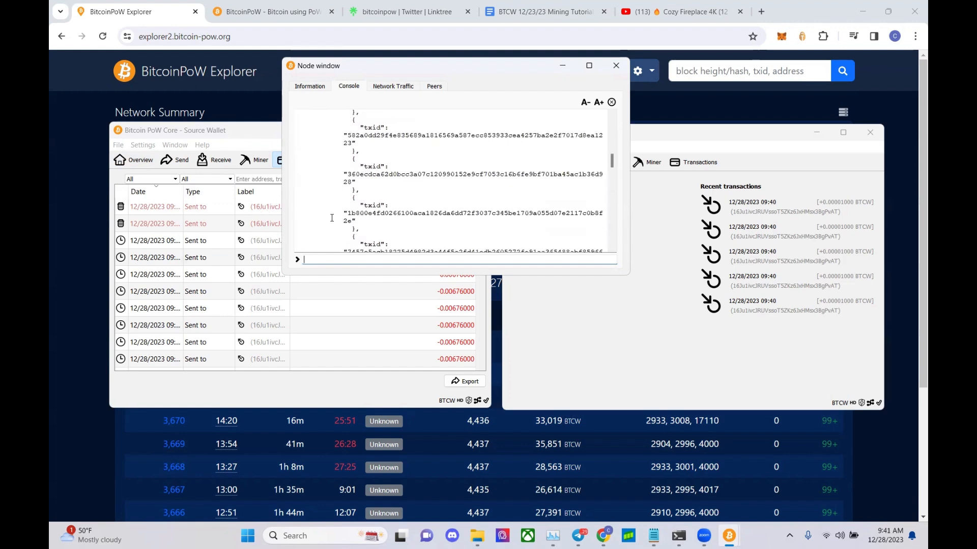
pyautogui.scroll(-5, 330, 219)
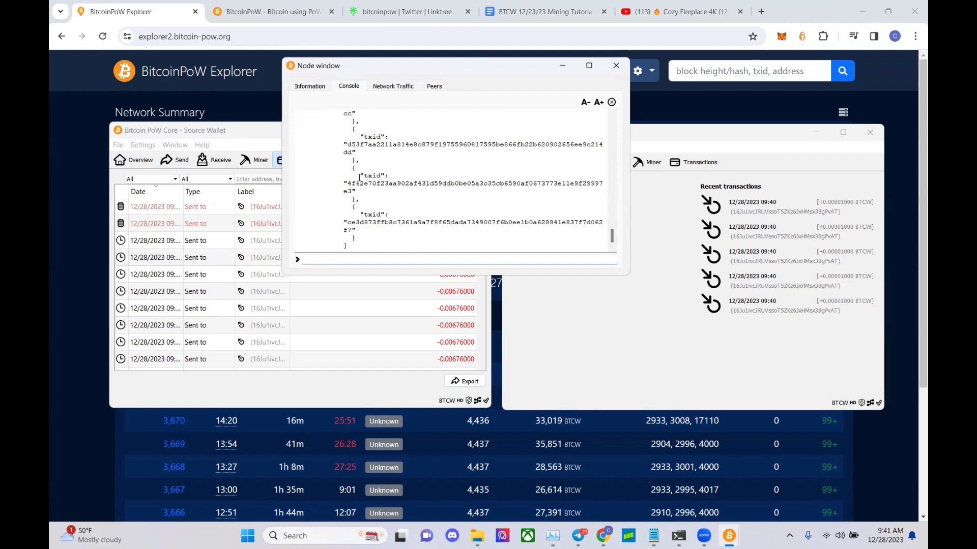
pyautogui.scroll(5, 364, 198)
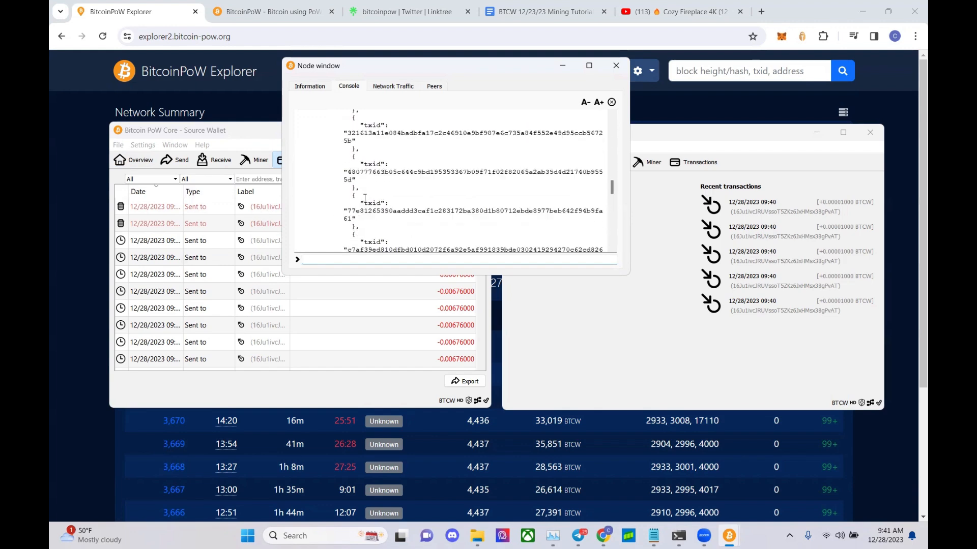
pyautogui.scroll(6, 365, 198)
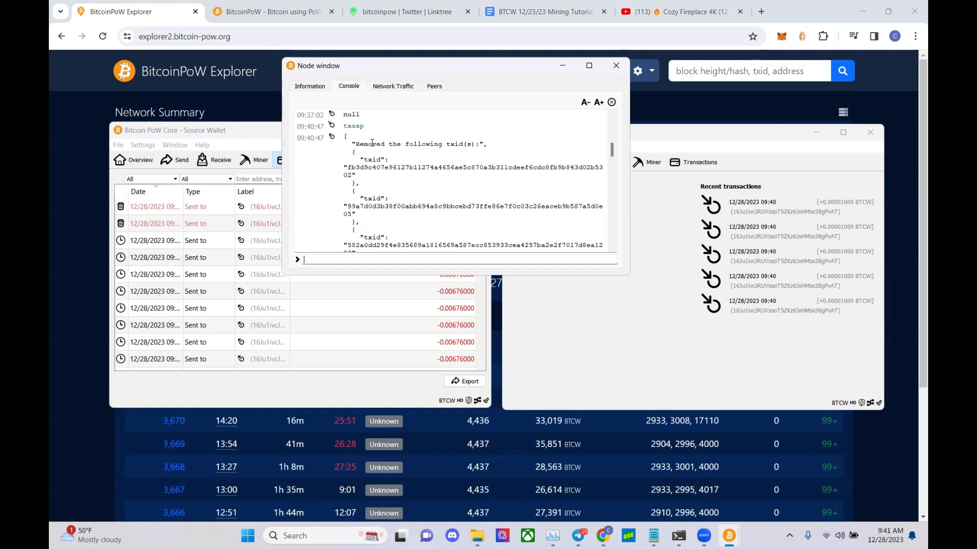
pyautogui.moveTo(611, 152); pyautogui.dragTo(598, 243)
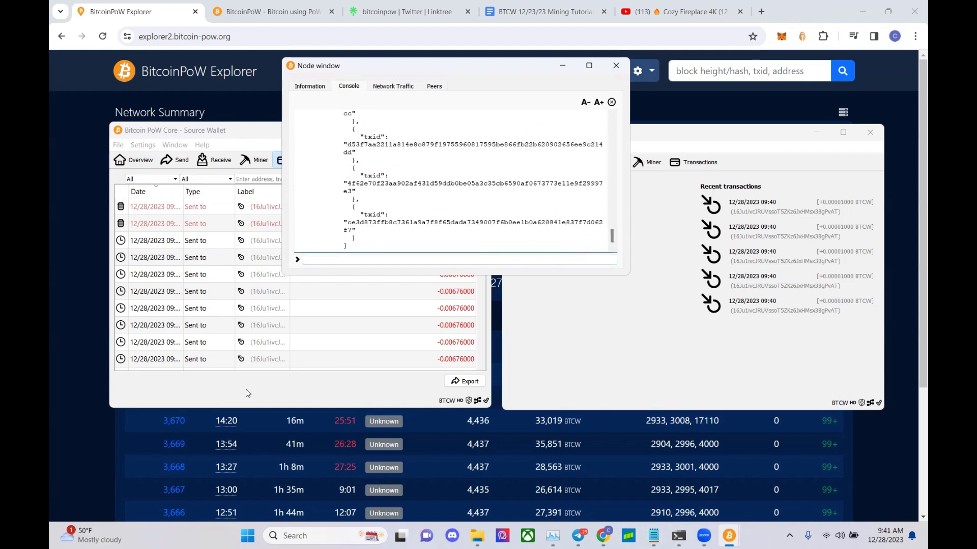
pyautogui.click(66, 274)
pyautogui.click(102, 36)
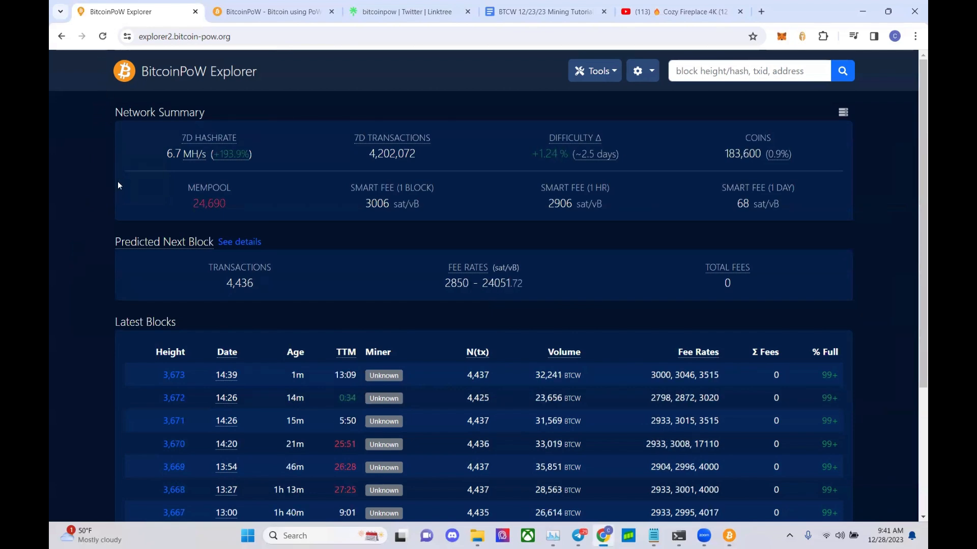
# - Check the confirmations of a pending sent transaction in the Source Wallet
pyautogui.moveTo(729, 536)
pyautogui.click(629, 483)
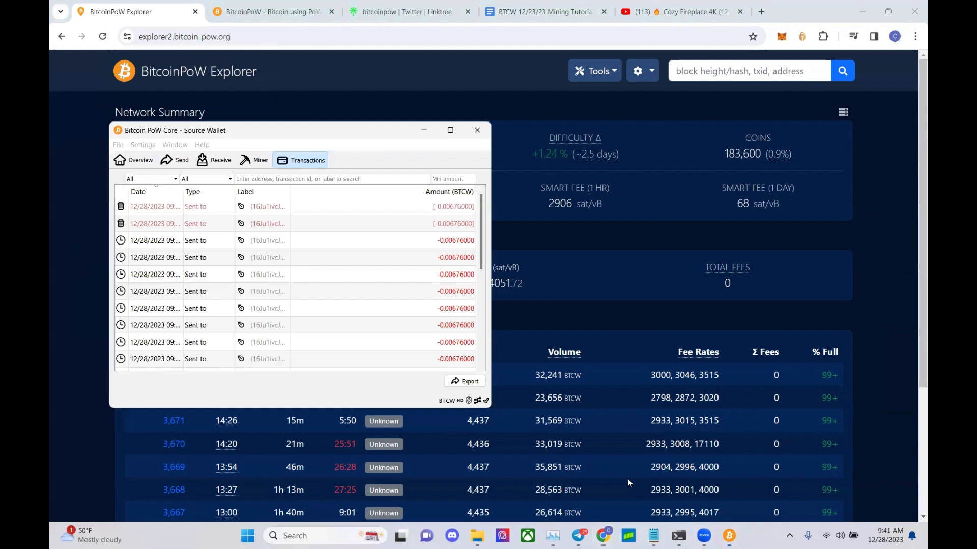
pyautogui.click(121, 293)
pyautogui.moveTo(120, 291)
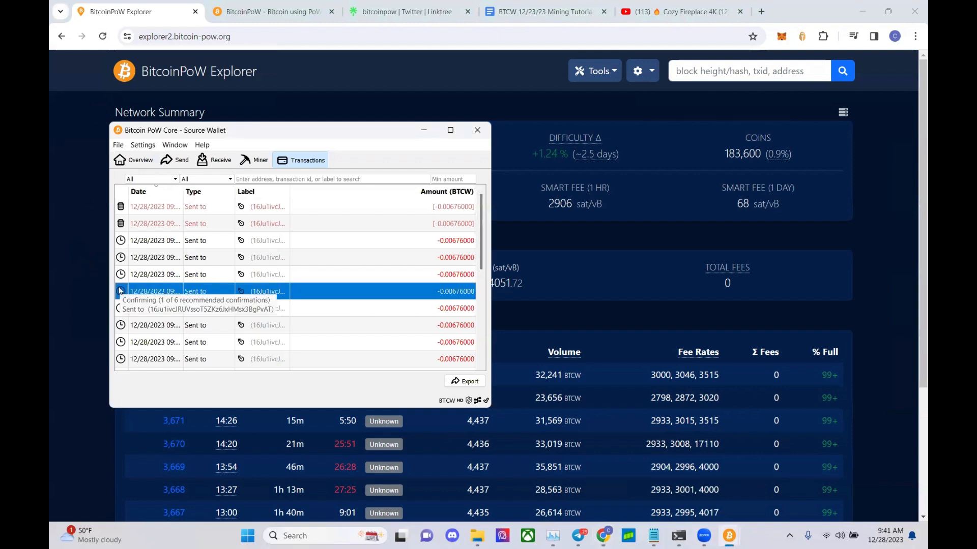
pyautogui.scroll(-2, 168, 252)
pyautogui.scroll(1, 168, 252)
pyautogui.scroll(1, 168, 252)
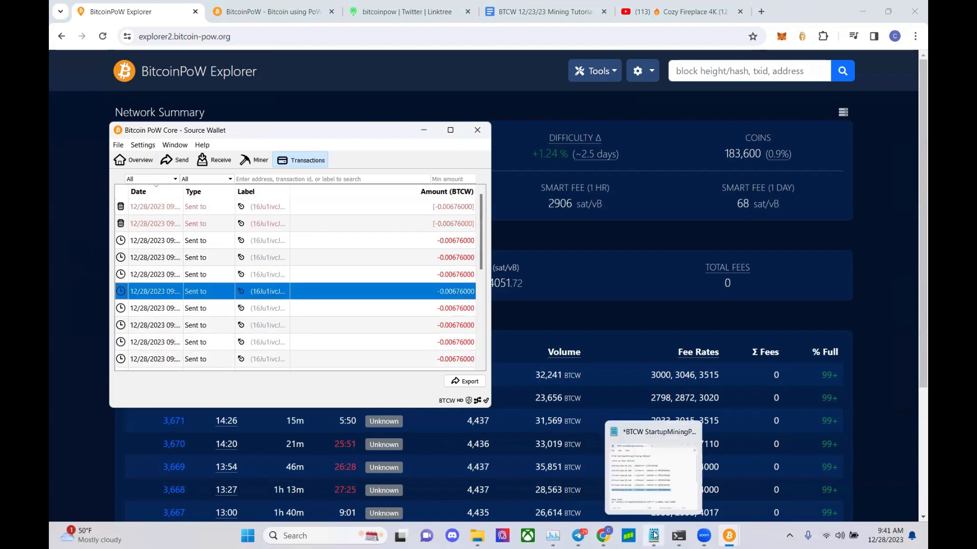
# - Cycle through the Node window, Mining Wallet 1 and Source Wallet to review each
pyautogui.moveTo(729, 535)
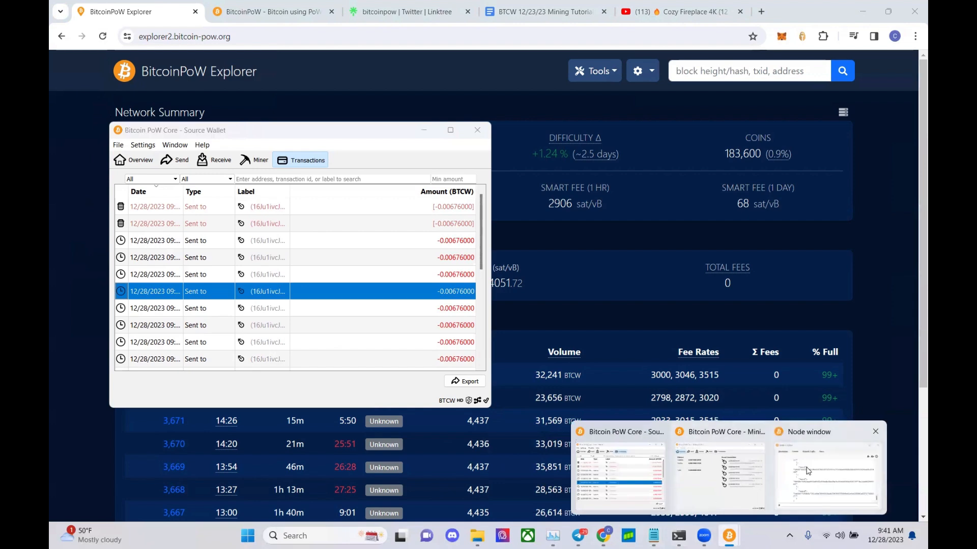
pyautogui.click(808, 470)
pyautogui.click(719, 476)
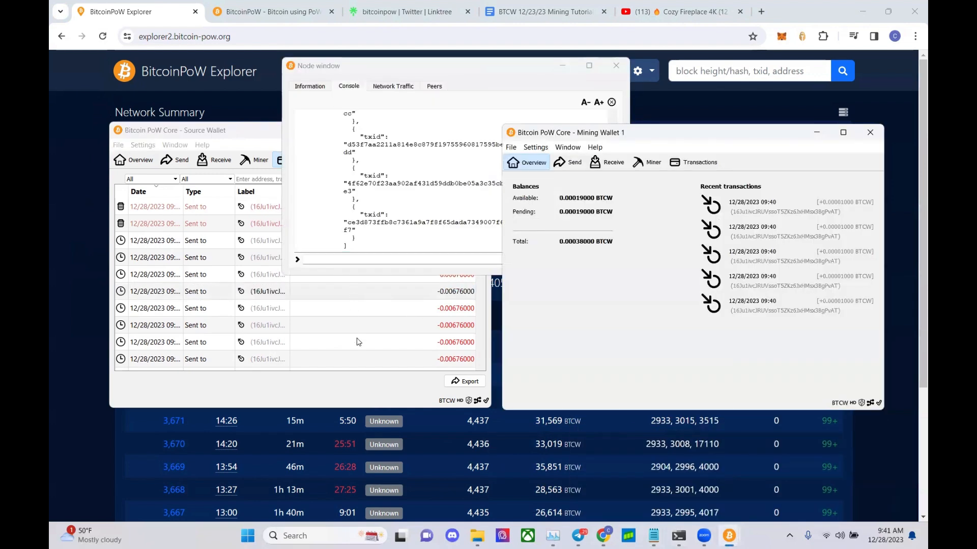
pyautogui.click(363, 385)
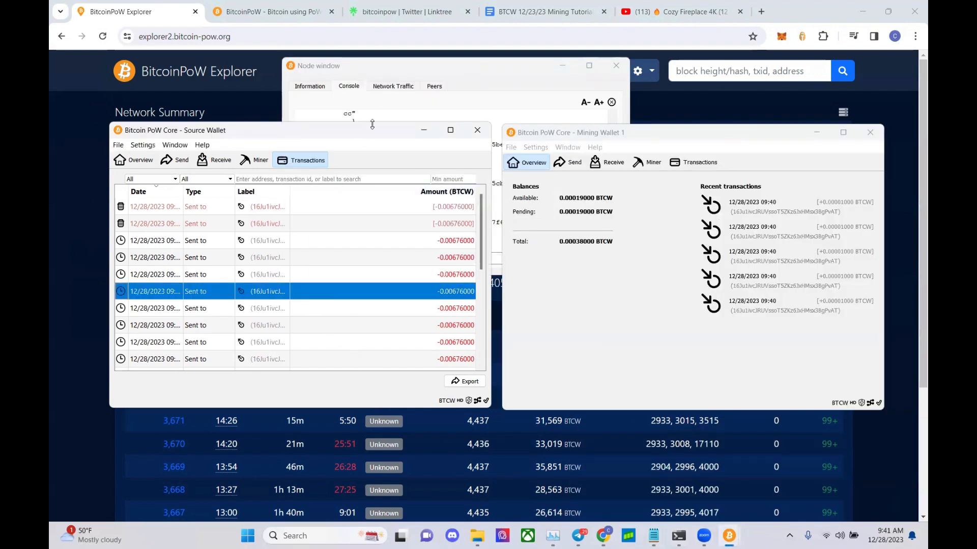
pyautogui.click(391, 73)
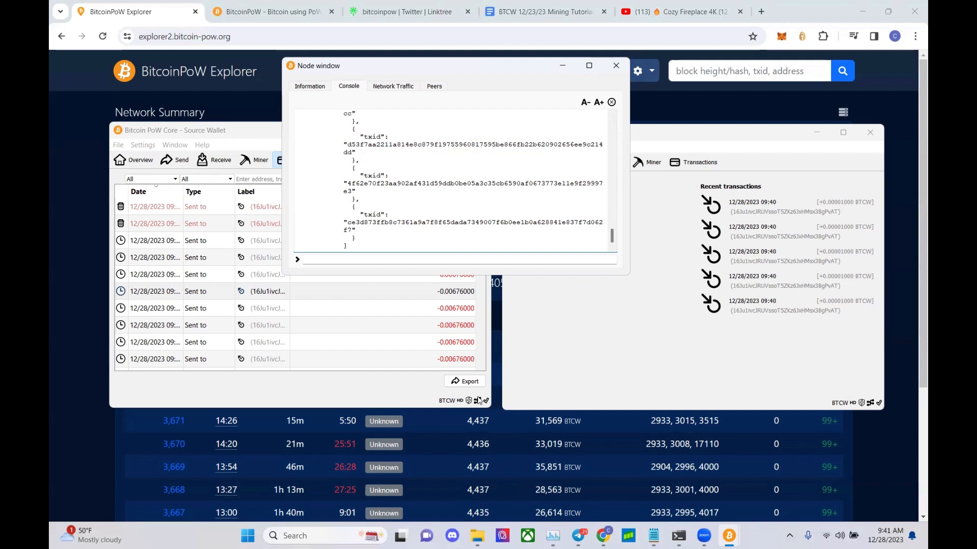
pyautogui.click(450, 397)
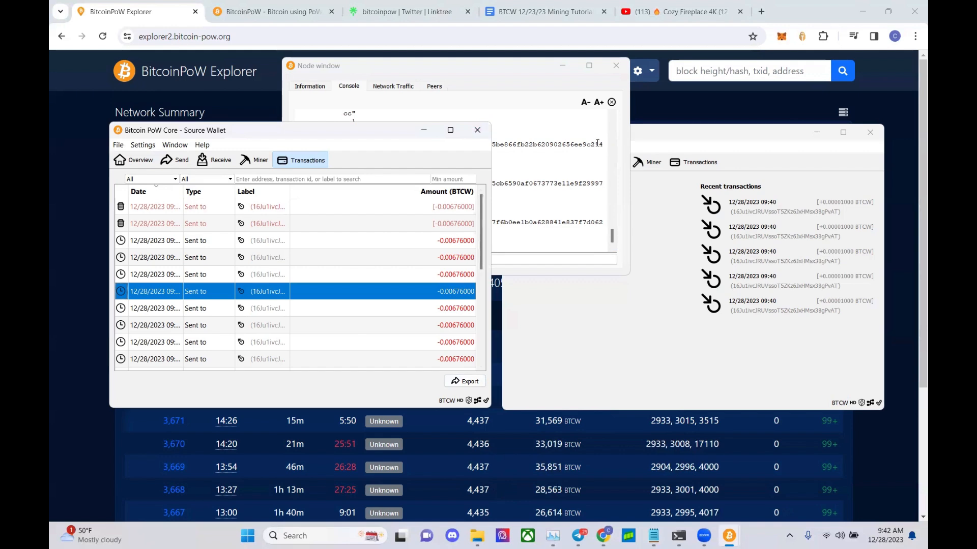
# - Review the node console, then close the Node window, Source Wallet and Mining Wallet 1
pyautogui.click(547, 184)
pyautogui.scroll(10, 510, 173)
pyautogui.scroll(10, 510, 173)
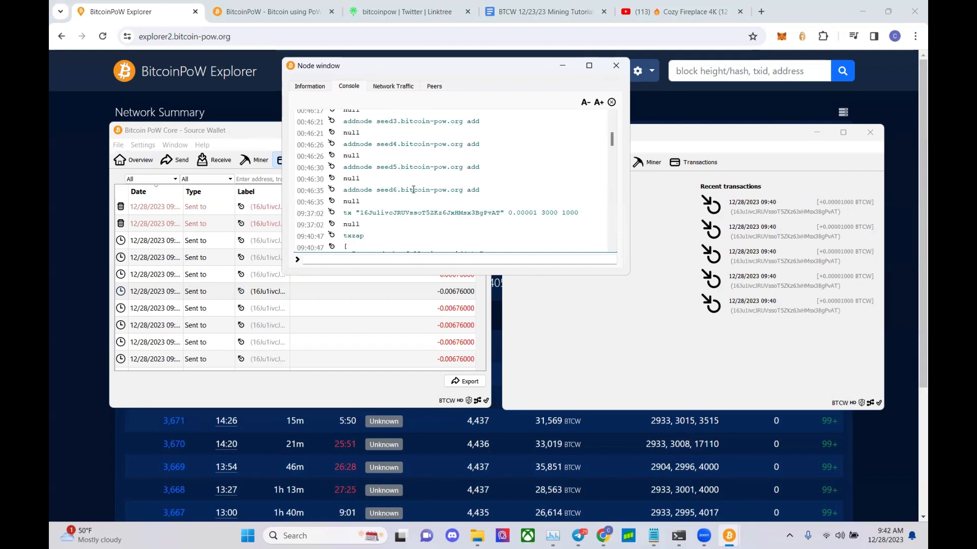
pyautogui.scroll(3, 413, 189)
pyautogui.scroll(-15, 417, 168)
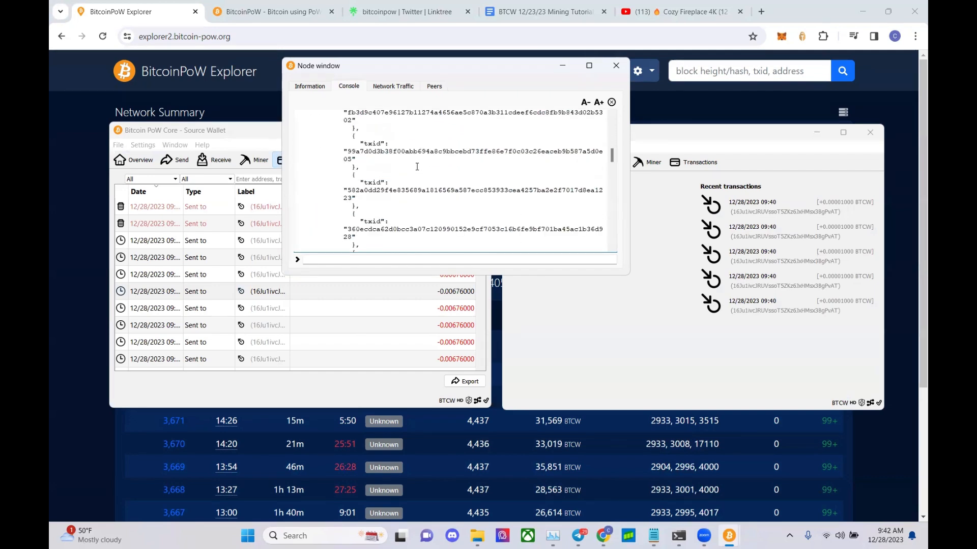
pyautogui.click(616, 65)
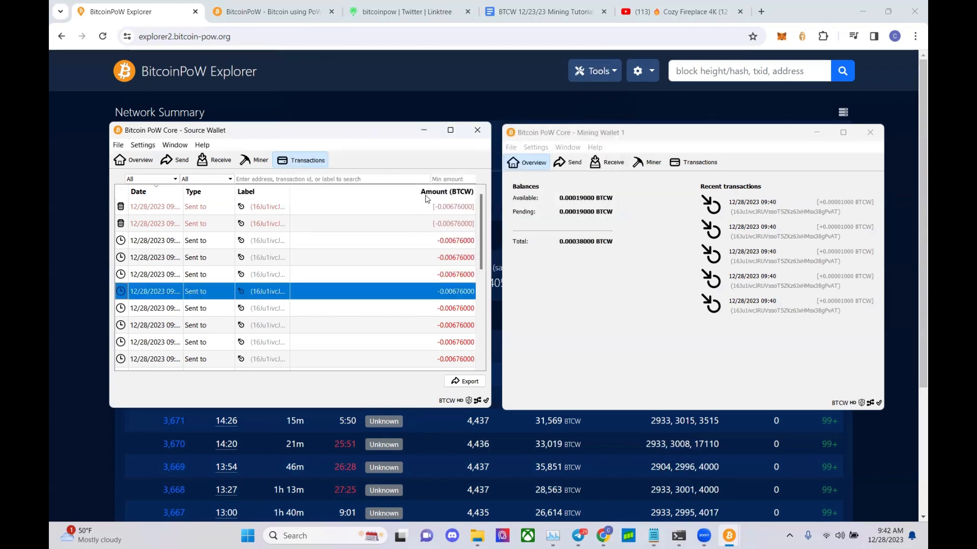
pyautogui.click(480, 130)
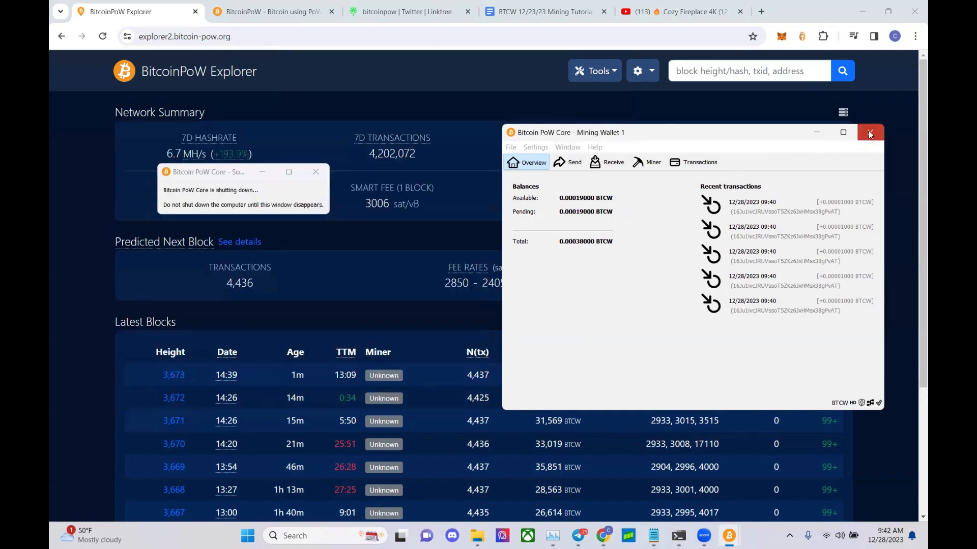
pyautogui.click(869, 131)
# - Browse to C:\BitcoinPoW\BTCW1 and inspect mempool.dat and fee_estimates.dat
pyautogui.click(489, 536)
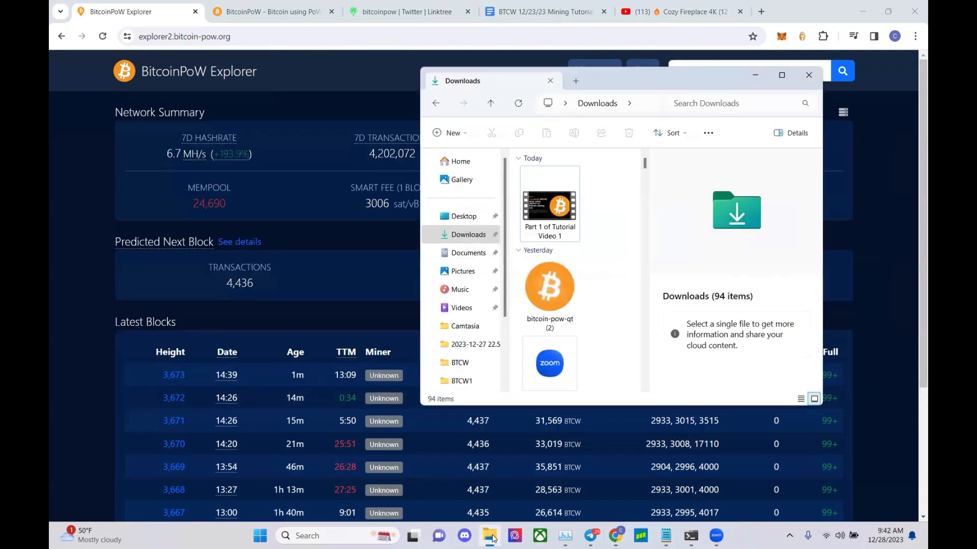
pyautogui.scroll(-3, 477, 307)
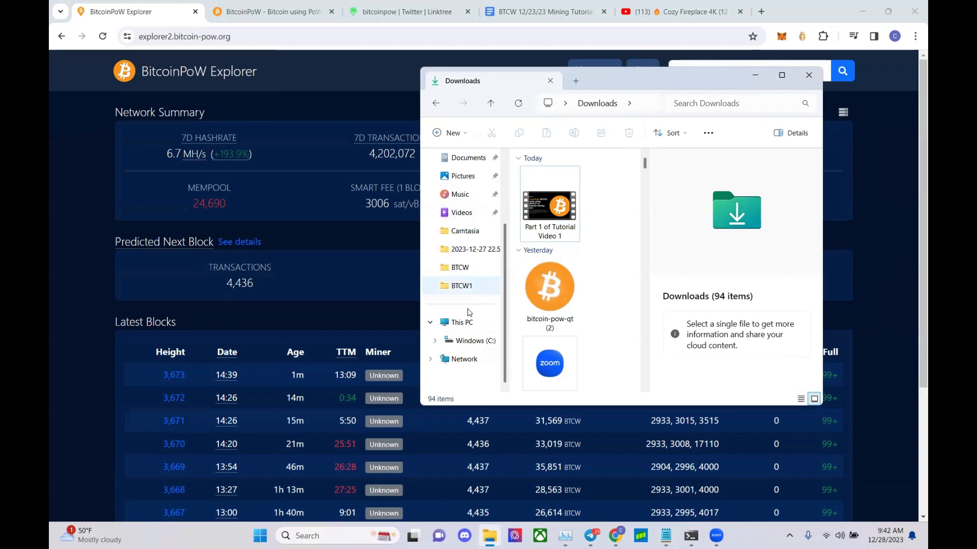
pyautogui.click(473, 343)
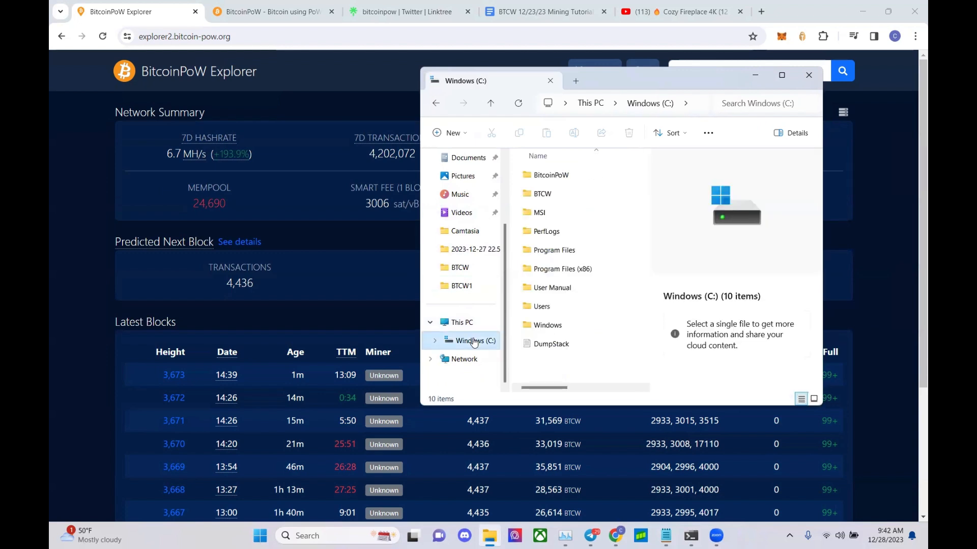
pyautogui.doubleClick(550, 178)
pyautogui.doubleClick(552, 177)
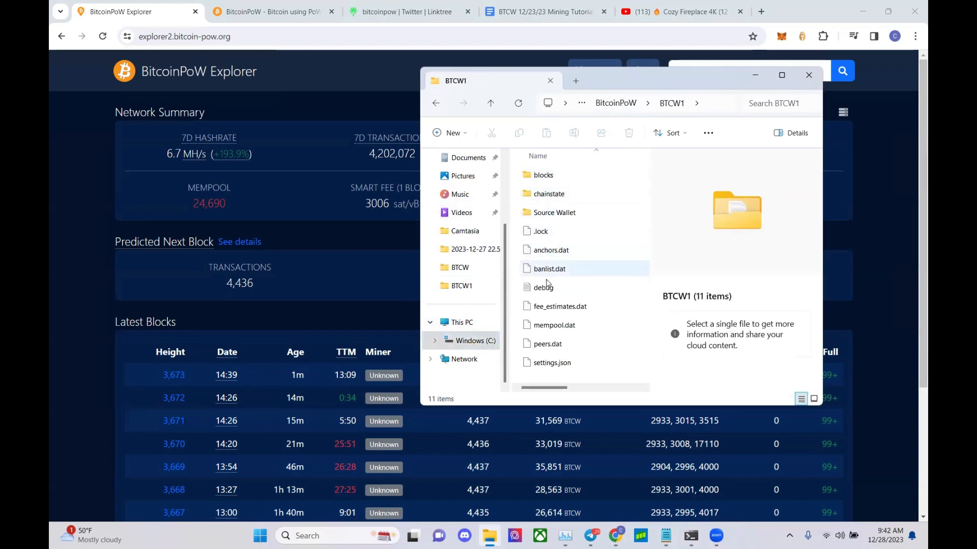
pyautogui.click(561, 325)
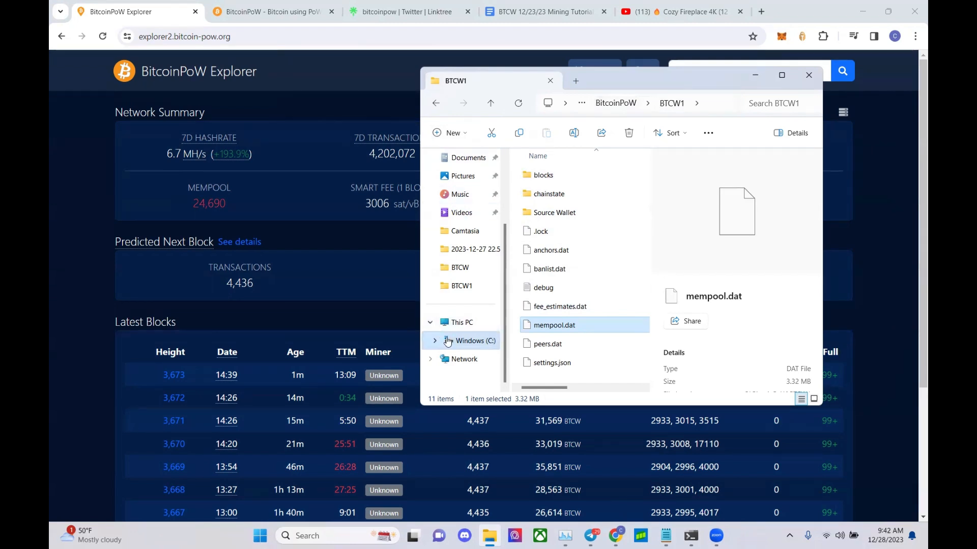
pyautogui.click(546, 308)
pyautogui.click(547, 327)
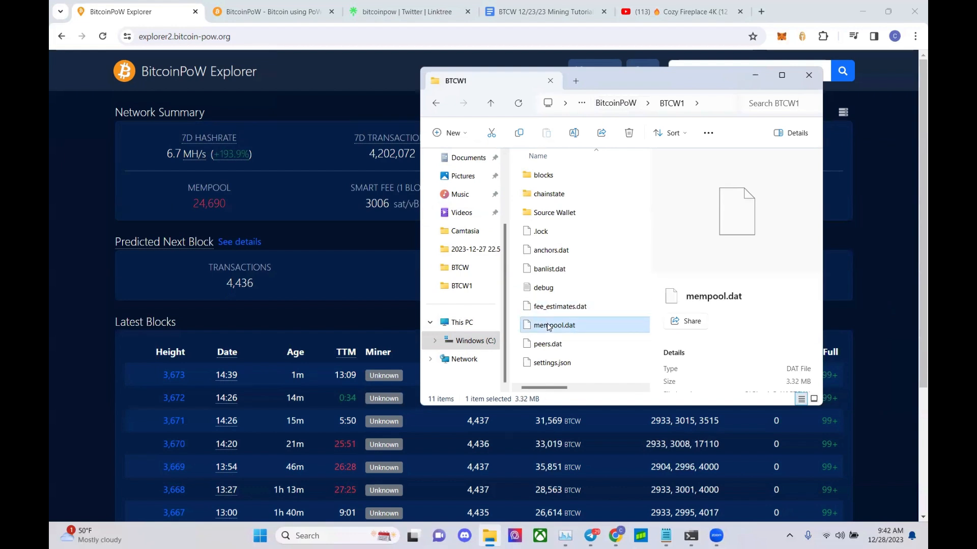
# - Re-enter the BTCW1 folder and delete mempool.dat
pyautogui.click(433, 104)
pyautogui.click(434, 104)
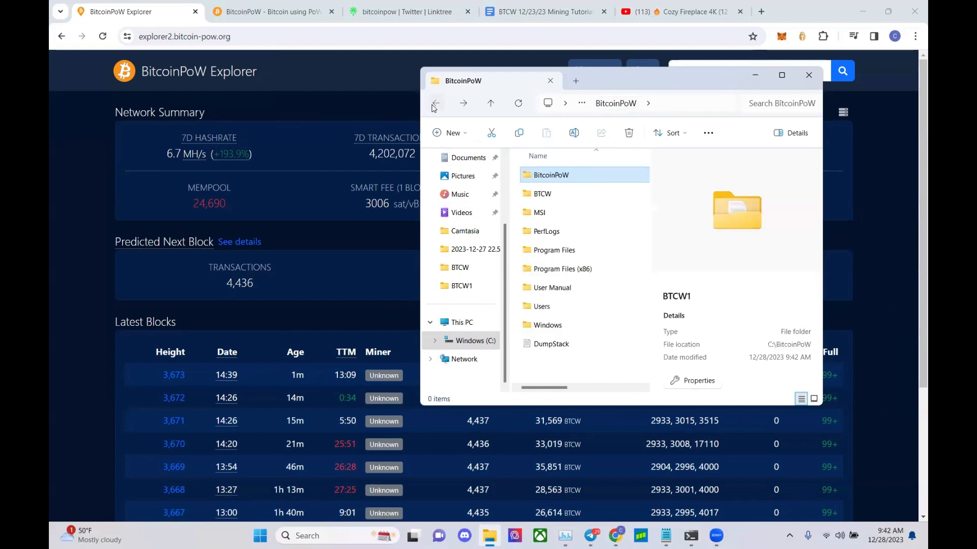
pyautogui.click(475, 343)
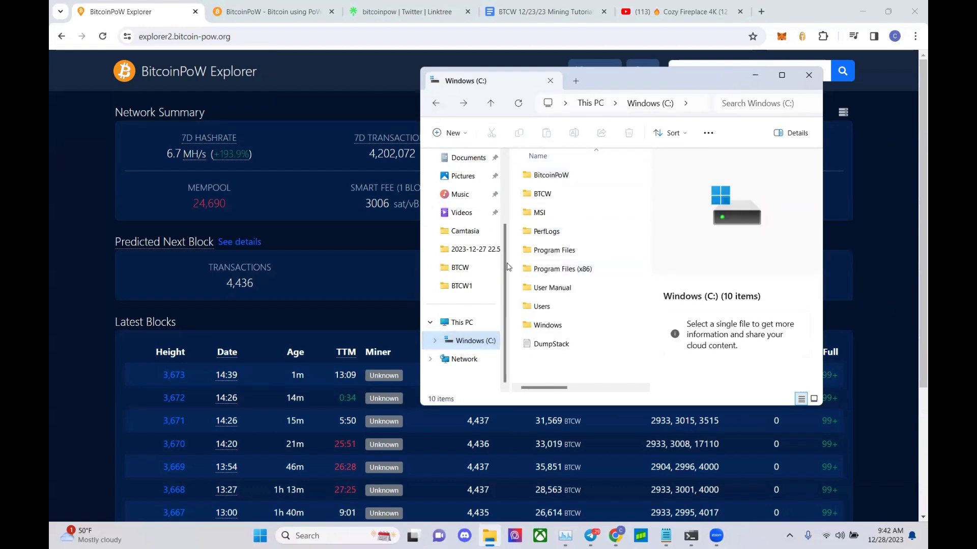
pyautogui.doubleClick(566, 175)
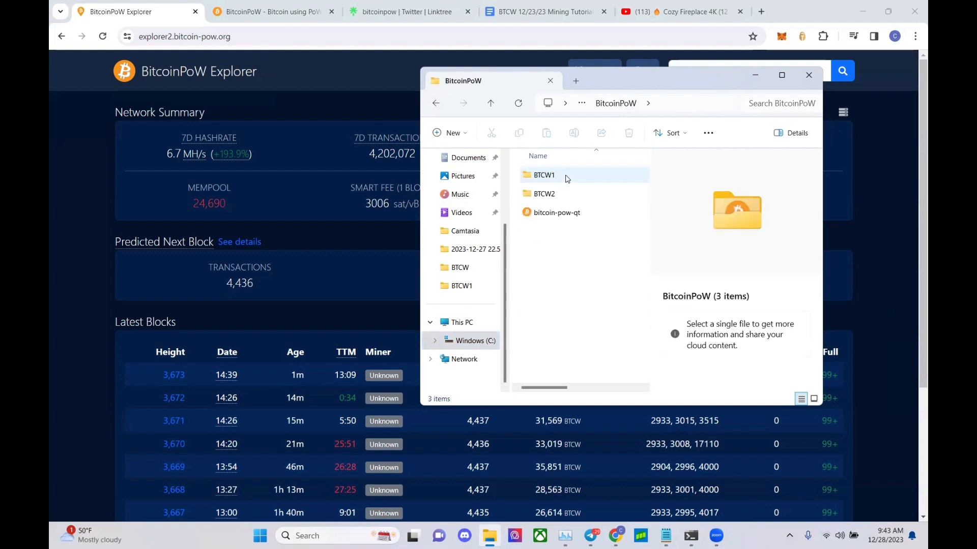
pyautogui.doubleClick(558, 176)
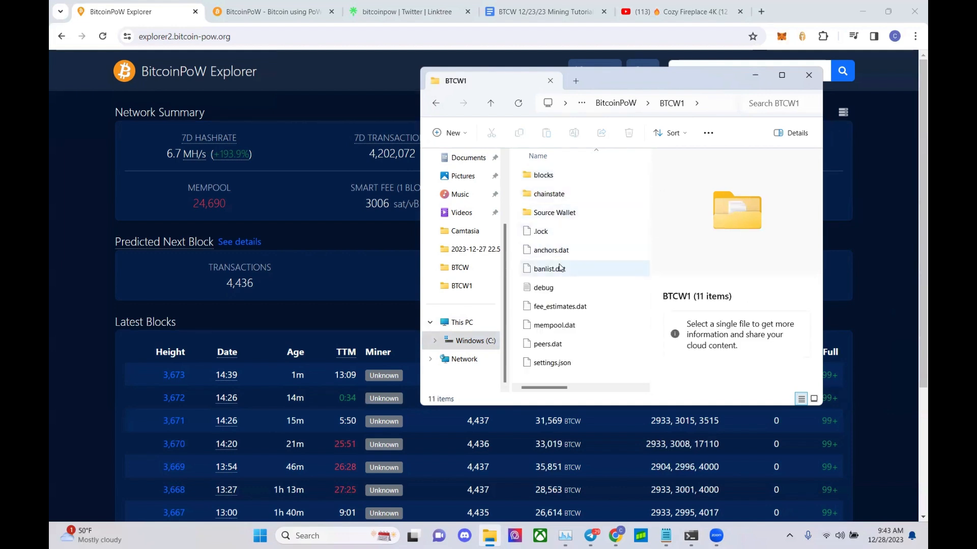
pyautogui.click(565, 328)
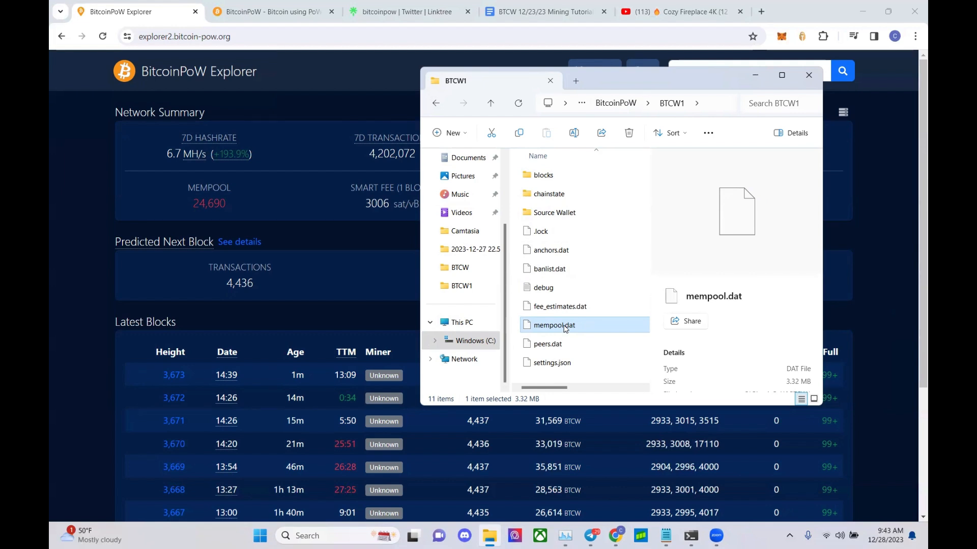
pyautogui.press('Delete')
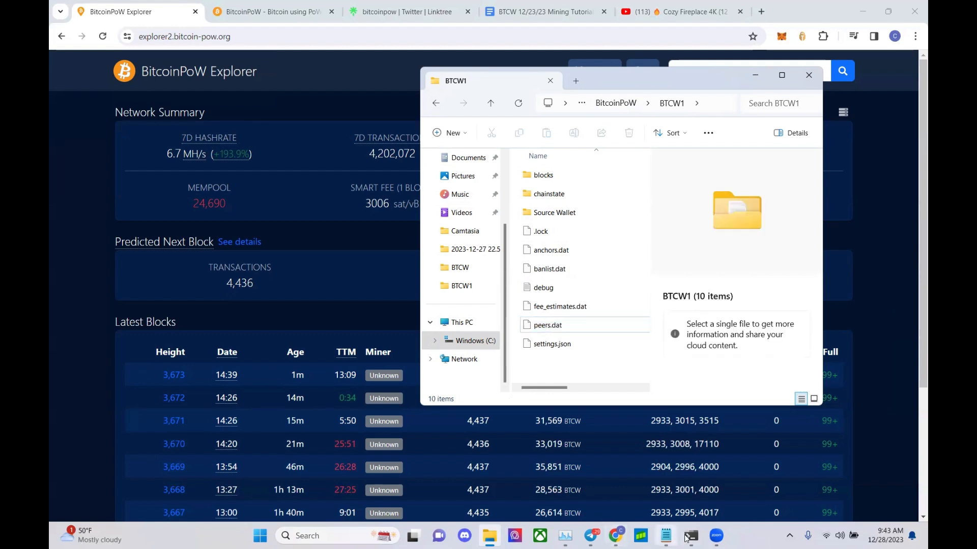
# - Rerun the BTCW1 wallet launch command by copying it to the Command Prompt
pyautogui.moveTo(689, 536)
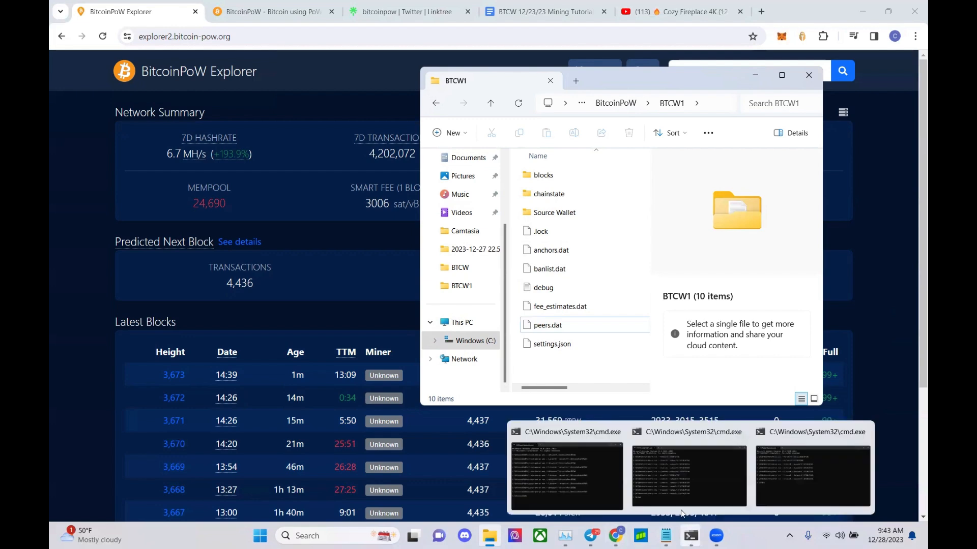
pyautogui.click(586, 479)
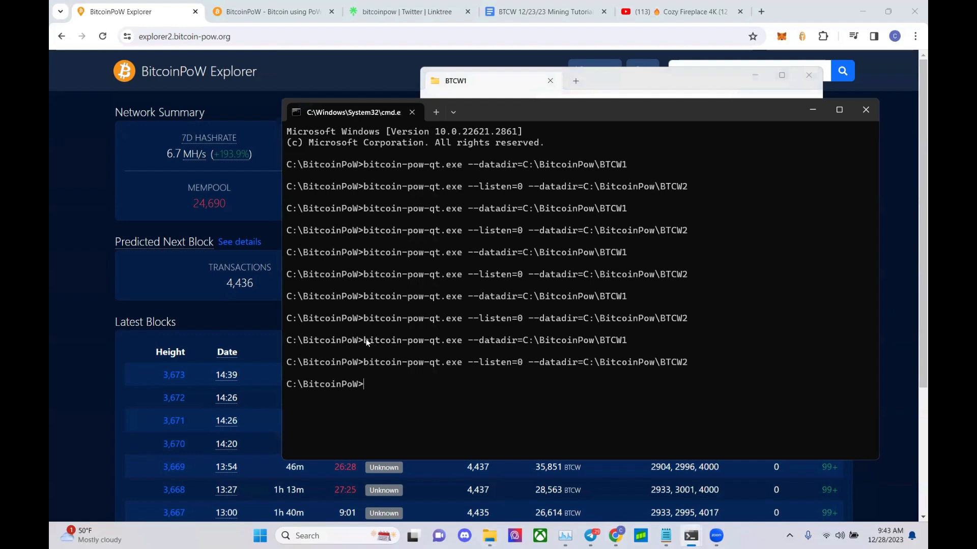
pyautogui.moveTo(391, 341); pyautogui.dragTo(540, 343)
pyautogui.moveTo(611, 345); pyautogui.dragTo(624, 340)
pyautogui.rightClick(624, 339)
pyautogui.rightClick(623, 340)
pyautogui.press('Return')
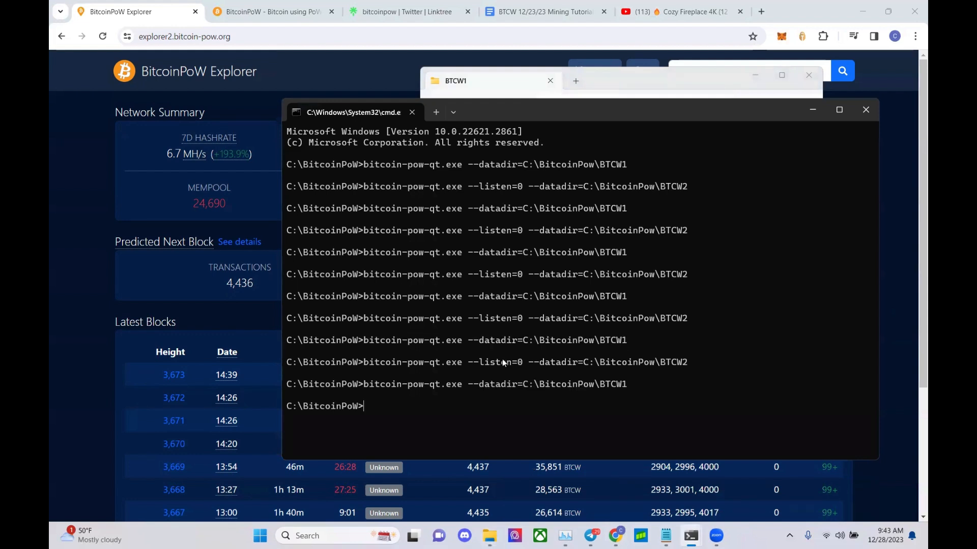
# - Rerun the BTCW2 wallet launch command the same way and minimize Command Prompt
pyautogui.moveTo(365, 364); pyautogui.dragTo(686, 359)
pyautogui.rightClick(685, 359)
pyautogui.rightClick(686, 359)
pyautogui.press('Return')
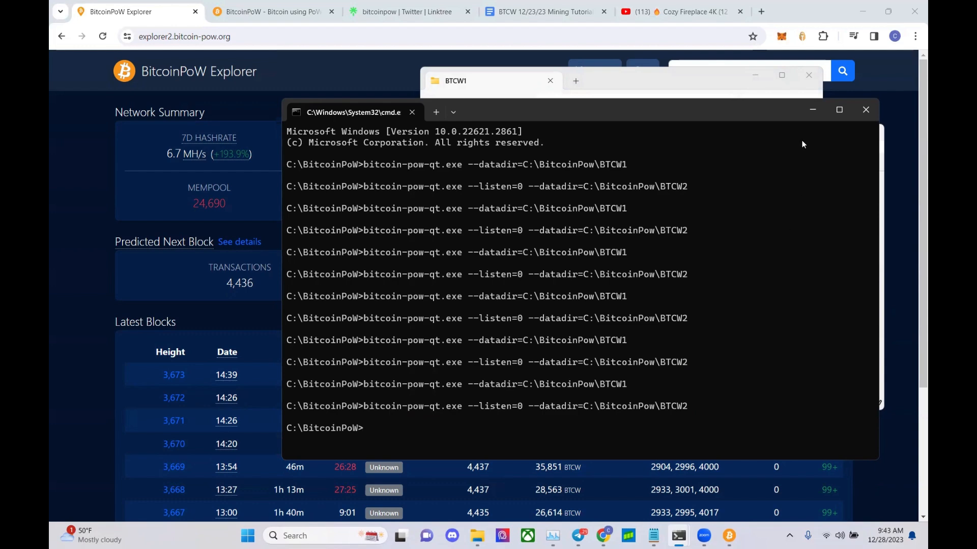
pyautogui.click(812, 109)
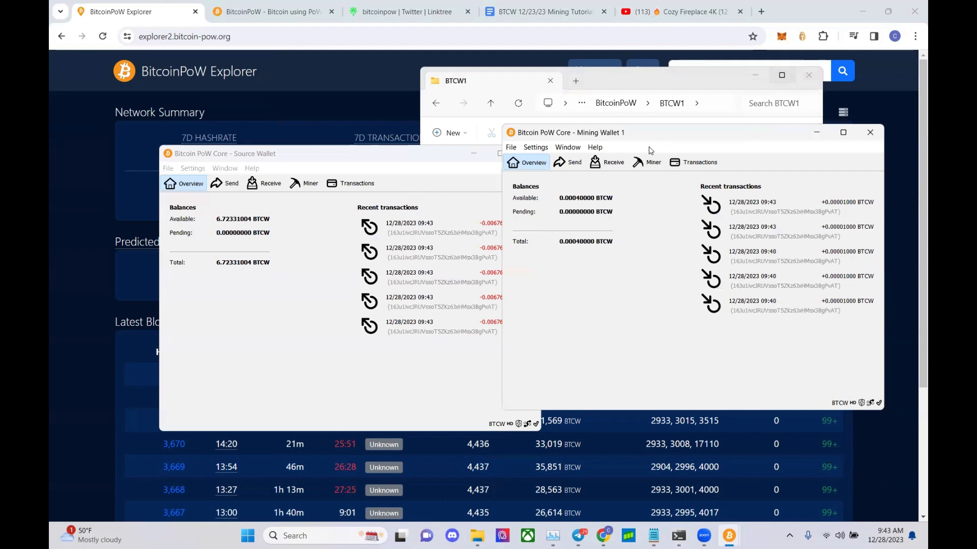
# - Show the Source Wallet's transactions with a widened Date column, then bring up the explorer page
pyautogui.click(351, 184)
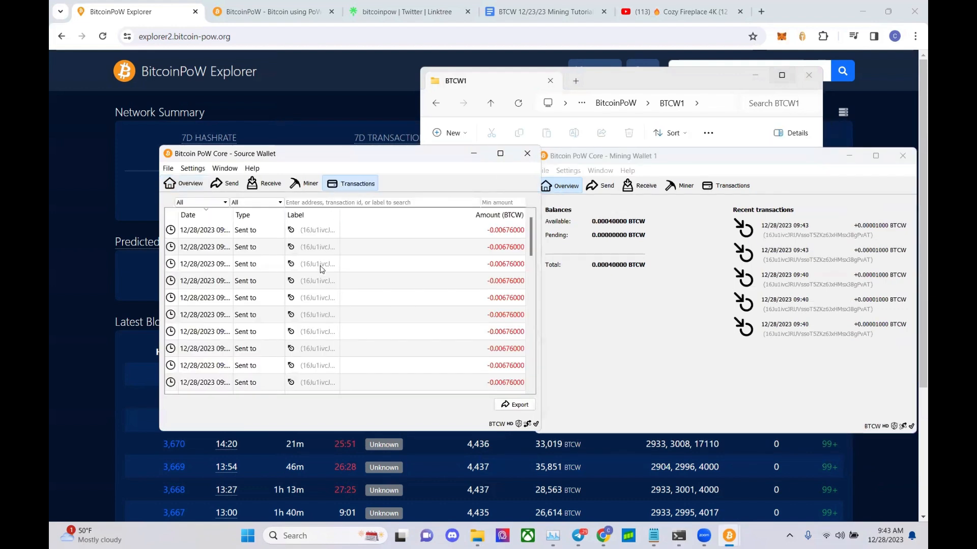
pyautogui.scroll(-1, 317, 280)
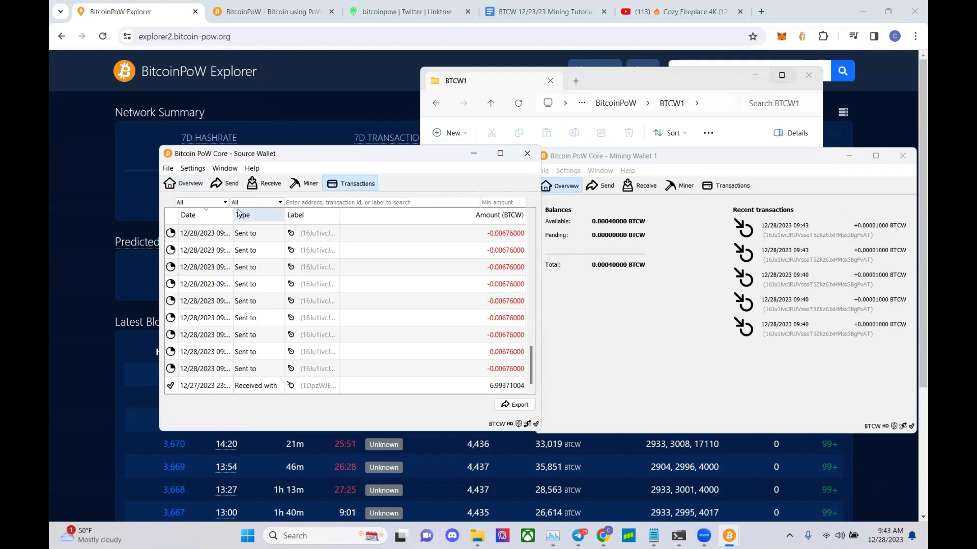
pyautogui.moveTo(233, 214); pyautogui.dragTo(252, 216)
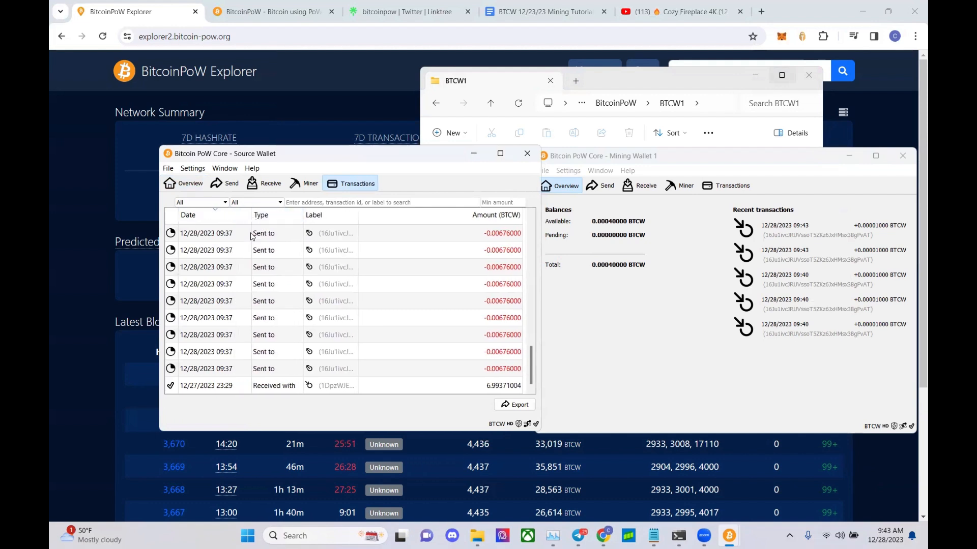
pyautogui.scroll(10, 283, 285)
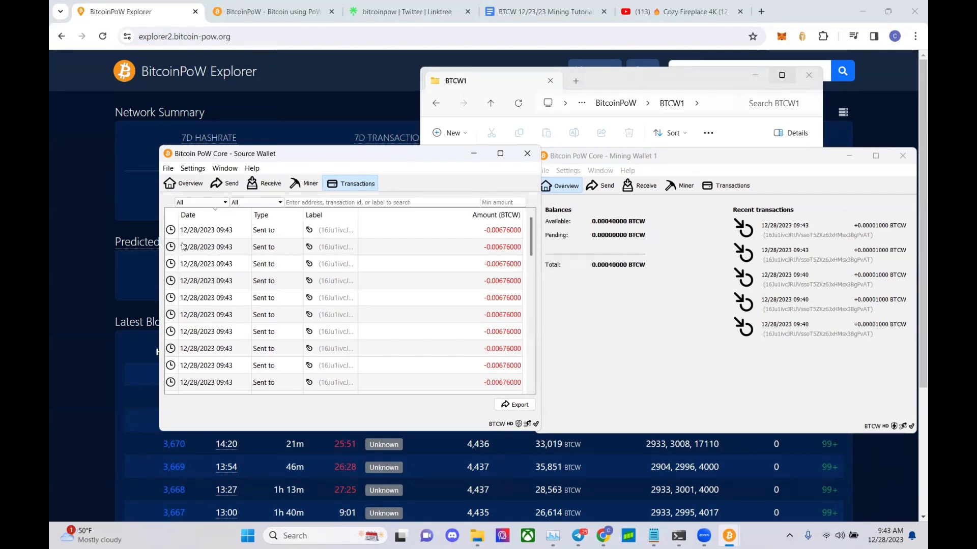
pyautogui.click(102, 39)
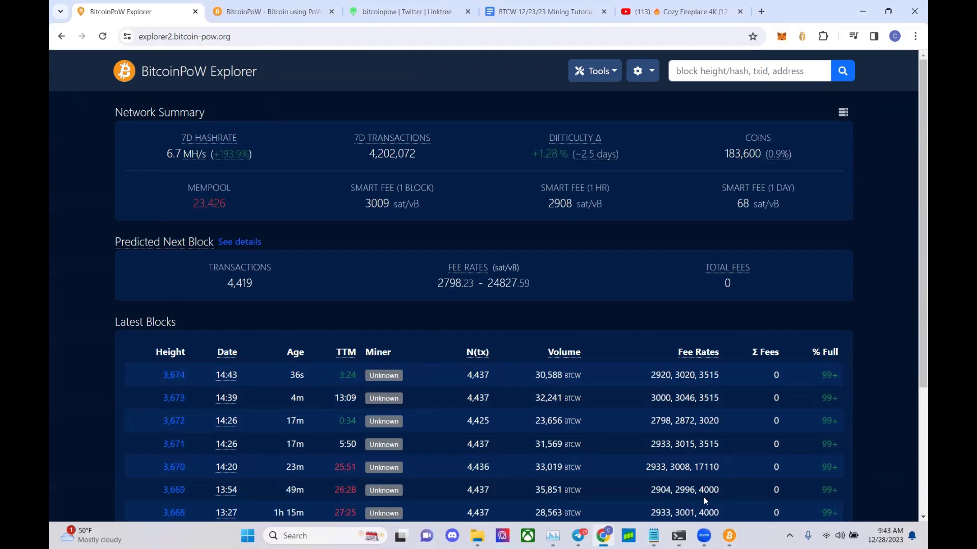
# - Open the Source Wallet's RPC console from the Window menu
pyautogui.click(729, 535)
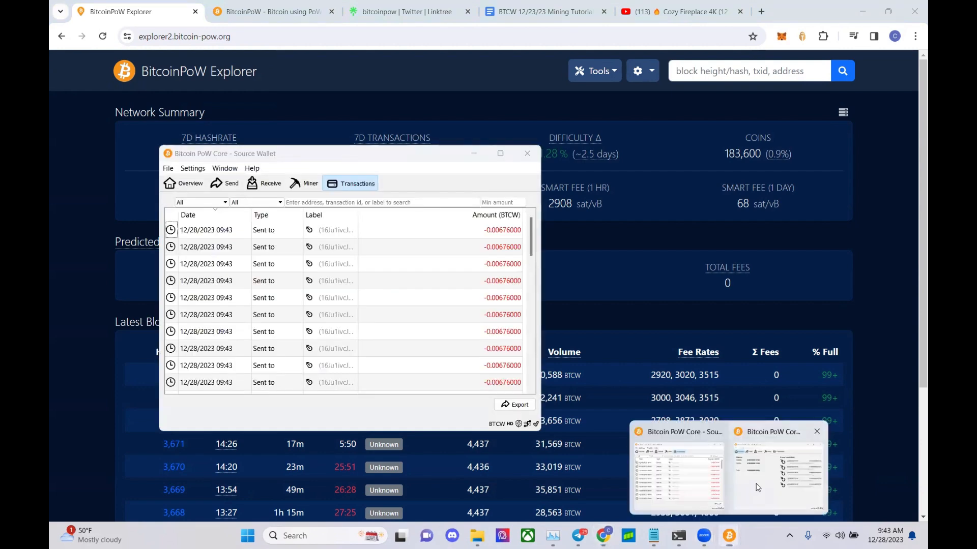
pyautogui.click(756, 486)
pyautogui.click(225, 168)
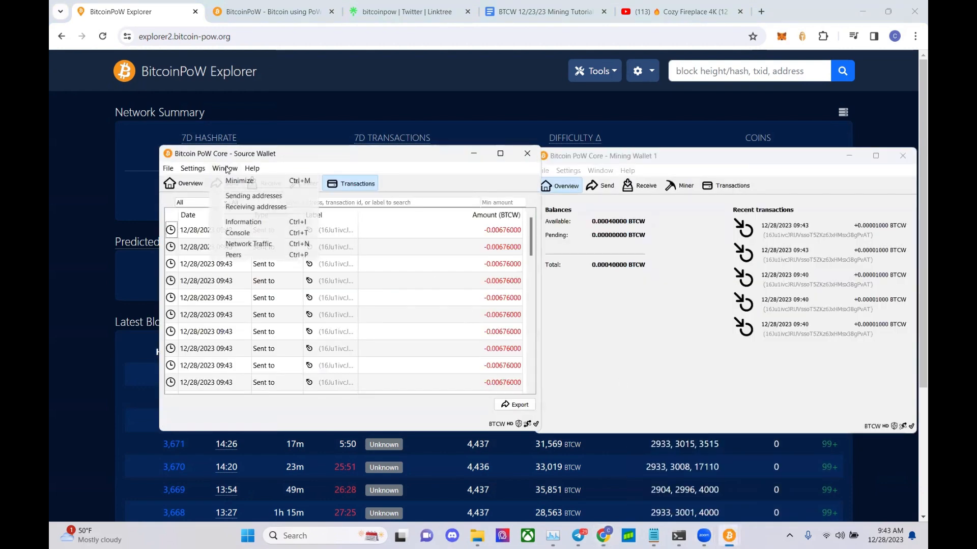
pyautogui.click(238, 232)
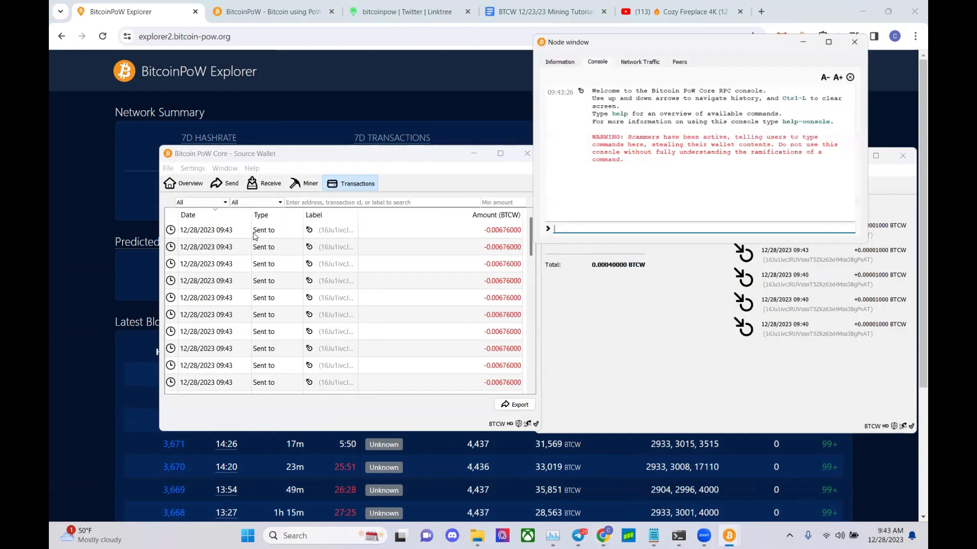
# - Copy Mining Wallet 1's unlabelled receiving address and close the Receiving addresses list
pyautogui.click(617, 262)
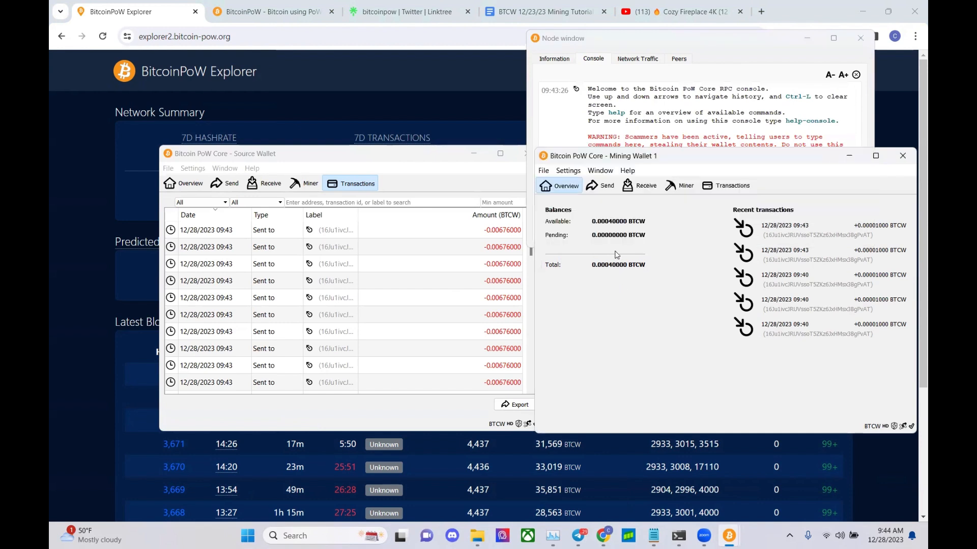
pyautogui.click(600, 171)
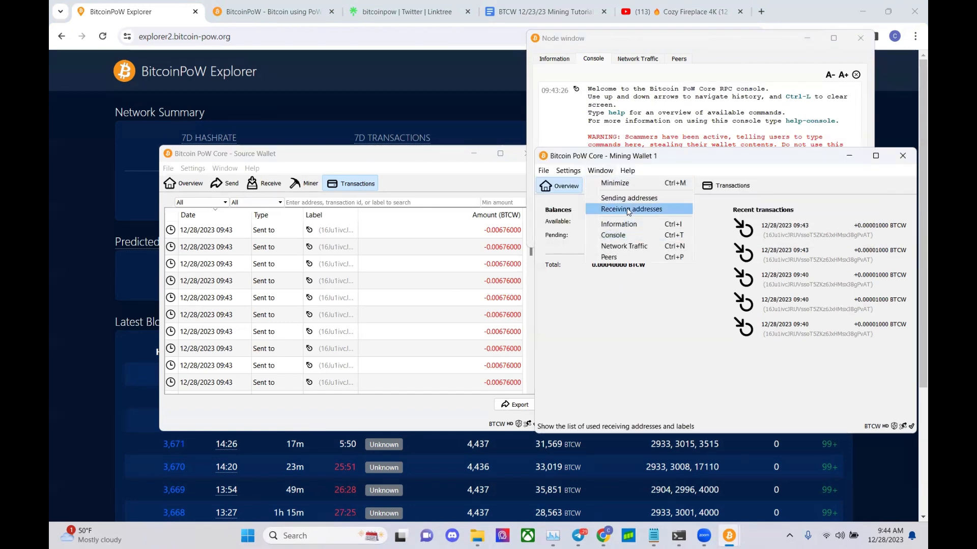
pyautogui.click(627, 211)
pyautogui.click(644, 282)
pyautogui.rightClick(644, 282)
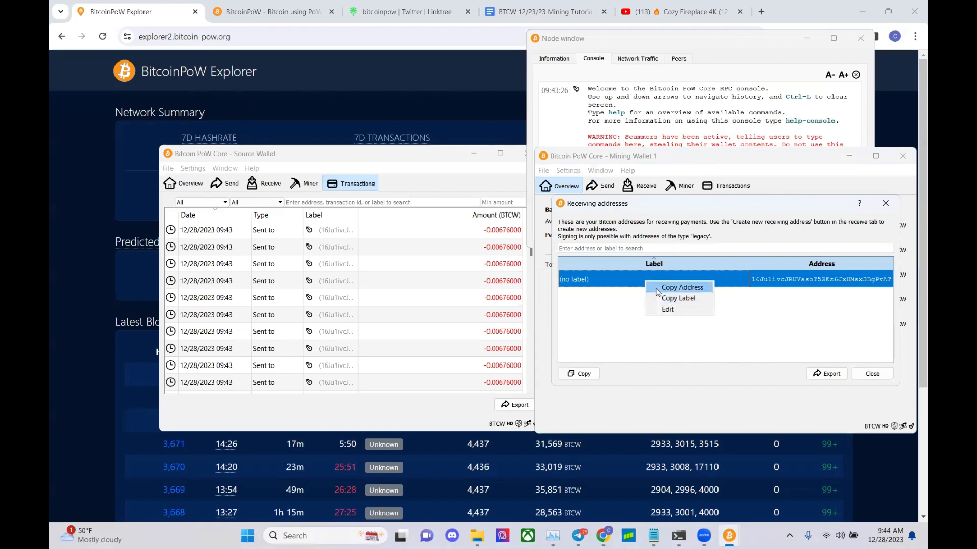
pyautogui.click(661, 289)
pyautogui.click(883, 375)
pyautogui.click(714, 134)
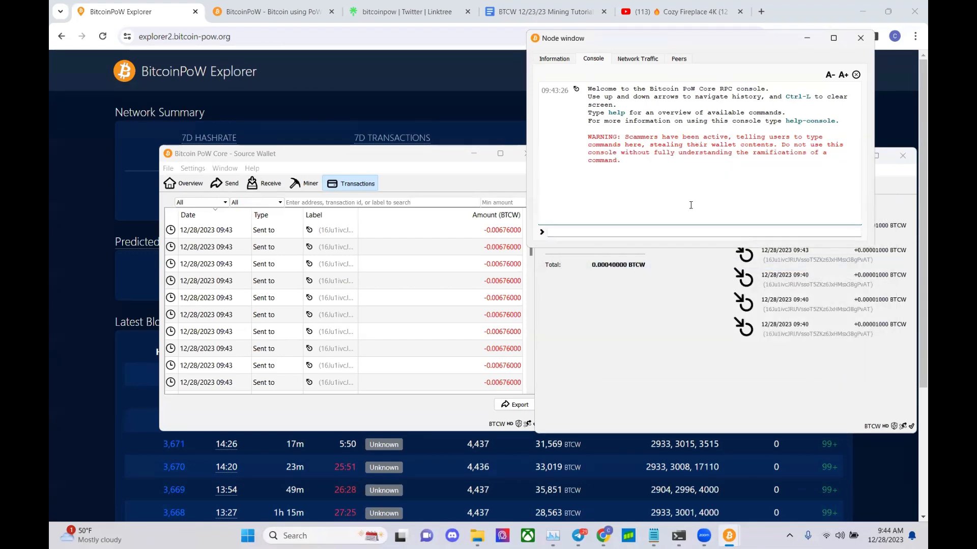
# - Run tx with the pasted mining wallet address, 0.00001 500 1000, in the console
pyautogui.write('tx "')
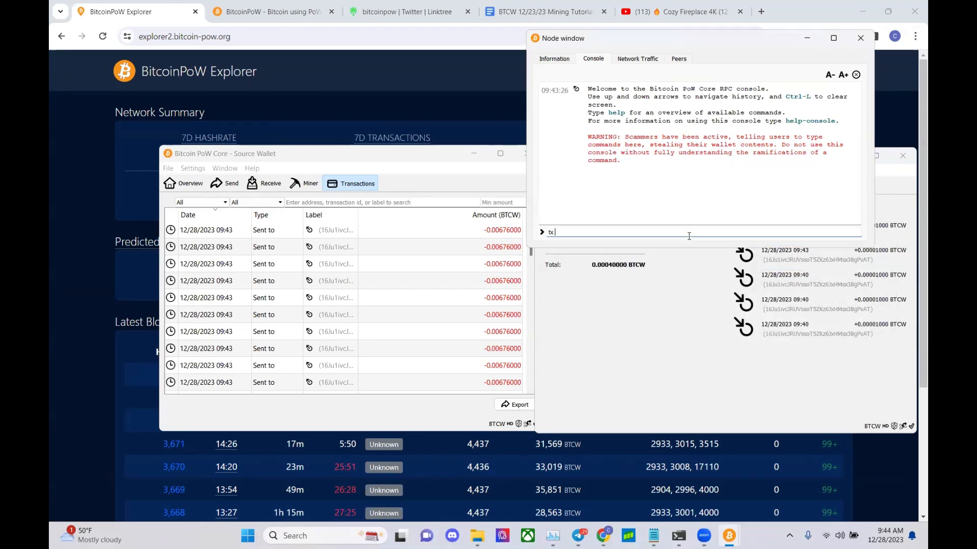
pyautogui.write('16Ju1ivcJRUVssoT5ZKz6JxHMsx3BgPvAT')
pyautogui.write('" ')
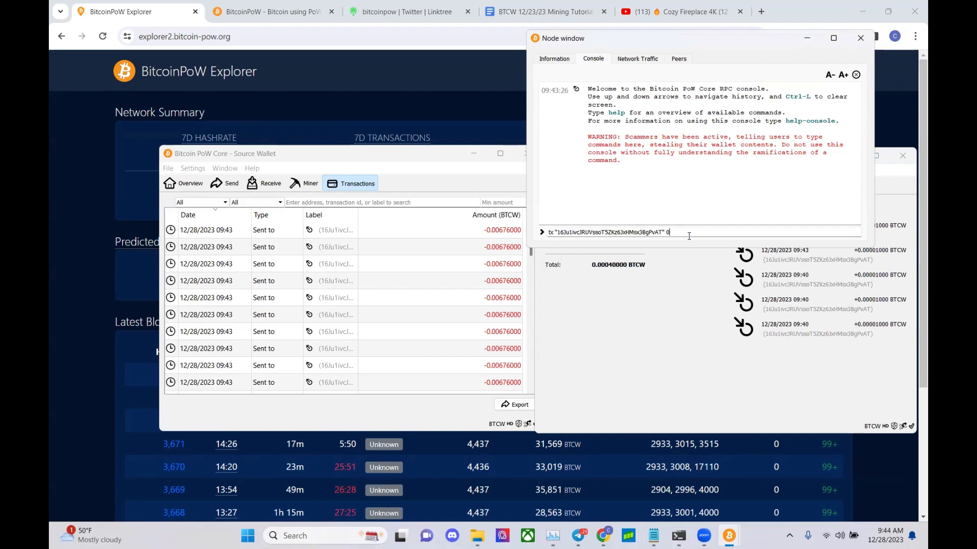
pyautogui.write('0.00001 500 1000')
pyautogui.press('Return')
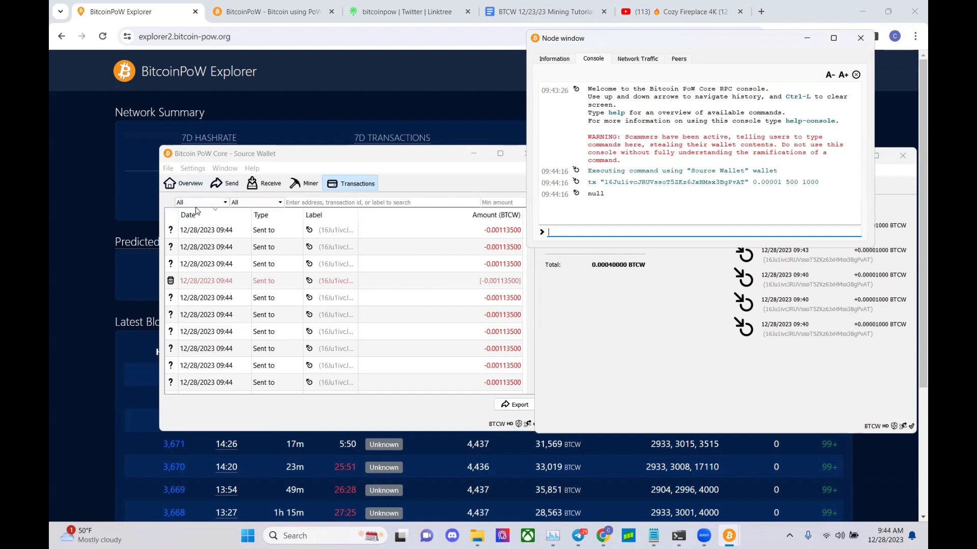
# - Inspect the new unconfirmed -0.00113500 BTCW sends in the transaction list
pyautogui.rightClick(236, 270)
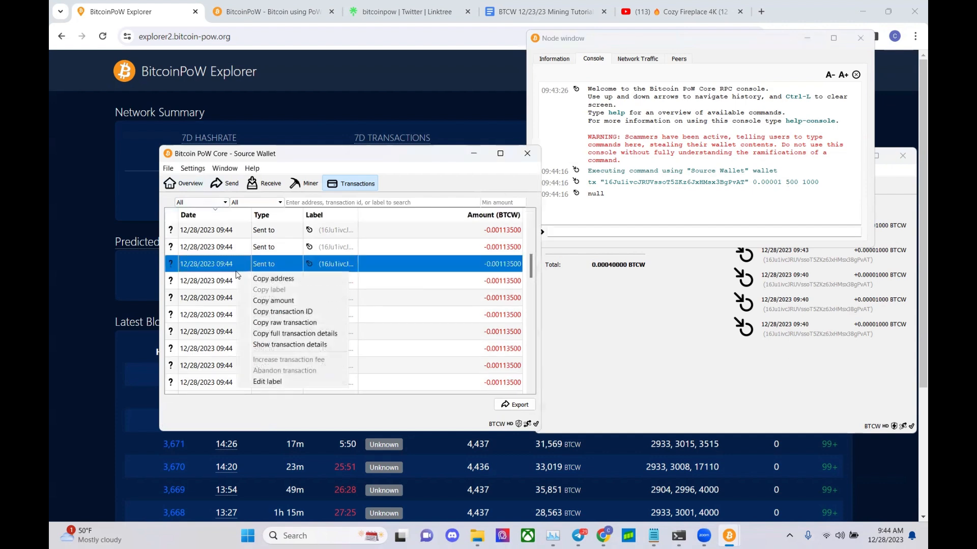
pyautogui.click(232, 277)
pyautogui.scroll(-5, 242, 261)
pyautogui.scroll(-2, 244, 265)
pyautogui.scroll(5, 243, 265)
pyautogui.scroll(-2, 251, 267)
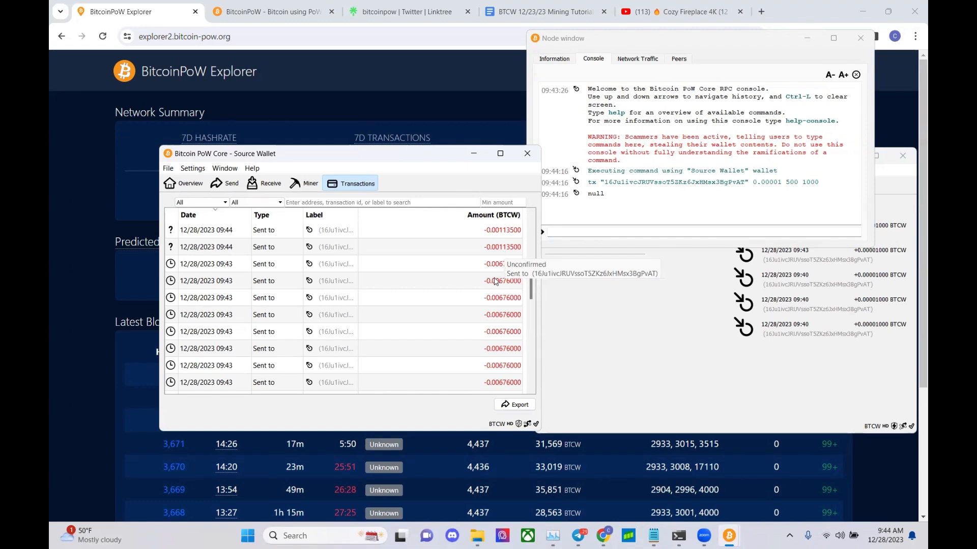
# - Reload the BitcoinPoW Explorer page, then bring Mining Wallet 1 back in front
pyautogui.click(68, 238)
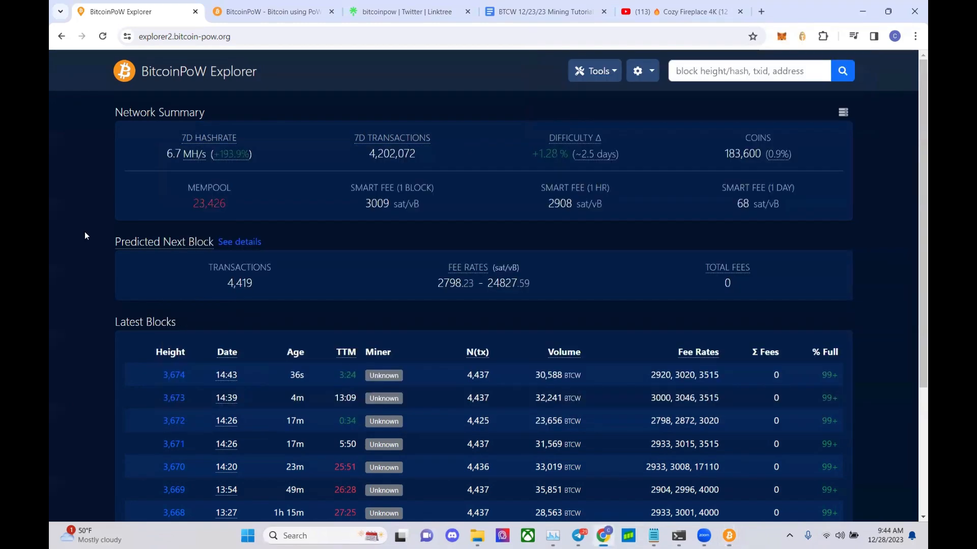
pyautogui.click(99, 41)
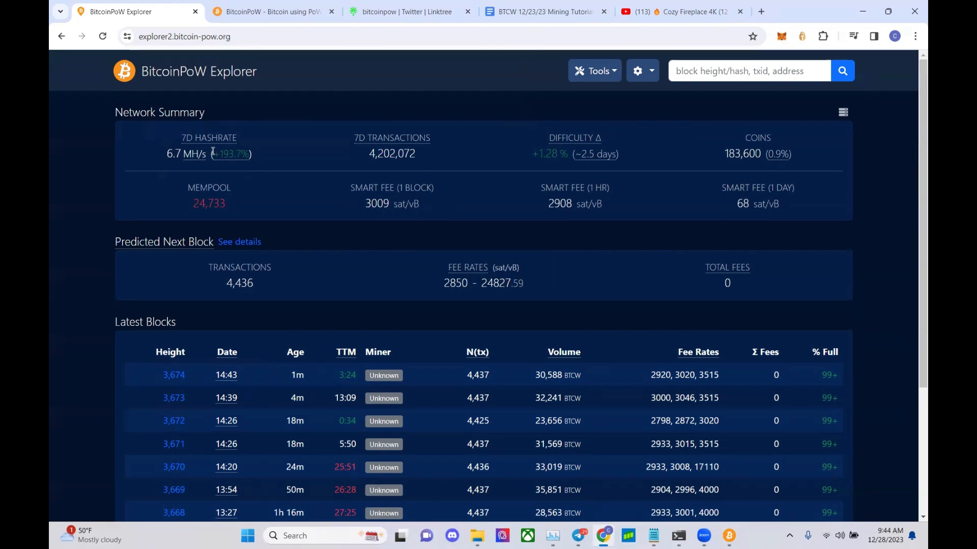
pyautogui.click(727, 536)
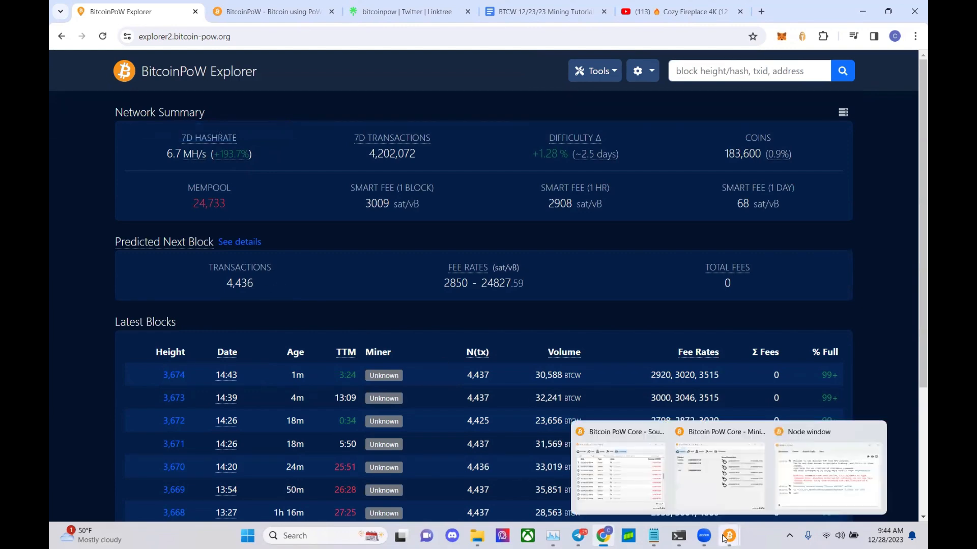
pyautogui.click(713, 483)
pyautogui.click(730, 537)
# - View and close the transaction details of the third Source Wallet transaction
pyautogui.click(612, 489)
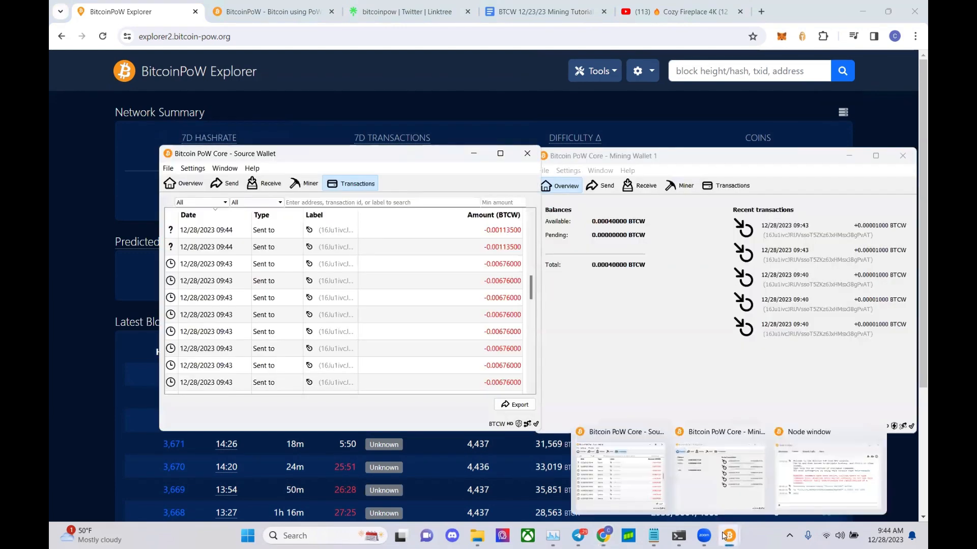
pyautogui.click(828, 475)
pyautogui.moveTo(659, 43); pyautogui.dragTo(528, 51)
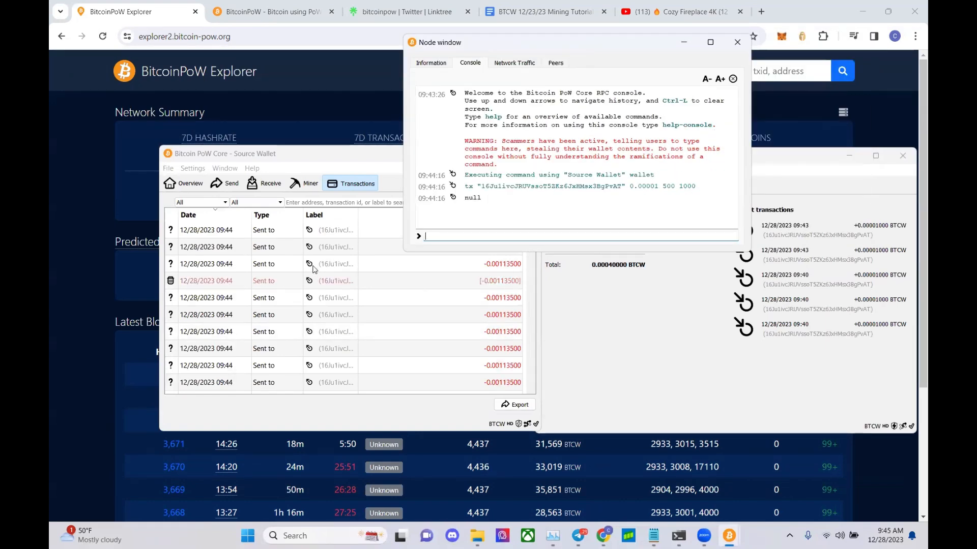
pyautogui.rightClick(314, 270)
pyautogui.click(366, 339)
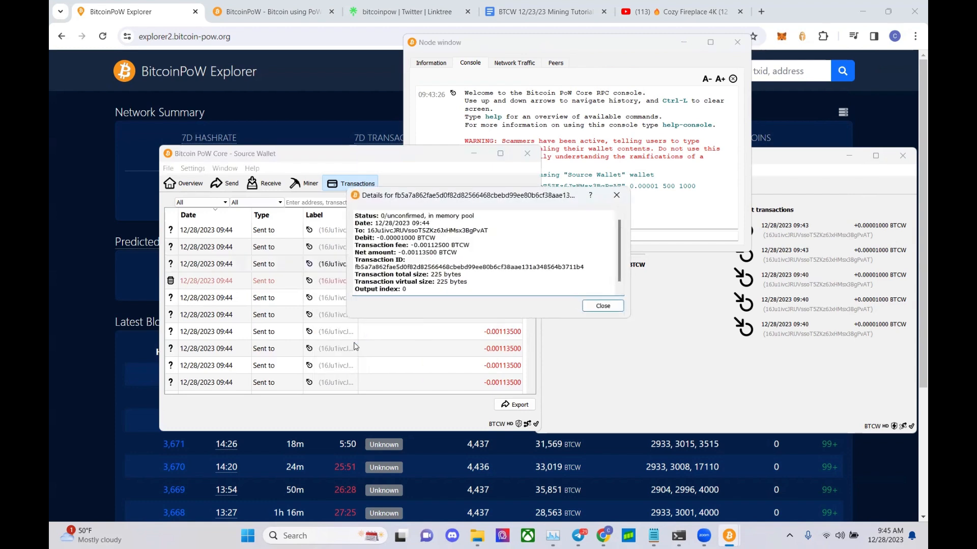
pyautogui.click(601, 306)
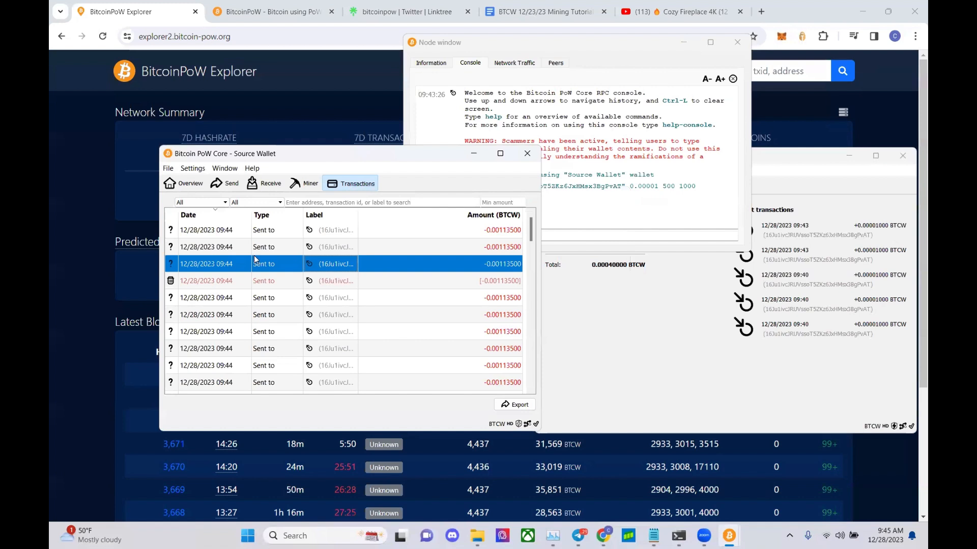
# - Run txzap in the console to remove the unconfirmed sends, then refresh the explorer
pyautogui.click(580, 239)
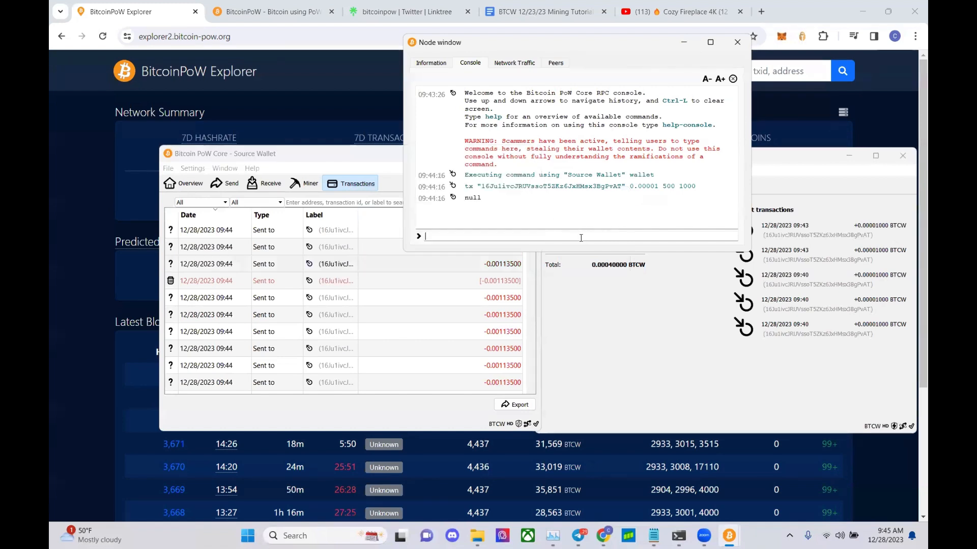
pyautogui.write('txzap')
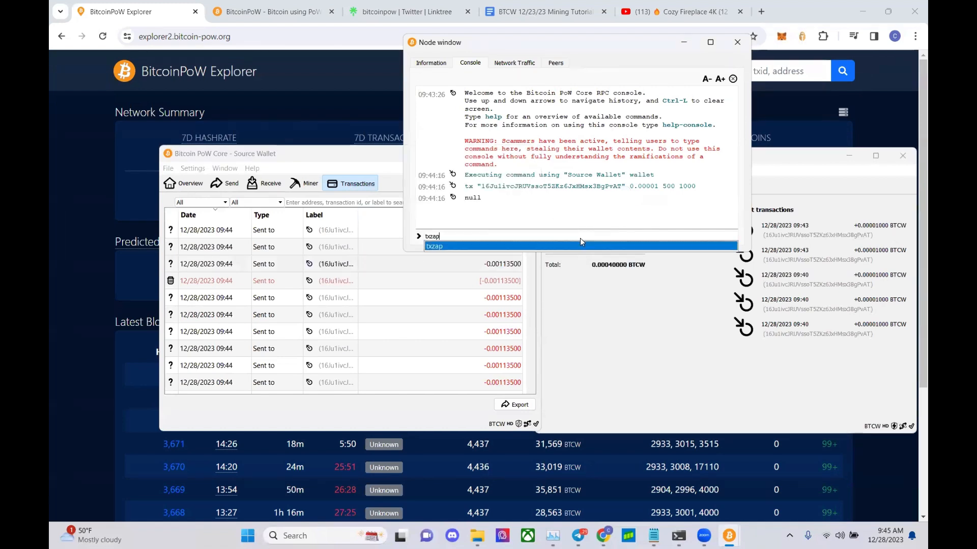
pyautogui.press('Return')
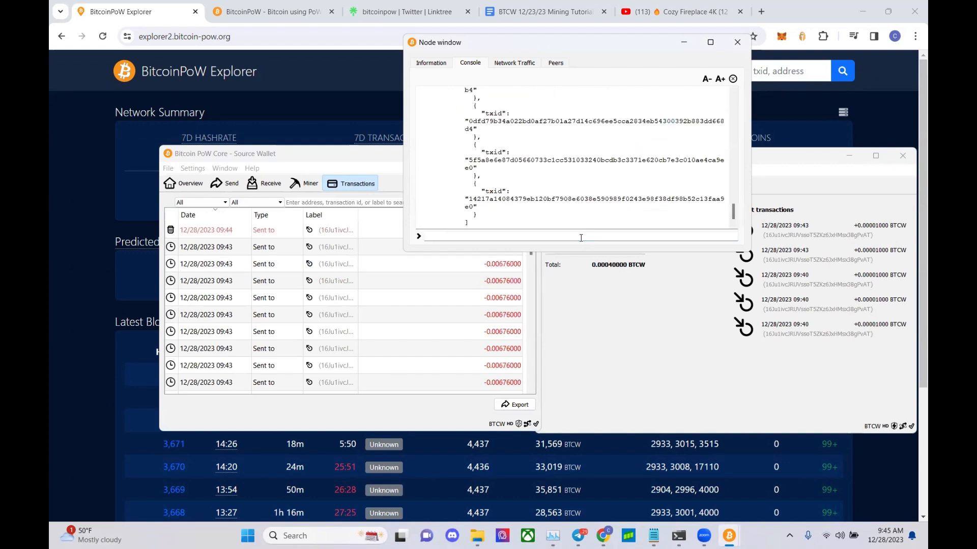
pyautogui.click(310, 270)
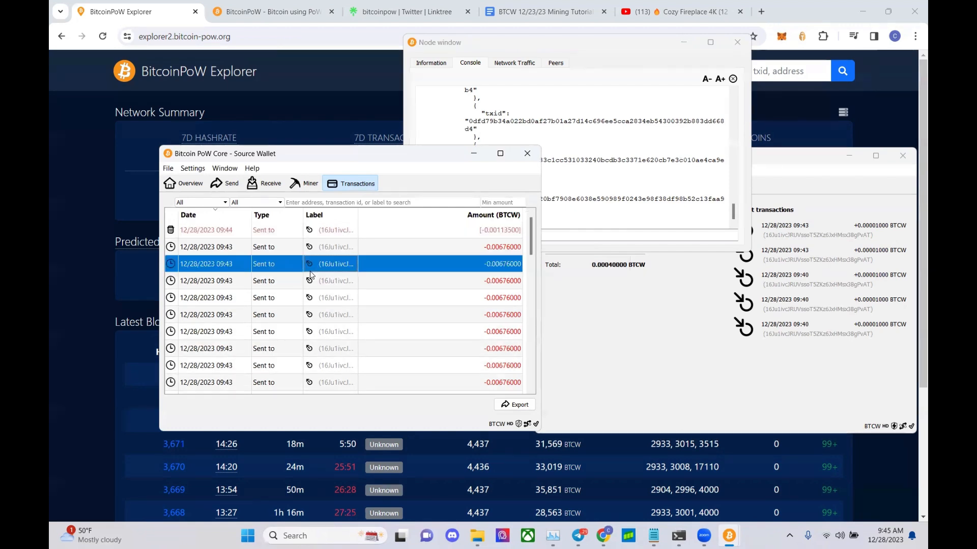
pyautogui.click(104, 35)
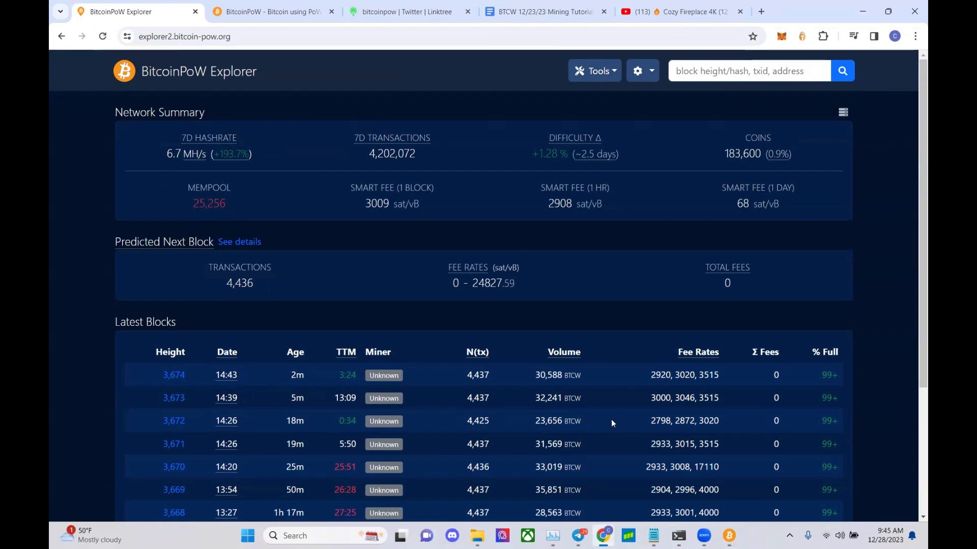
# - Check the zapped transaction ids and the 09:43 -0.00676000 BTCW send at 1/6 confirmations
pyautogui.moveTo(729, 536)
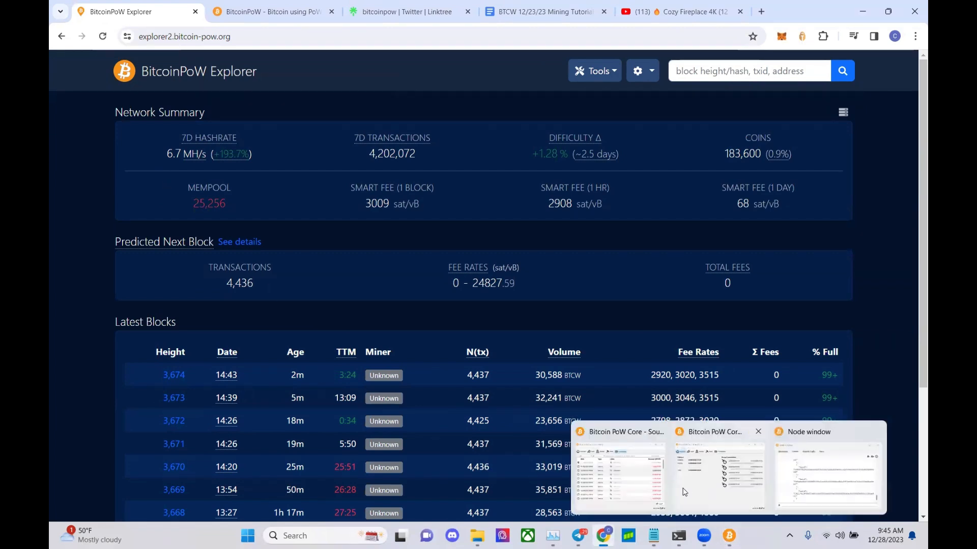
pyautogui.click(795, 466)
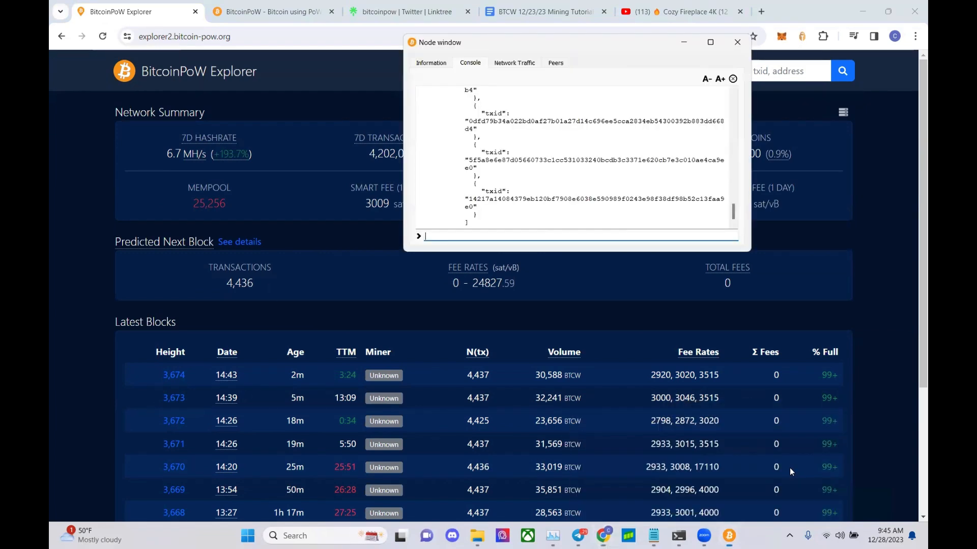
pyautogui.click(729, 536)
pyautogui.moveTo(729, 536)
pyautogui.click(613, 468)
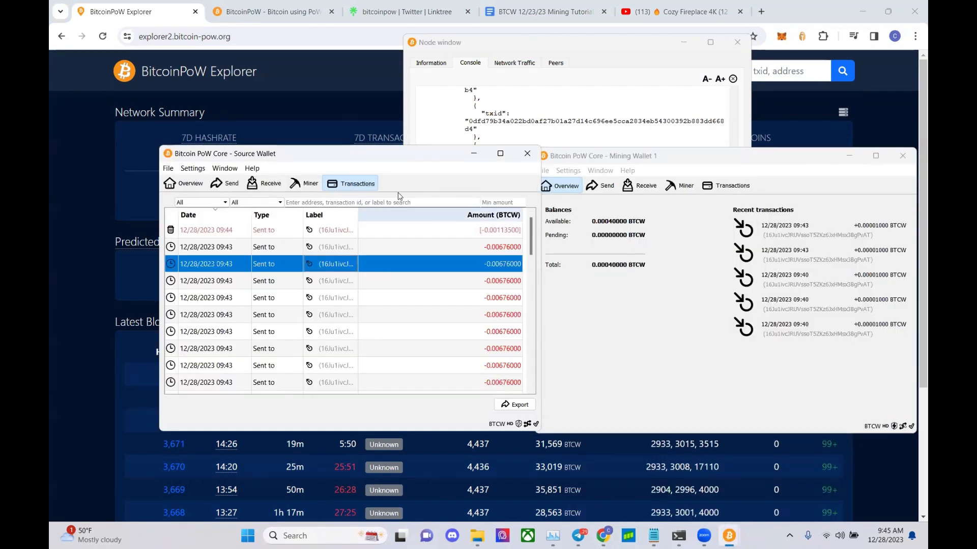
pyautogui.click(525, 107)
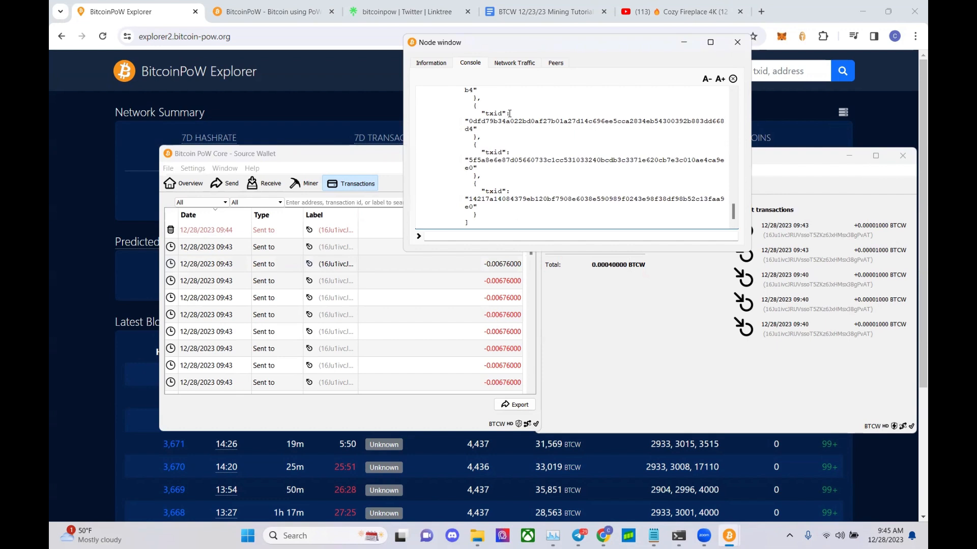
pyautogui.click(174, 248)
pyautogui.moveTo(174, 246)
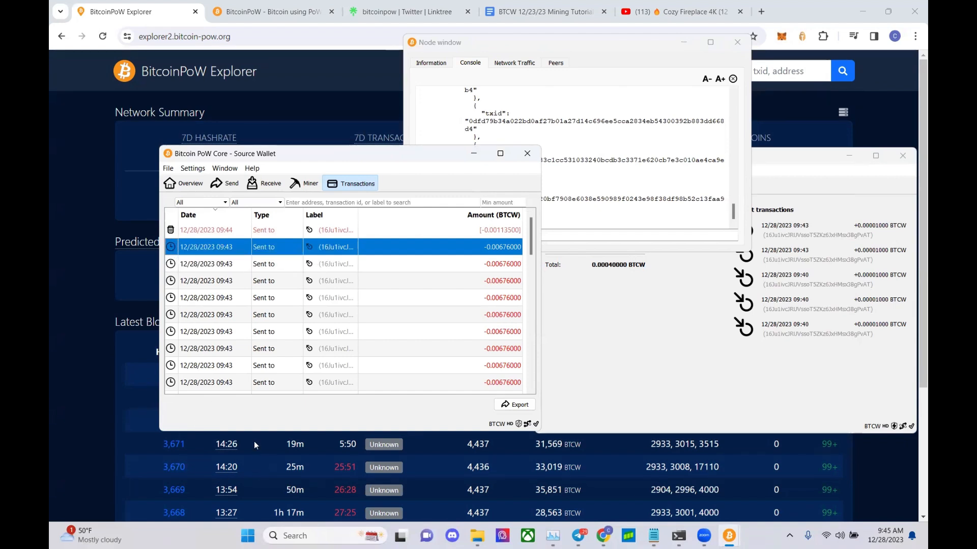
pyautogui.scroll(-5, 245, 316)
pyautogui.scroll(-5, 246, 315)
pyautogui.scroll(10, 245, 316)
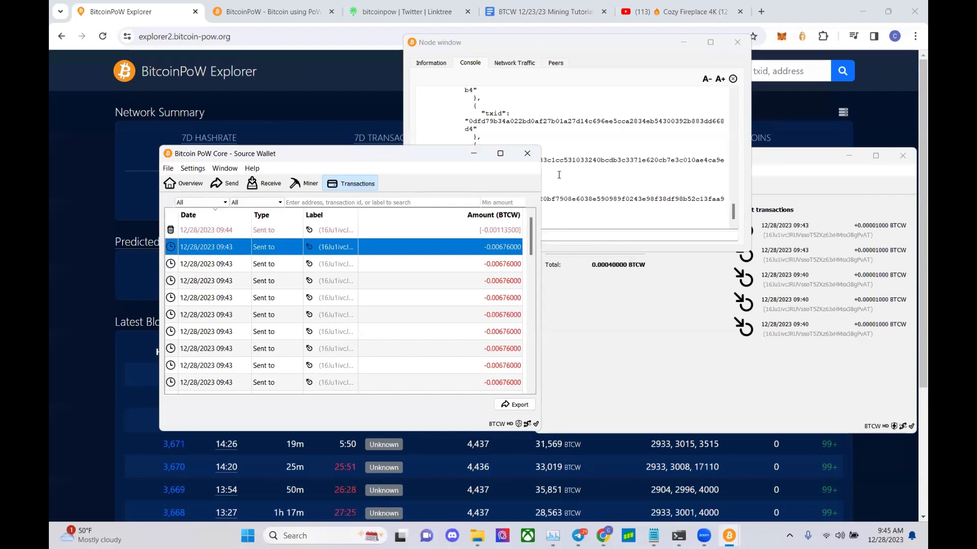
pyautogui.click(598, 220)
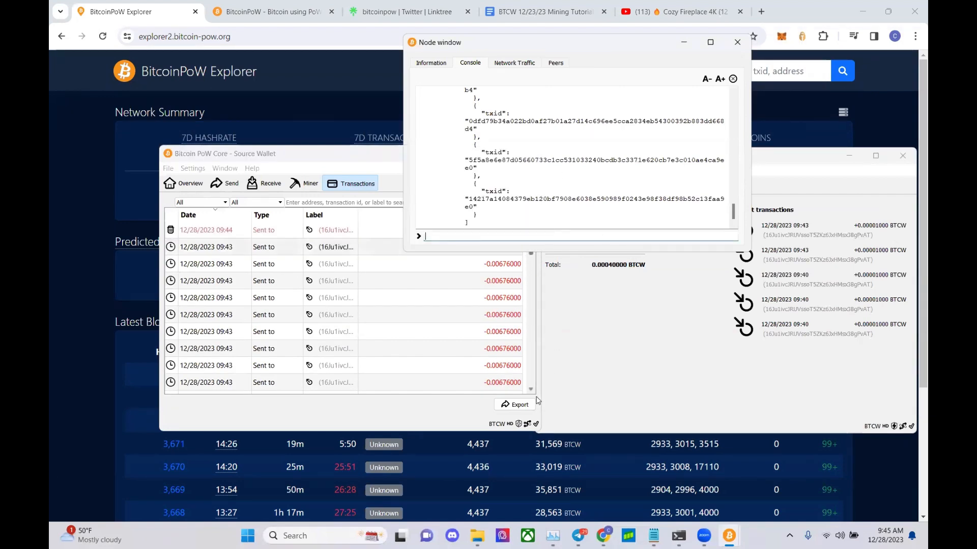
# - Browse to C:\BitcoinPoW\BTCW1 to view its 10 items, then return to the explorer page
pyautogui.click(487, 534)
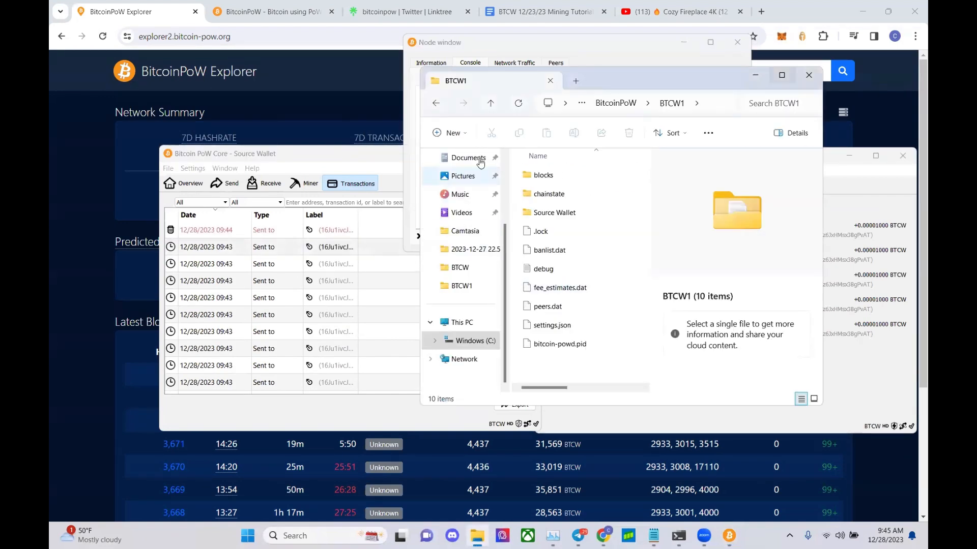
pyautogui.click(437, 104)
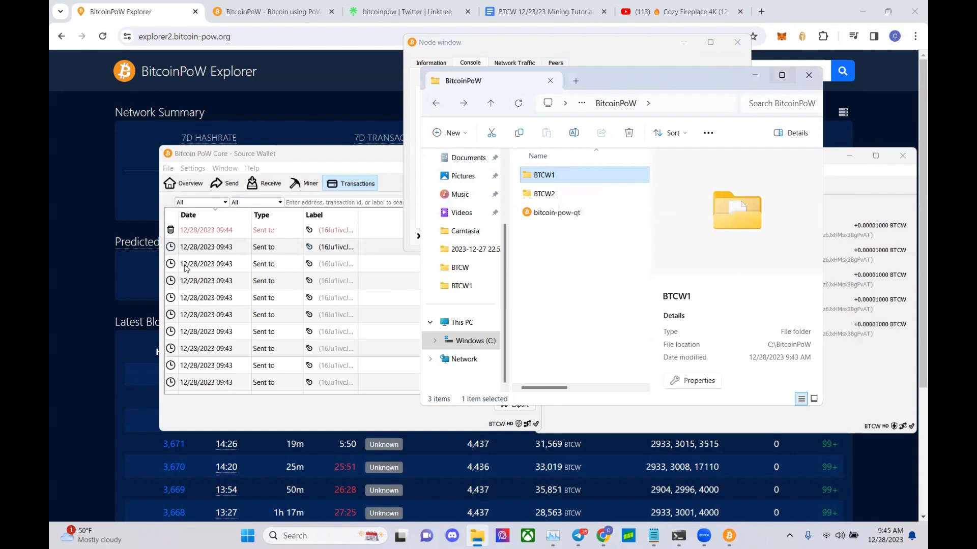
pyautogui.doubleClick(543, 175)
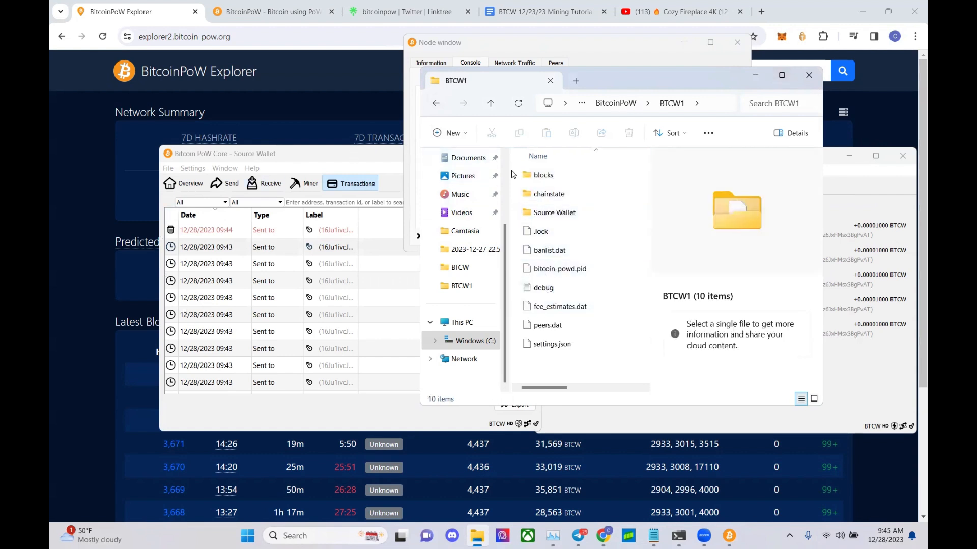
pyautogui.click(437, 103)
pyautogui.click(437, 103)
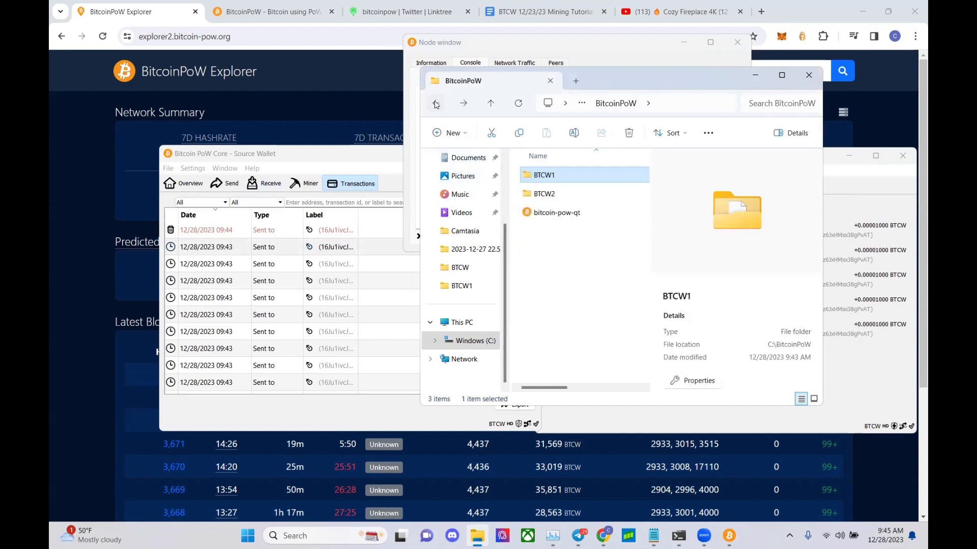
pyautogui.click(437, 103)
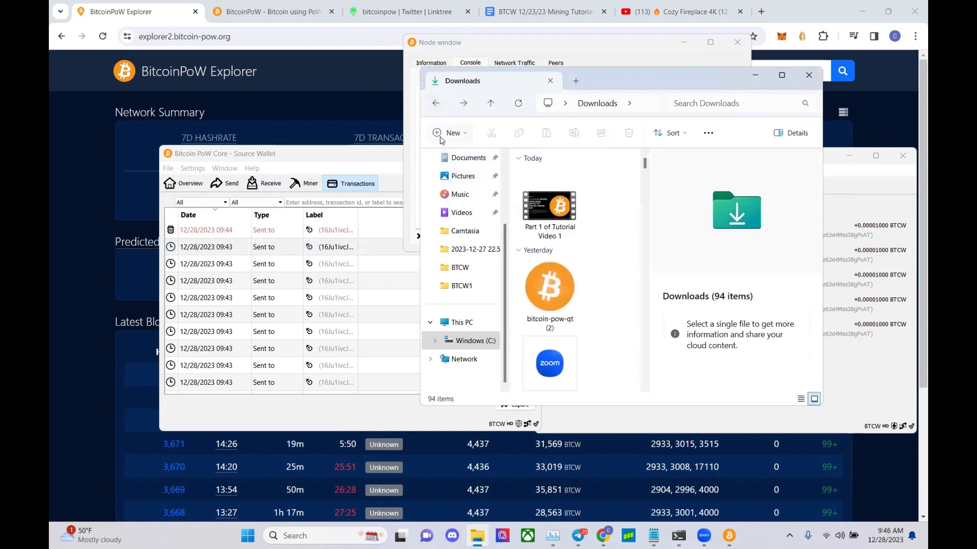
pyautogui.click(479, 341)
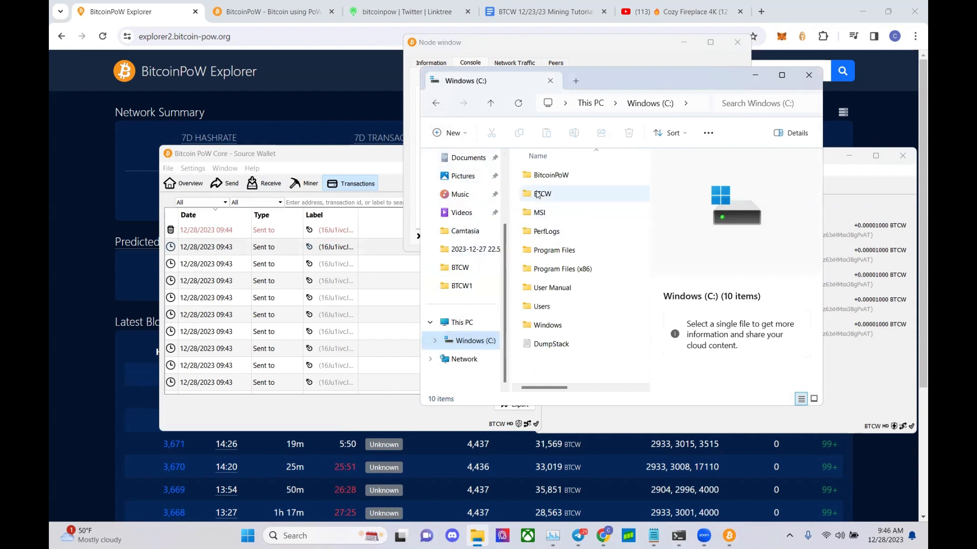
pyautogui.doubleClick(540, 174)
pyautogui.doubleClick(541, 177)
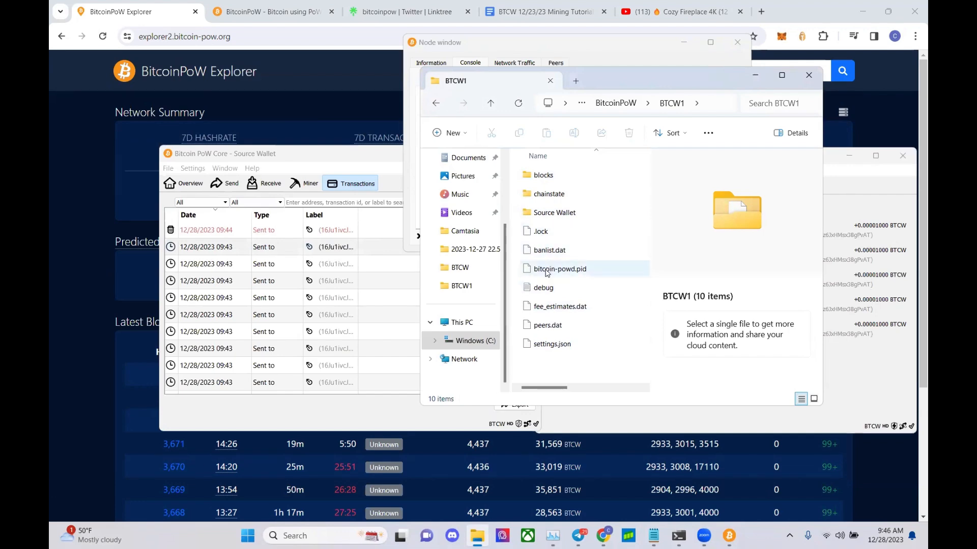
pyautogui.click(261, 134)
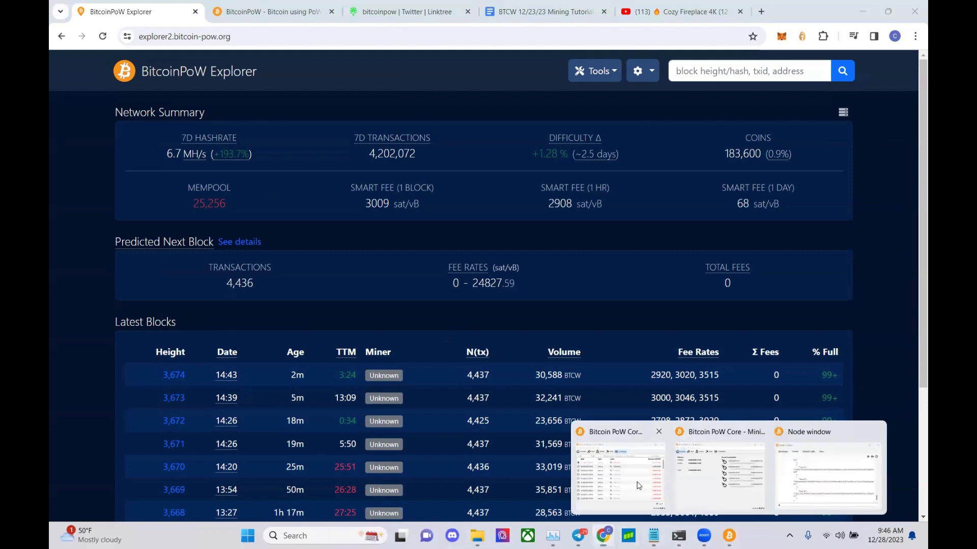
# - Raise the Node console and scroll through the Source Wallet's transaction history
pyautogui.click(721, 537)
pyautogui.moveTo(729, 537)
pyautogui.click(783, 492)
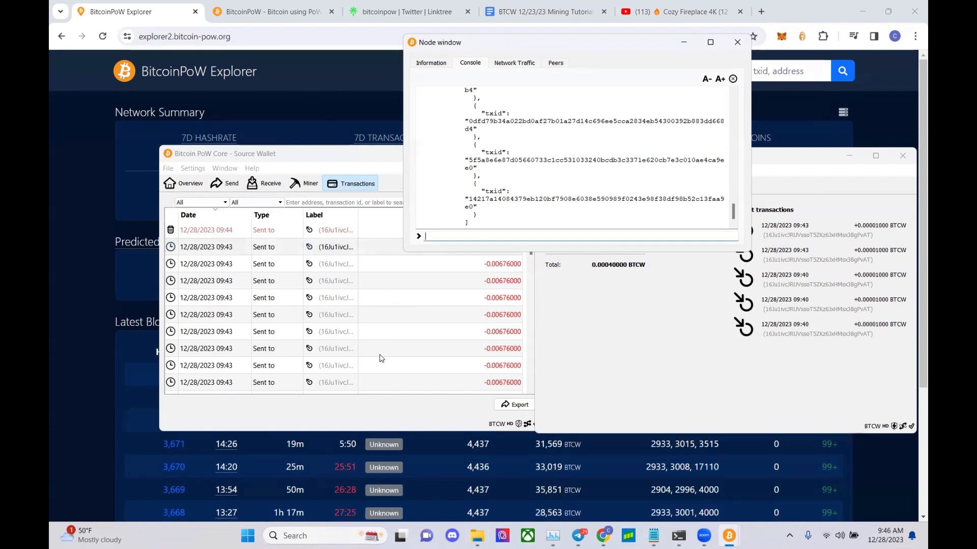
pyautogui.scroll(-5, 333, 315)
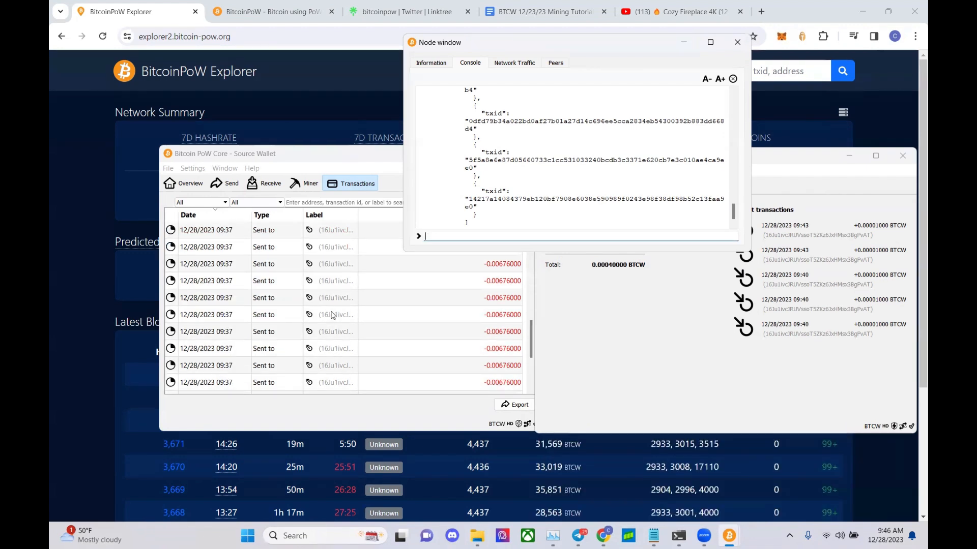
pyautogui.scroll(3, 333, 315)
pyautogui.scroll(3, 333, 313)
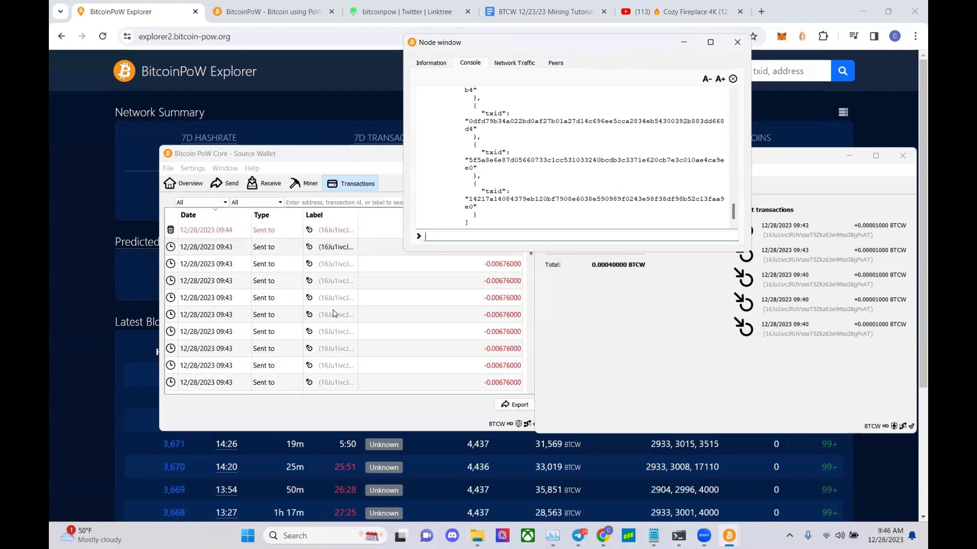
pyautogui.scroll(-5, 333, 314)
pyautogui.scroll(-2, 334, 311)
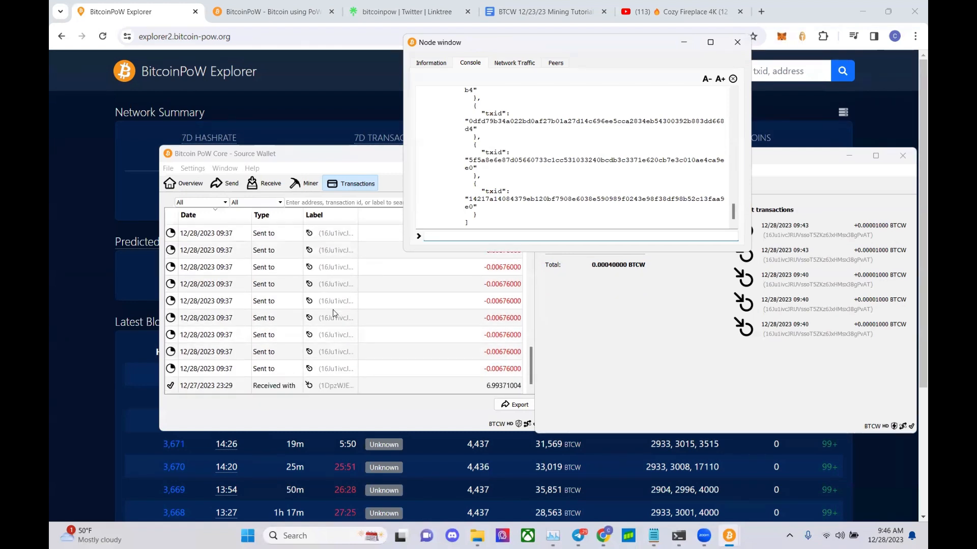
# - Compare Mining Wallet 1's 0.00040000 BTCW overview with the Source Wallet's history
pyautogui.click(570, 307)
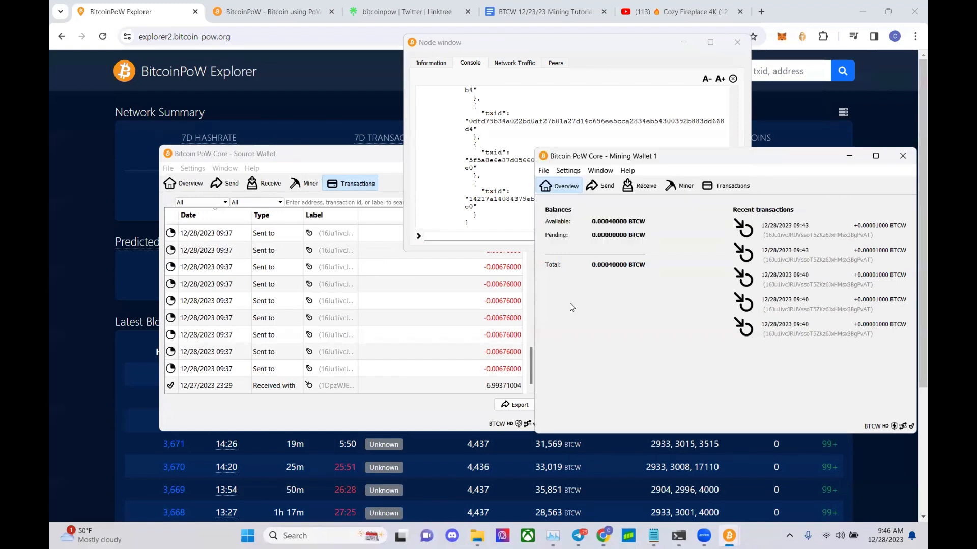
pyautogui.click(359, 160)
pyautogui.click(831, 392)
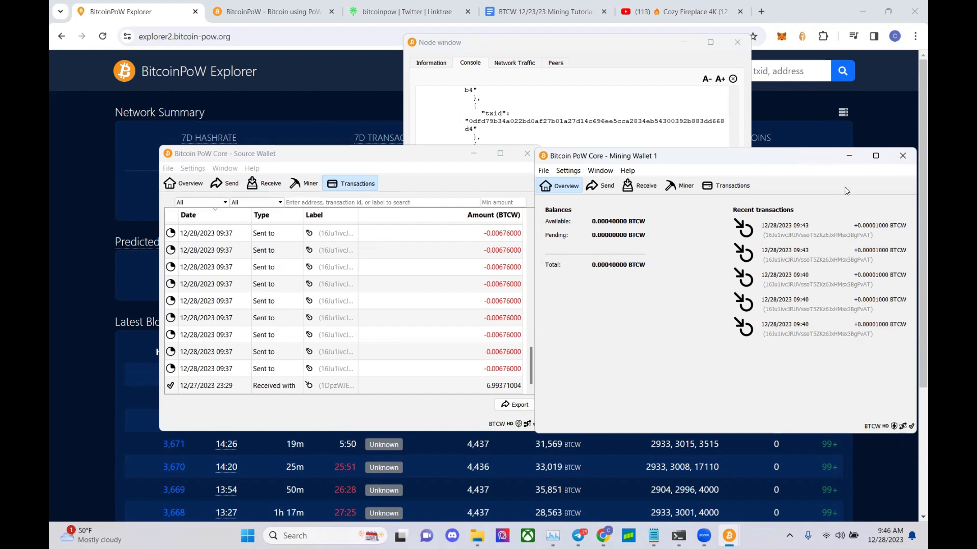
pyautogui.click(364, 159)
# - Re-send the 0.00001 tx payment (3000, 1000) to the pasted destination address from the console
pyautogui.click(519, 50)
pyautogui.click(526, 236)
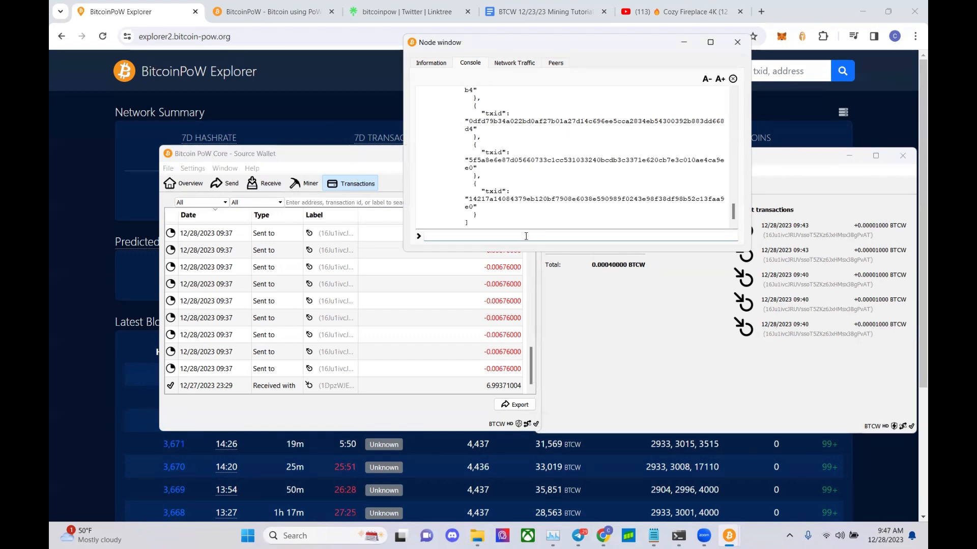
pyautogui.write('tx')
pyautogui.write('"16Ju1ivcJRUVssoT5ZKz6JxHMsx3BgPVAT"')
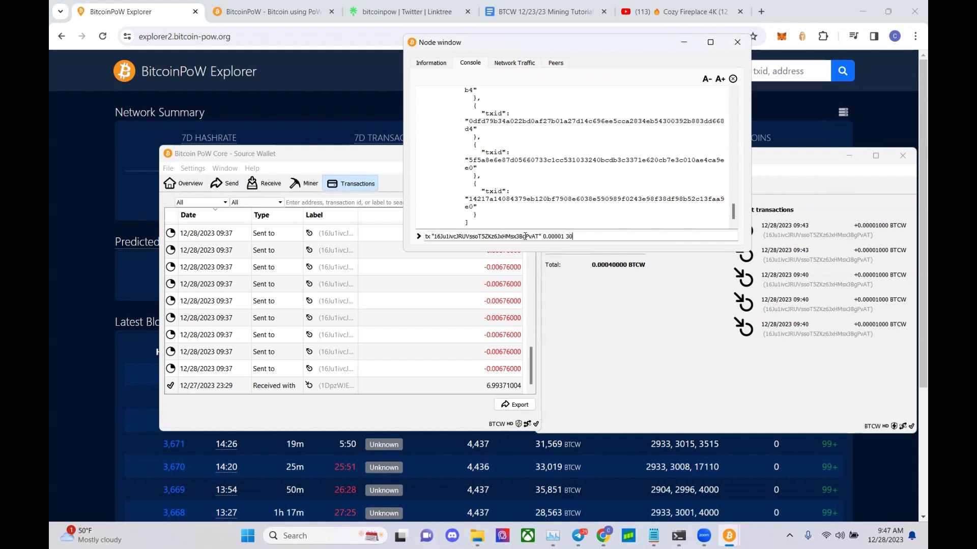
pyautogui.press('Return')
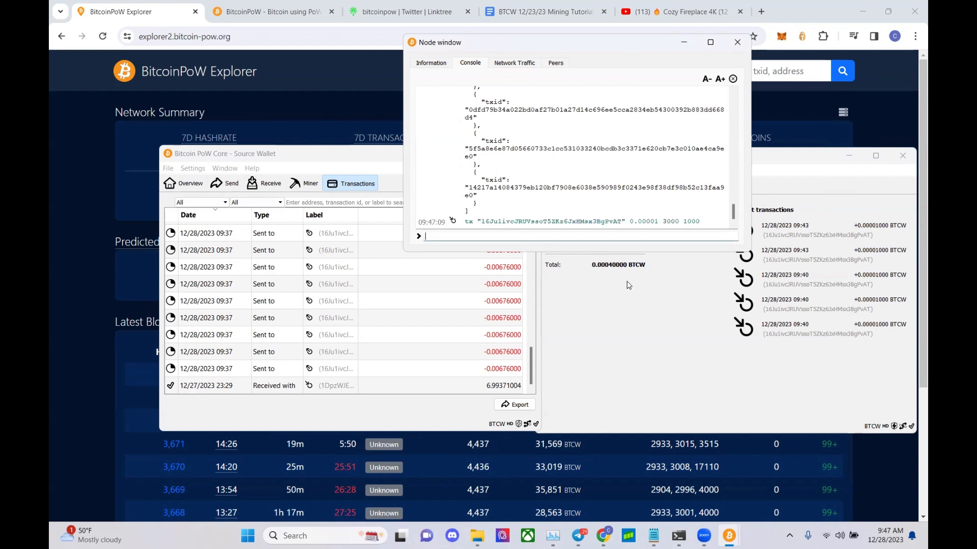
pyautogui.click(635, 311)
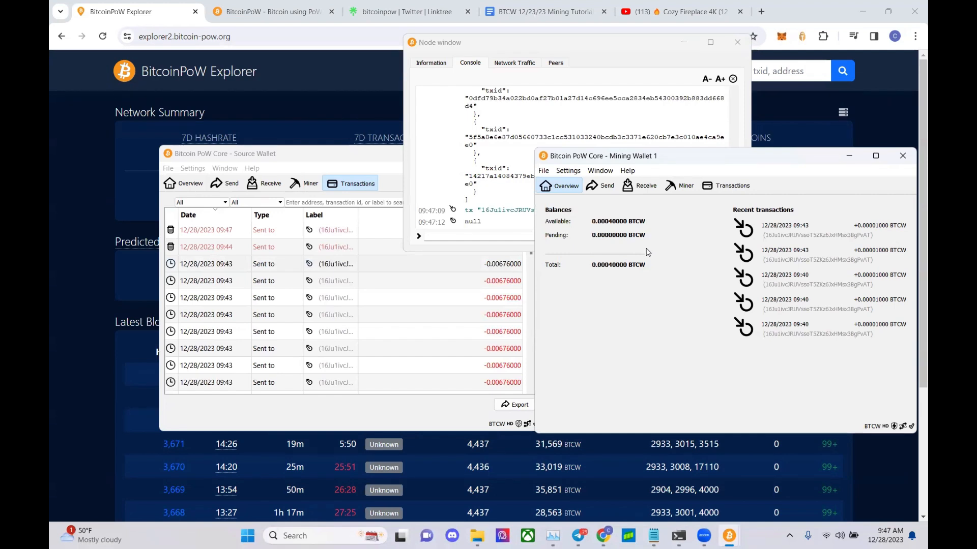
# - Create a new folder named BTCW3 in C:\BitcoinPoW beside BTCW1 and BTCW2
pyautogui.click(475, 532)
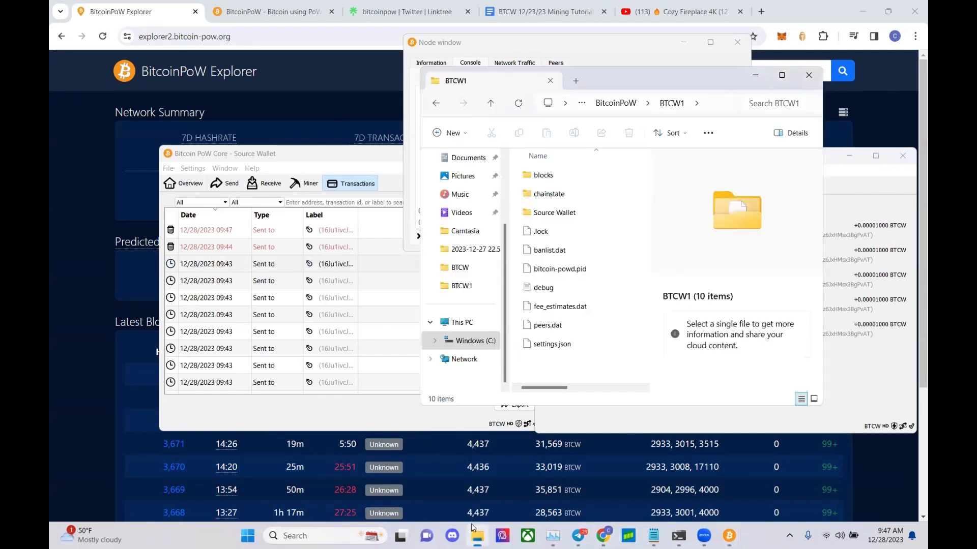
pyautogui.click(437, 104)
pyautogui.click(467, 133)
pyautogui.click(469, 157)
pyautogui.write('BTCW3')
pyautogui.press('Return')
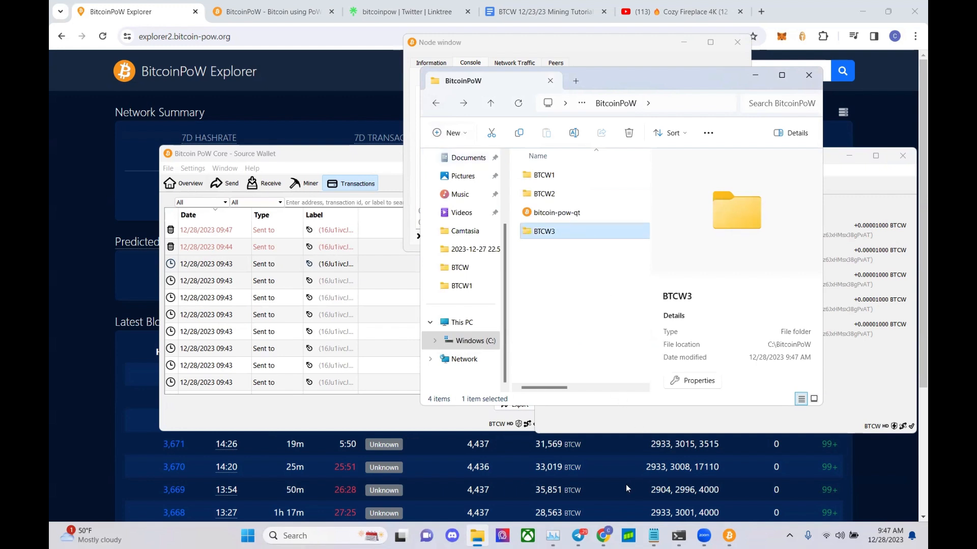
pyautogui.click(679, 535)
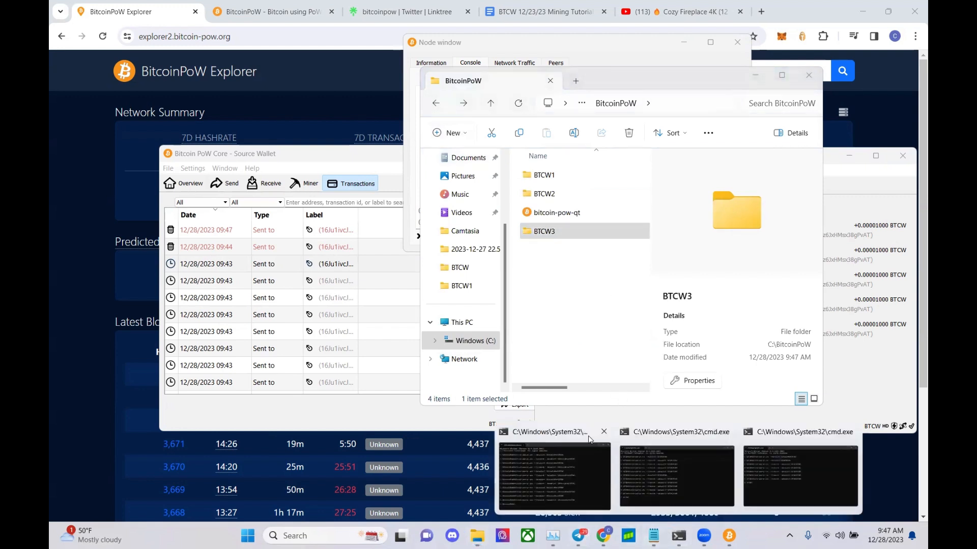
# - Correct the BTCW3 startup line's data path to C:\BitcoinPoW\BTCW3 in Notepad and select it
pyautogui.click(571, 468)
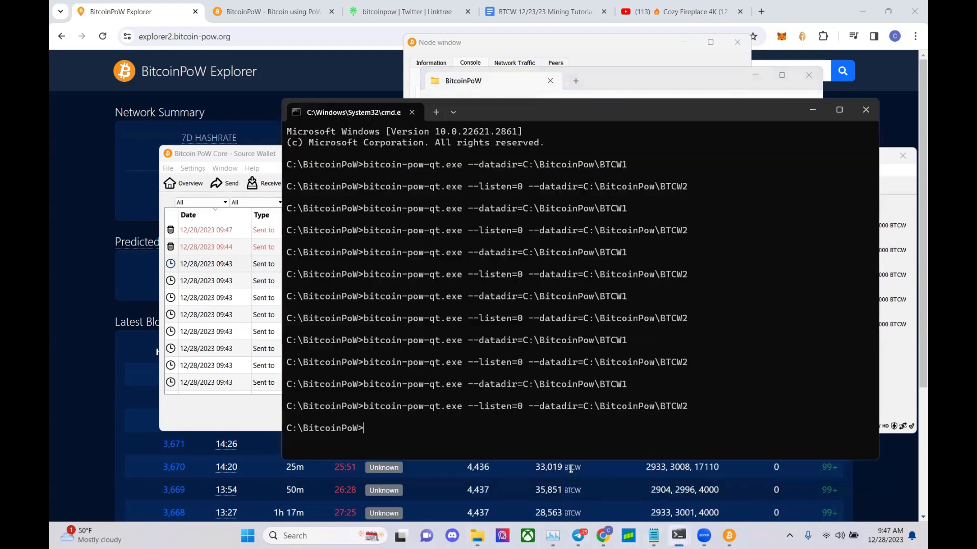
pyautogui.click(654, 537)
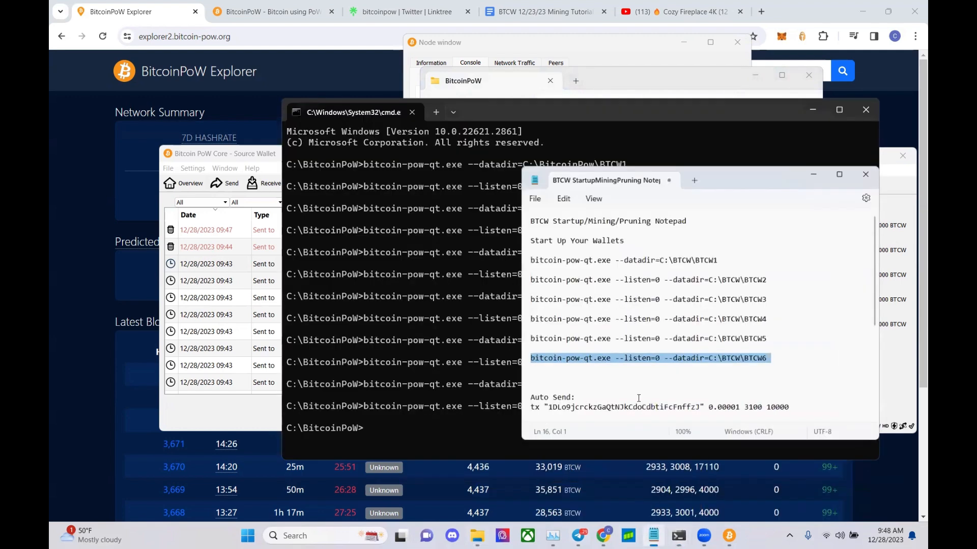
pyautogui.tripleClick(659, 297)
pyautogui.click(744, 295)
pyautogui.press('BackSpace')
pyautogui.press('BackSpace')
pyautogui.press('BackSpace')
pyautogui.write('itcoin')
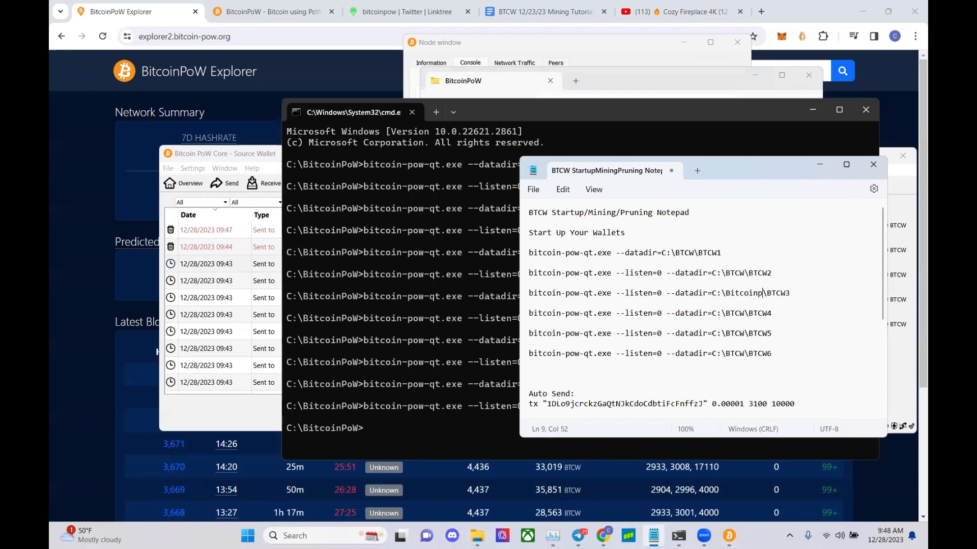
pyautogui.write('PoW')
pyautogui.moveTo(801, 295); pyautogui.dragTo(529, 294)
pyautogui.hotkey('ctrl', 'c')
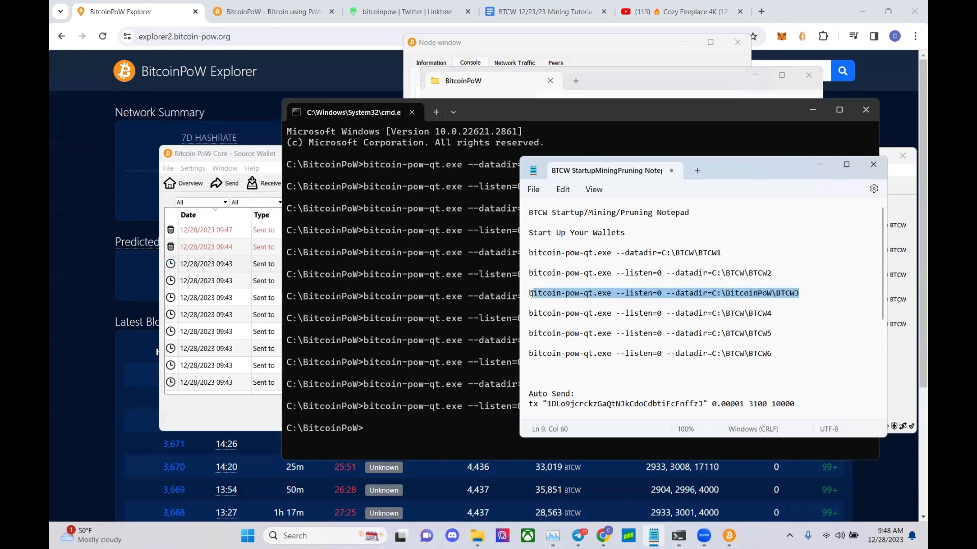
# - Run bitcoin-pow-qt.exe --listen=0 --datadir=C:\BitcoinPoW\BTCW3 in Command Prompt
pyautogui.click(822, 165)
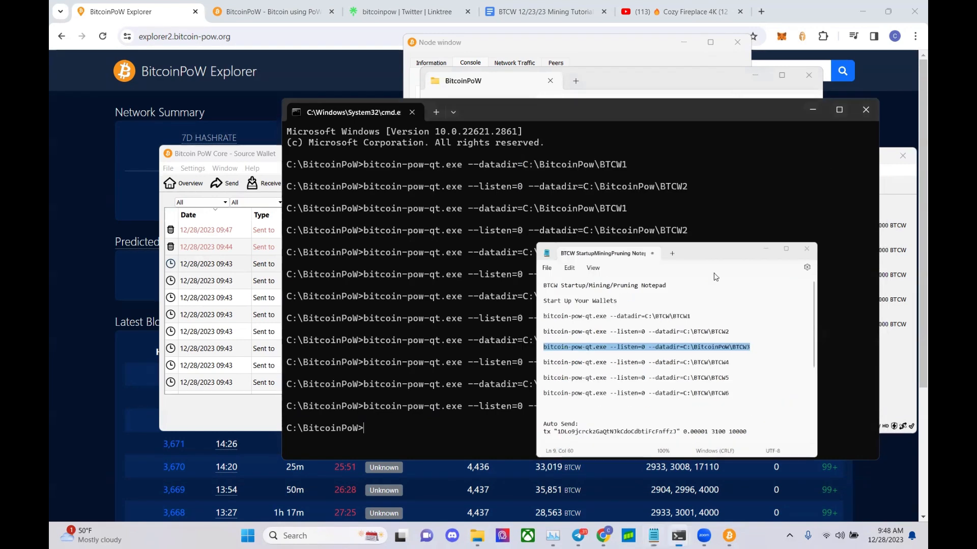
pyautogui.hotkey('ctrl', 'v')
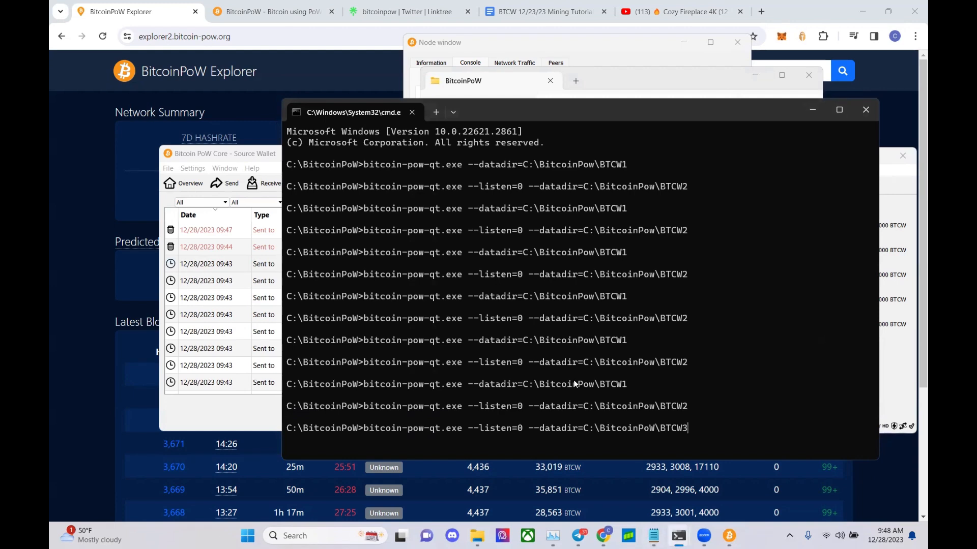
pyautogui.press('Return')
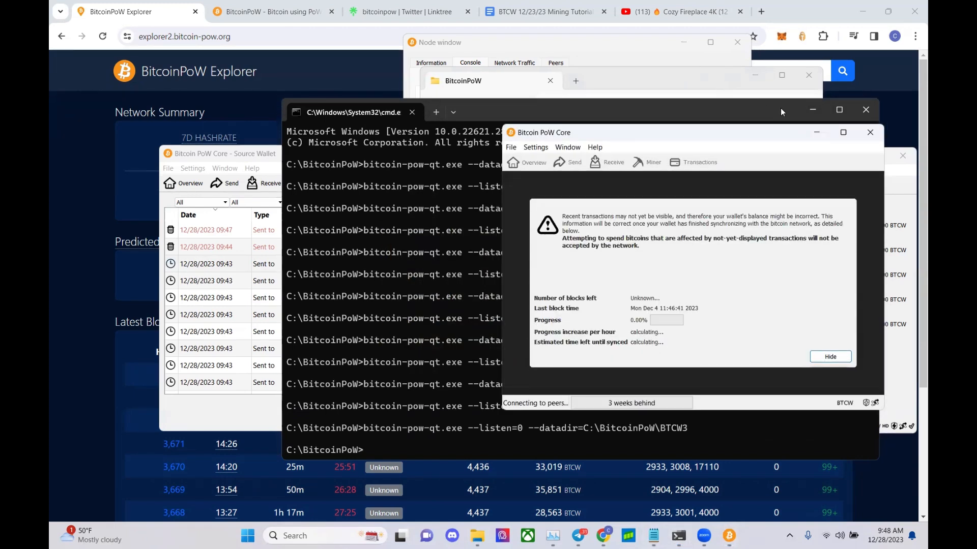
# - Cycle through the console, File Explorer and wallet windows to follow the new BTCW3 wallet's sync
pyautogui.click(798, 111)
pyautogui.click(813, 111)
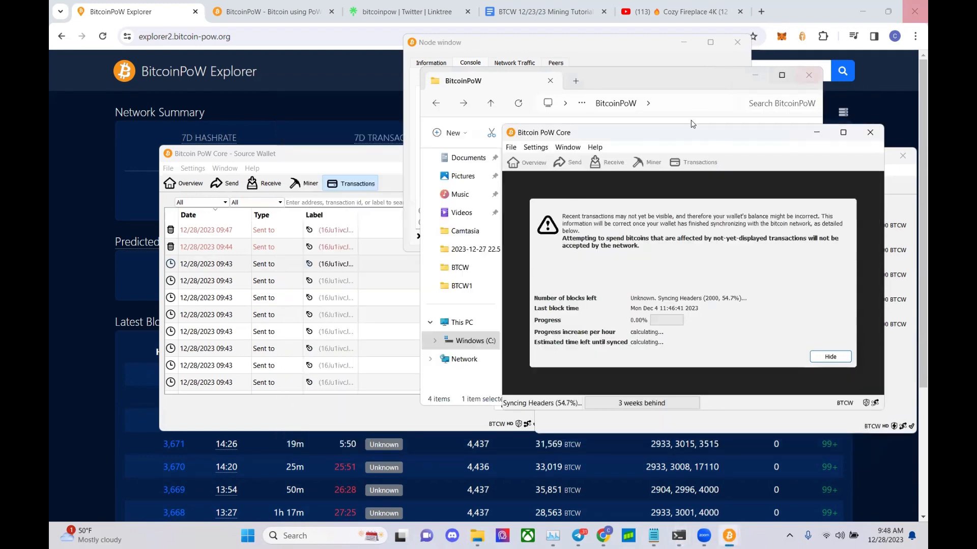
pyautogui.click(648, 67)
pyautogui.click(754, 93)
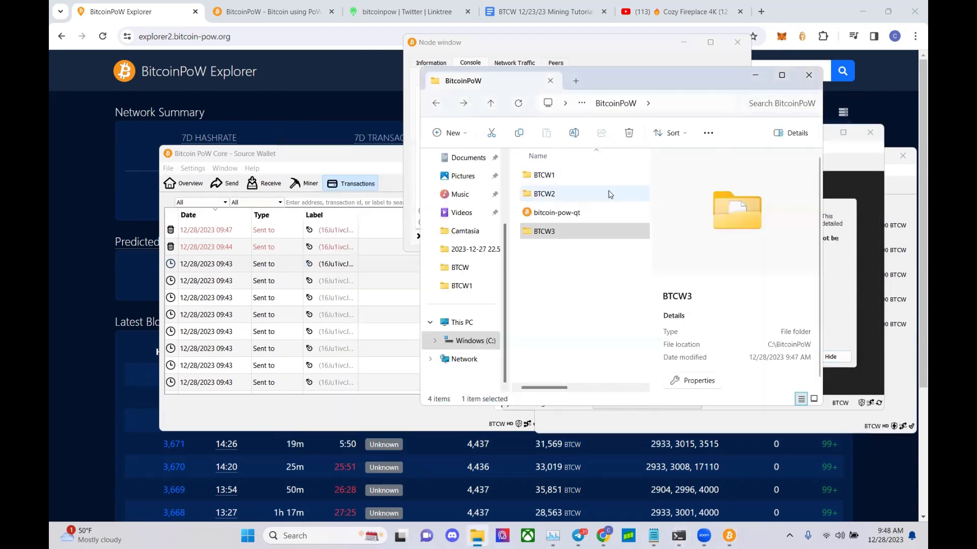
pyautogui.click(863, 158)
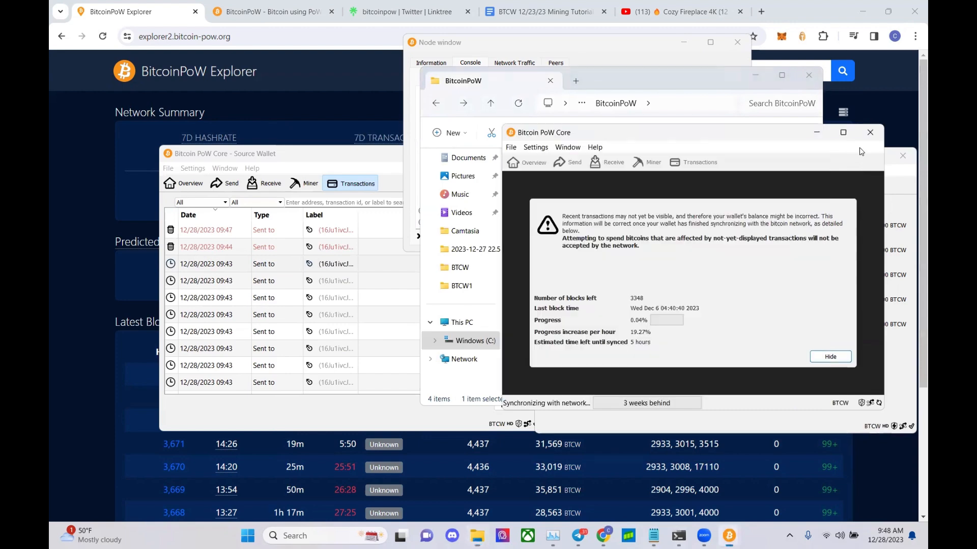
pyautogui.click(719, 430)
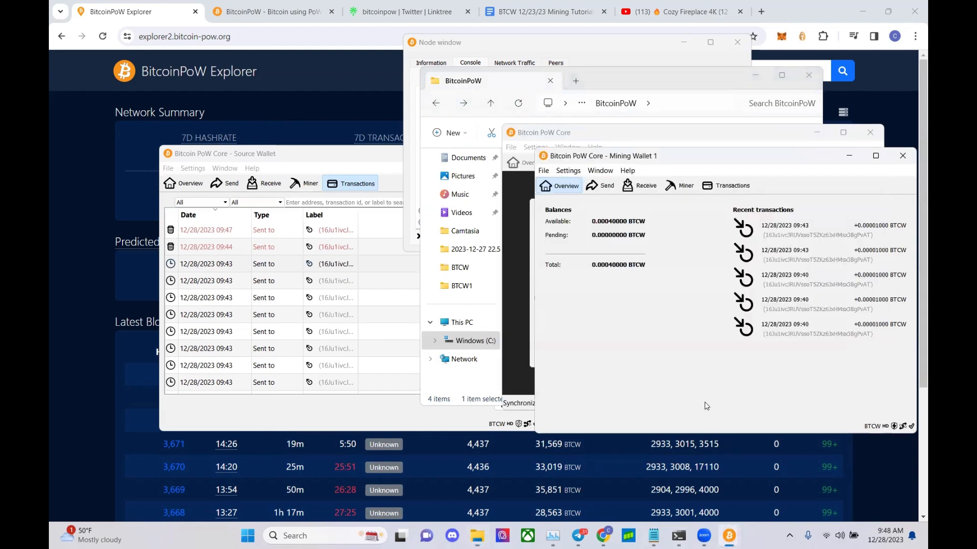
pyautogui.click(529, 131)
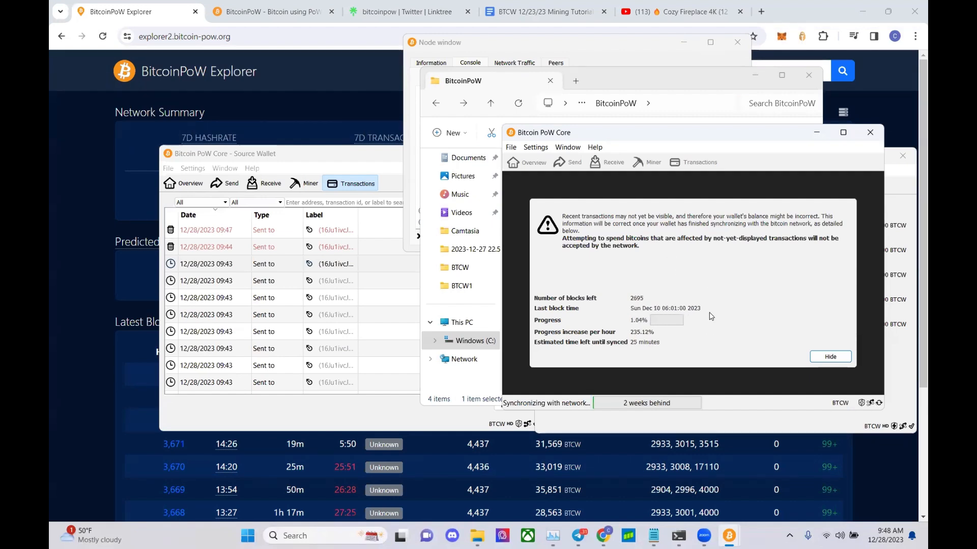
# - Check the Source Wallet history, then shut down the BTCW3 wallet and hide File Explorer
pyautogui.click(339, 160)
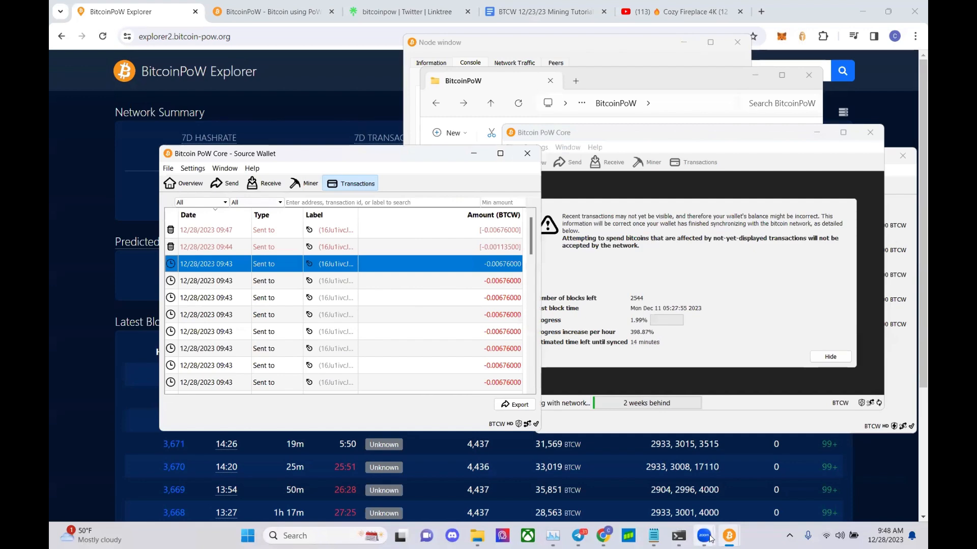
pyautogui.click(667, 470)
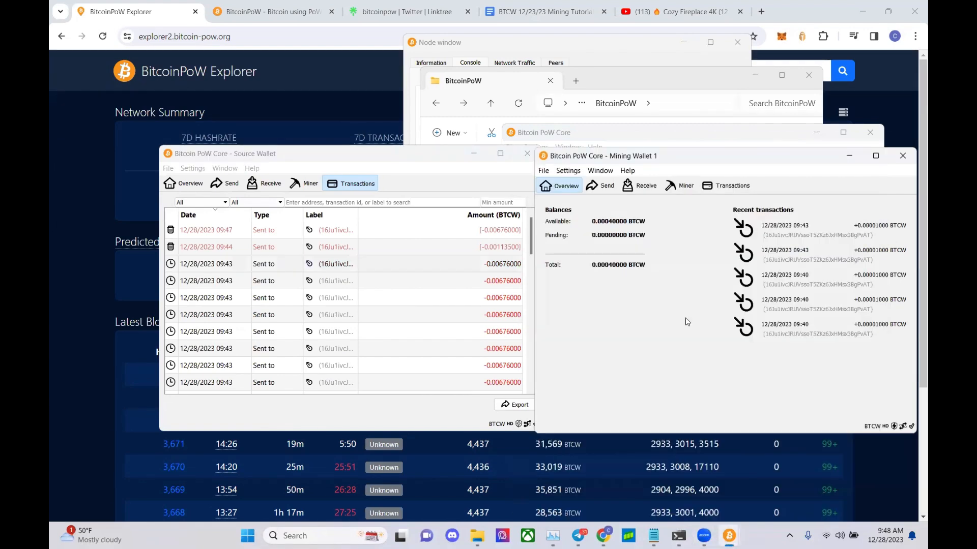
pyautogui.click(849, 156)
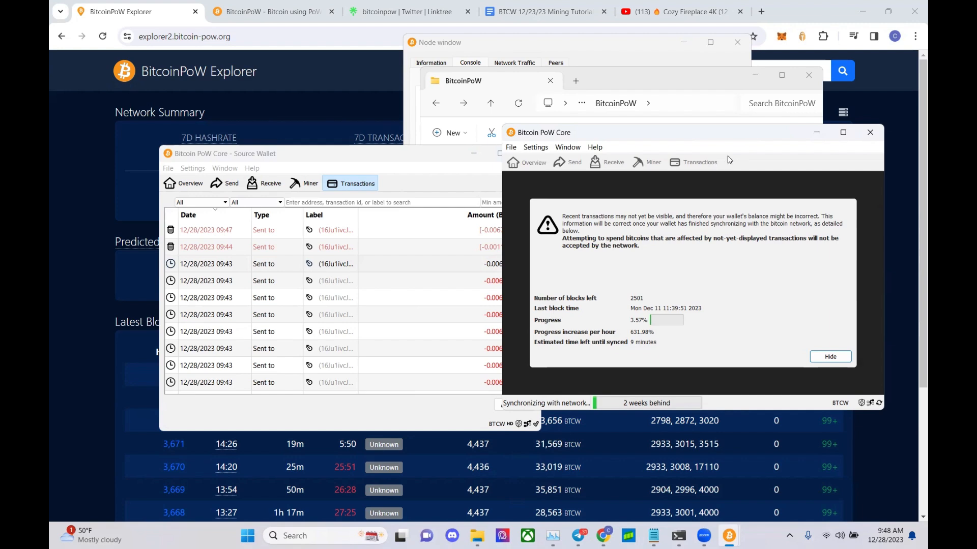
pyautogui.click(869, 132)
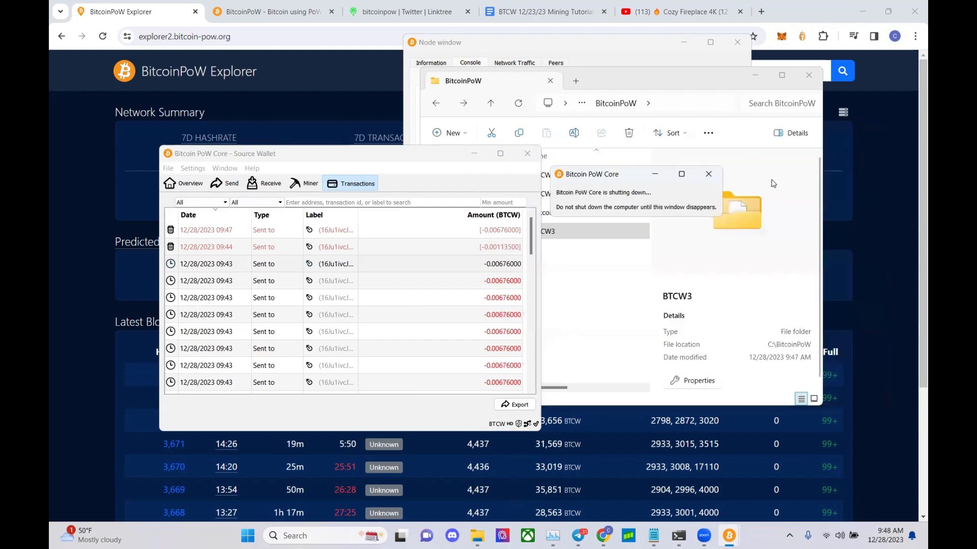
pyautogui.click(756, 75)
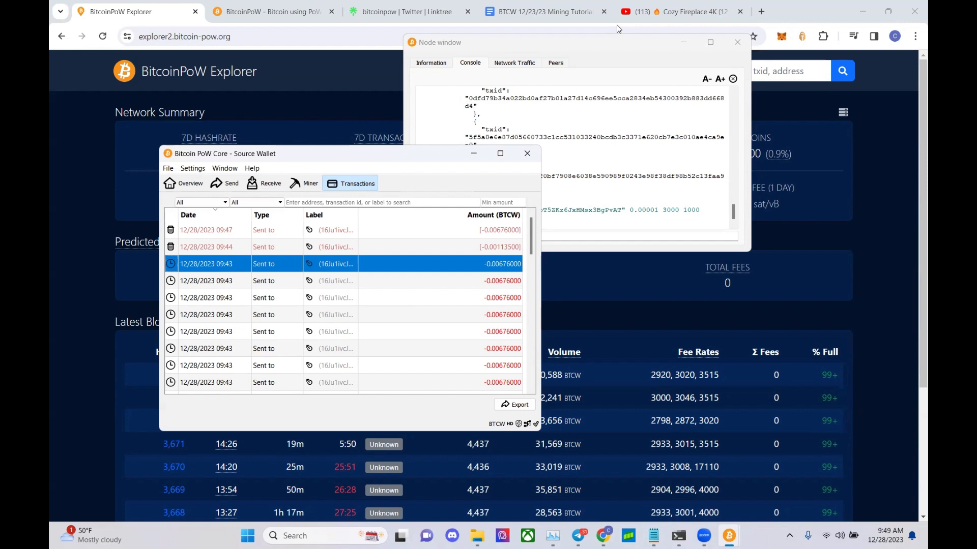
pyautogui.click(617, 26)
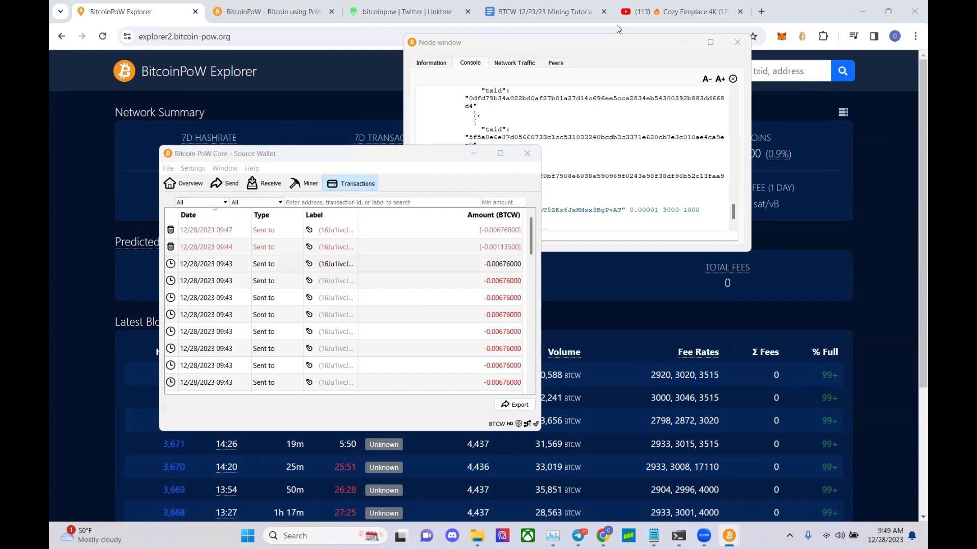